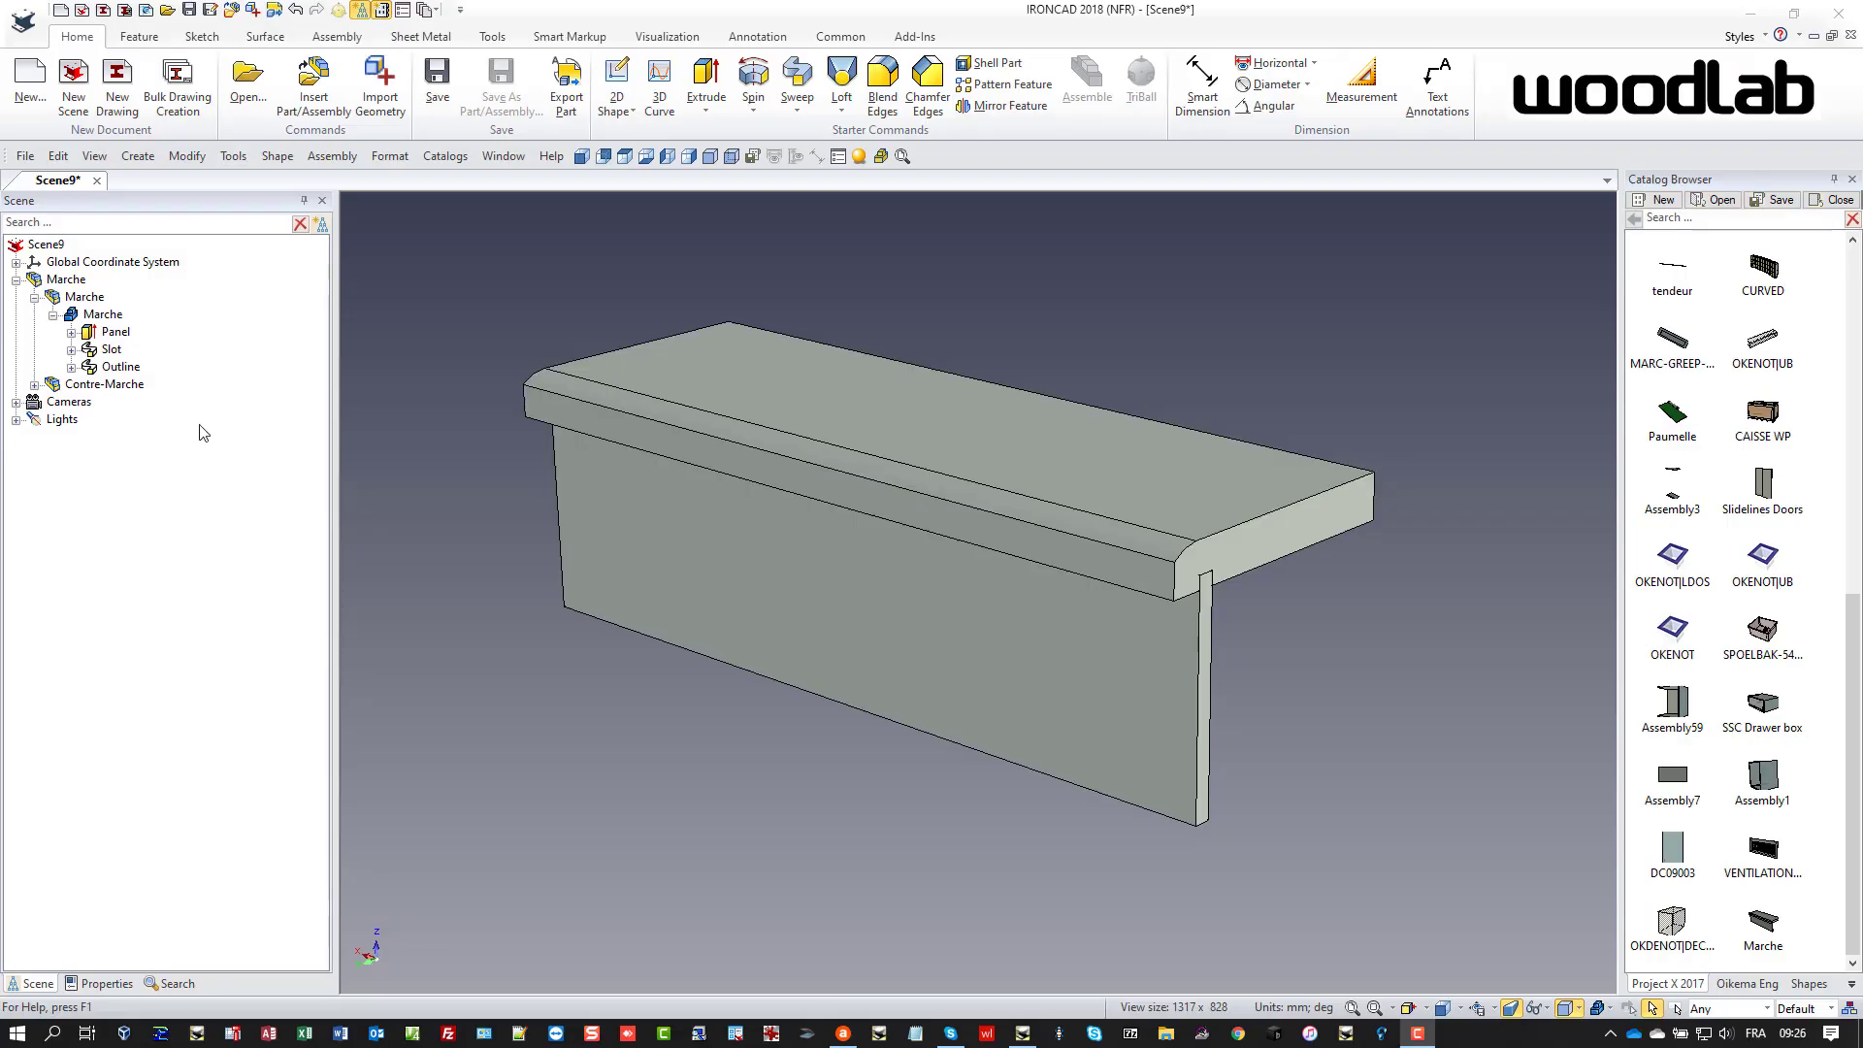
- Extrude the tread panel's end face outward as a new Extrude8 feature
{"action": "left_click", "coordinate": [128, 369]}
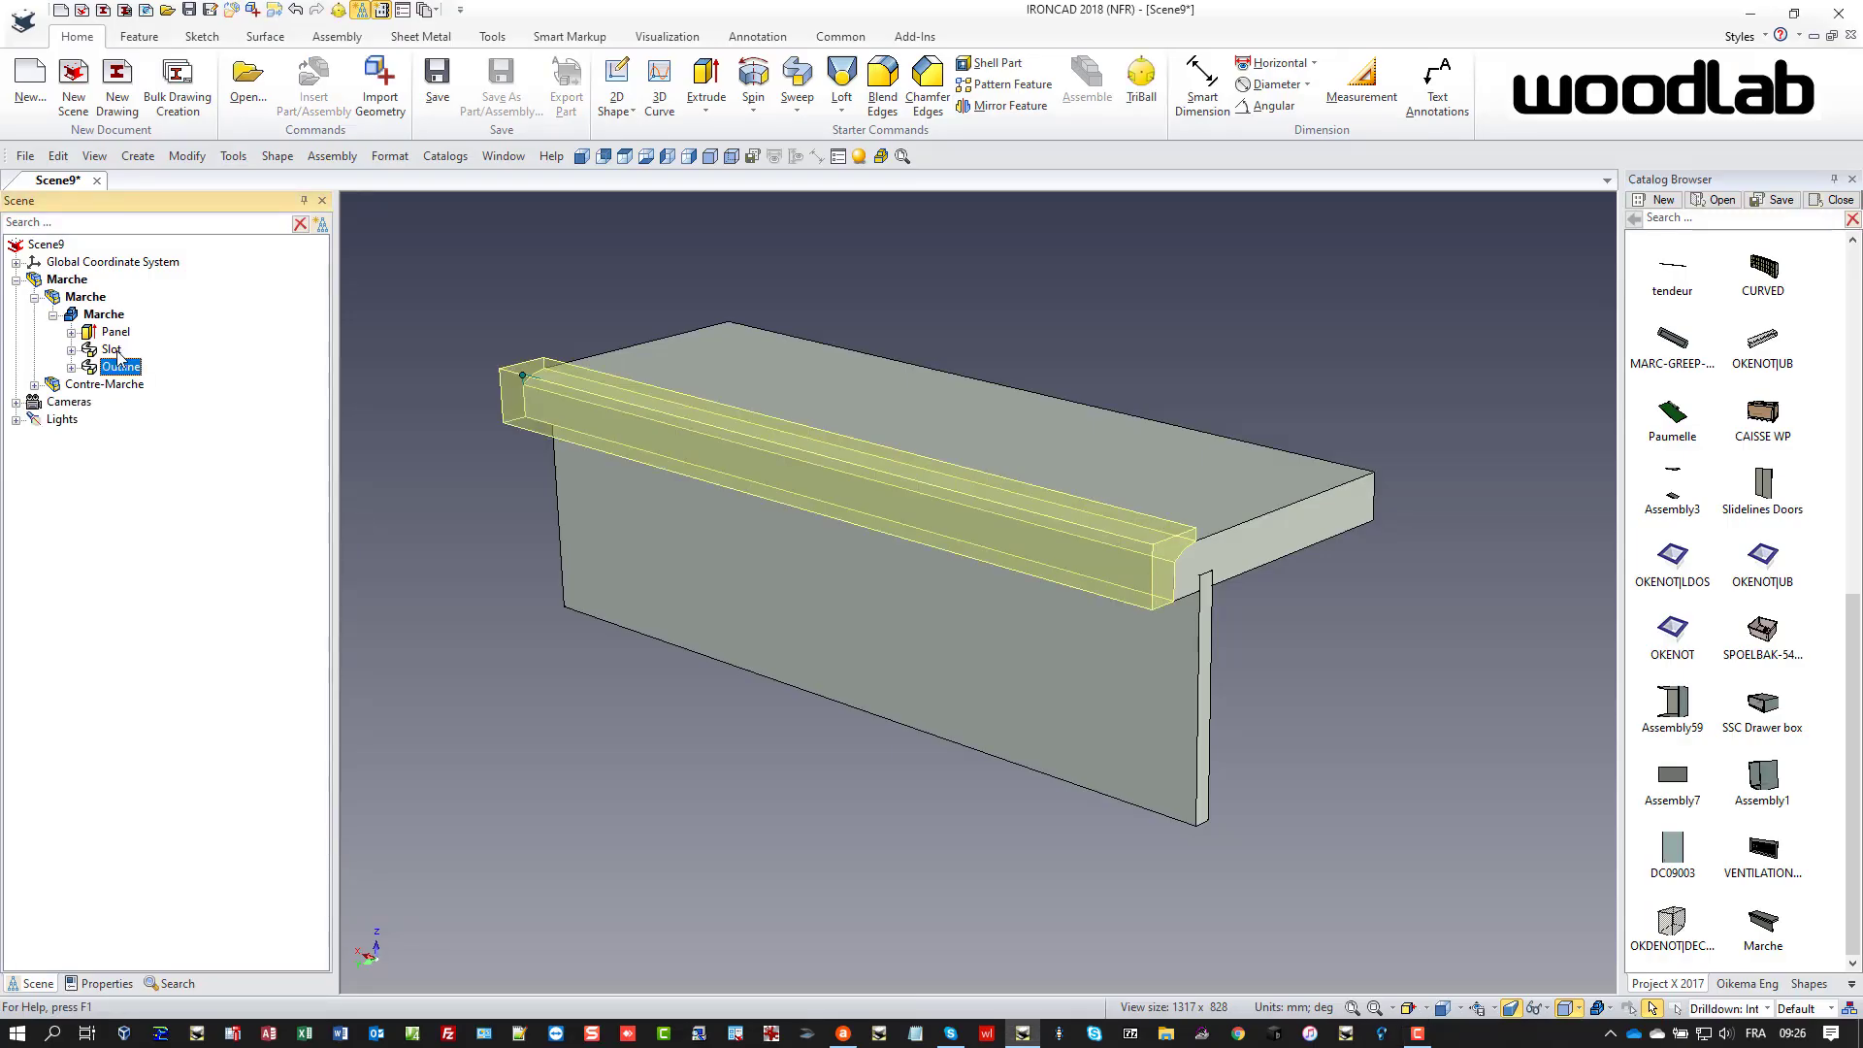
{"action": "left_click", "coordinate": [112, 349]}
{"action": "mouse_move", "coordinate": [622, 617]}
{"action": "middle_mouse_down"}
{"action": "mouse_move", "coordinate": [649, 500]}
{"action": "mouse_move", "coordinate": [604, 594]}
{"action": "middle_mouse_up"}
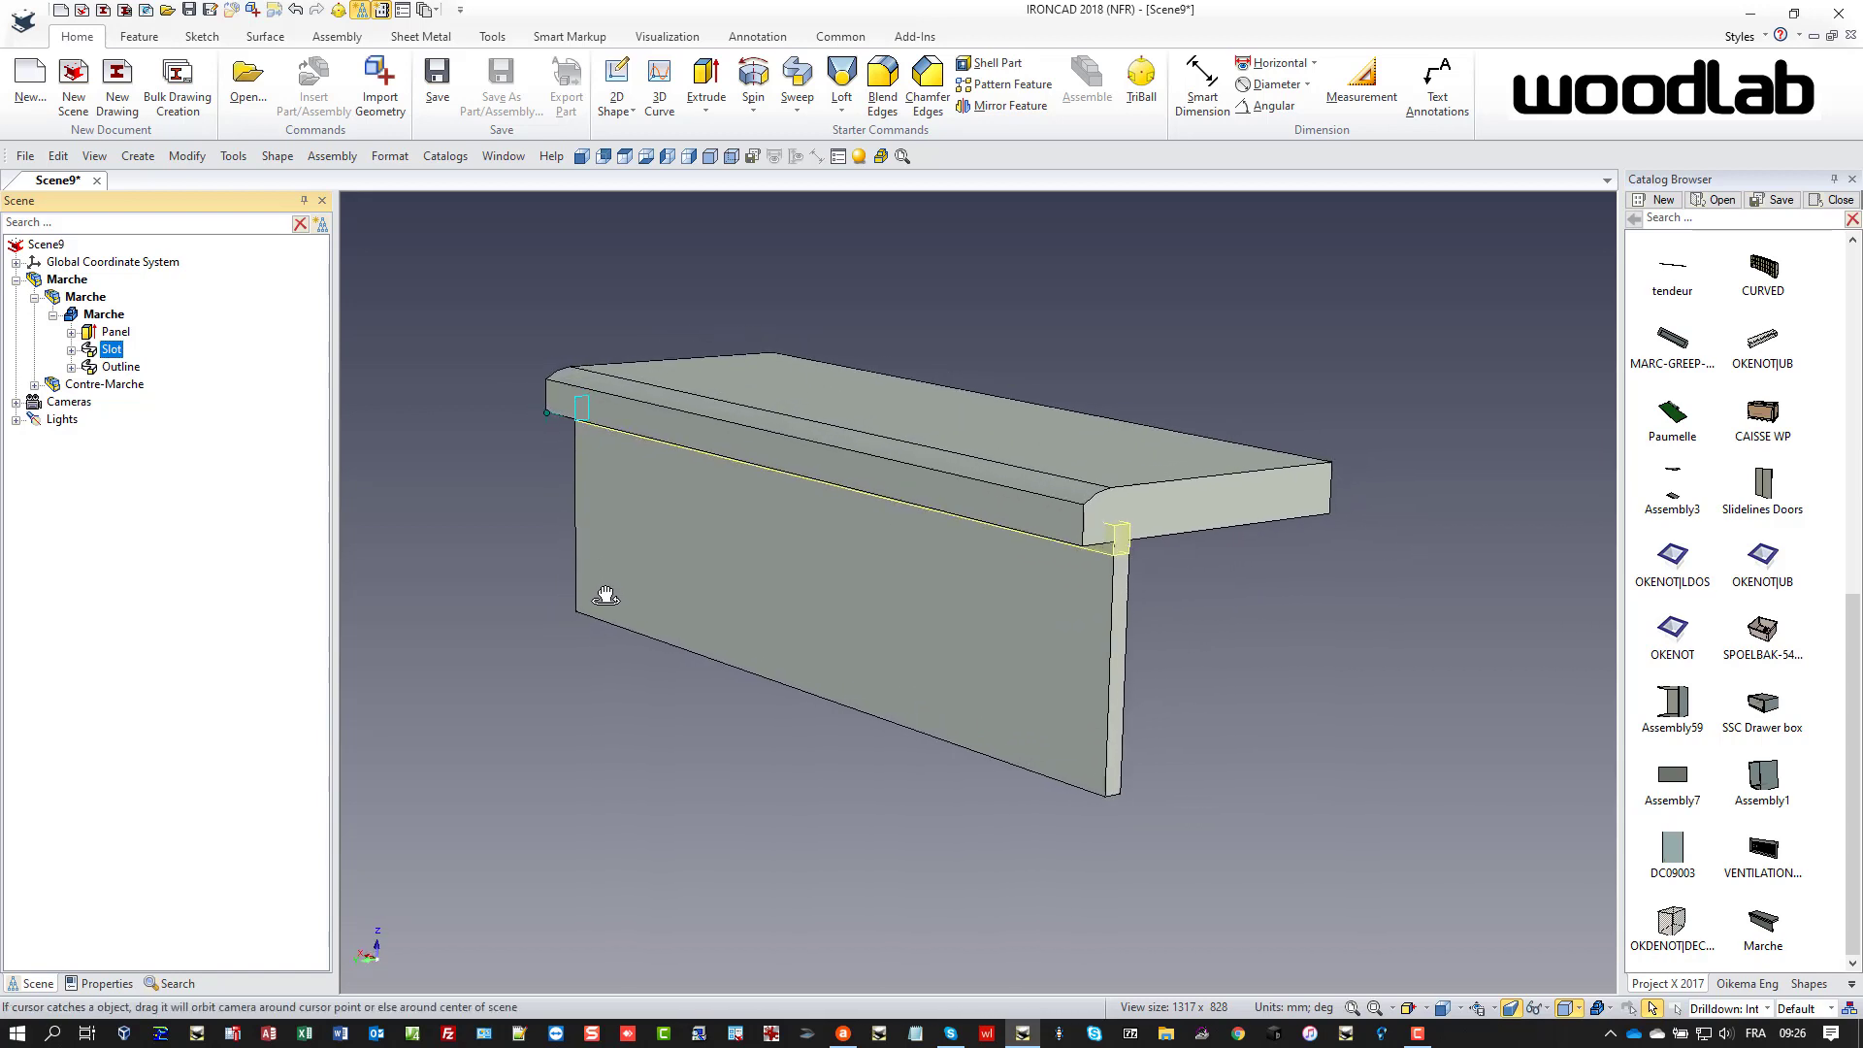
{"action": "left_click", "coordinate": [491, 382]}
{"action": "middle_click_drag", "start_coordinate": [1140, 495], "coordinate": [1106, 480]}
{"action": "scroll", "coordinate": [1106, 481], "scroll_direction": "up", "scroll_amount": 2}
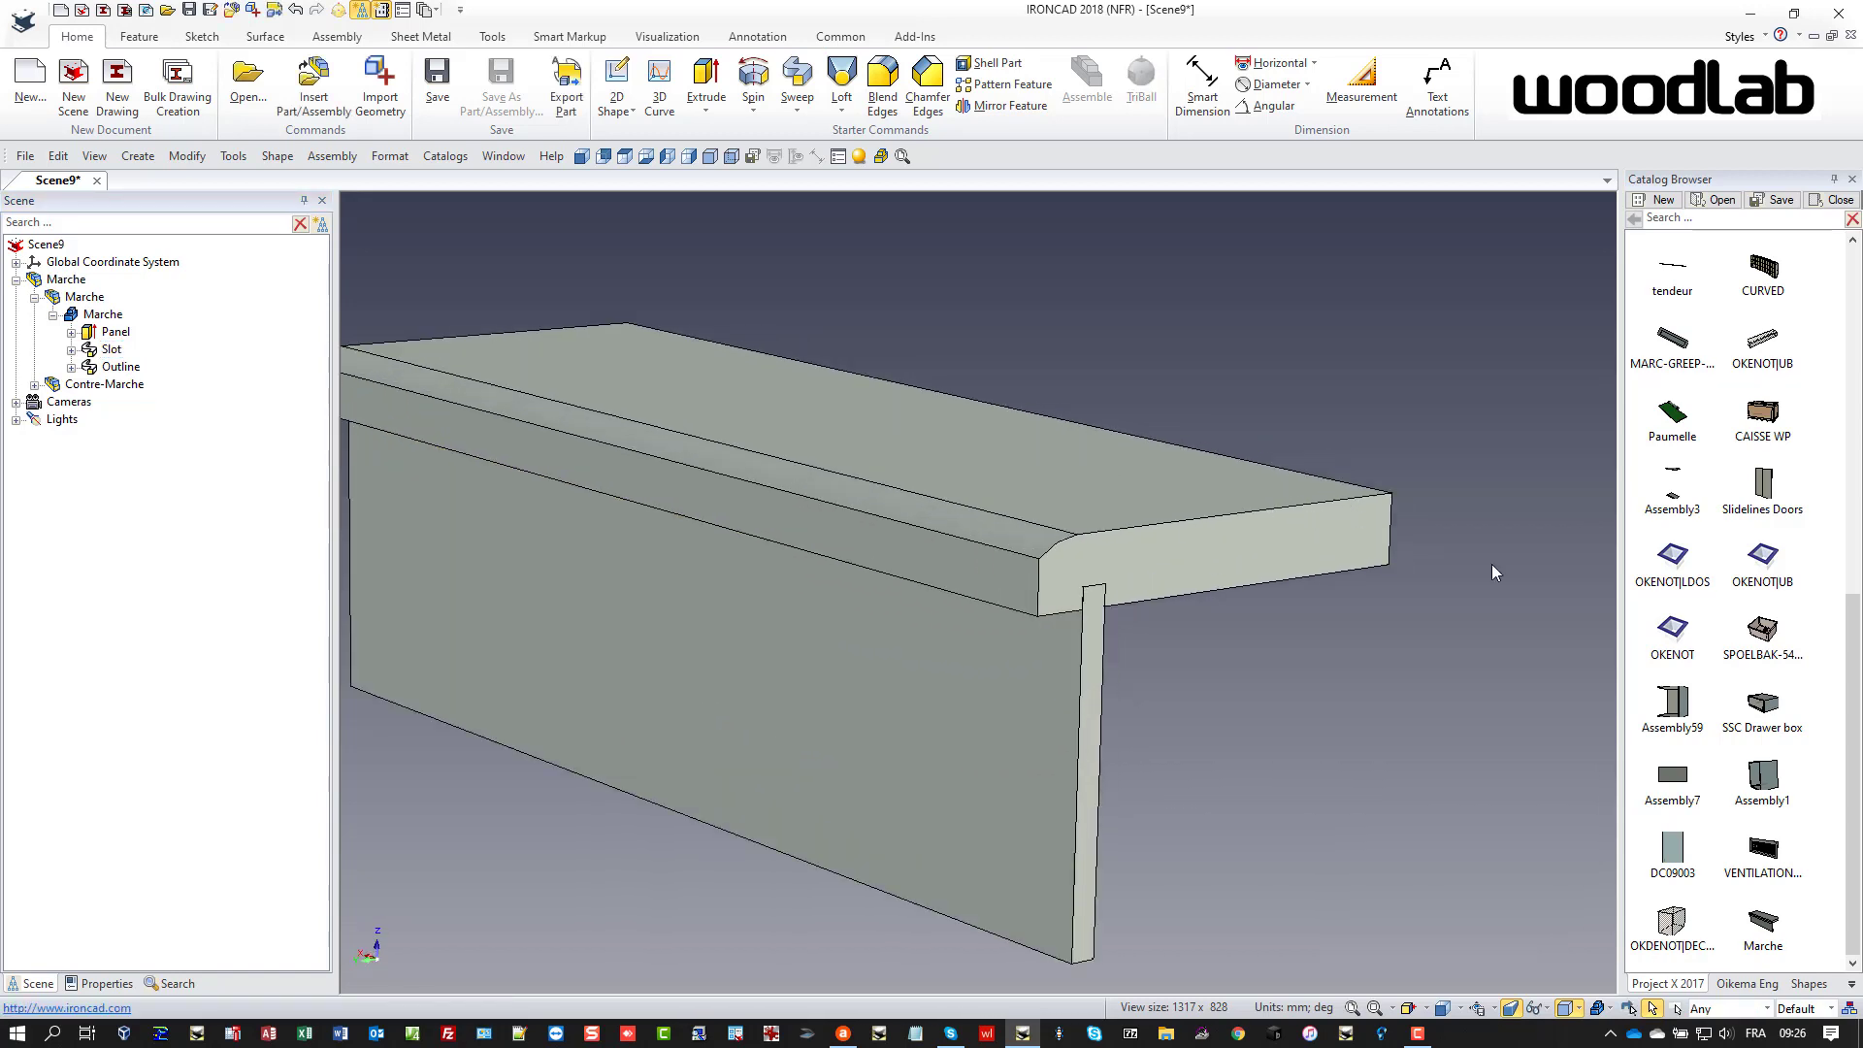
{"action": "left_click", "coordinate": [1230, 573]}
{"action": "left_click", "coordinate": [1219, 570]}
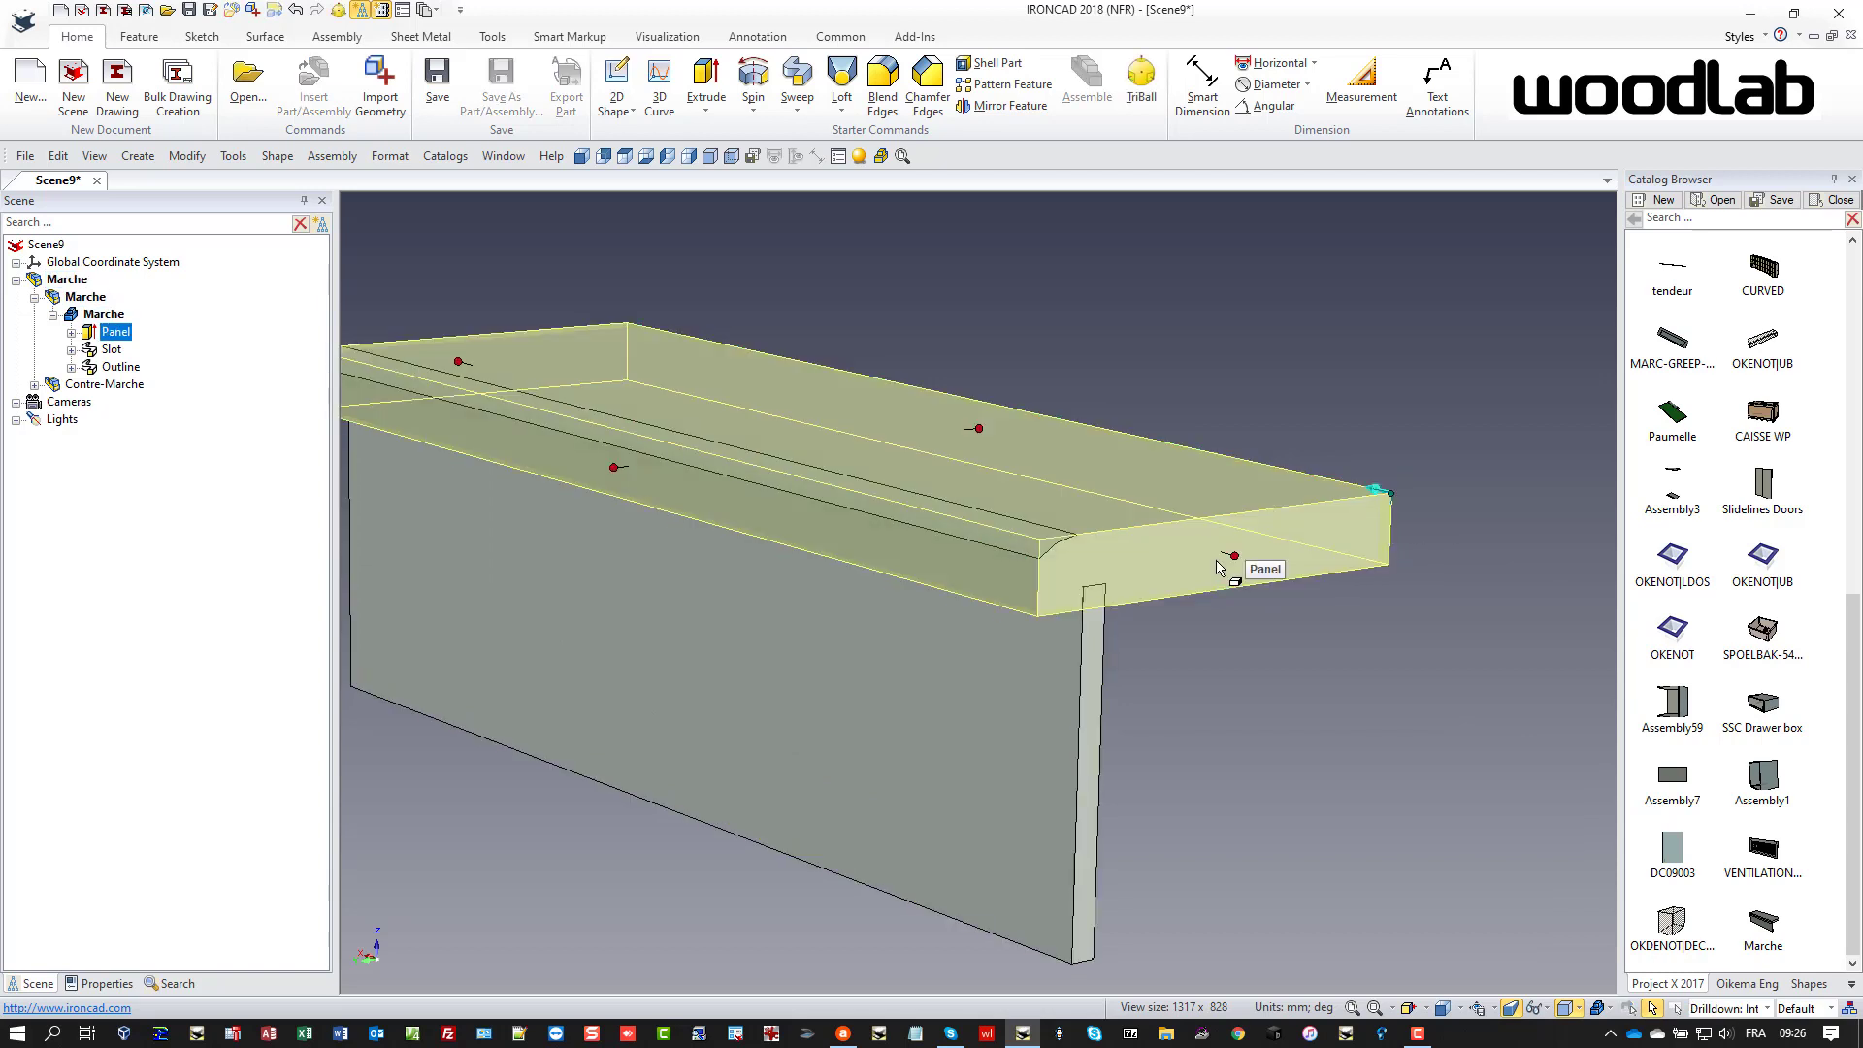
{"action": "left_click", "coordinate": [1220, 567]}
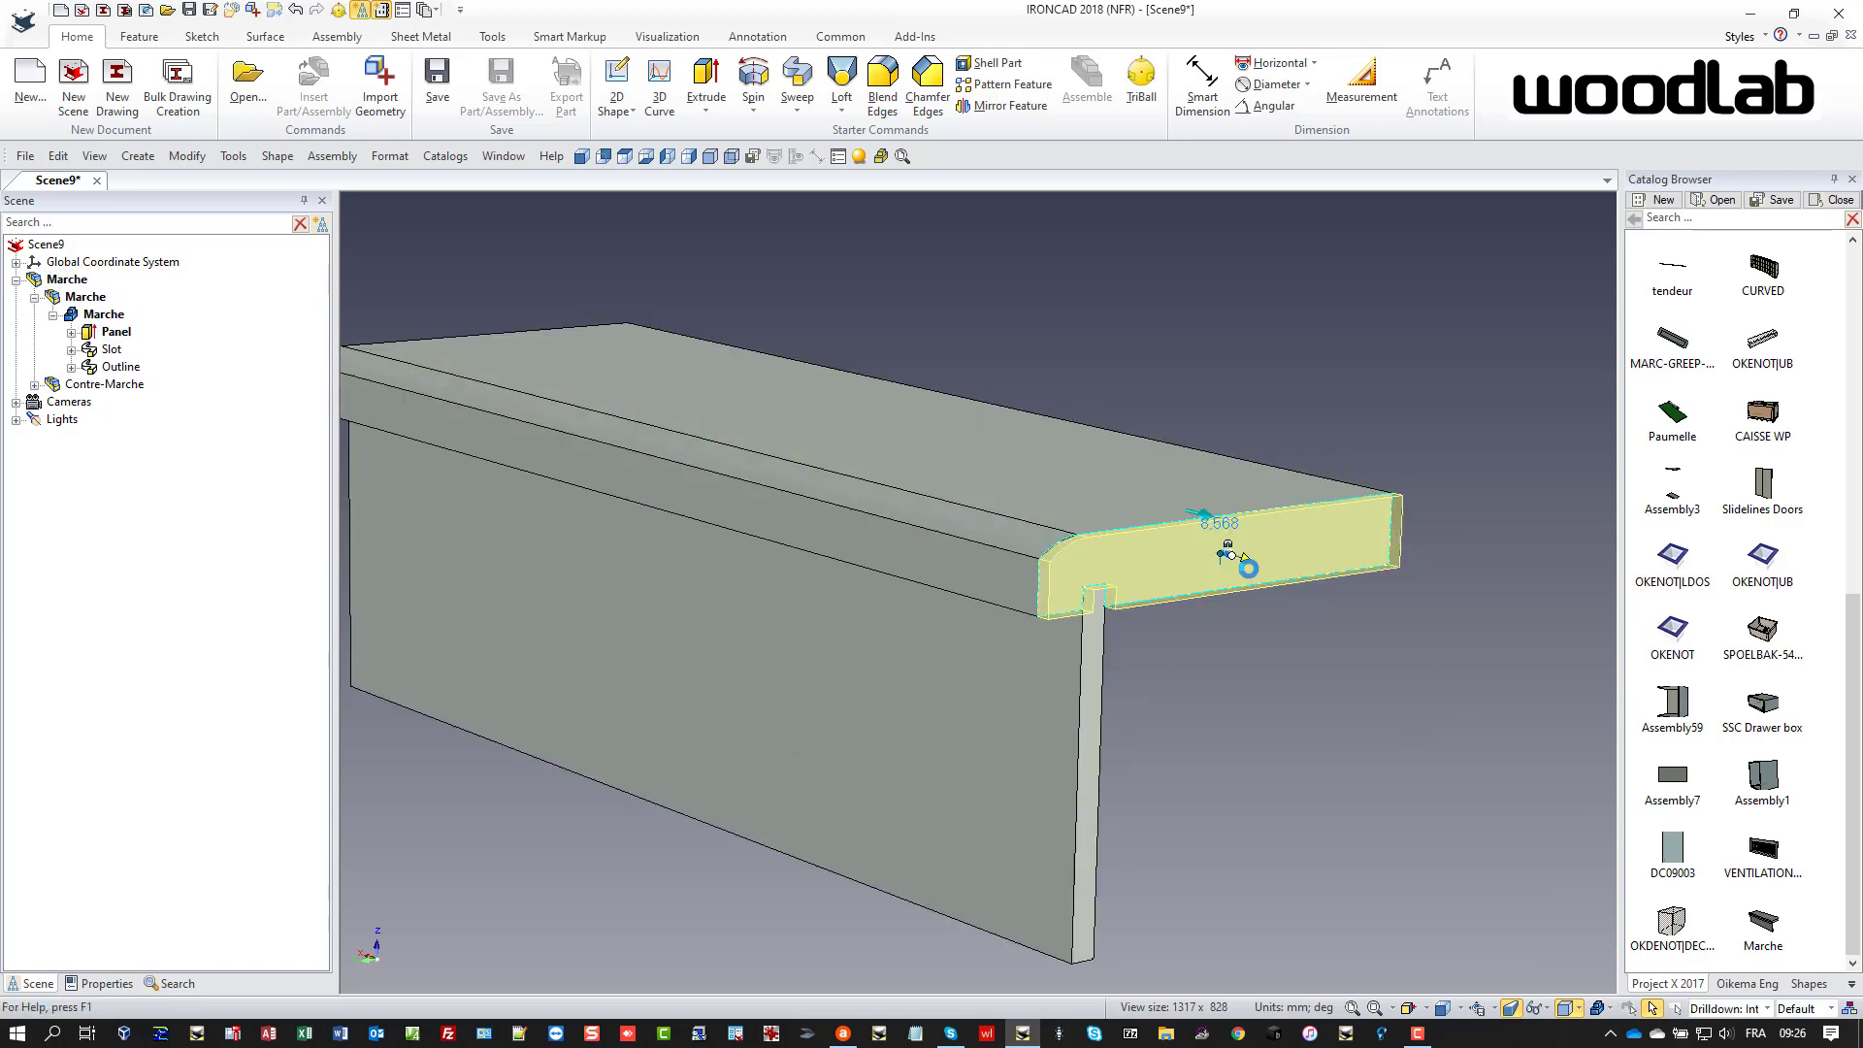
{"action": "left_click_drag", "start_coordinate": [1245, 561], "coordinate": [1300, 598]}
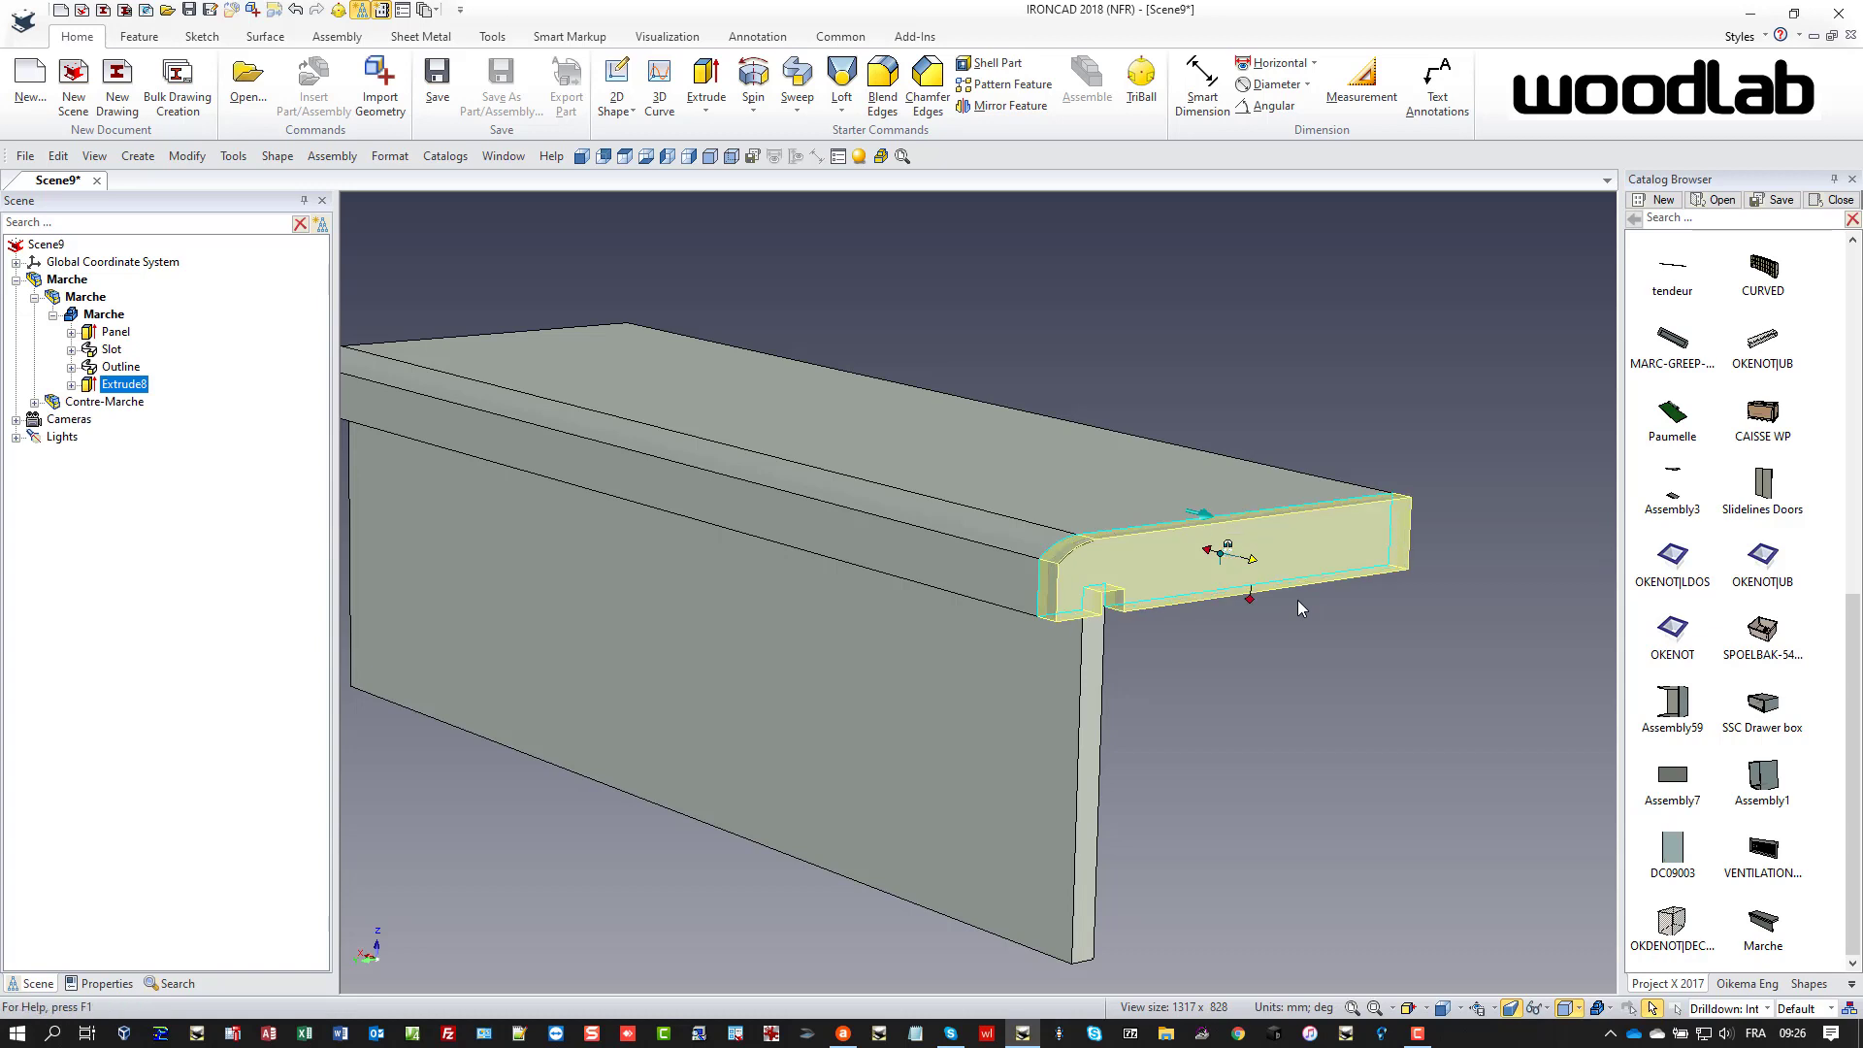
- In Extrude8's cross-section, trim the slot rectangle and stretch the bottom line to 45.100 mm
{"action": "left_click", "coordinate": [1269, 314]}
{"action": "left_click", "coordinate": [123, 384]}
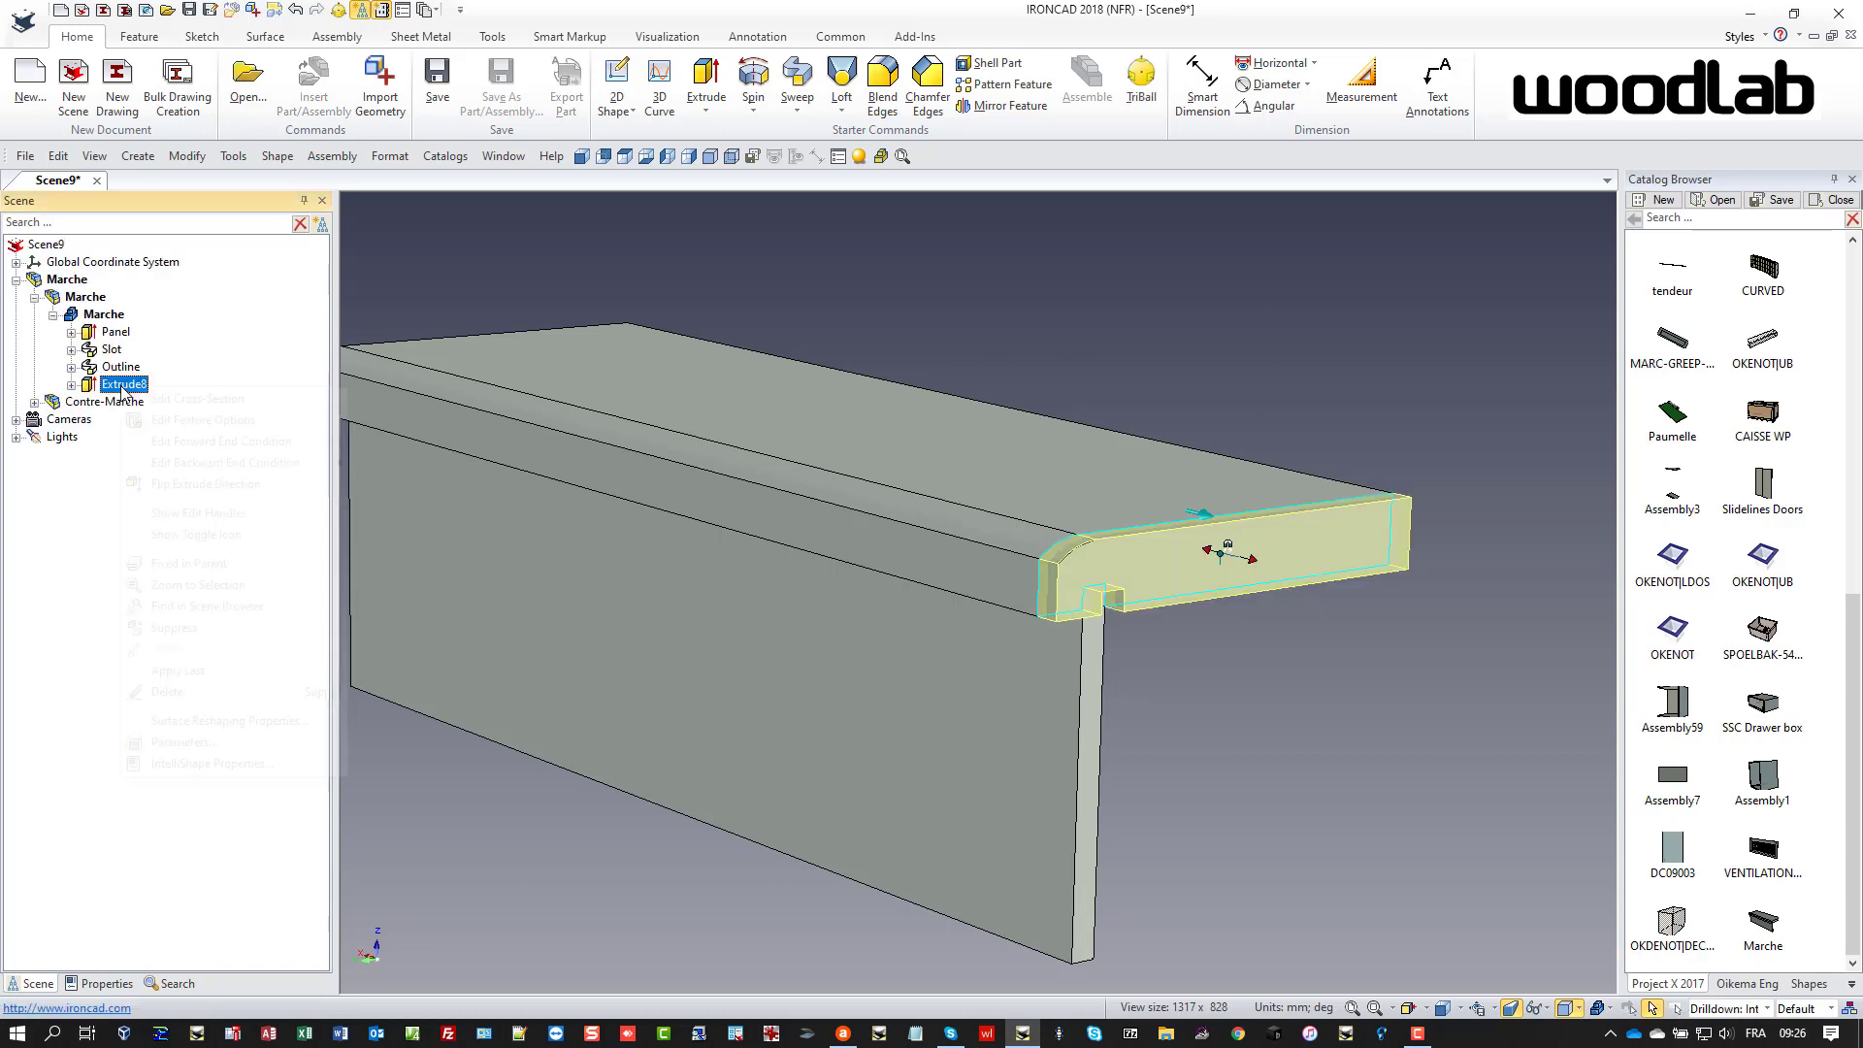
{"action": "right_click", "coordinate": [123, 386]}
{"action": "left_click", "coordinate": [175, 399]}
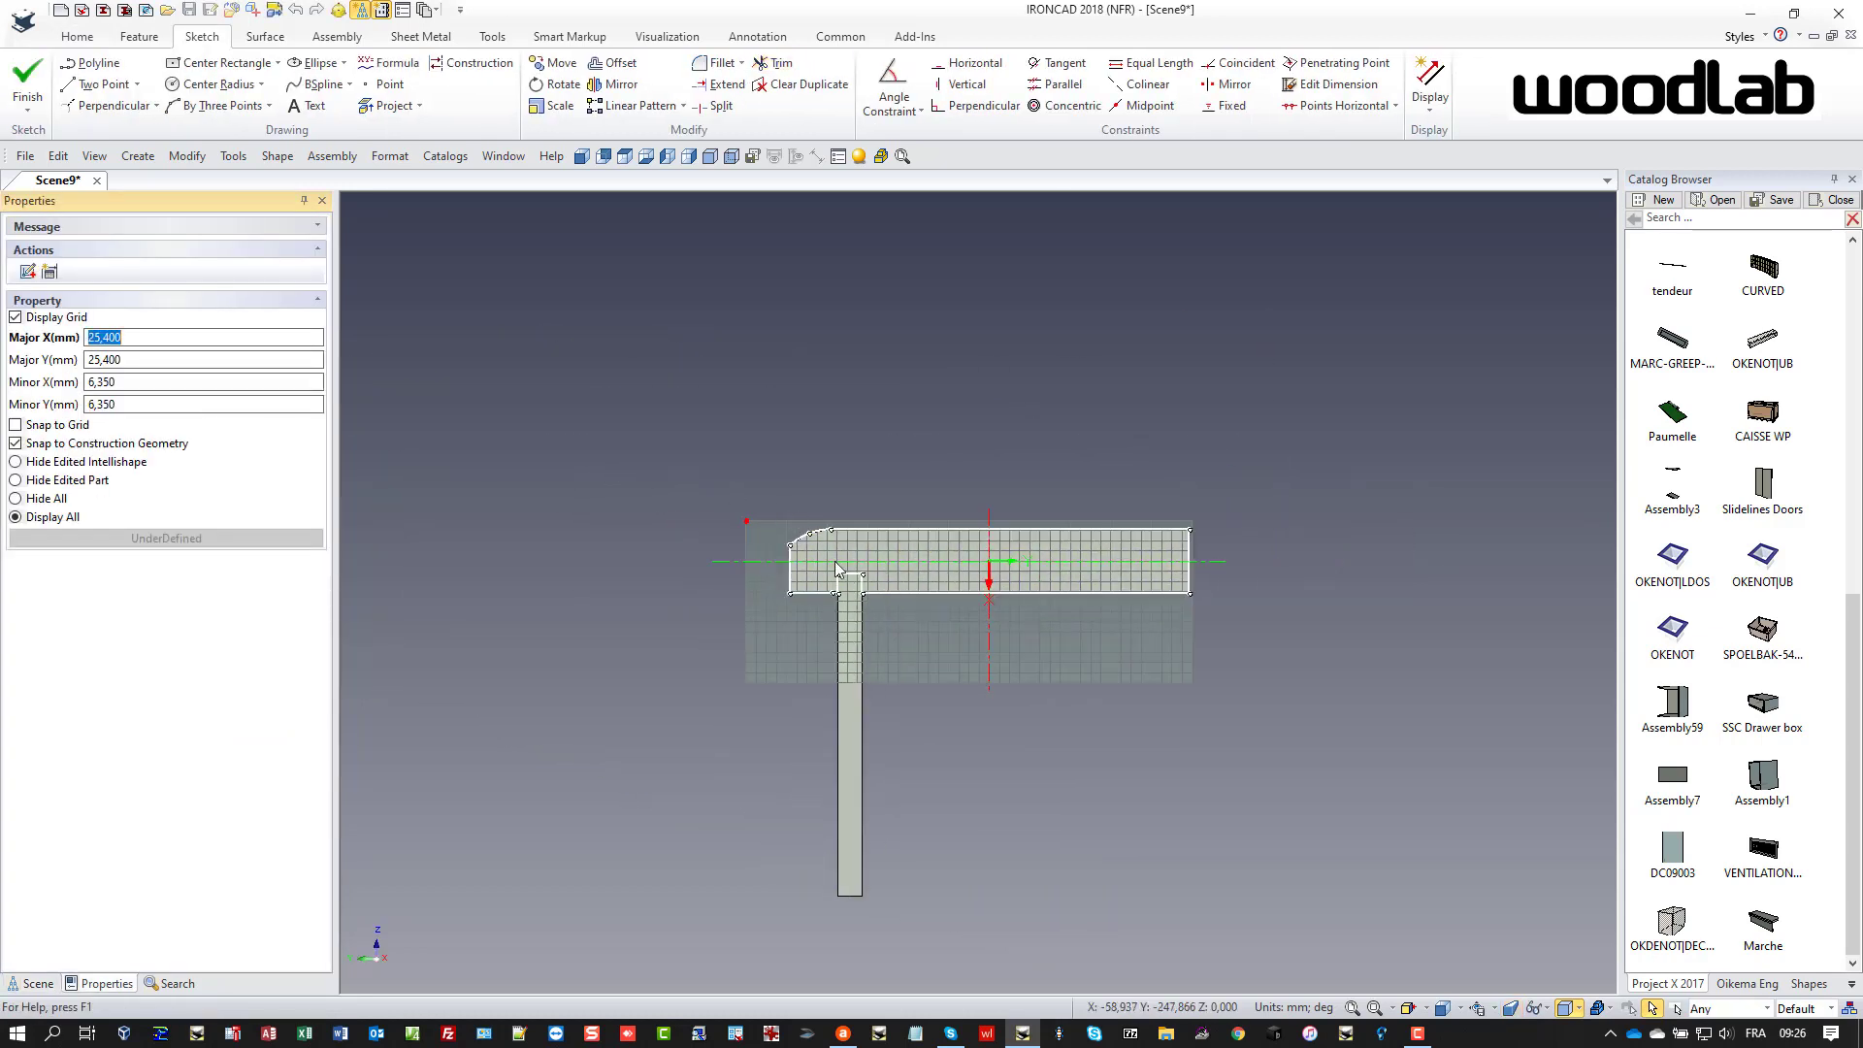
{"action": "scroll", "coordinate": [756, 550], "scroll_direction": "up", "scroll_amount": 2}
{"action": "scroll", "coordinate": [756, 550], "scroll_direction": "up", "scroll_amount": 2}
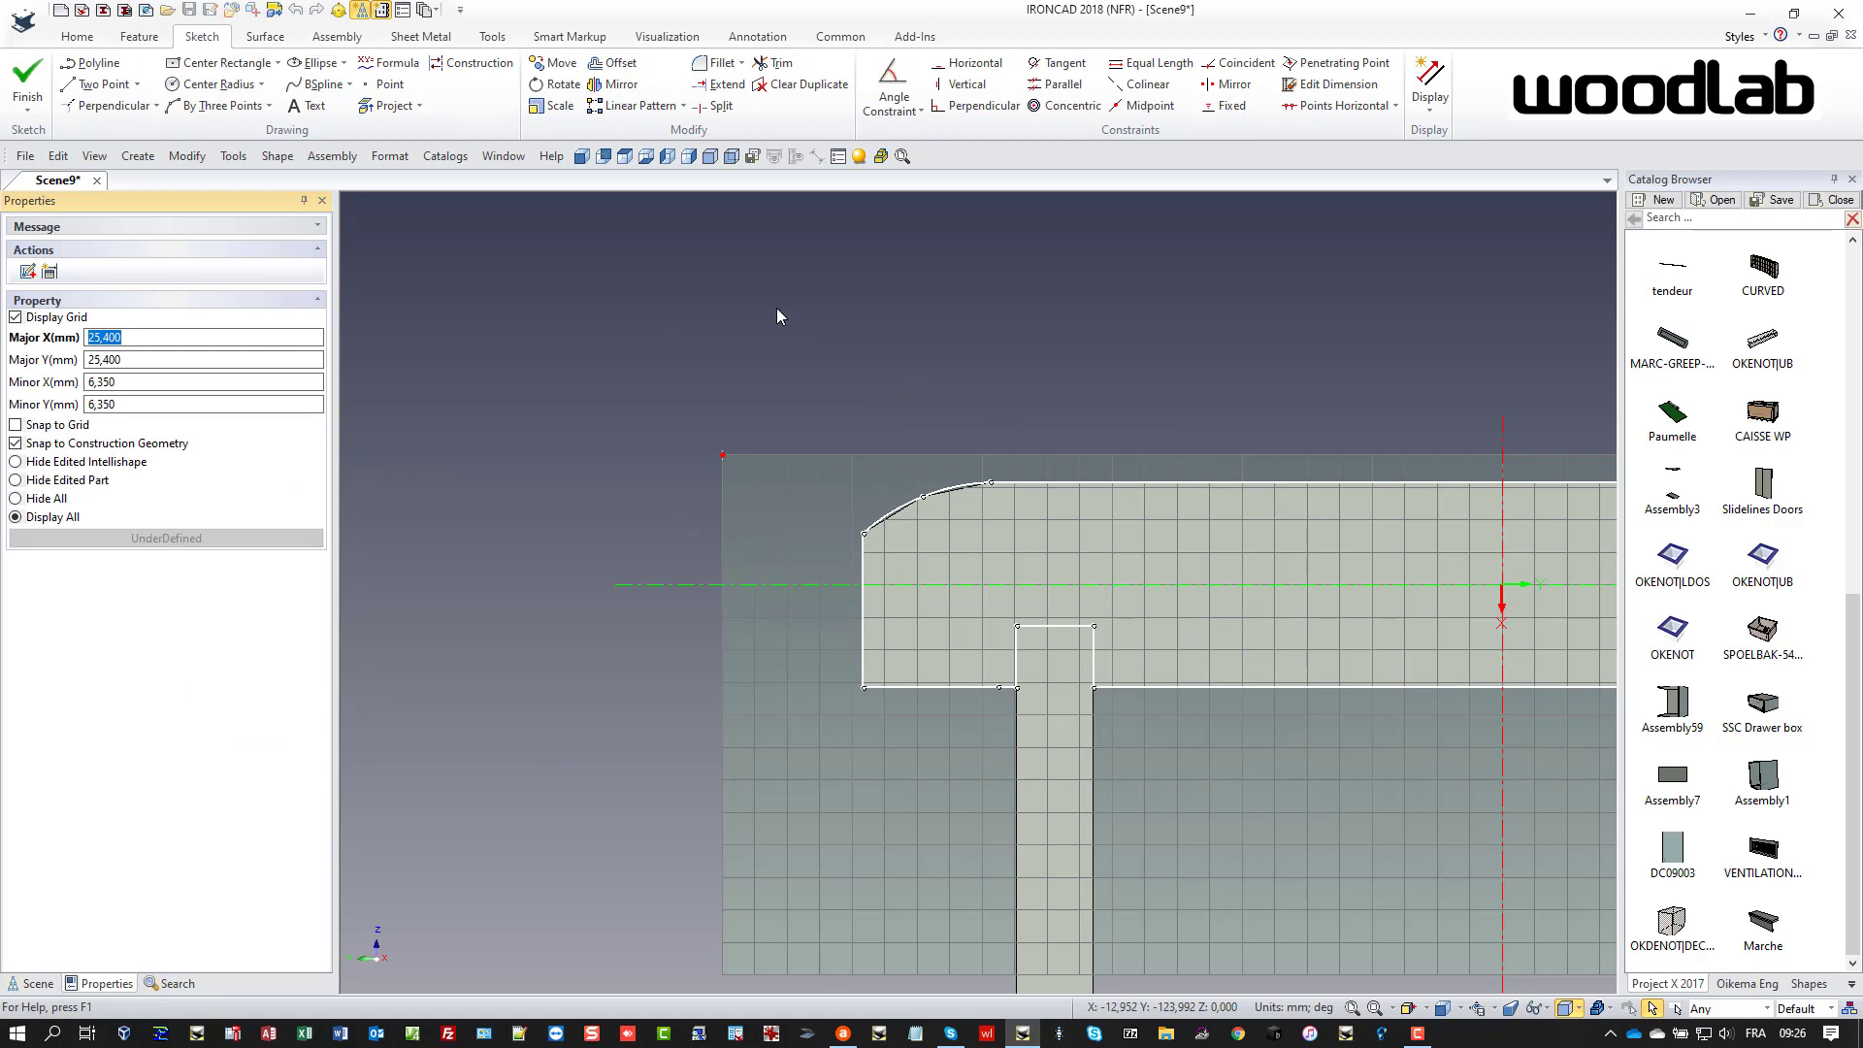
{"action": "left_click", "coordinate": [775, 64]}
{"action": "left_click", "coordinate": [1047, 626]}
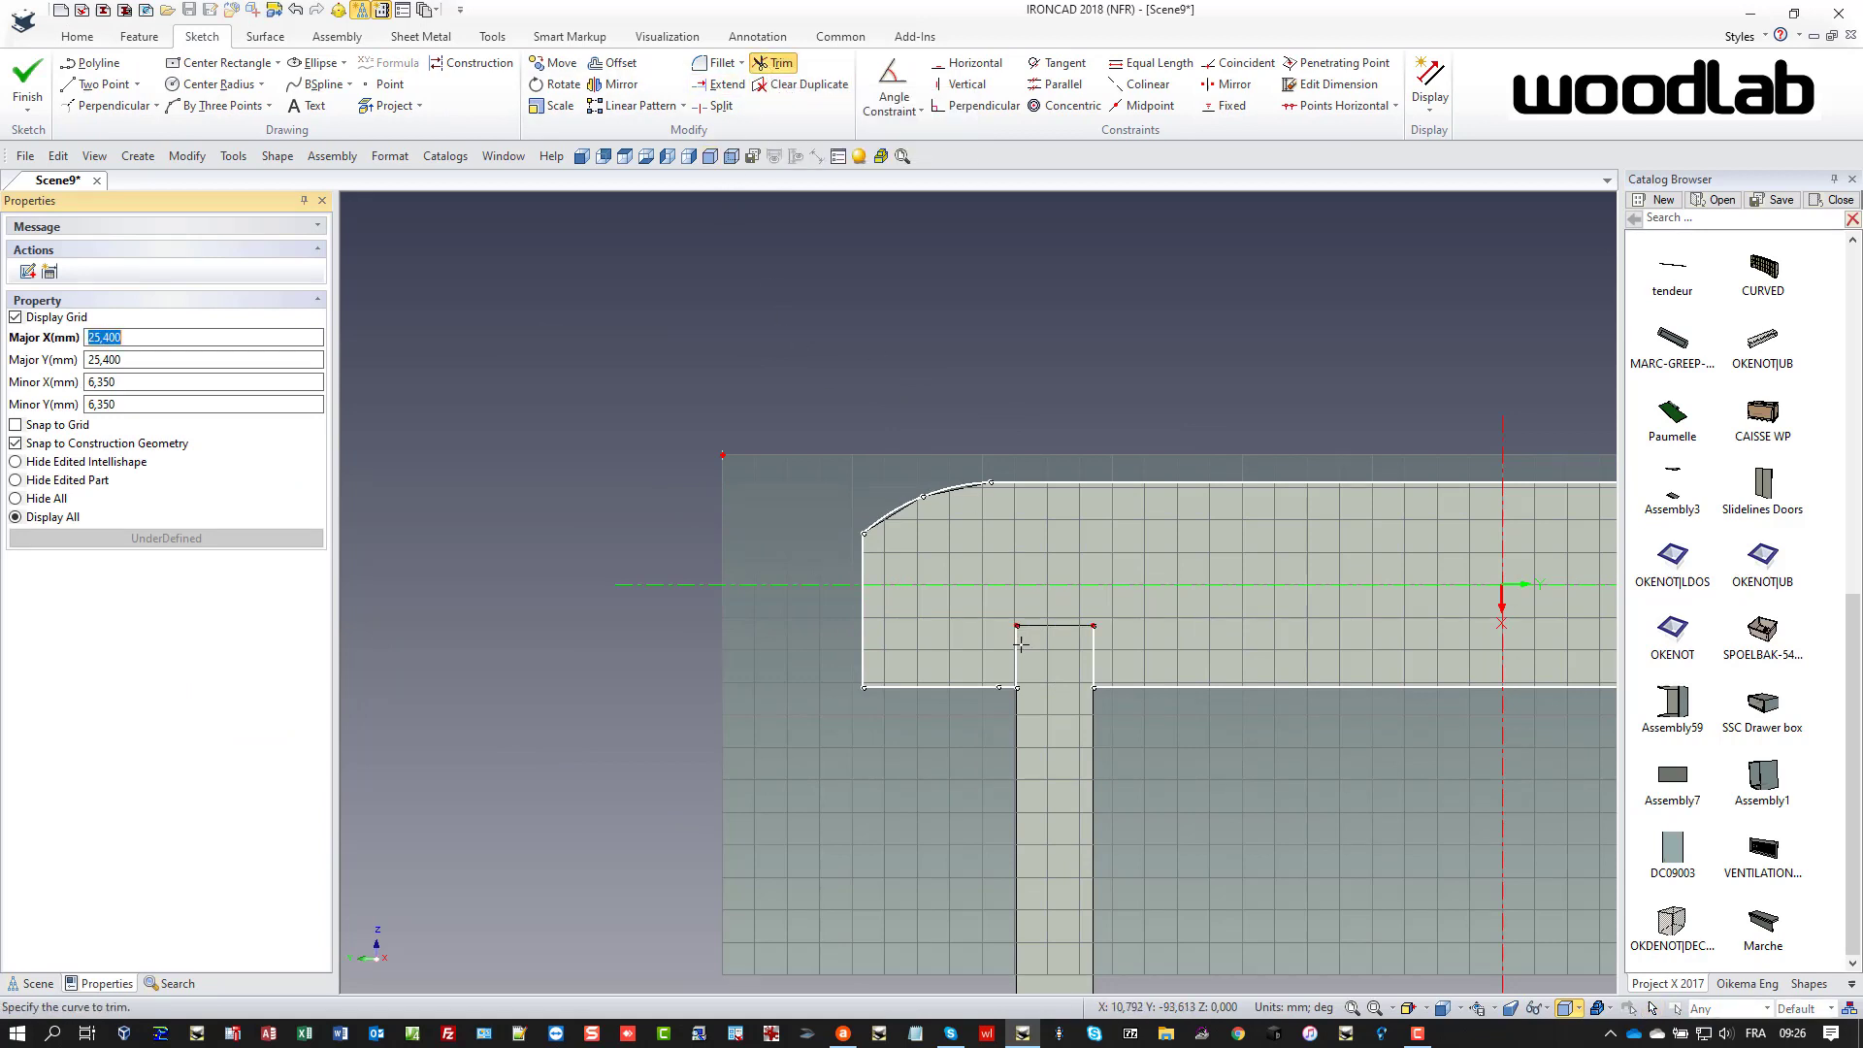
{"action": "left_click", "coordinate": [1093, 652]}
{"action": "key", "text": "Escape"}
{"action": "left_click", "coordinate": [978, 687]}
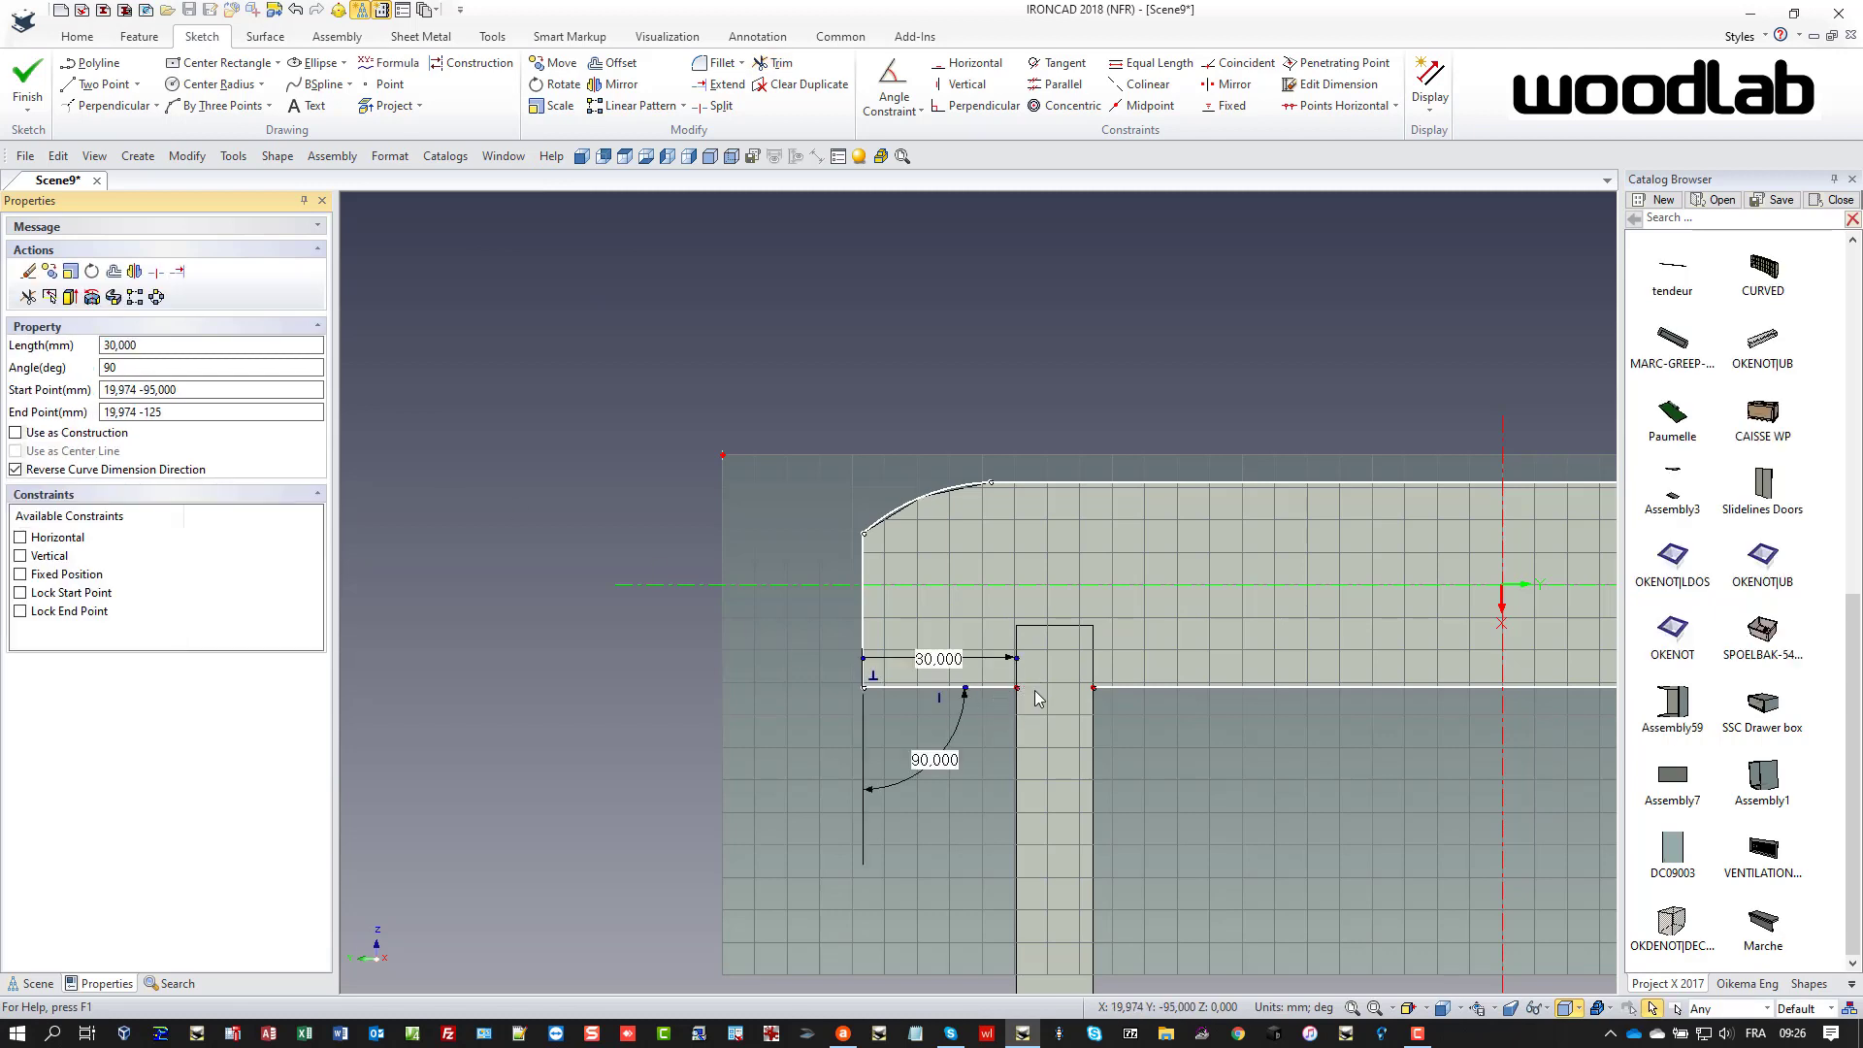
{"action": "left_click_drag", "start_coordinate": [1018, 687], "coordinate": [1093, 687]}
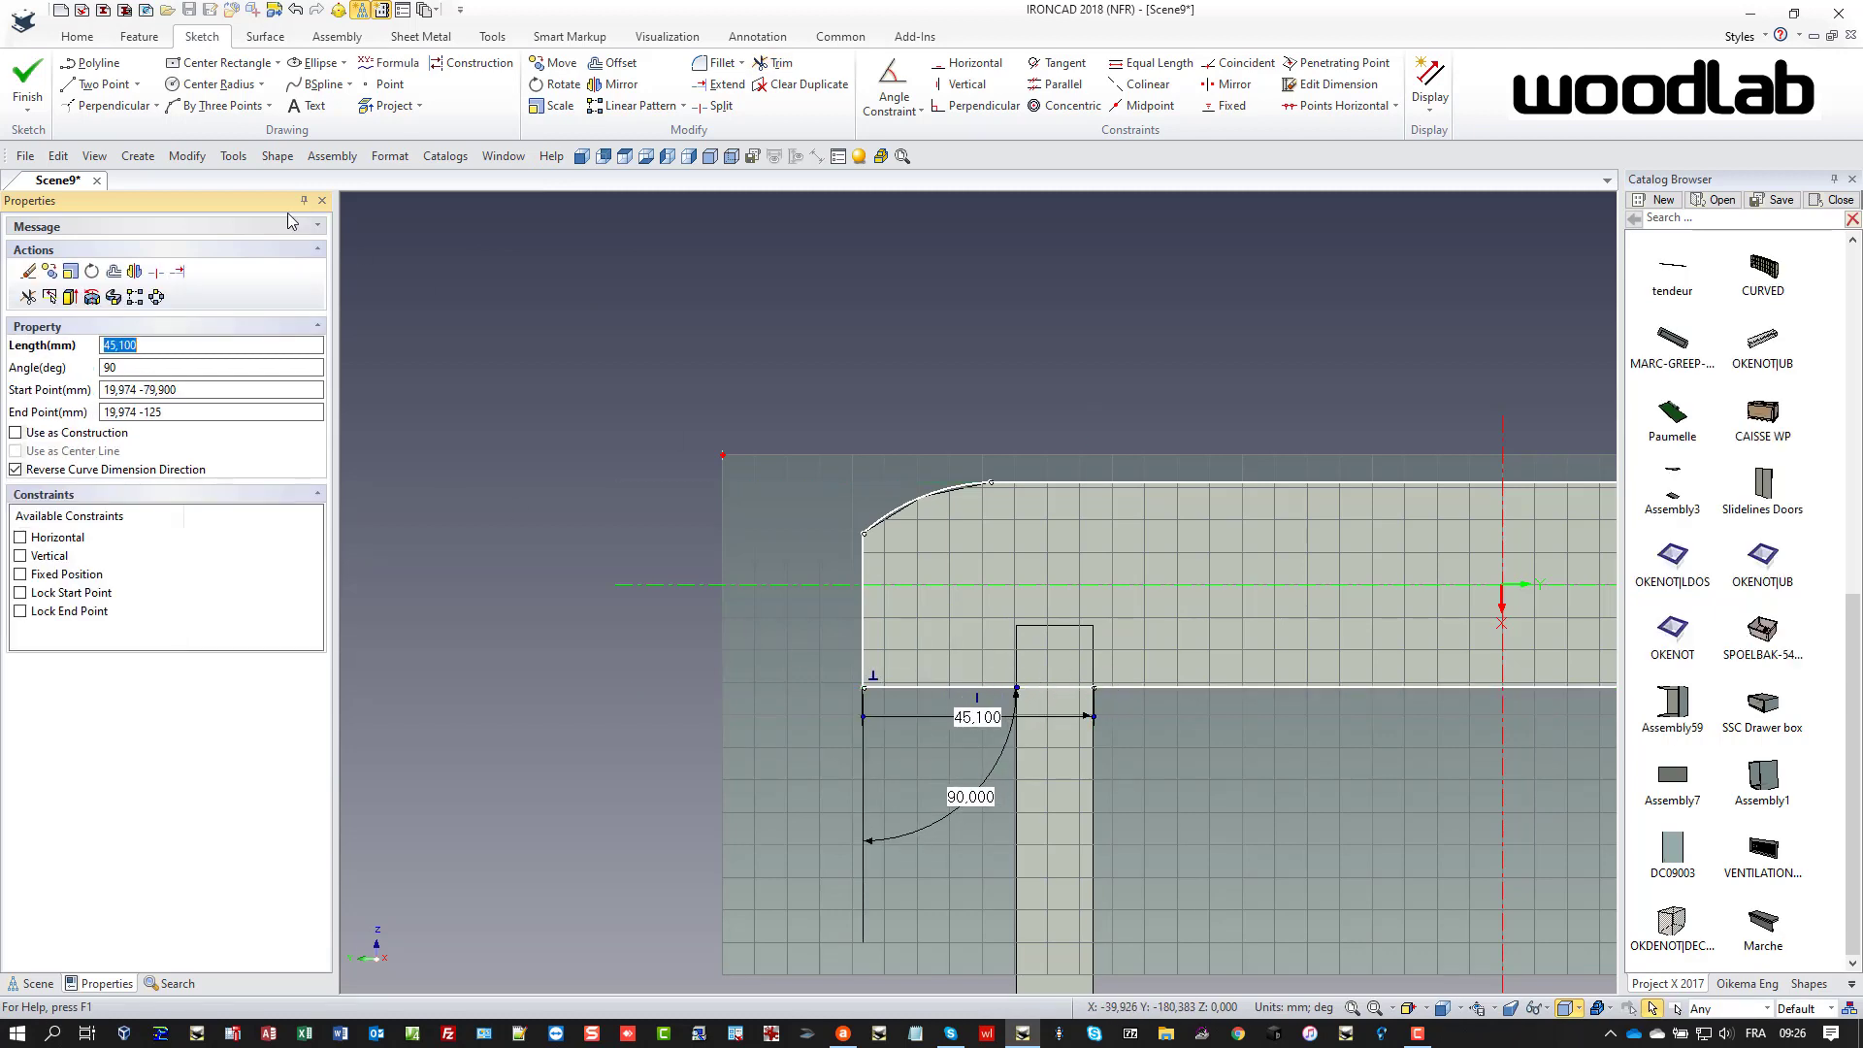
{"action": "left_click", "coordinate": [28, 87]}
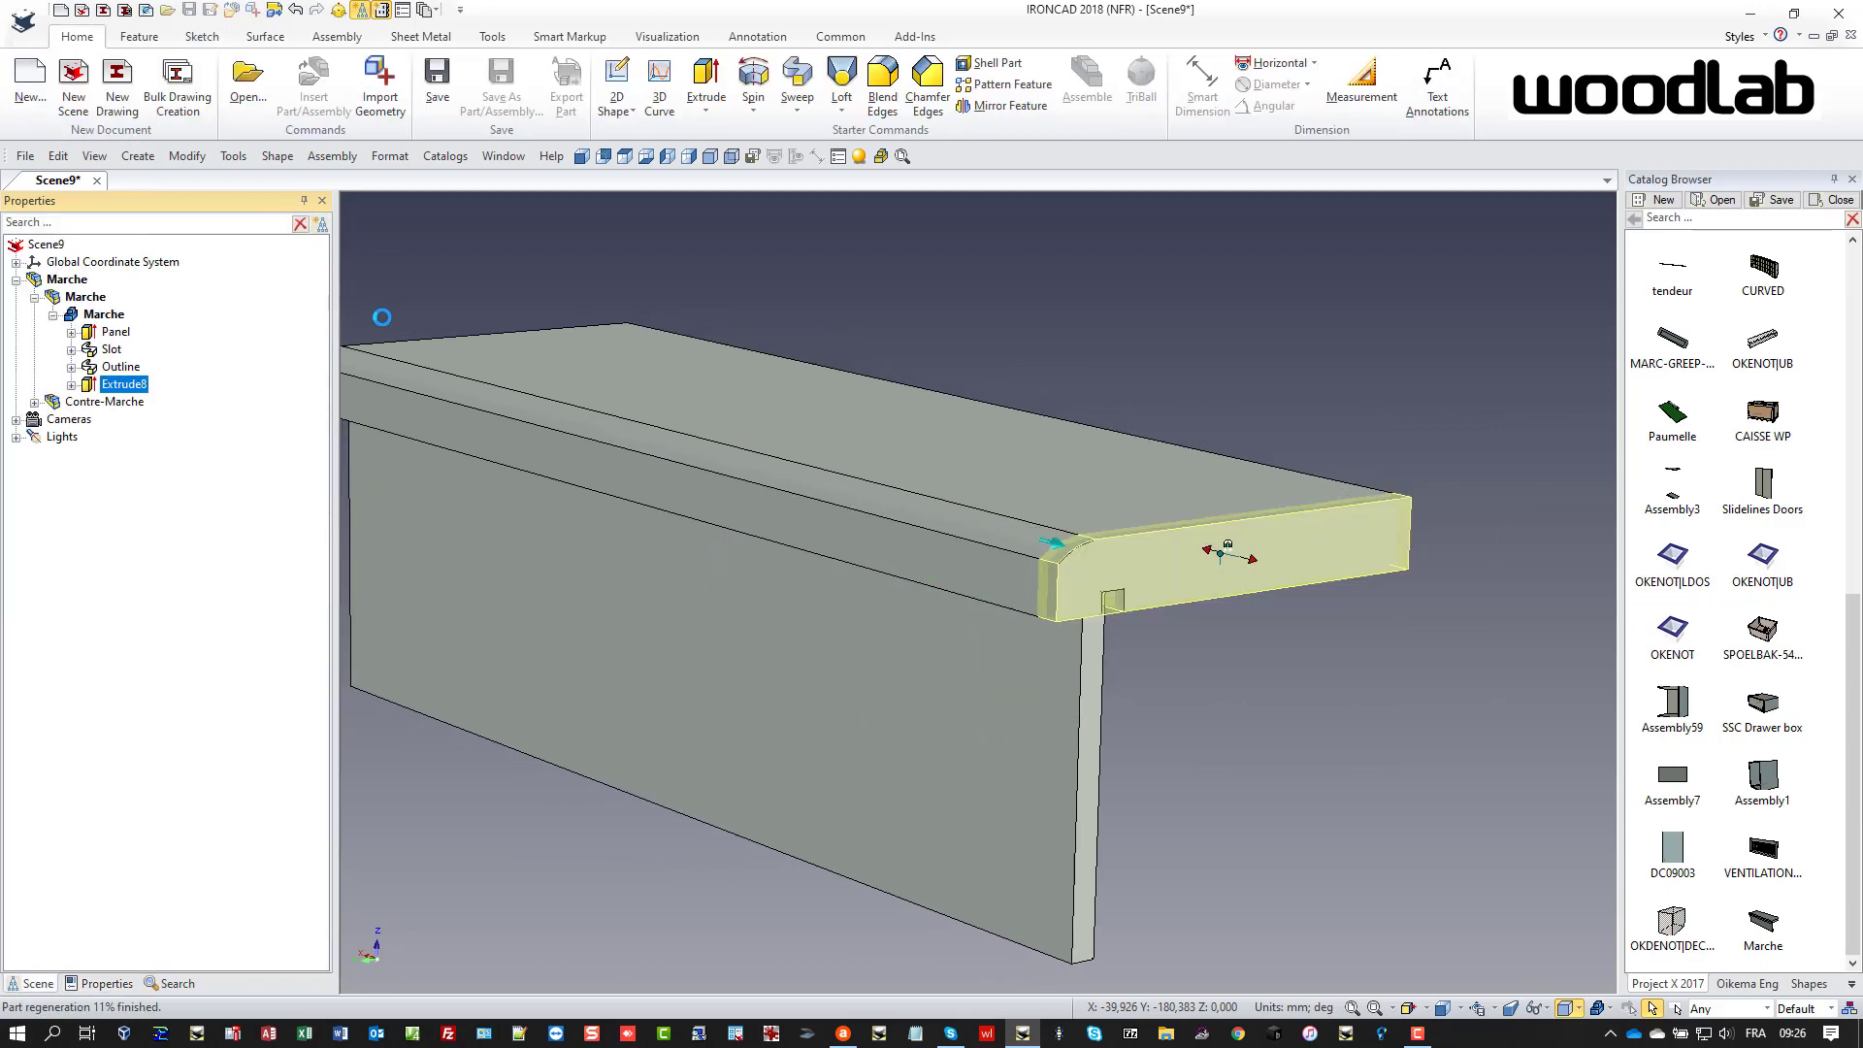
- Rename the Extrude8 feature to HWDrill
{"action": "left_click", "coordinate": [109, 385]}
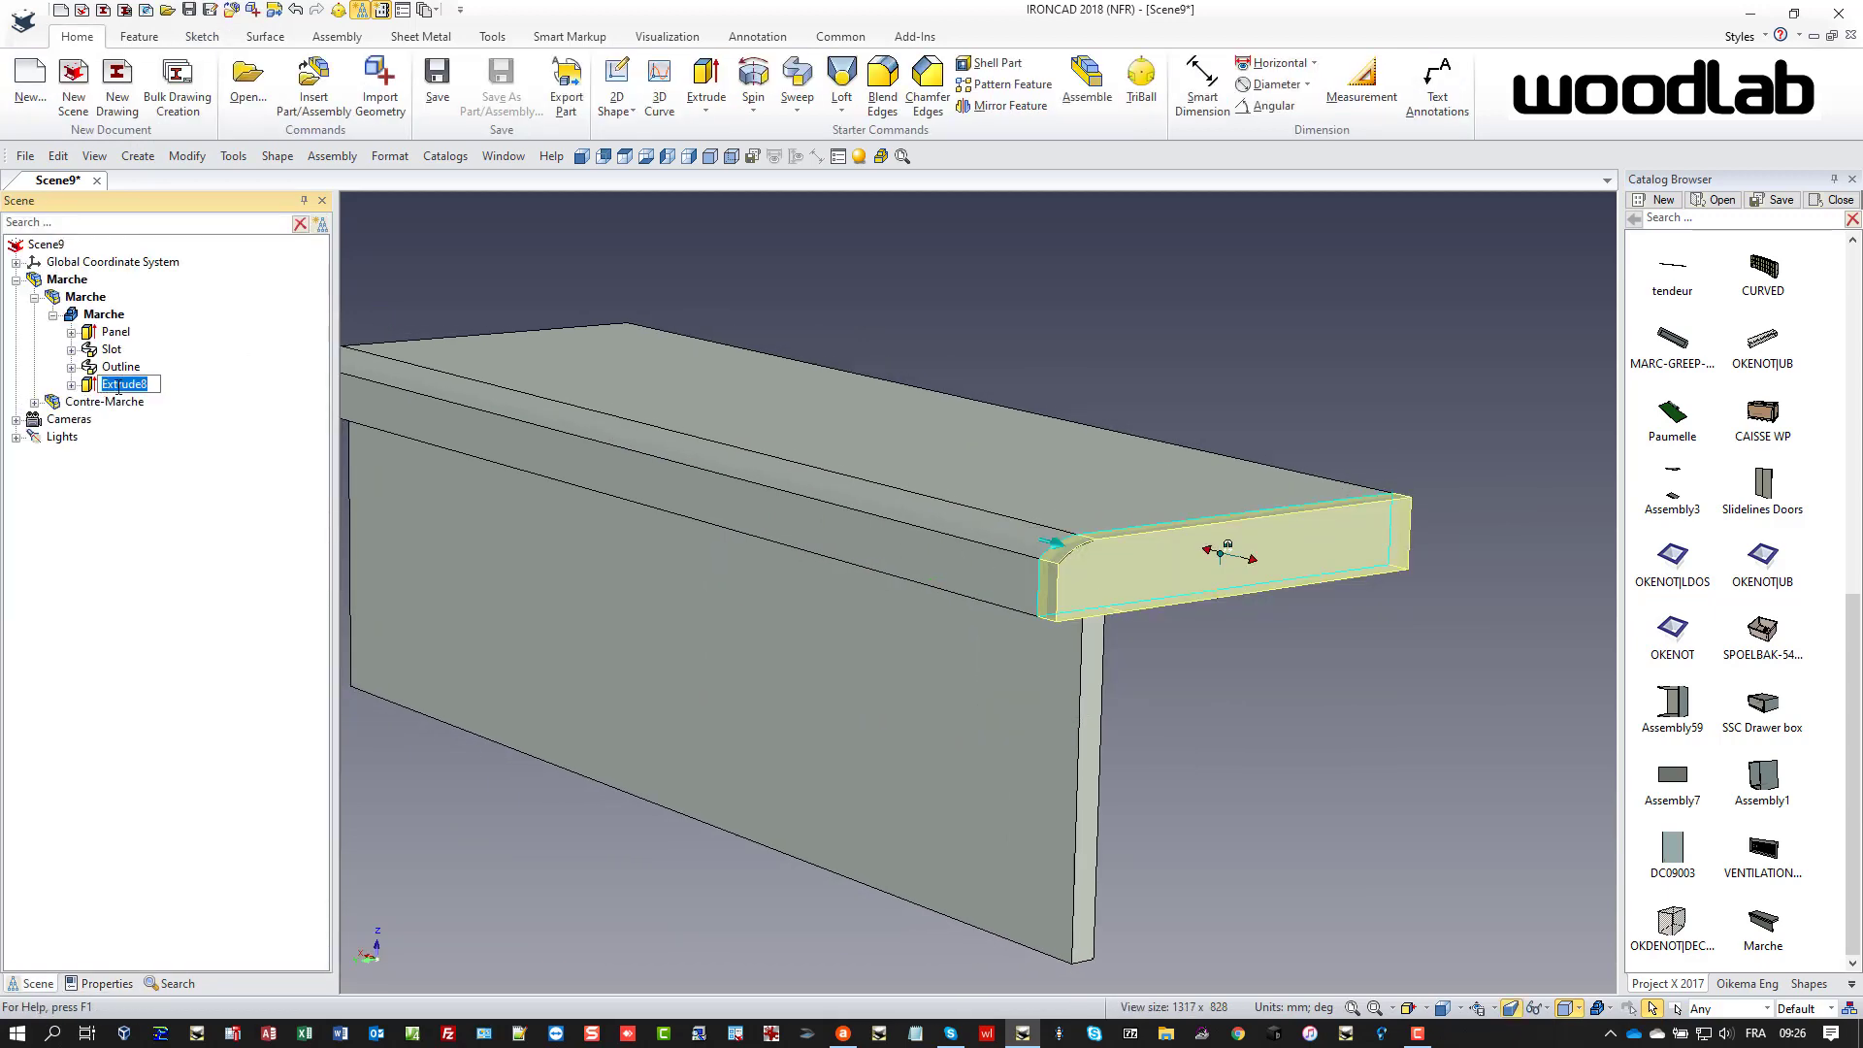
{"action": "type", "text": "HWDrill"}
{"action": "left_click", "coordinate": [194, 514]}
{"action": "left_click", "coordinate": [108, 384]}
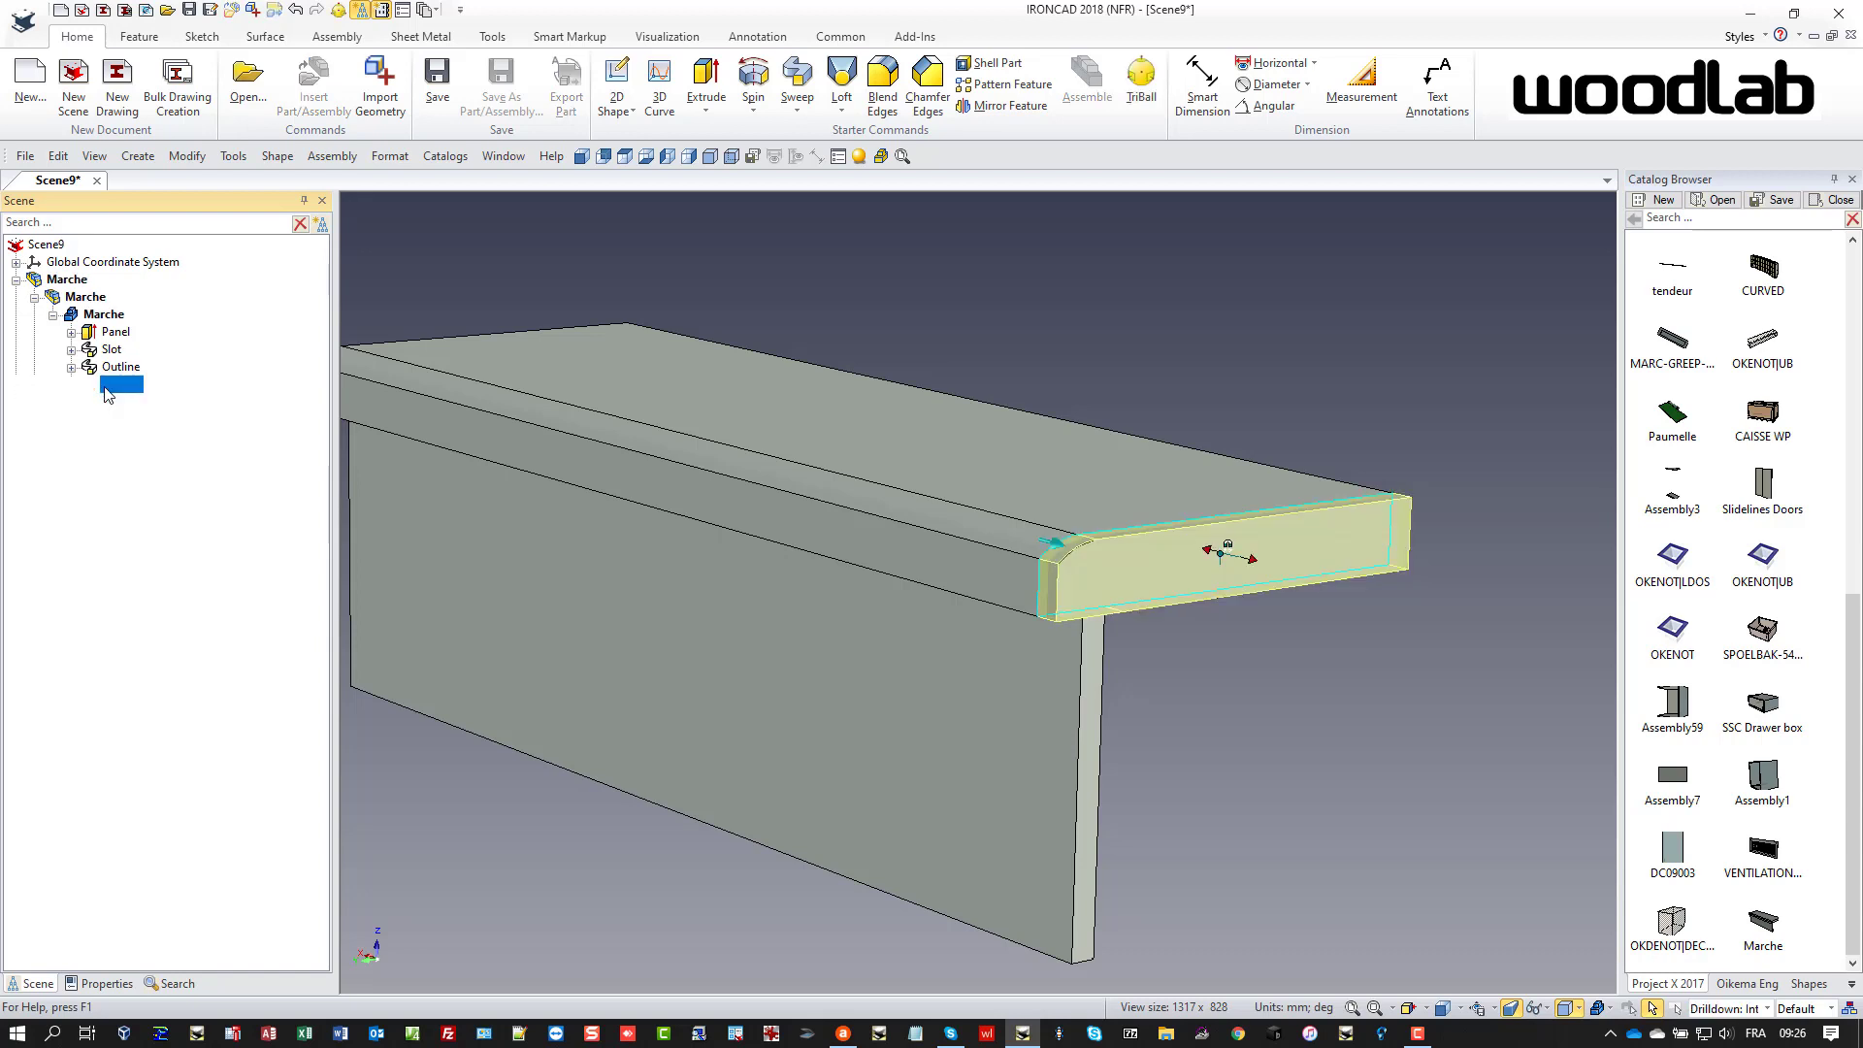
{"action": "right_click", "coordinate": [108, 386]}
{"action": "left_click", "coordinate": [145, 617]}
- Offset HWDrill's cross-section profile by 0.300 mm and finish the sketch
{"action": "left_click", "coordinate": [117, 386]}
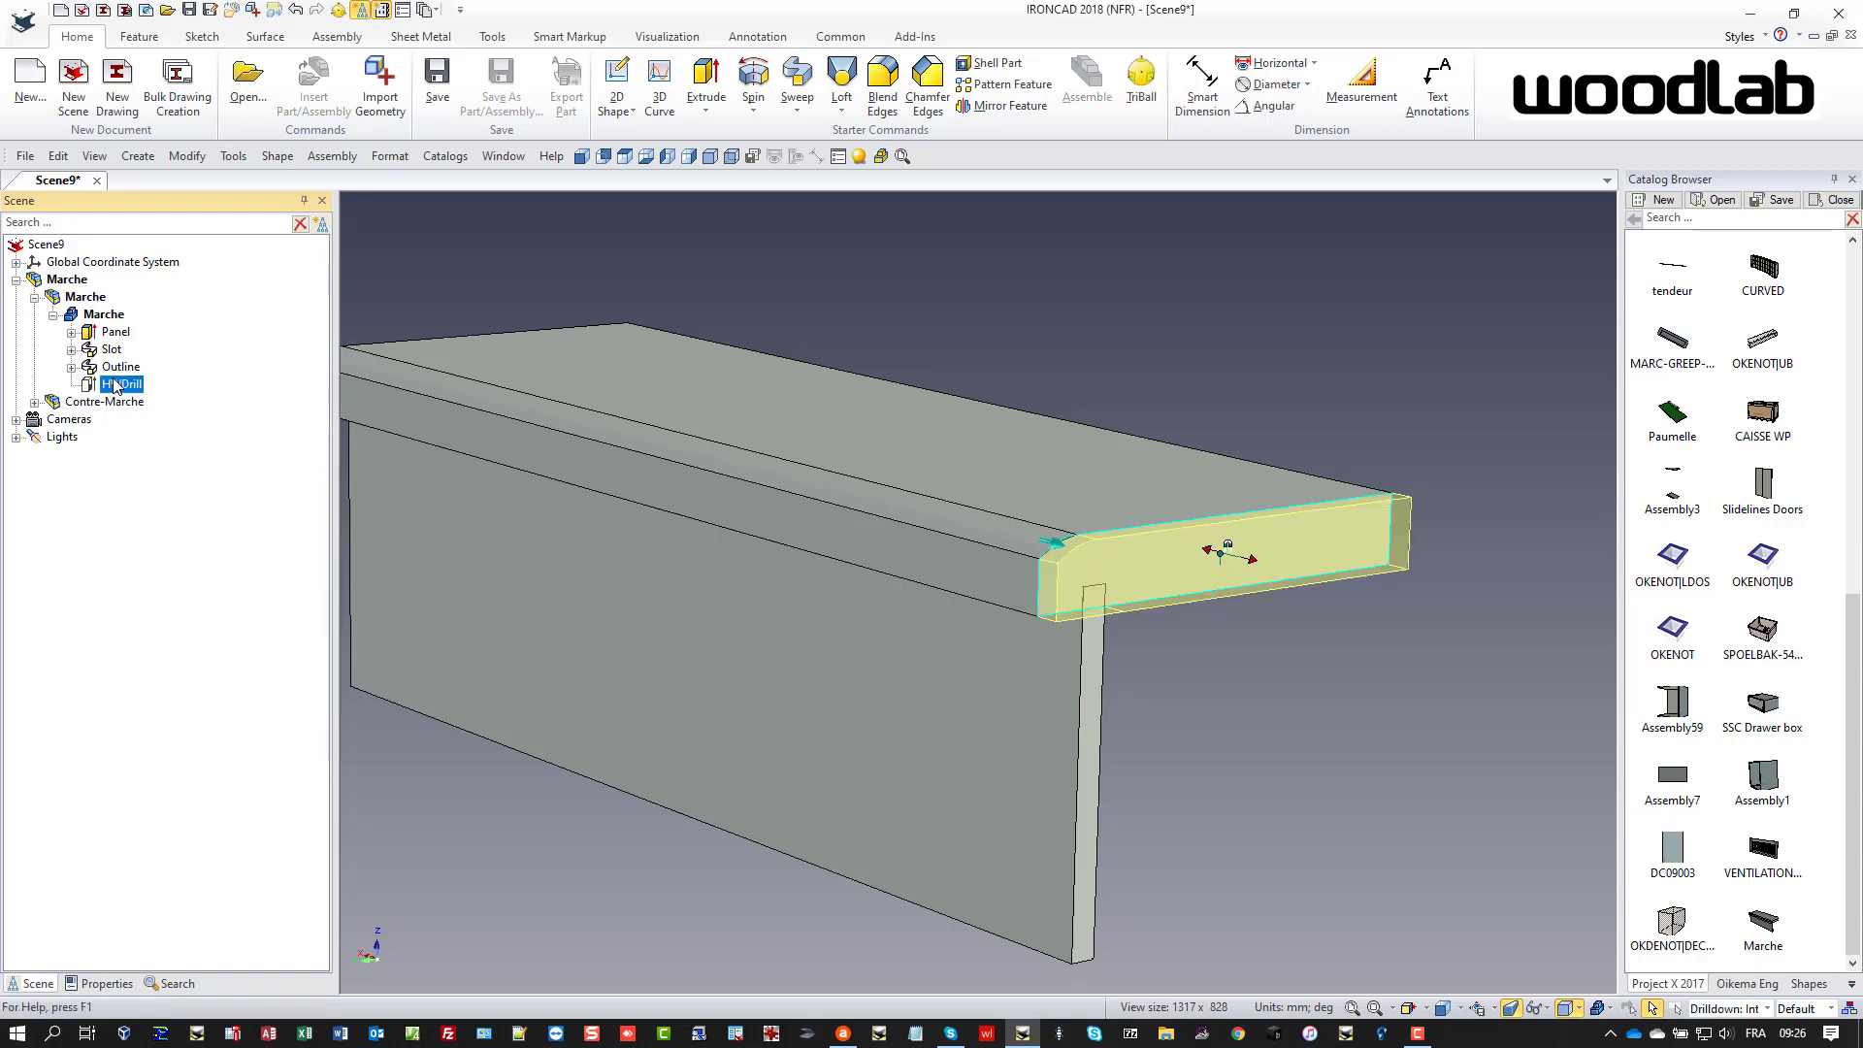
{"action": "right_click", "coordinate": [117, 386]}
{"action": "left_click", "coordinate": [189, 413]}
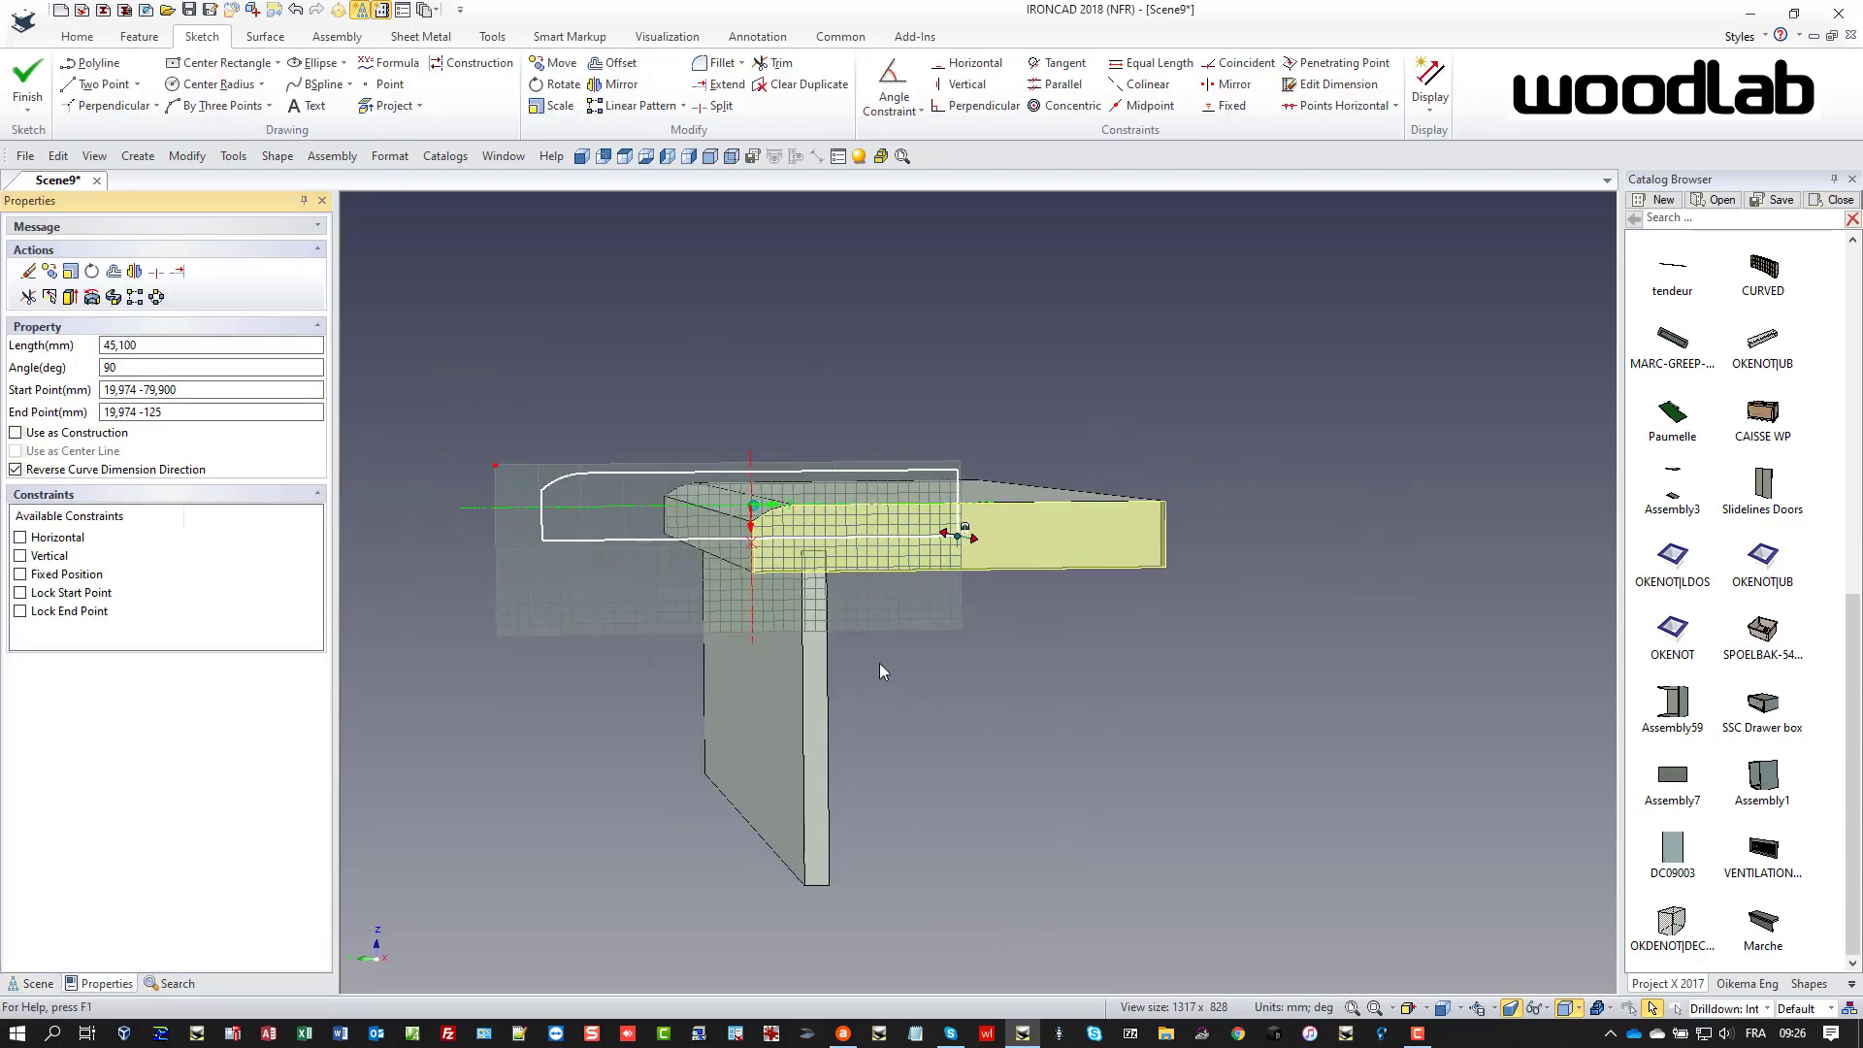
{"action": "left_click_drag", "start_coordinate": [756, 474], "coordinate": [1430, 685]}
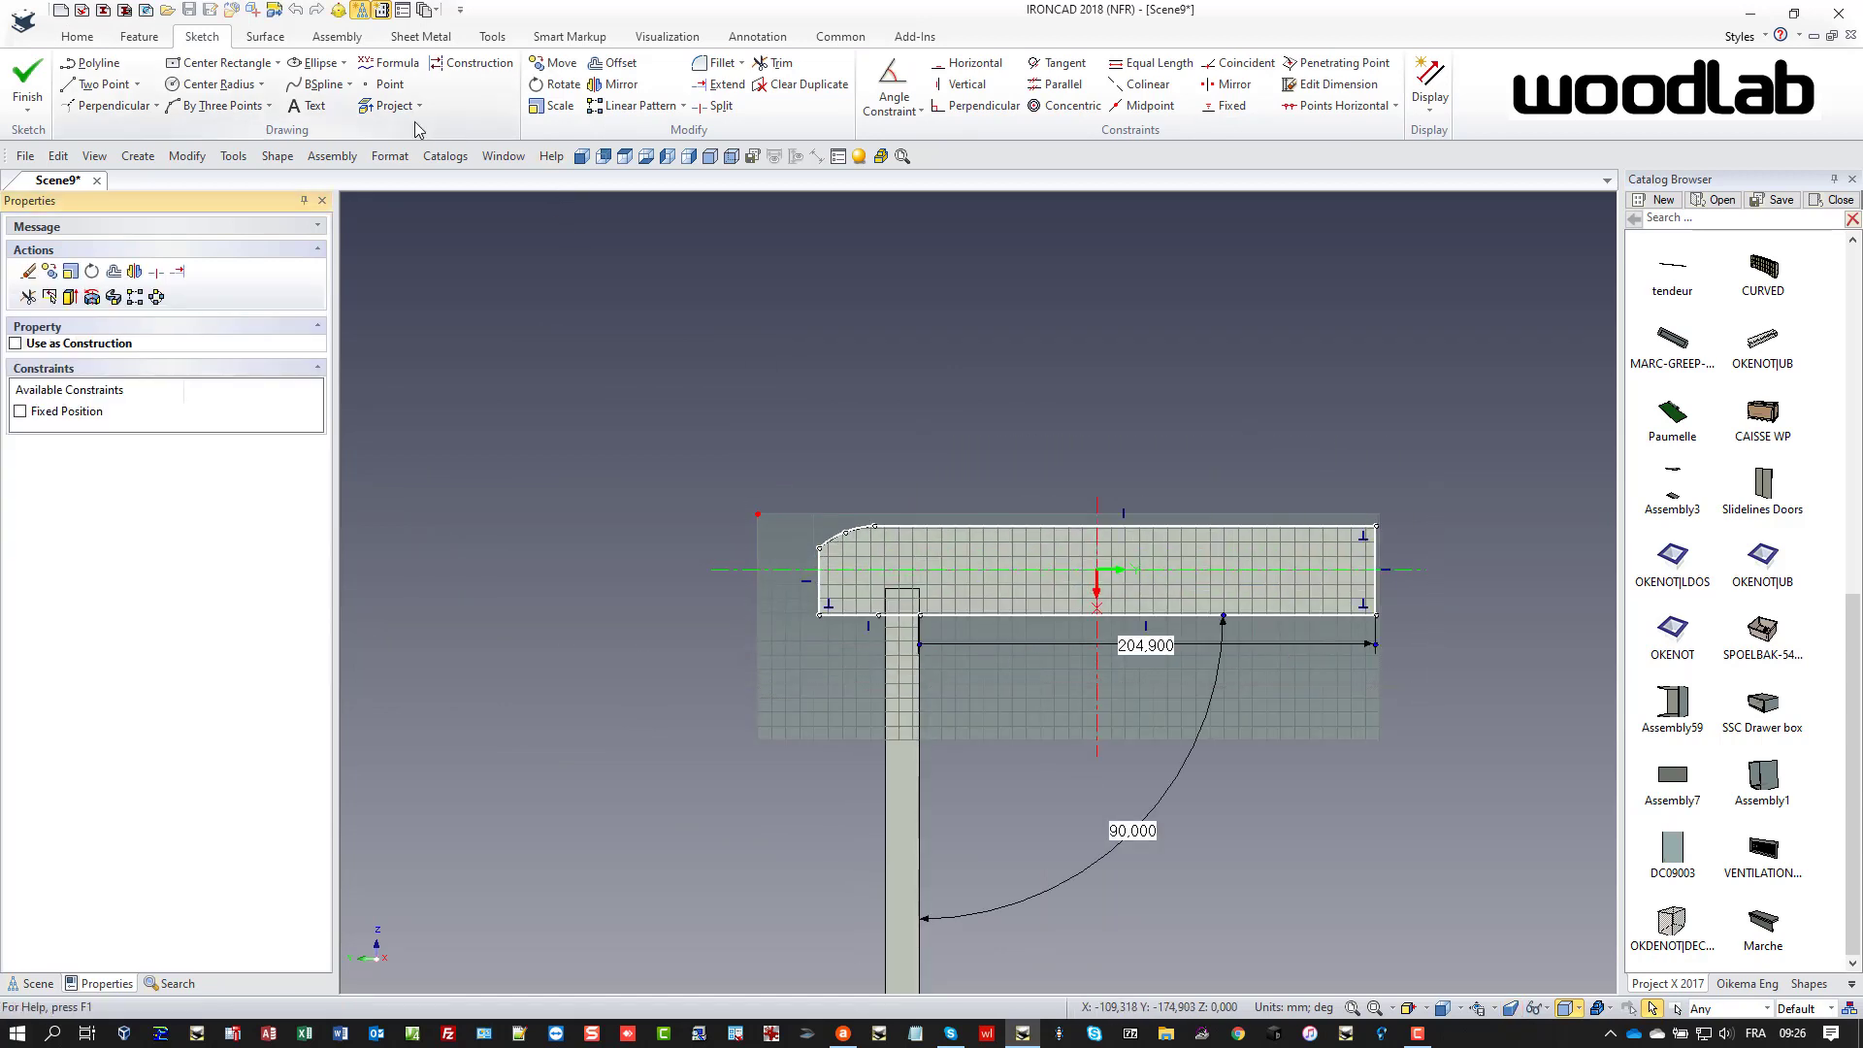
{"action": "left_click", "coordinate": [114, 273]}
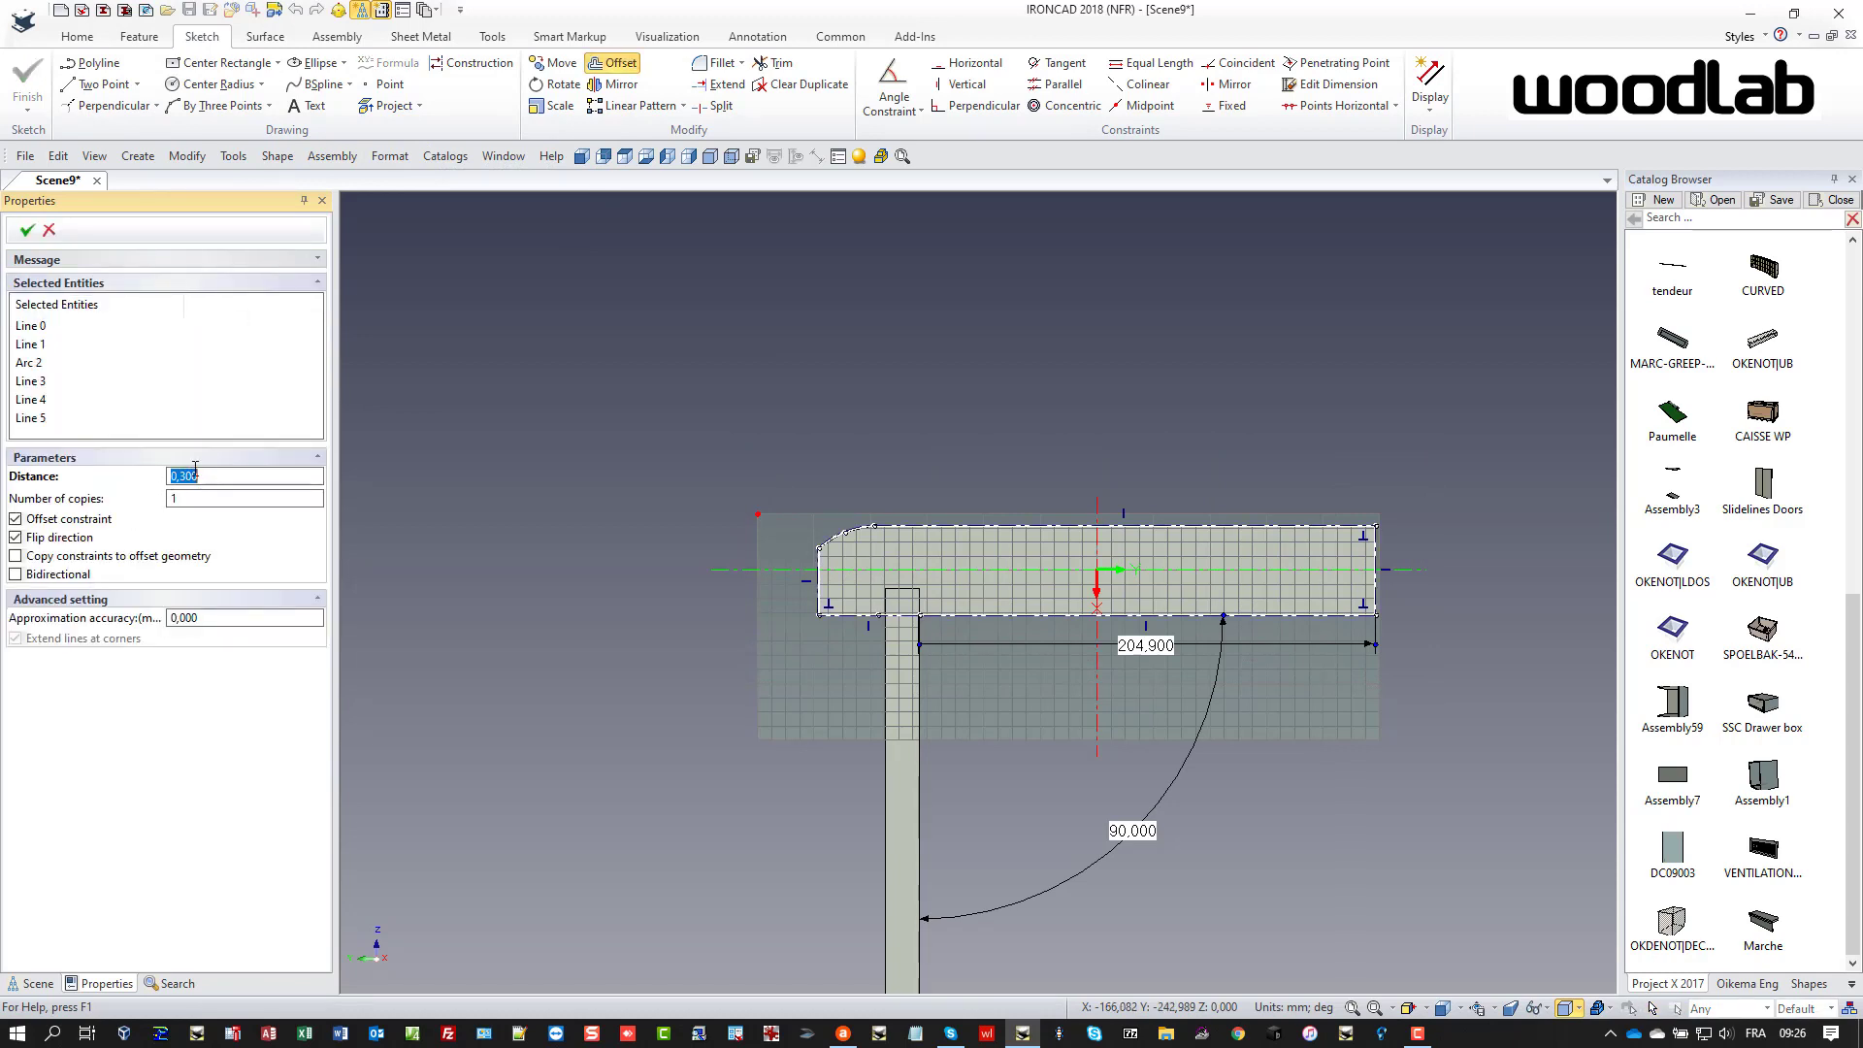
{"action": "left_click", "coordinate": [27, 230]}
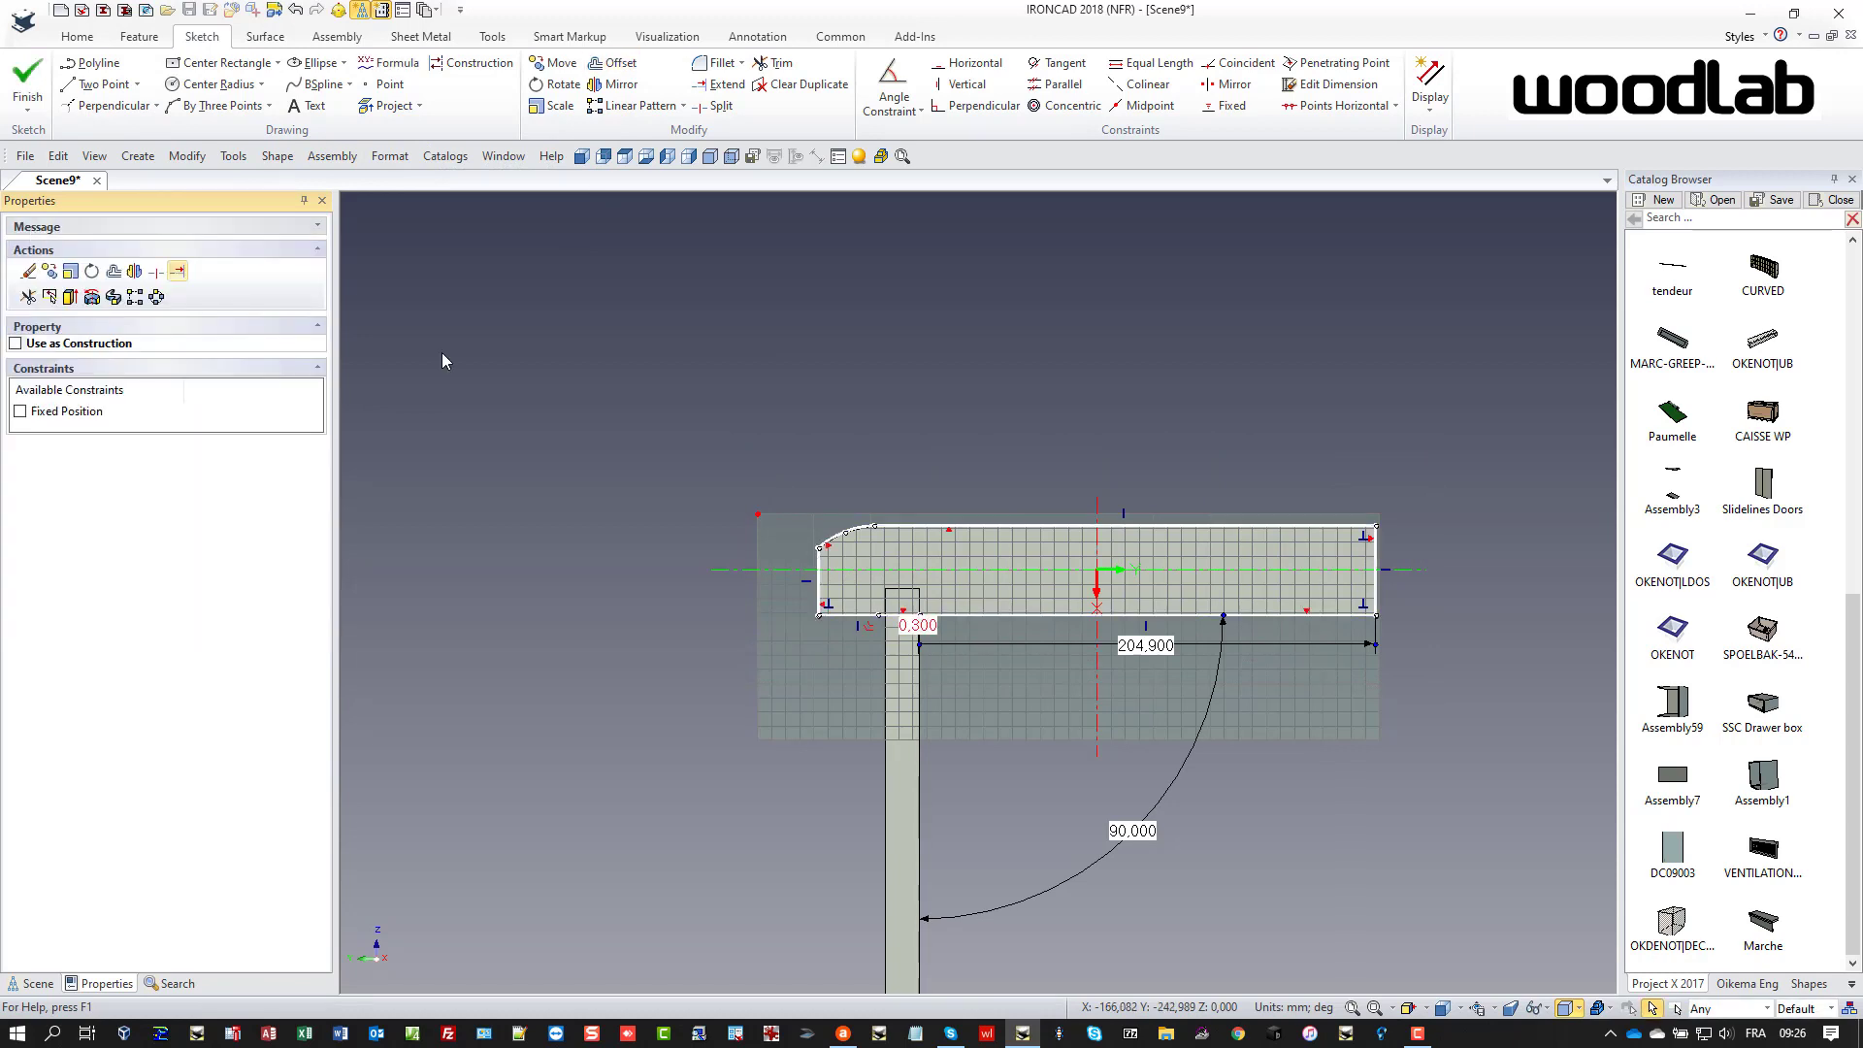
{"action": "left_click", "coordinate": [28, 108]}
{"action": "left_click", "coordinate": [39, 140]}
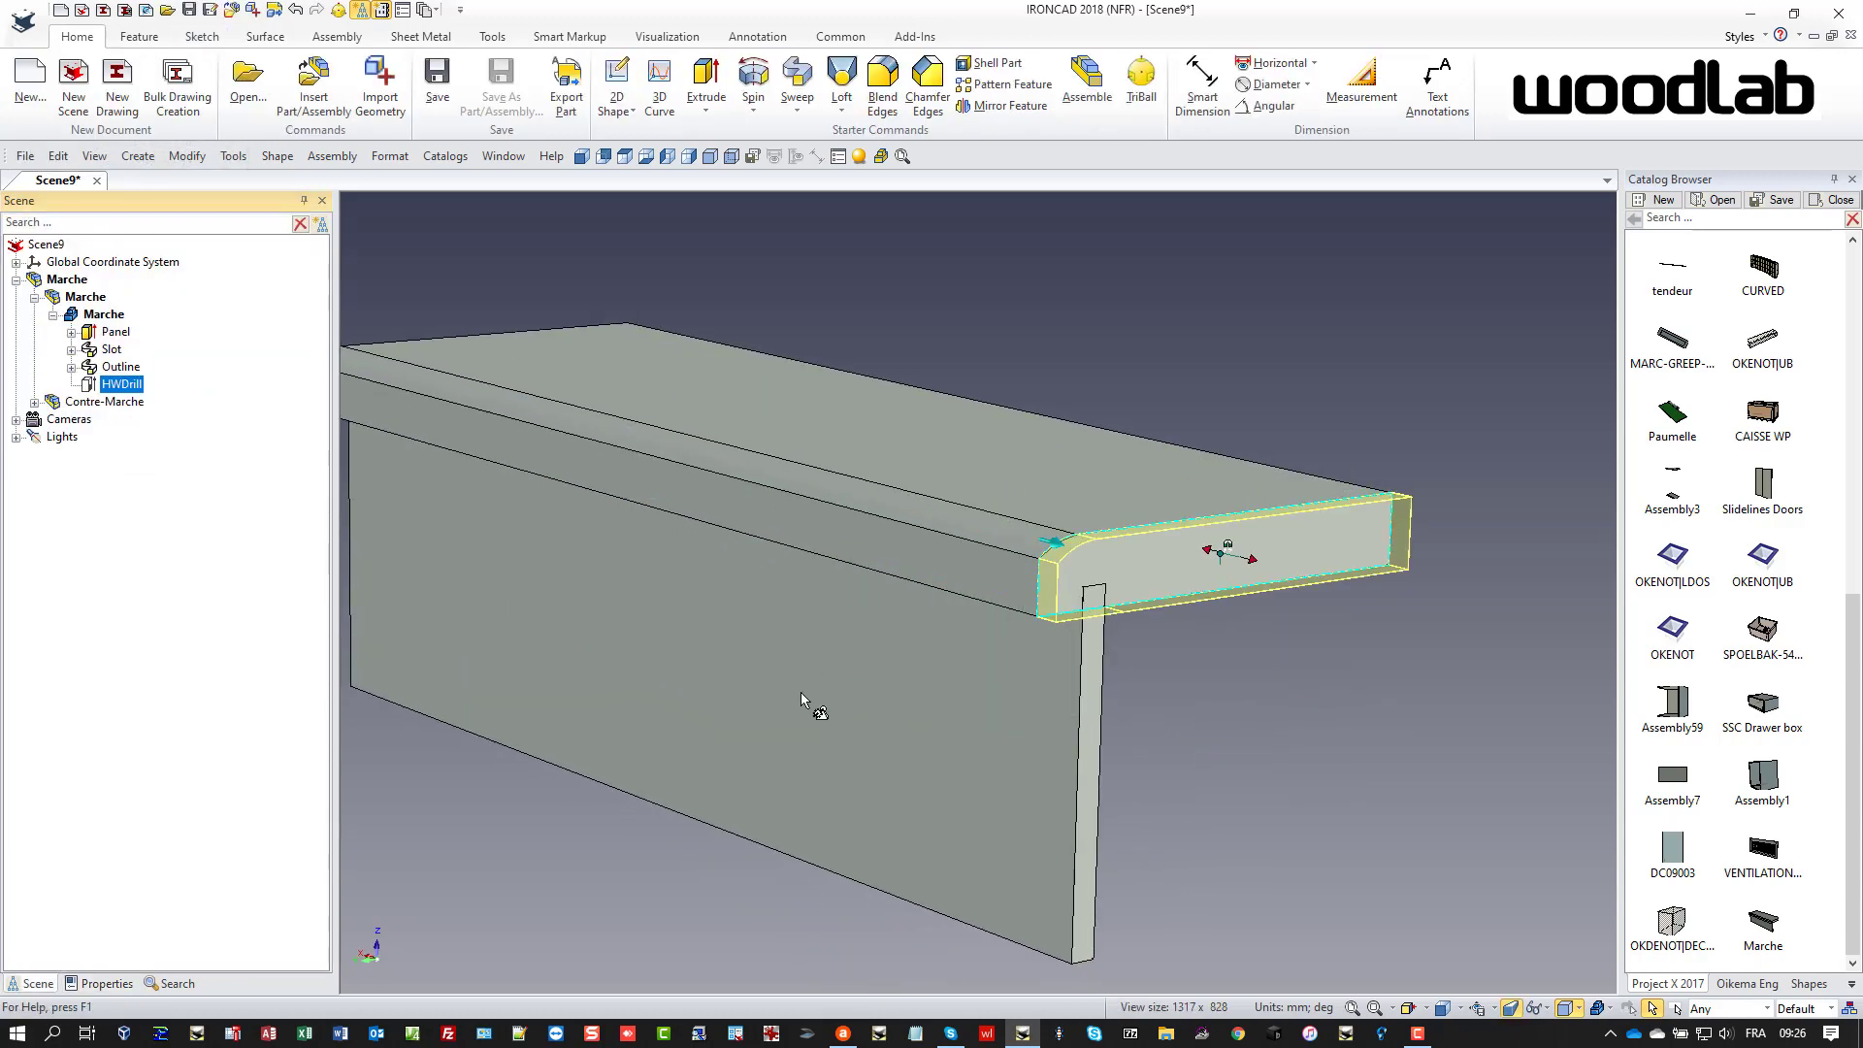
- Use TriBall to make 11 repeated copies of the Marche step stacked 190 mm apart upward
{"action": "left_click", "coordinate": [582, 772]}
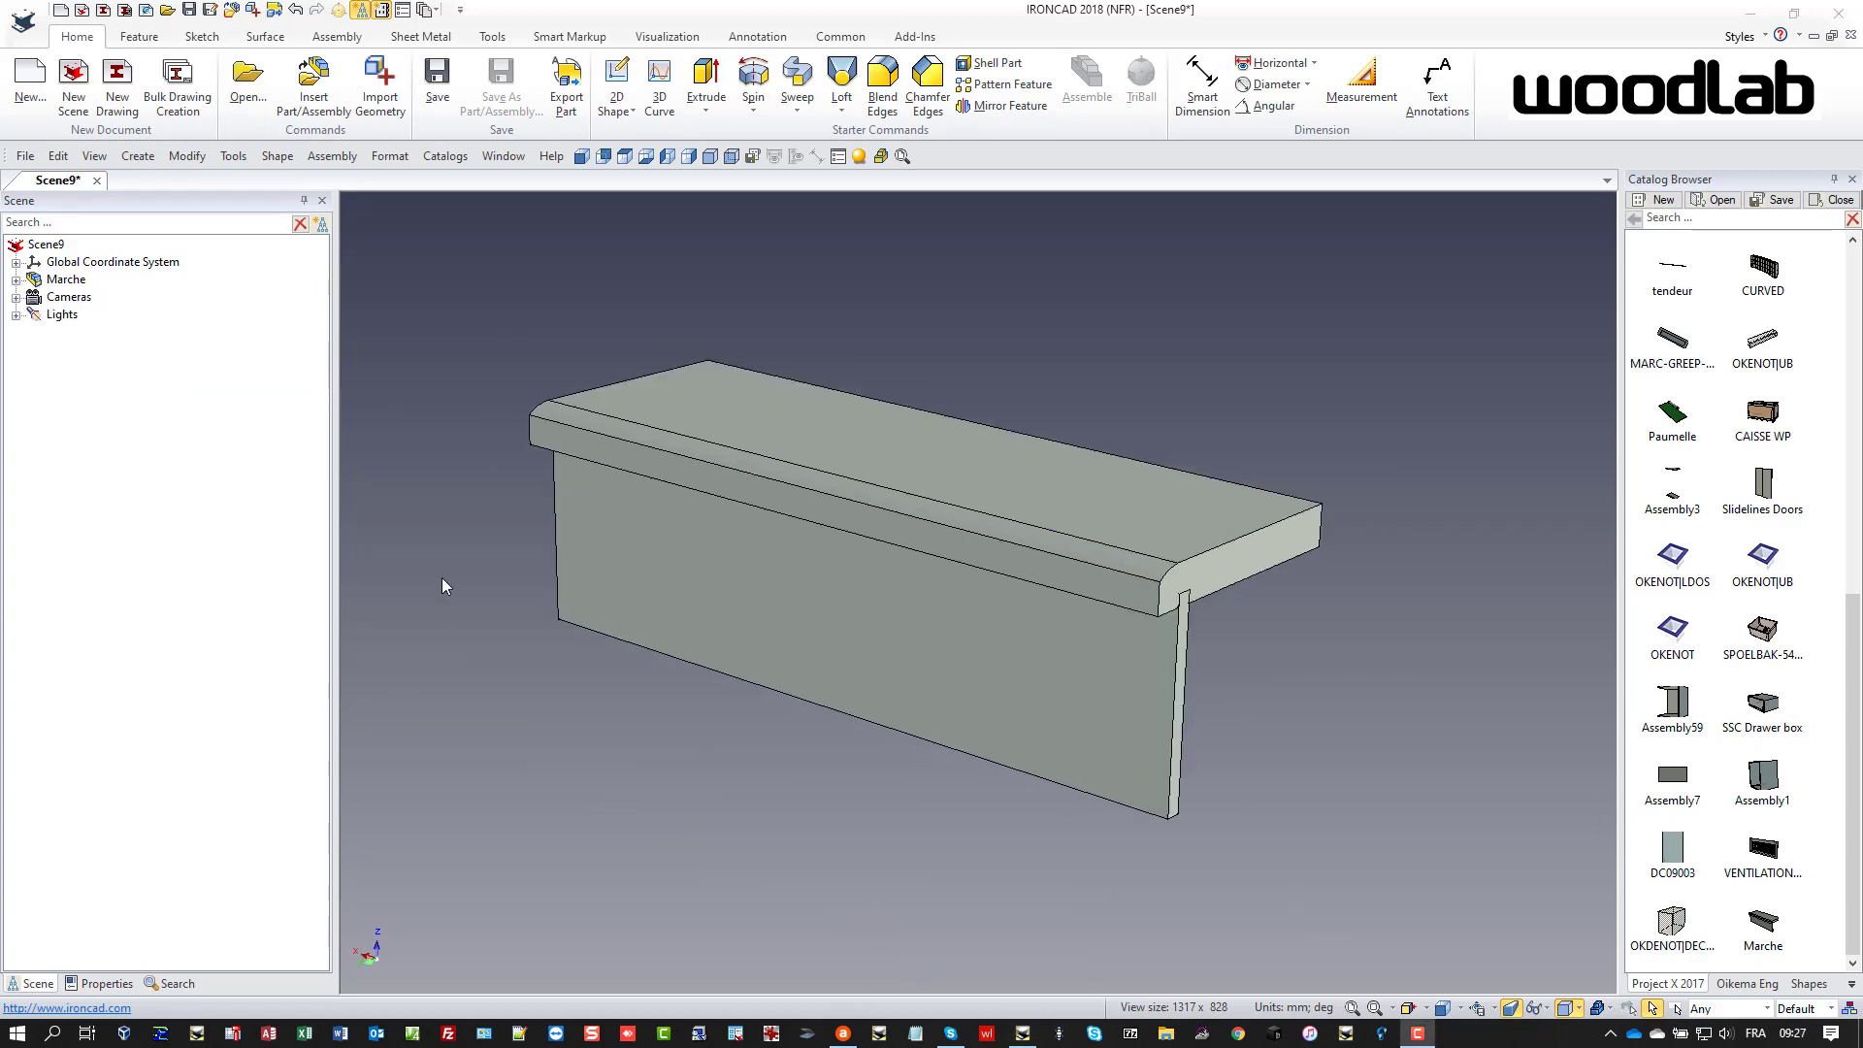
{"action": "key", "text": "F10"}
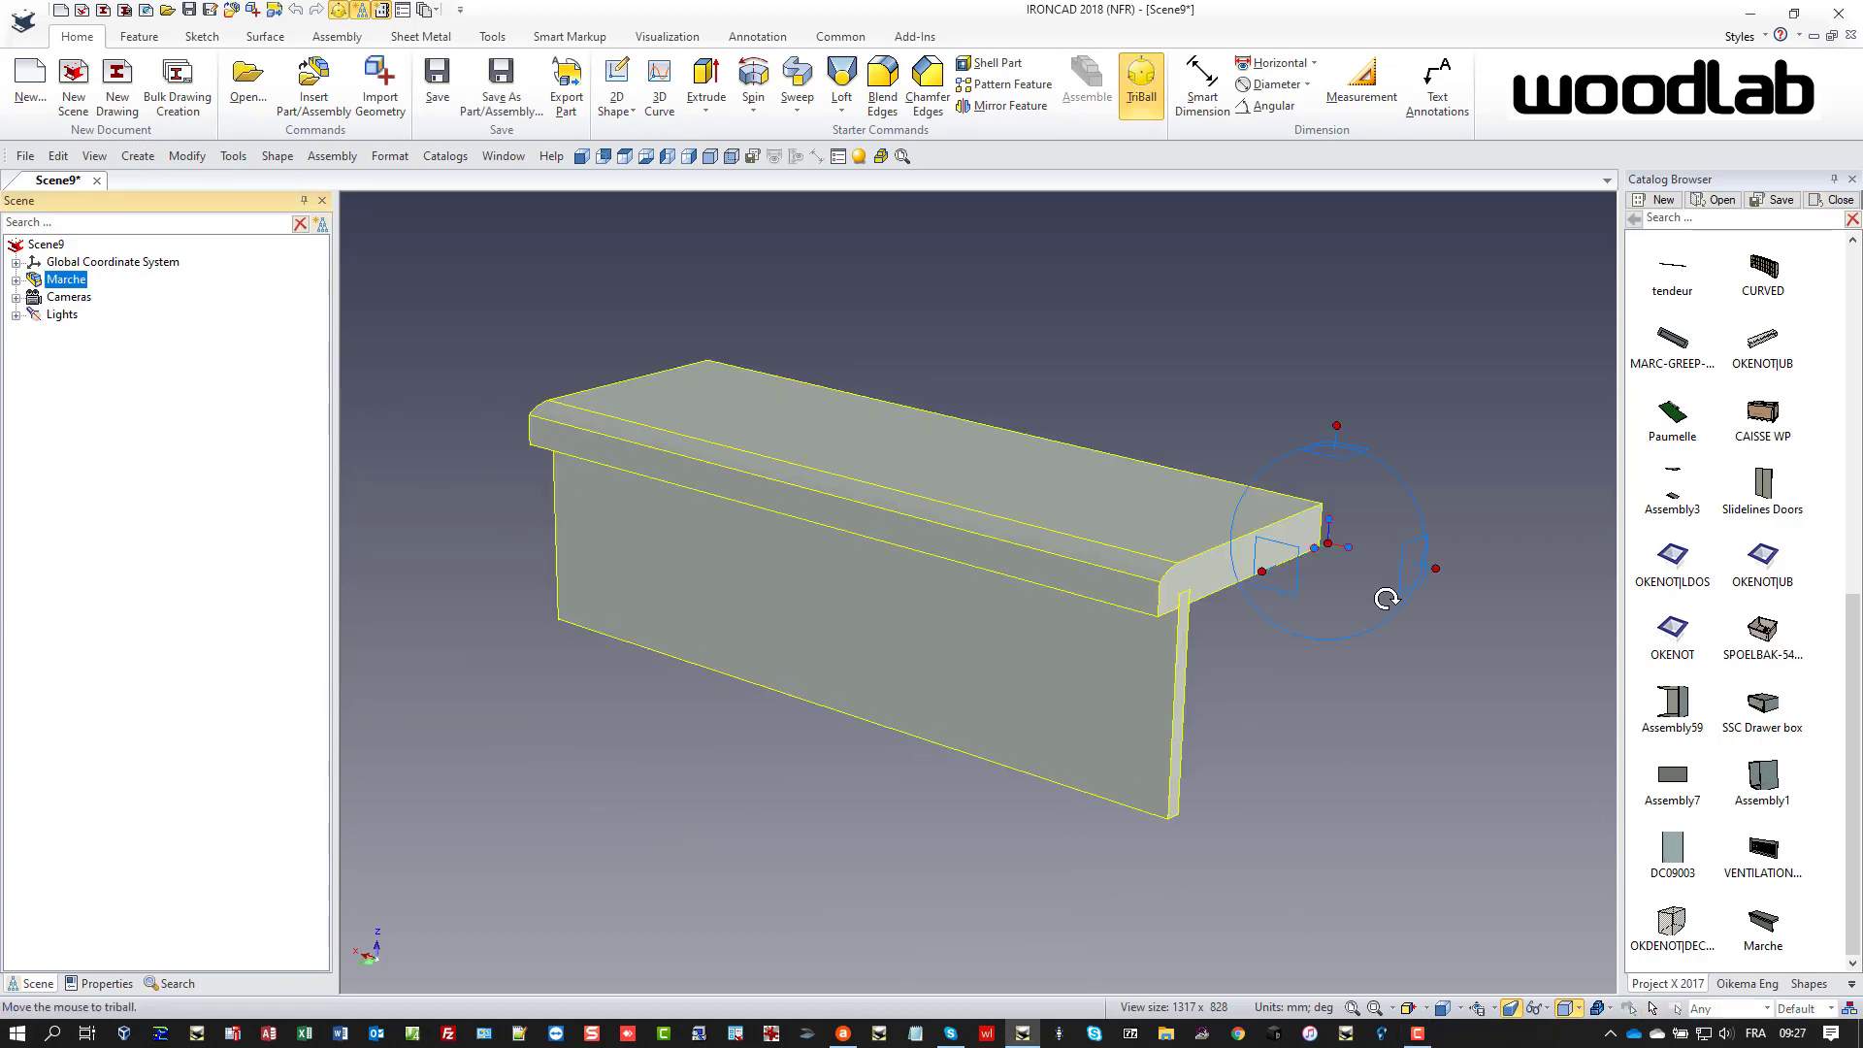
{"action": "right_click_drag", "start_coordinate": [1346, 424], "coordinate": [1344, 374]}
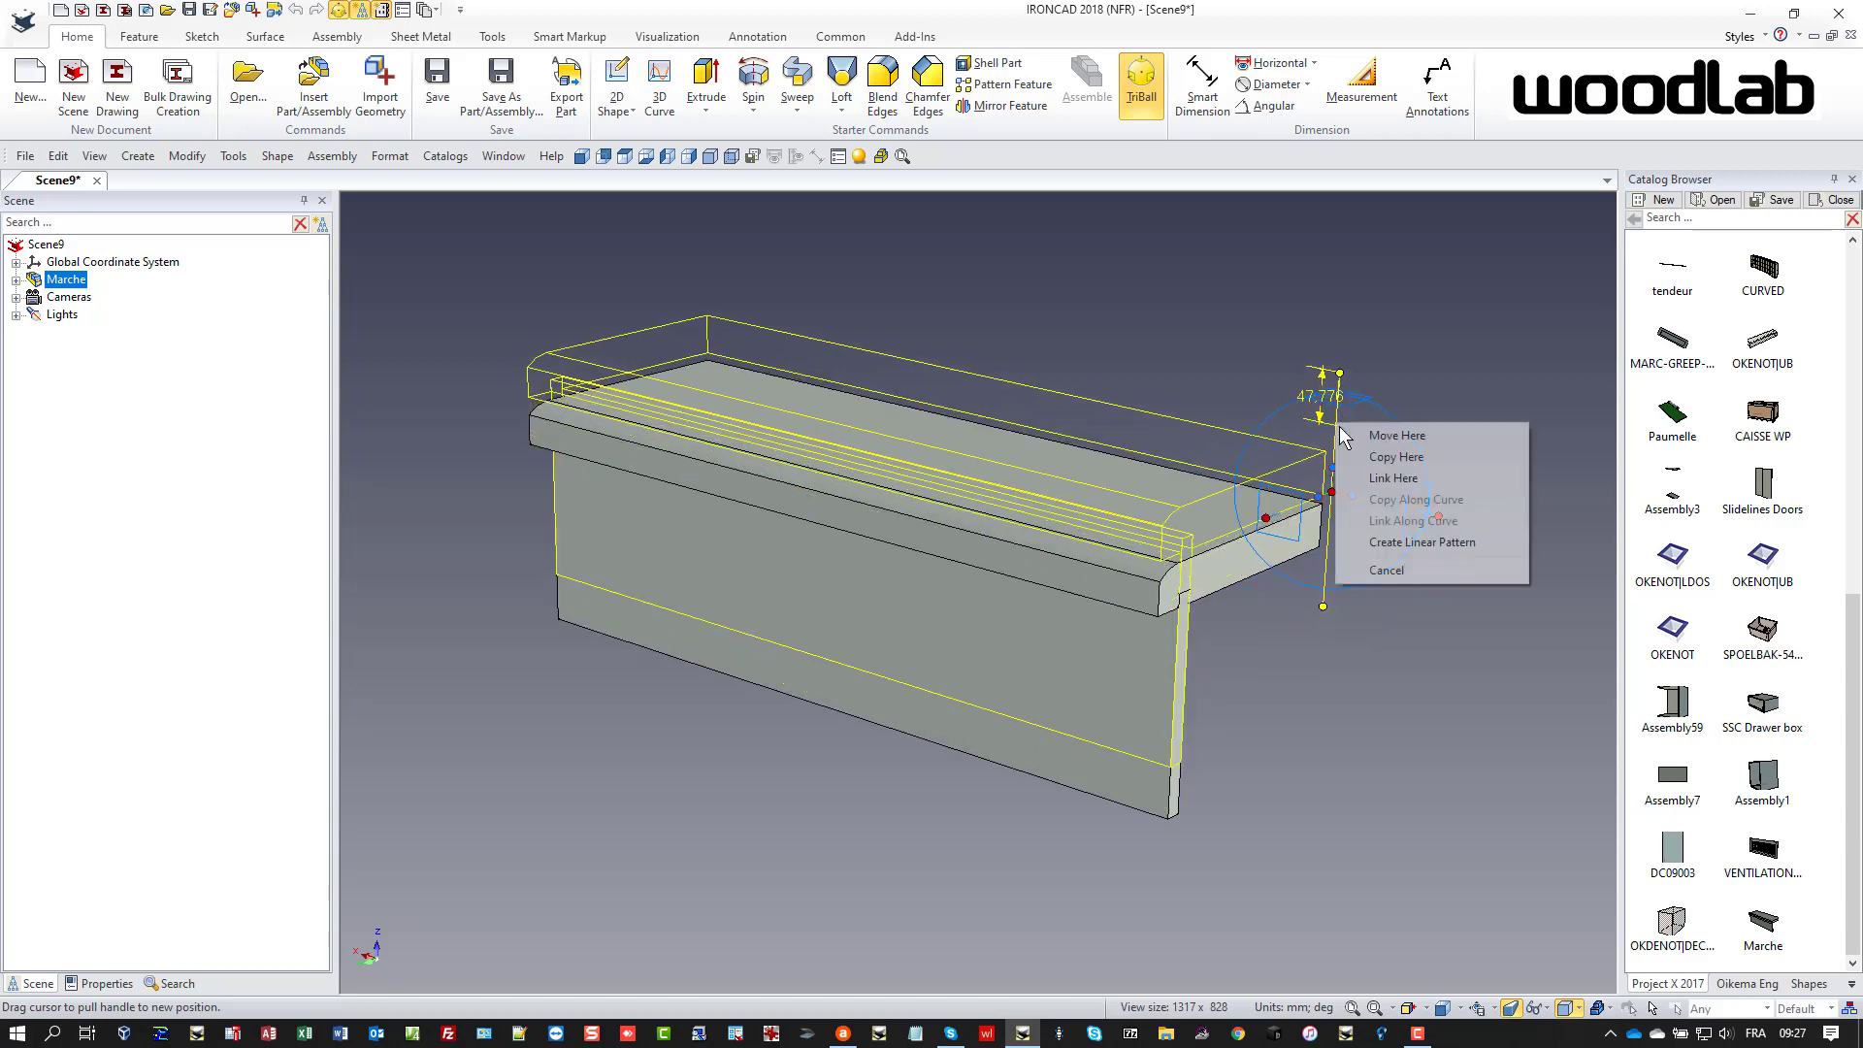
{"action": "left_click", "coordinate": [1395, 457]}
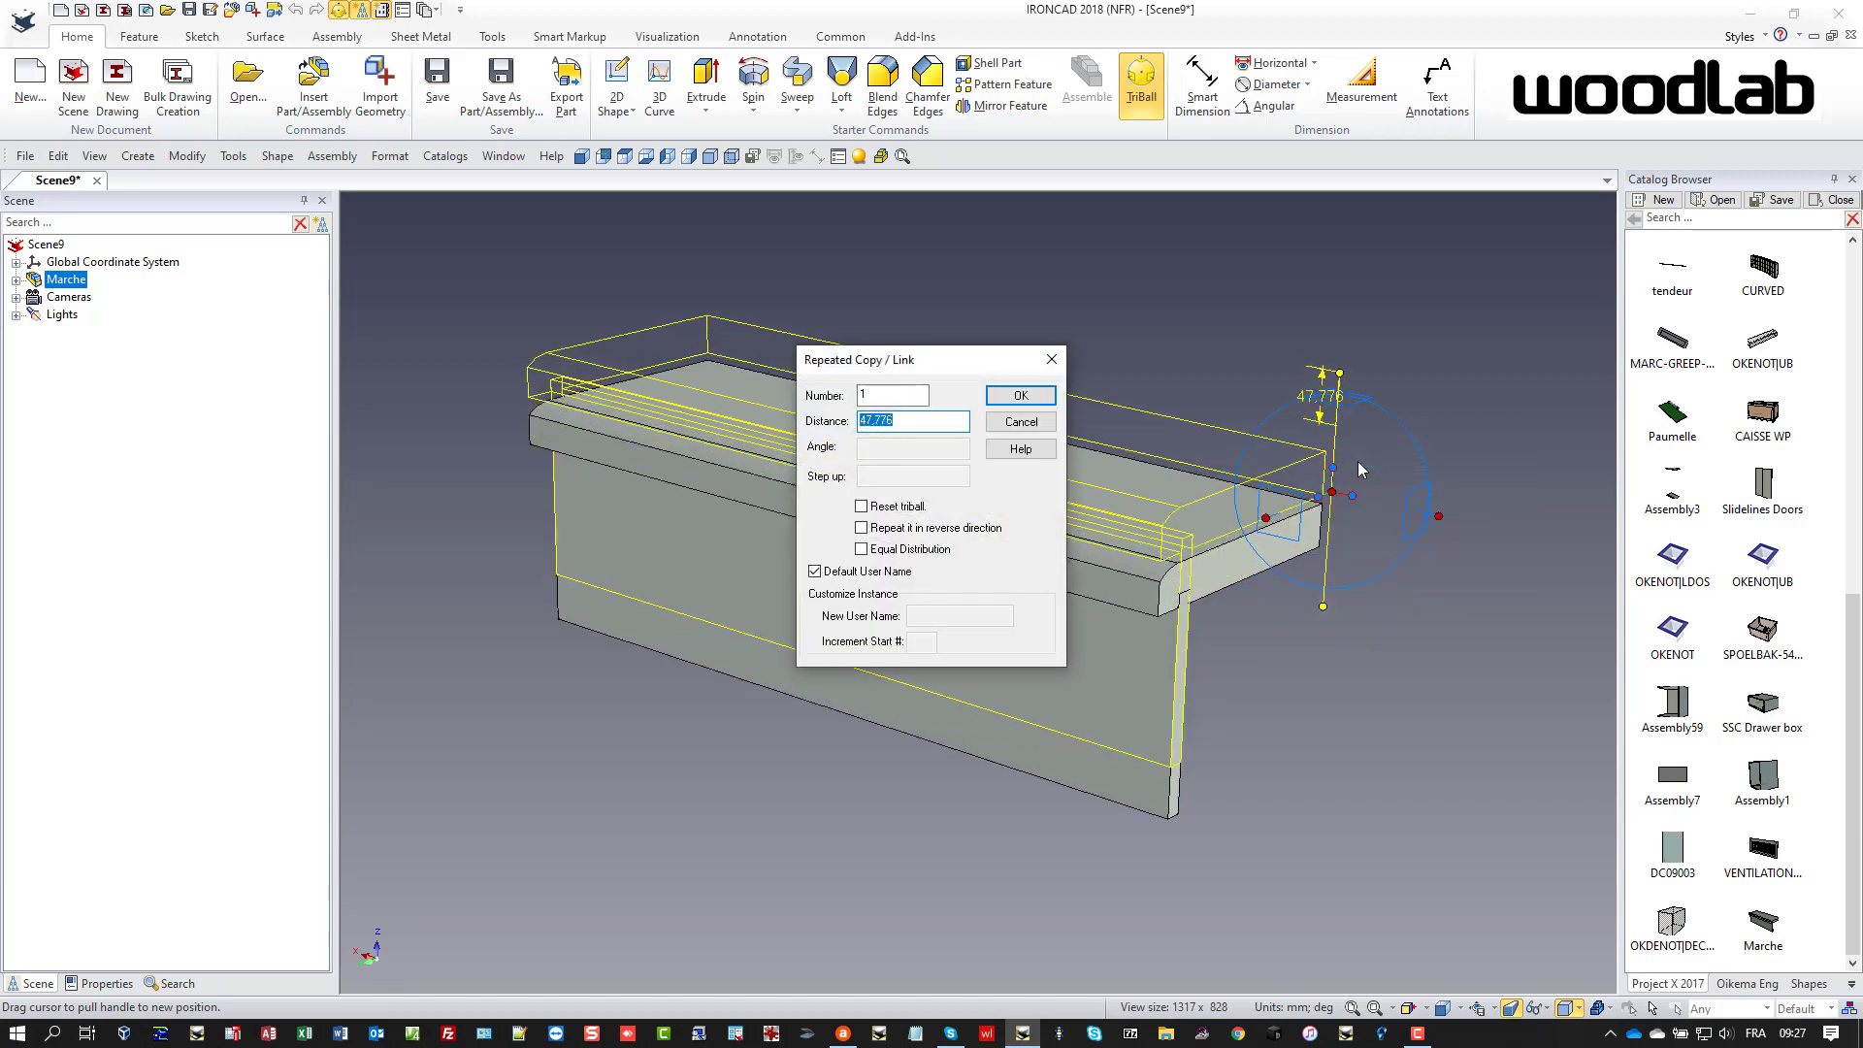
{"action": "type", "text": "11"}
{"action": "left_click", "coordinate": [879, 396]}
{"action": "key", "text": "Return"}
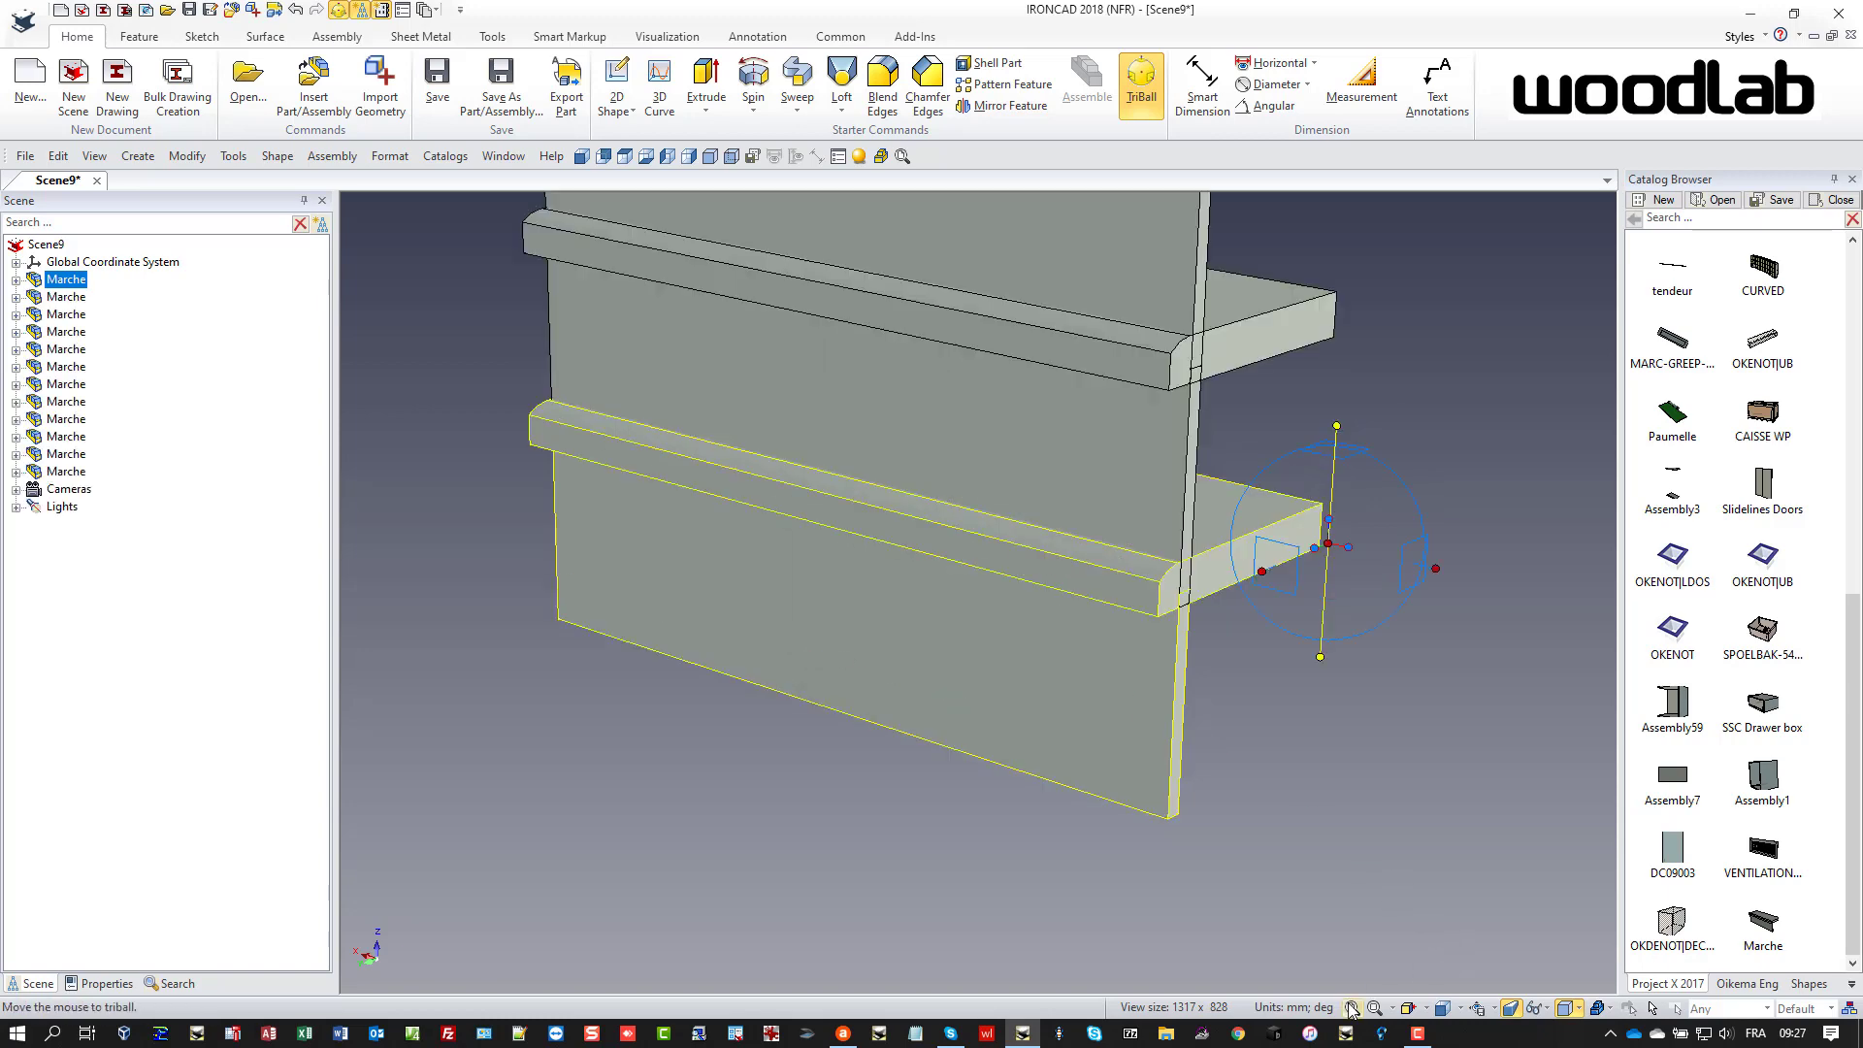
- Shift Marche steps two through twelve forward 220 mm with TriBall
{"action": "left_click", "coordinate": [1352, 1009]}
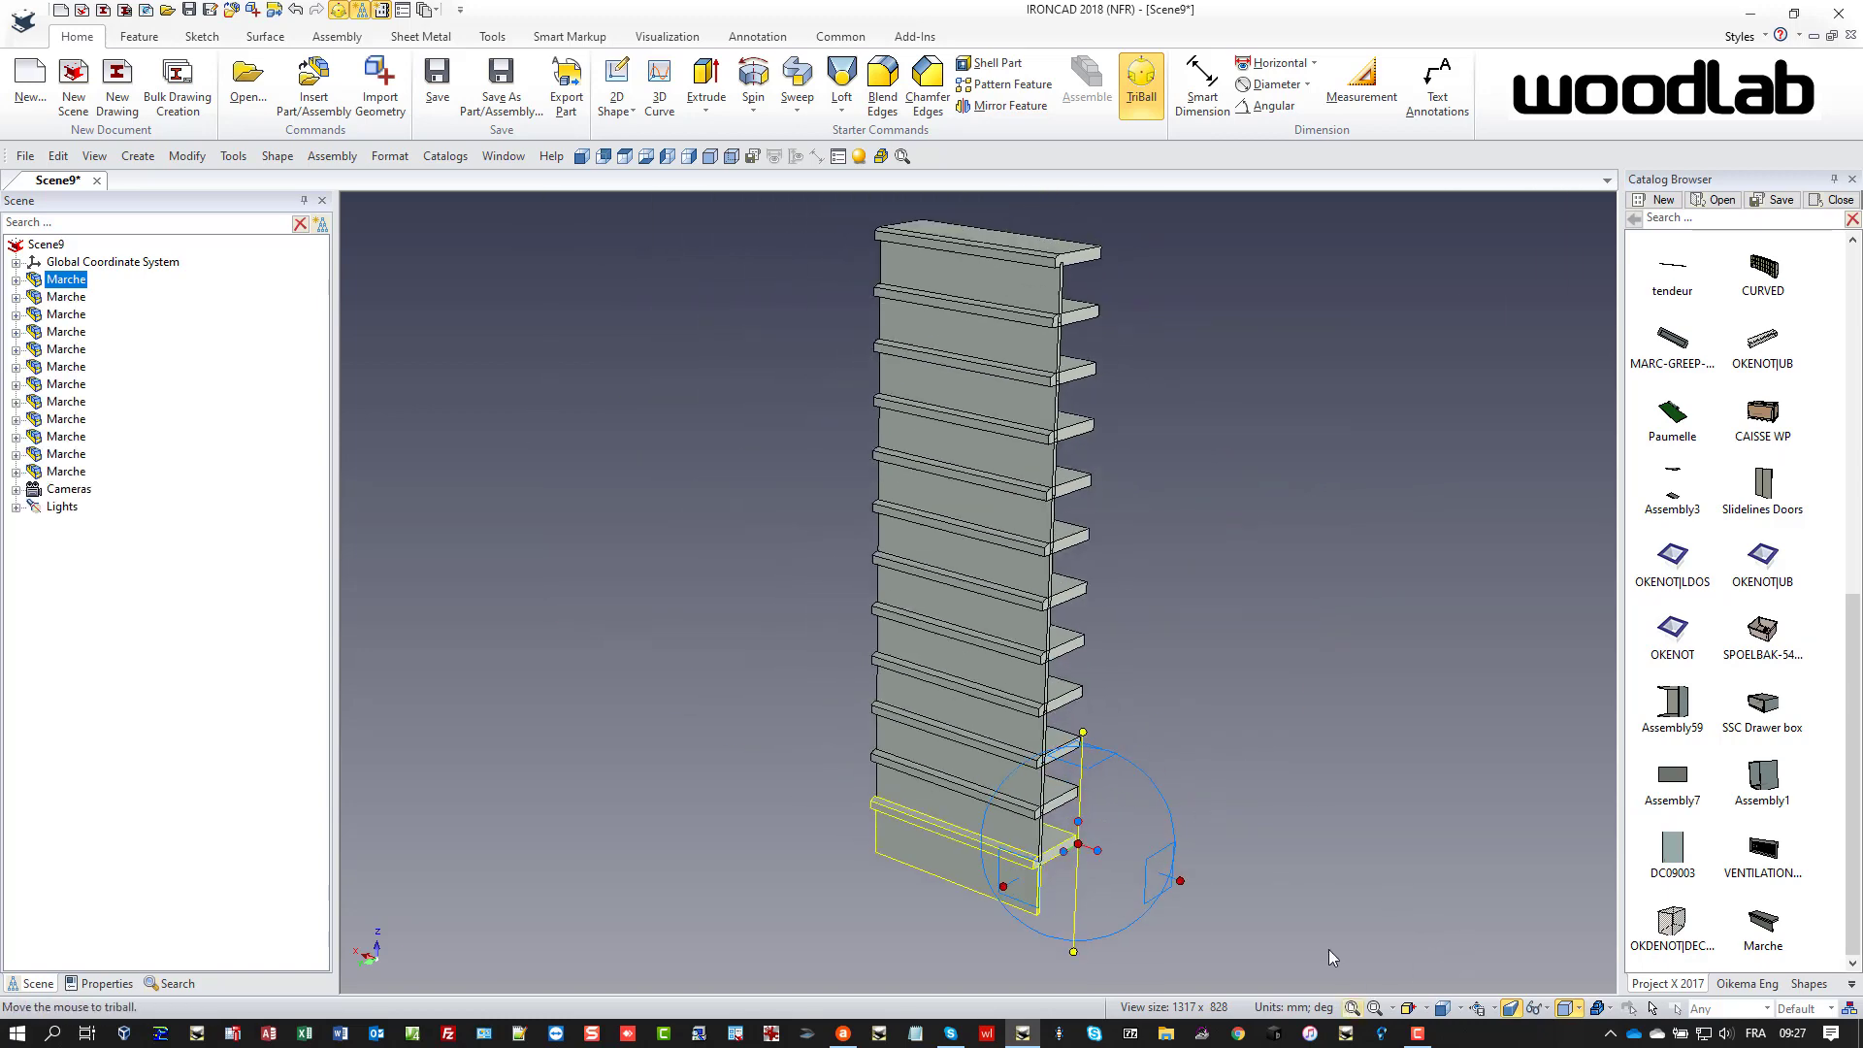
{"action": "left_click", "coordinate": [83, 299]}
{"action": "left_click", "coordinate": [68, 472], "text": "shift"}
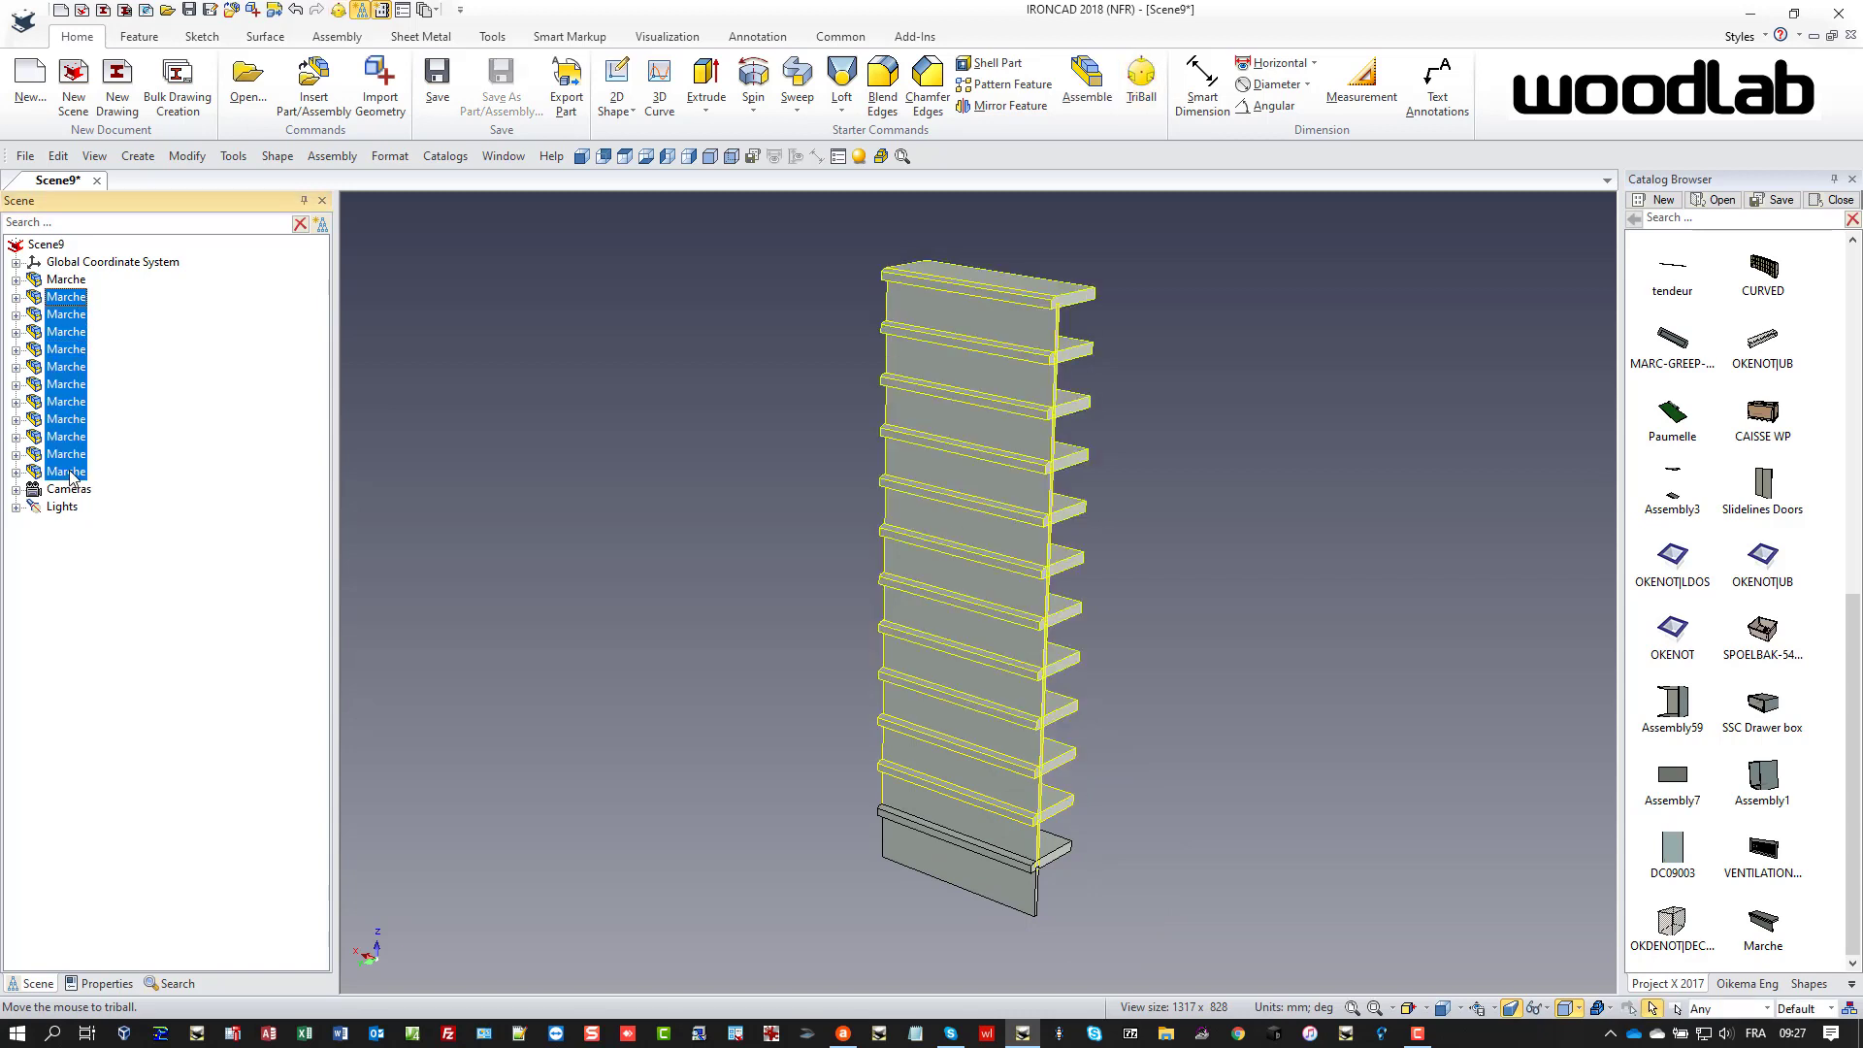
{"action": "key", "text": "F10"}
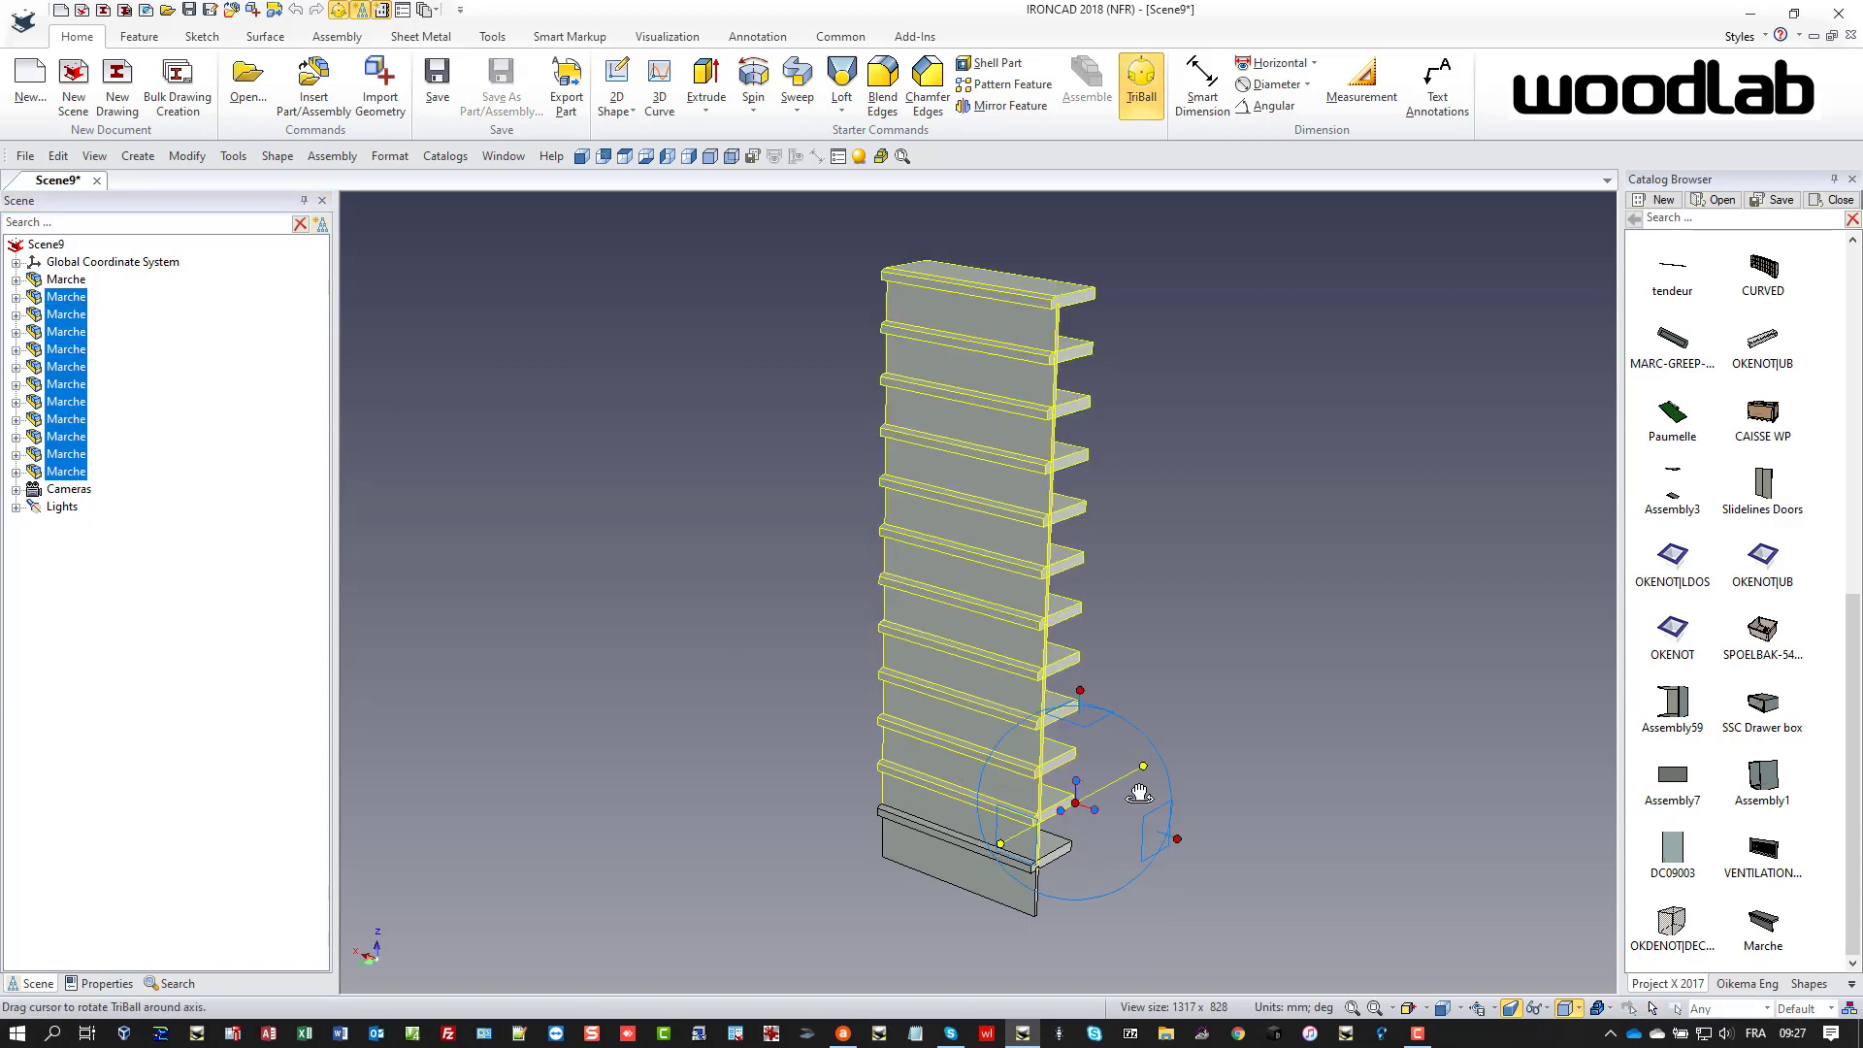
{"action": "right_click_drag", "start_coordinate": [1141, 781], "coordinate": [1145, 769]}
{"action": "left_click", "coordinate": [1144, 772]}
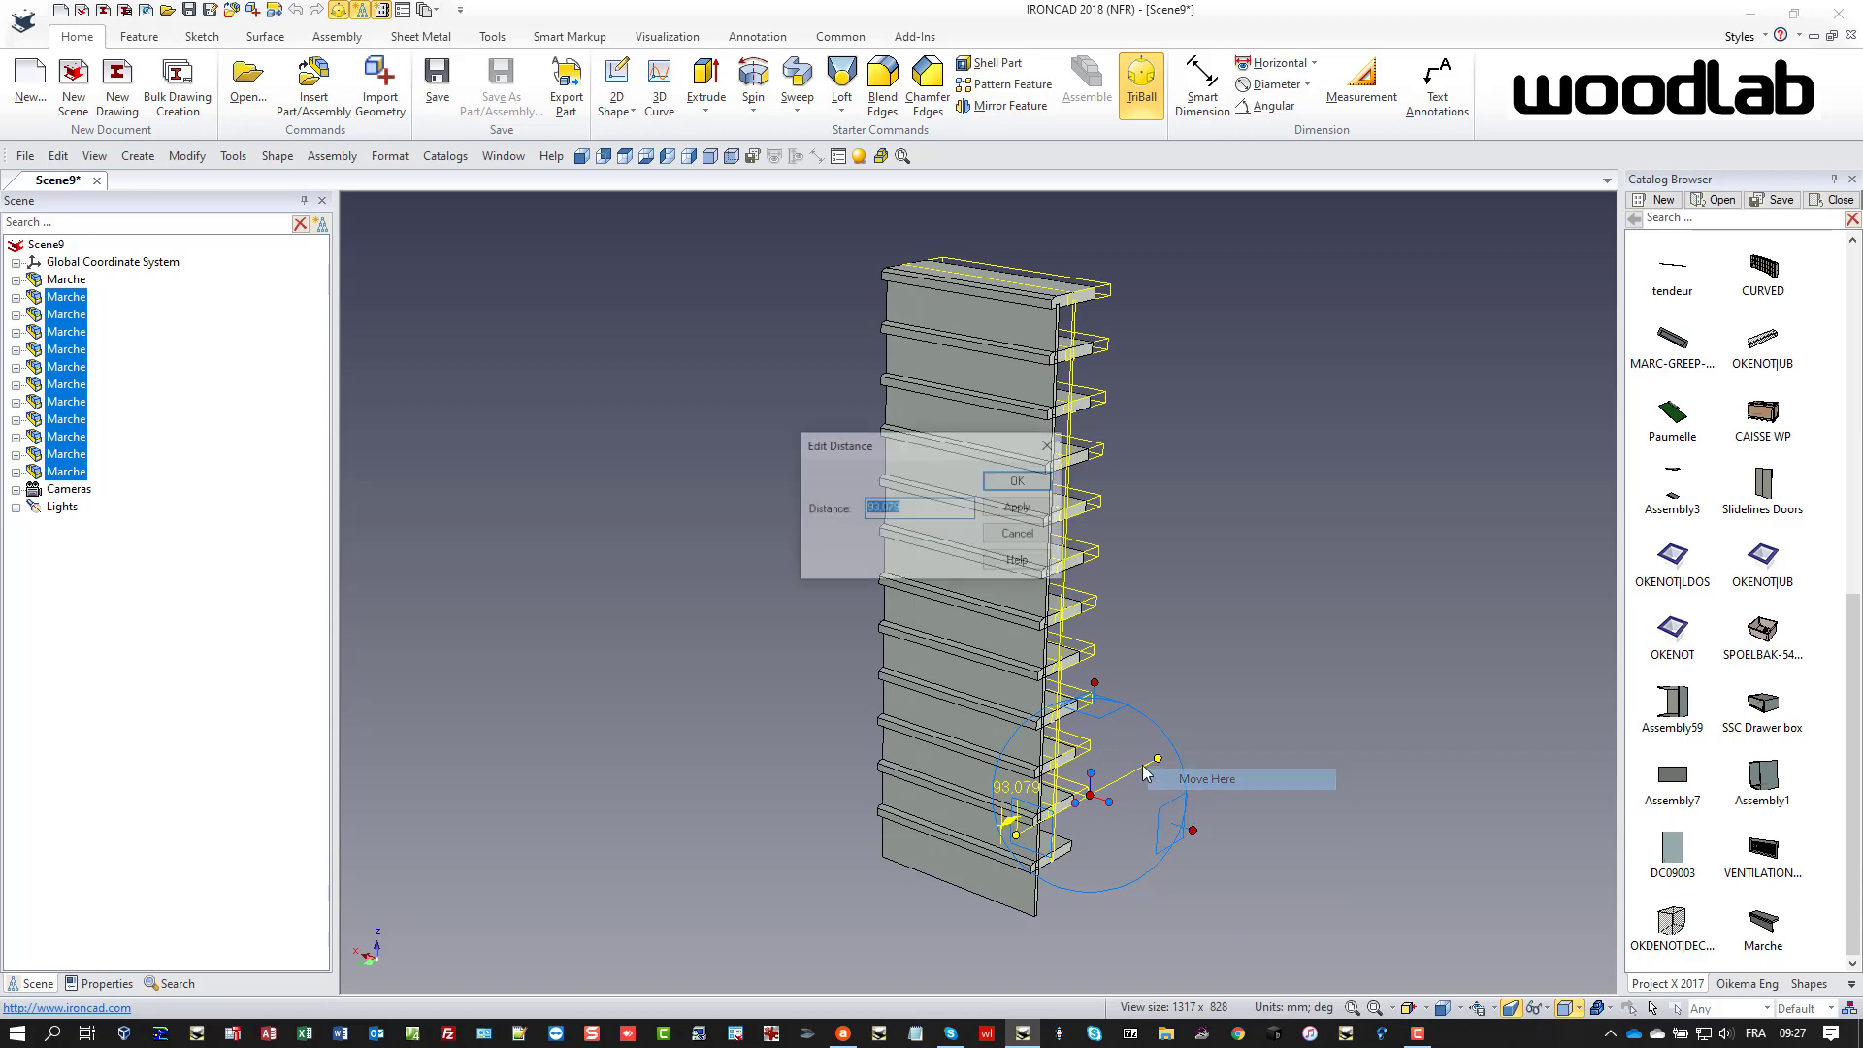
{"action": "type", "text": "220"}
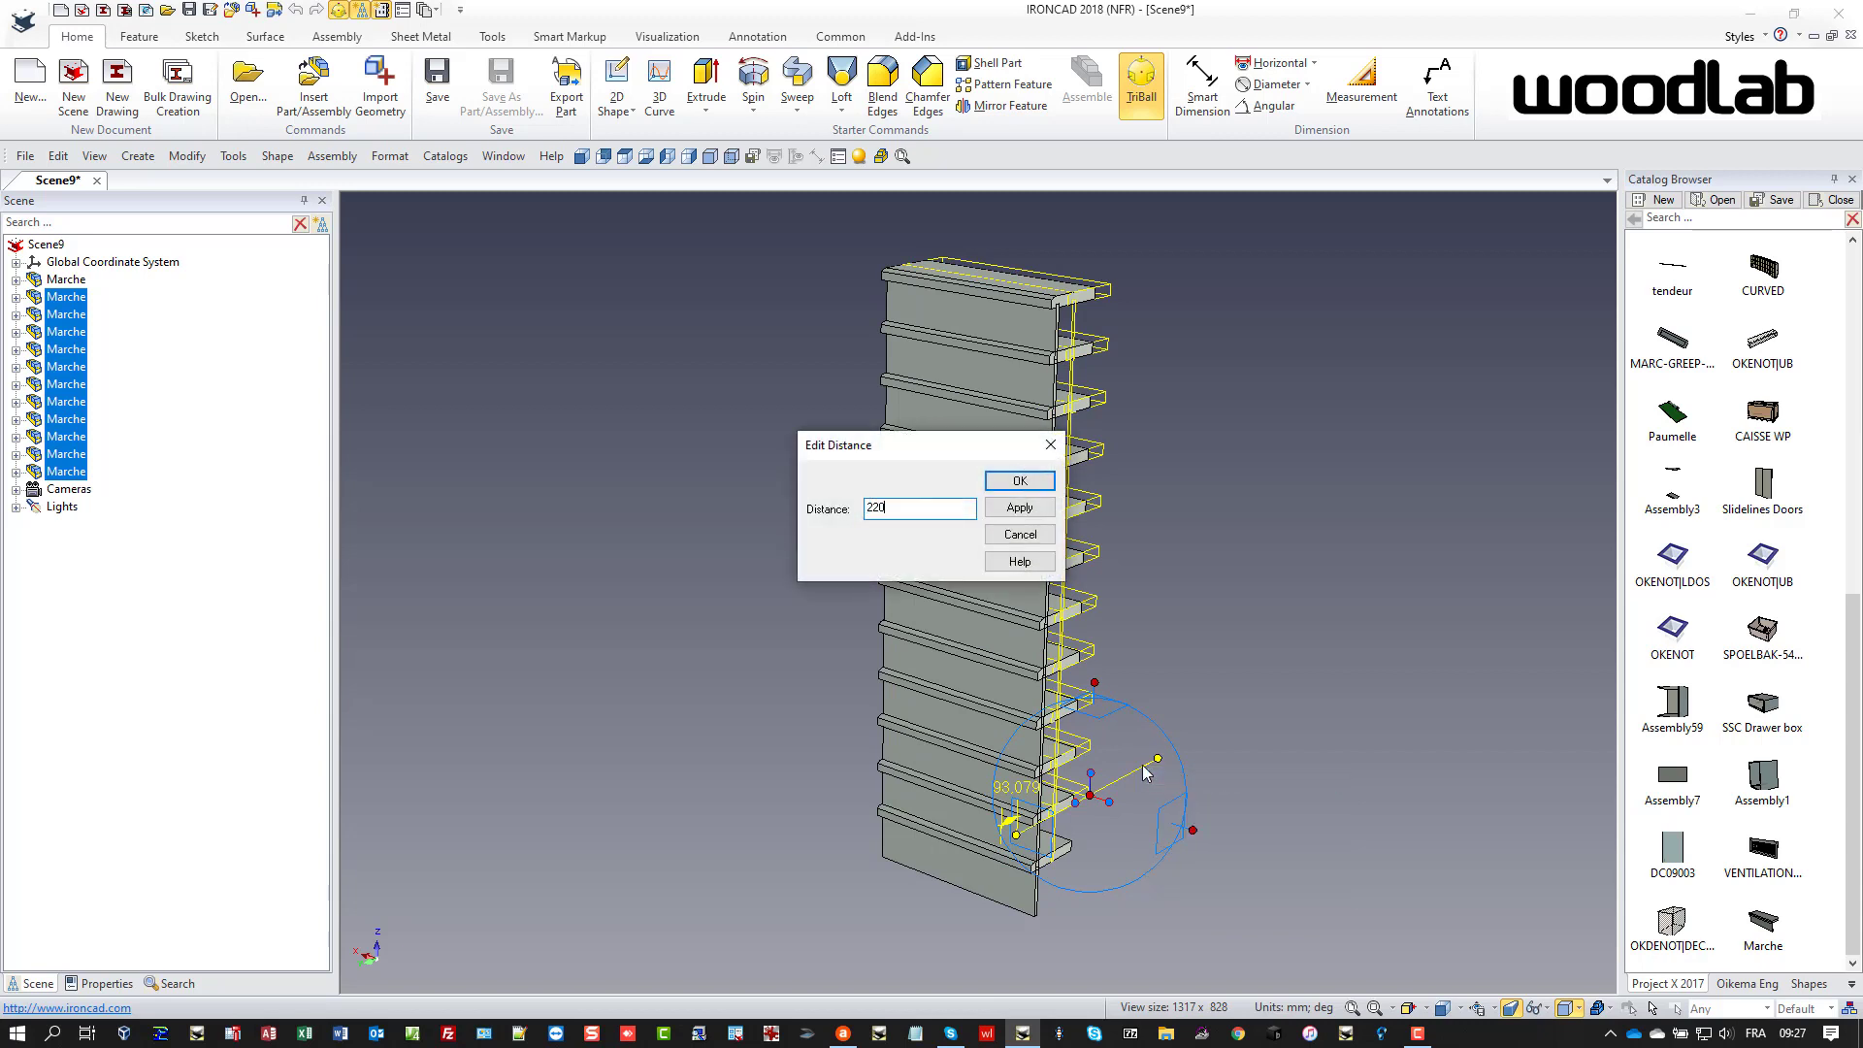
{"action": "key", "text": "Return"}
- Shift steps three through twelve forward another 220 mm
{"action": "left_click", "coordinate": [63, 317]}
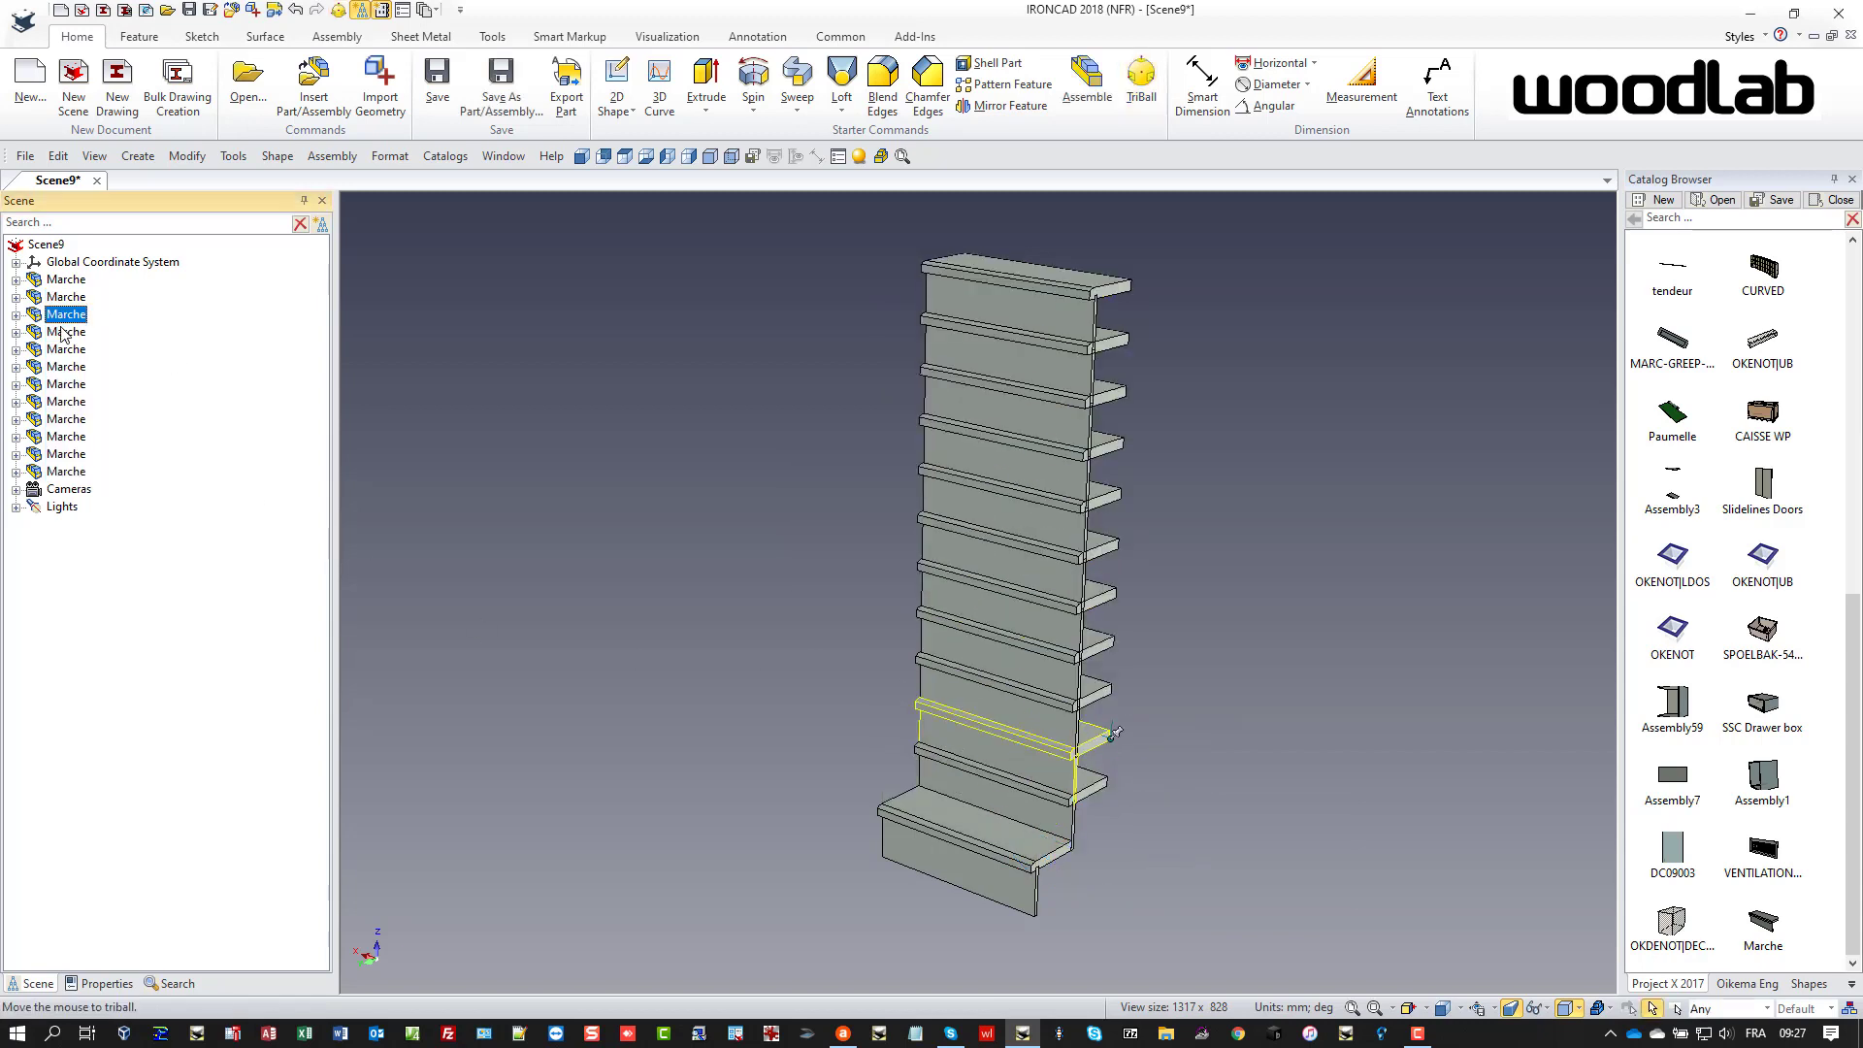
{"action": "left_click", "coordinate": [64, 471], "text": "shift"}
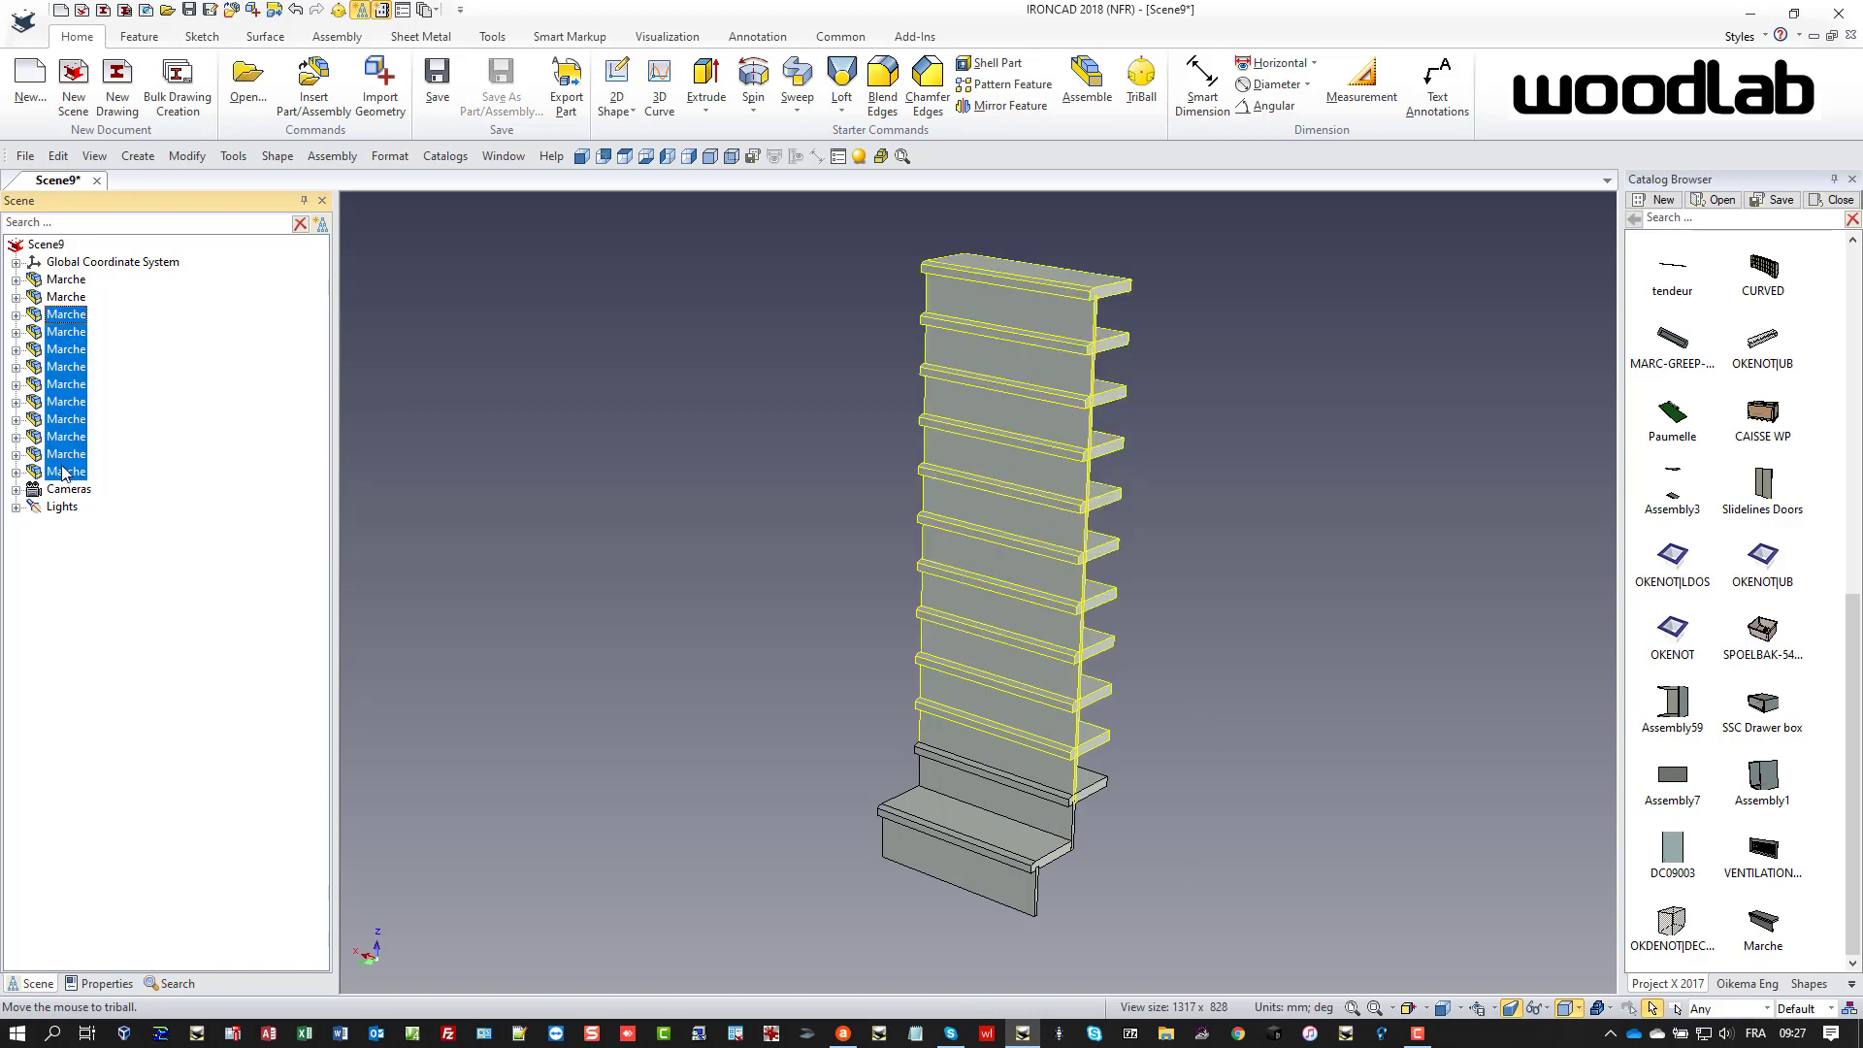
{"action": "key", "text": "F10"}
{"action": "left_click_drag", "start_coordinate": [1057, 771], "coordinate": [1184, 713]}
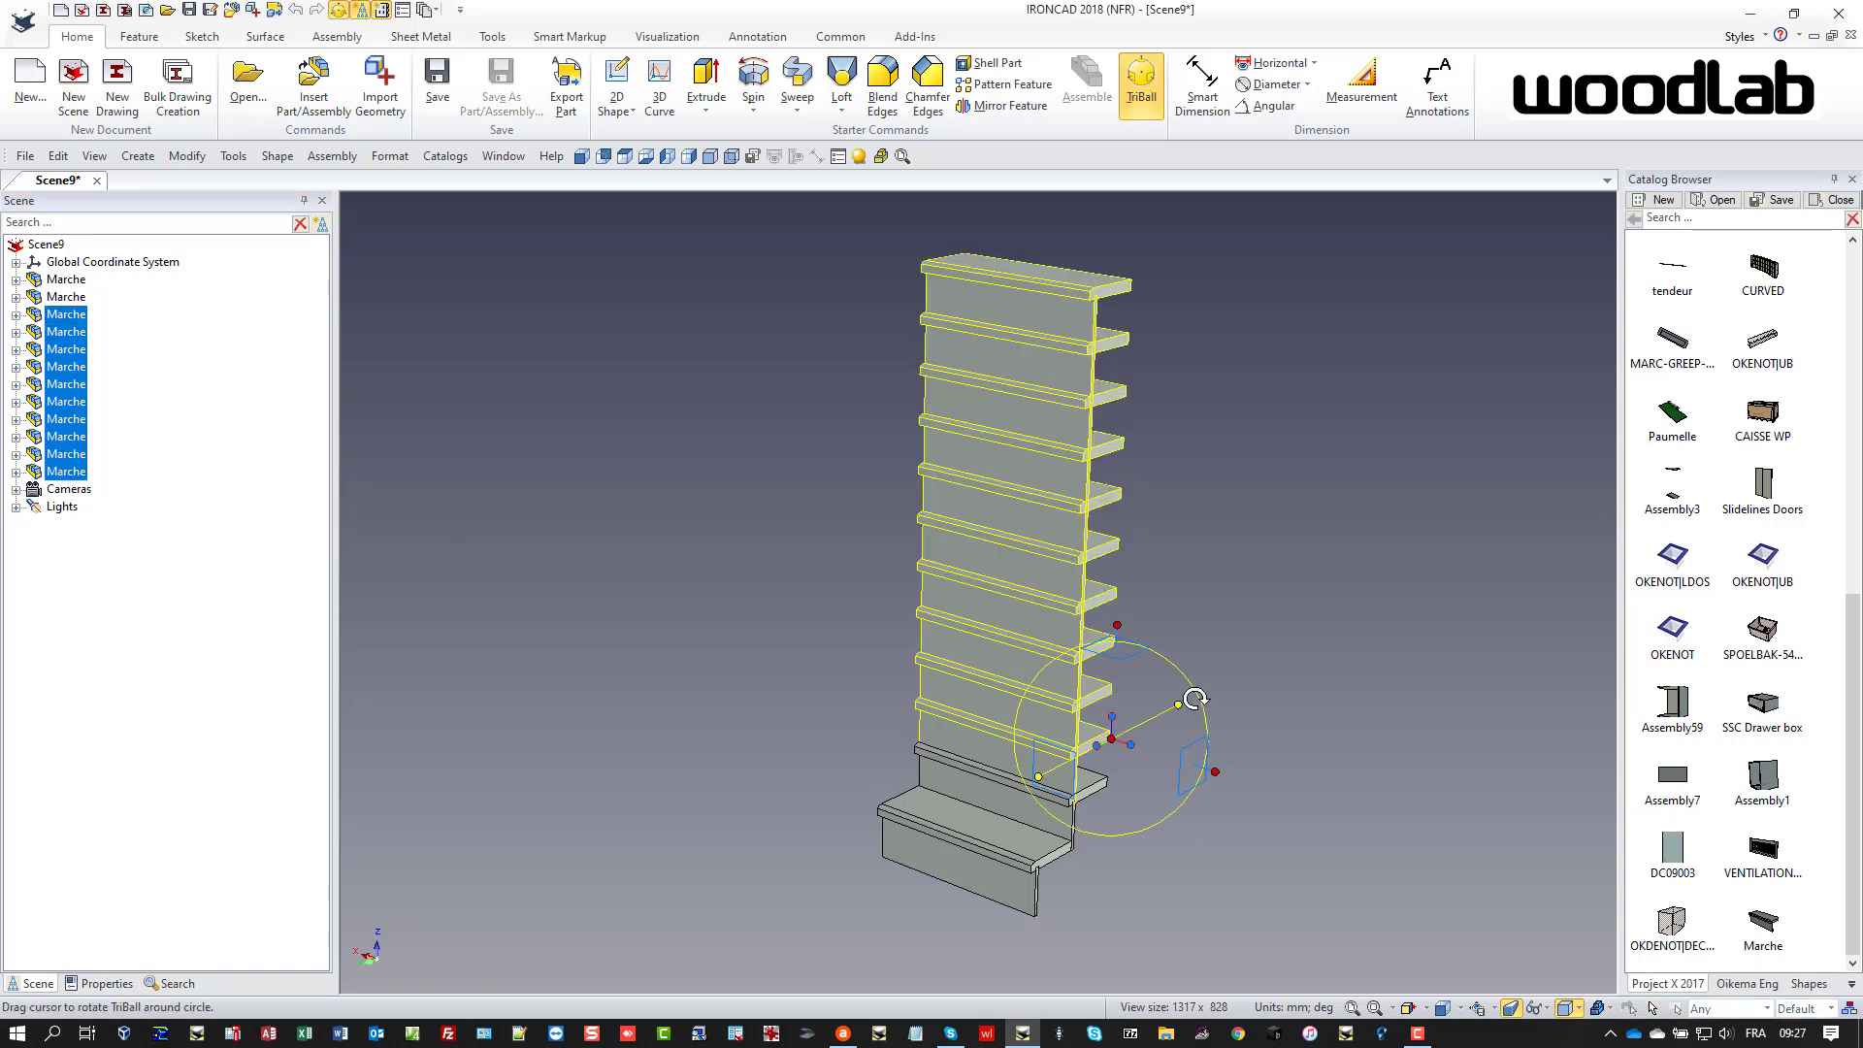
{"action": "right_click", "coordinate": [1096, 716]}
{"action": "left_click", "coordinate": [1136, 719]}
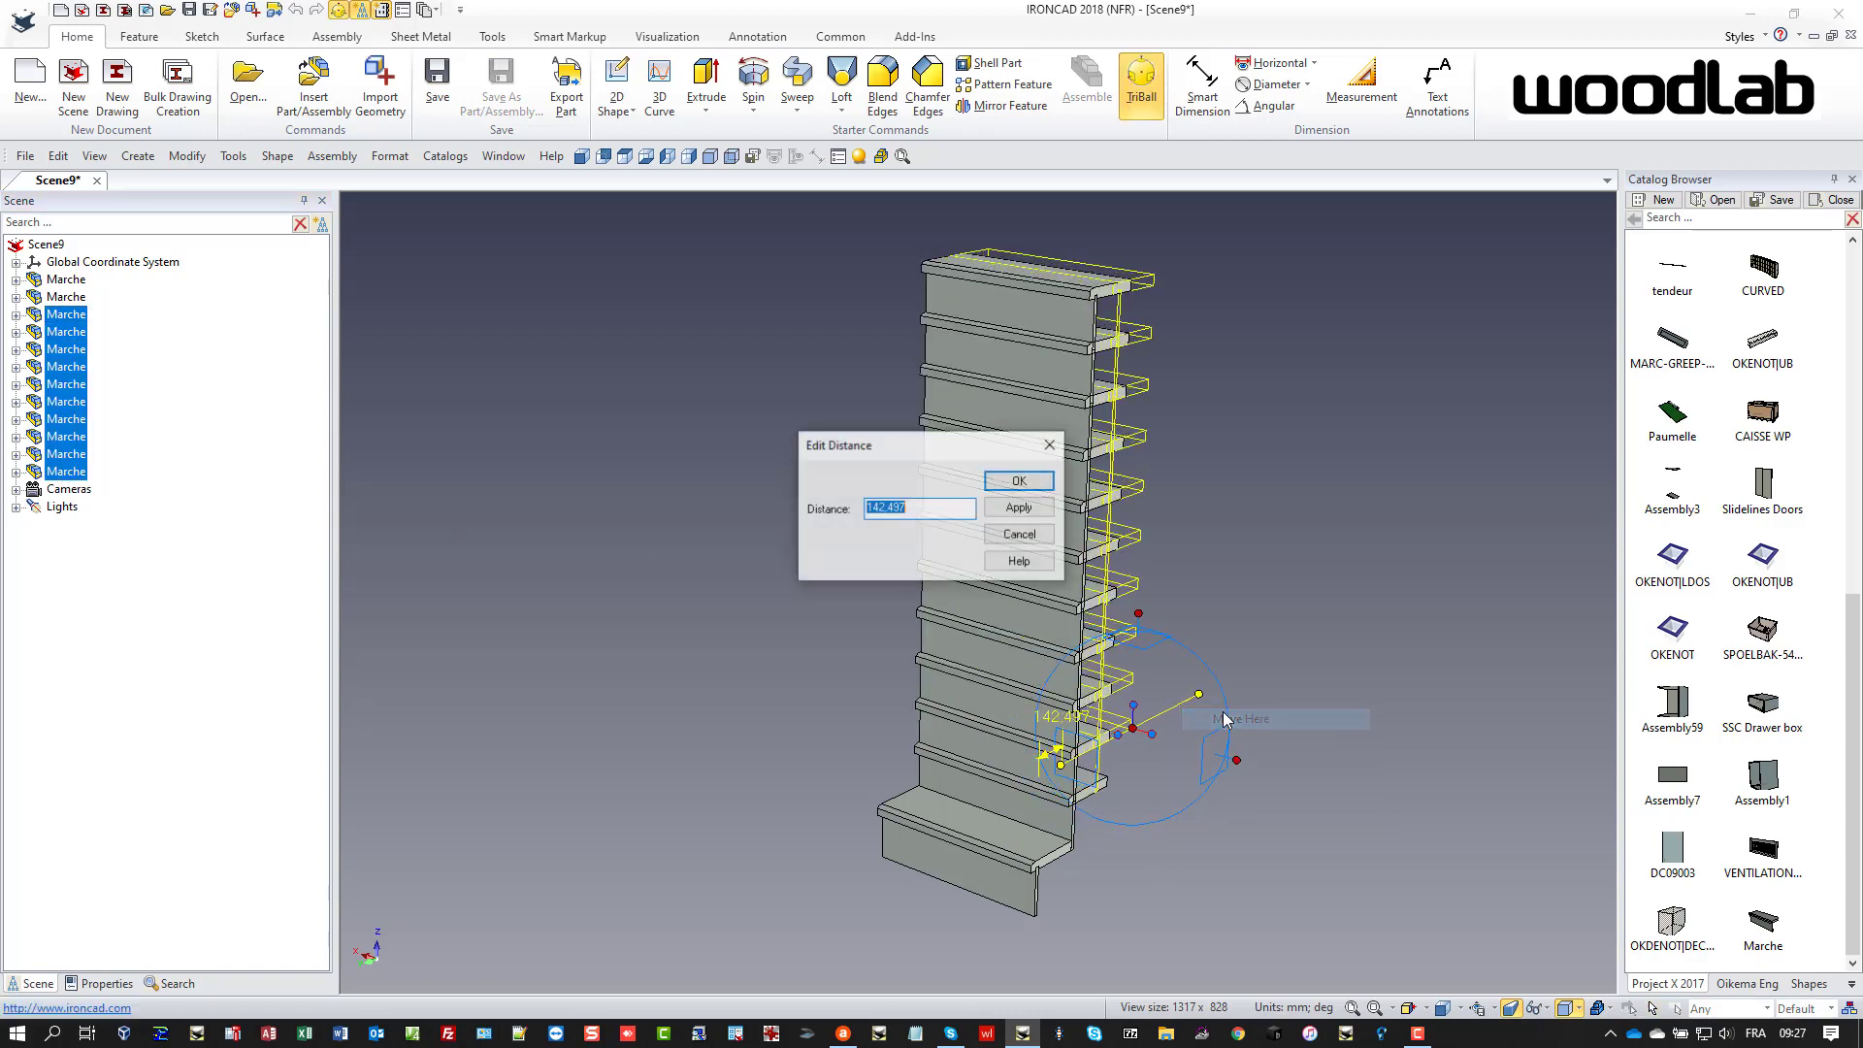
{"action": "type", "text": "220"}
{"action": "key", "text": "Return"}
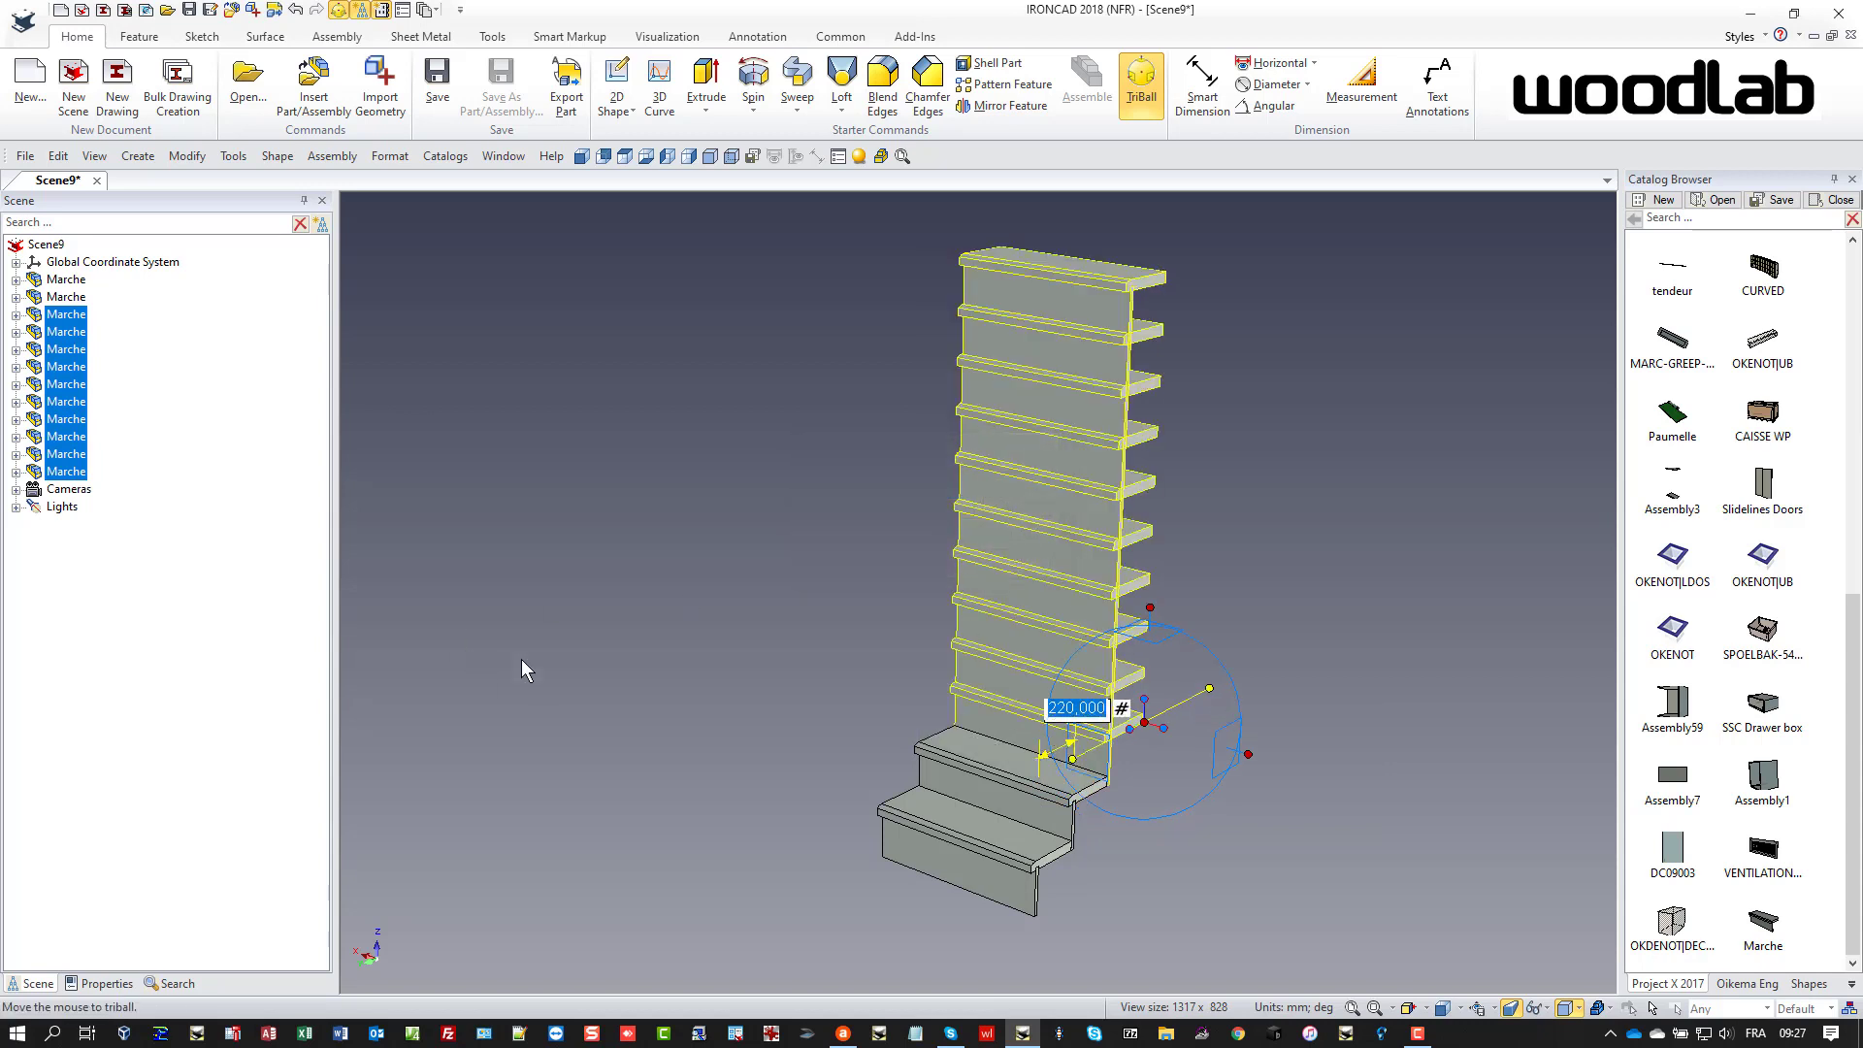
- Shift steps four through twelve forward a further 220 mm
{"action": "left_click", "coordinate": [66, 331]}
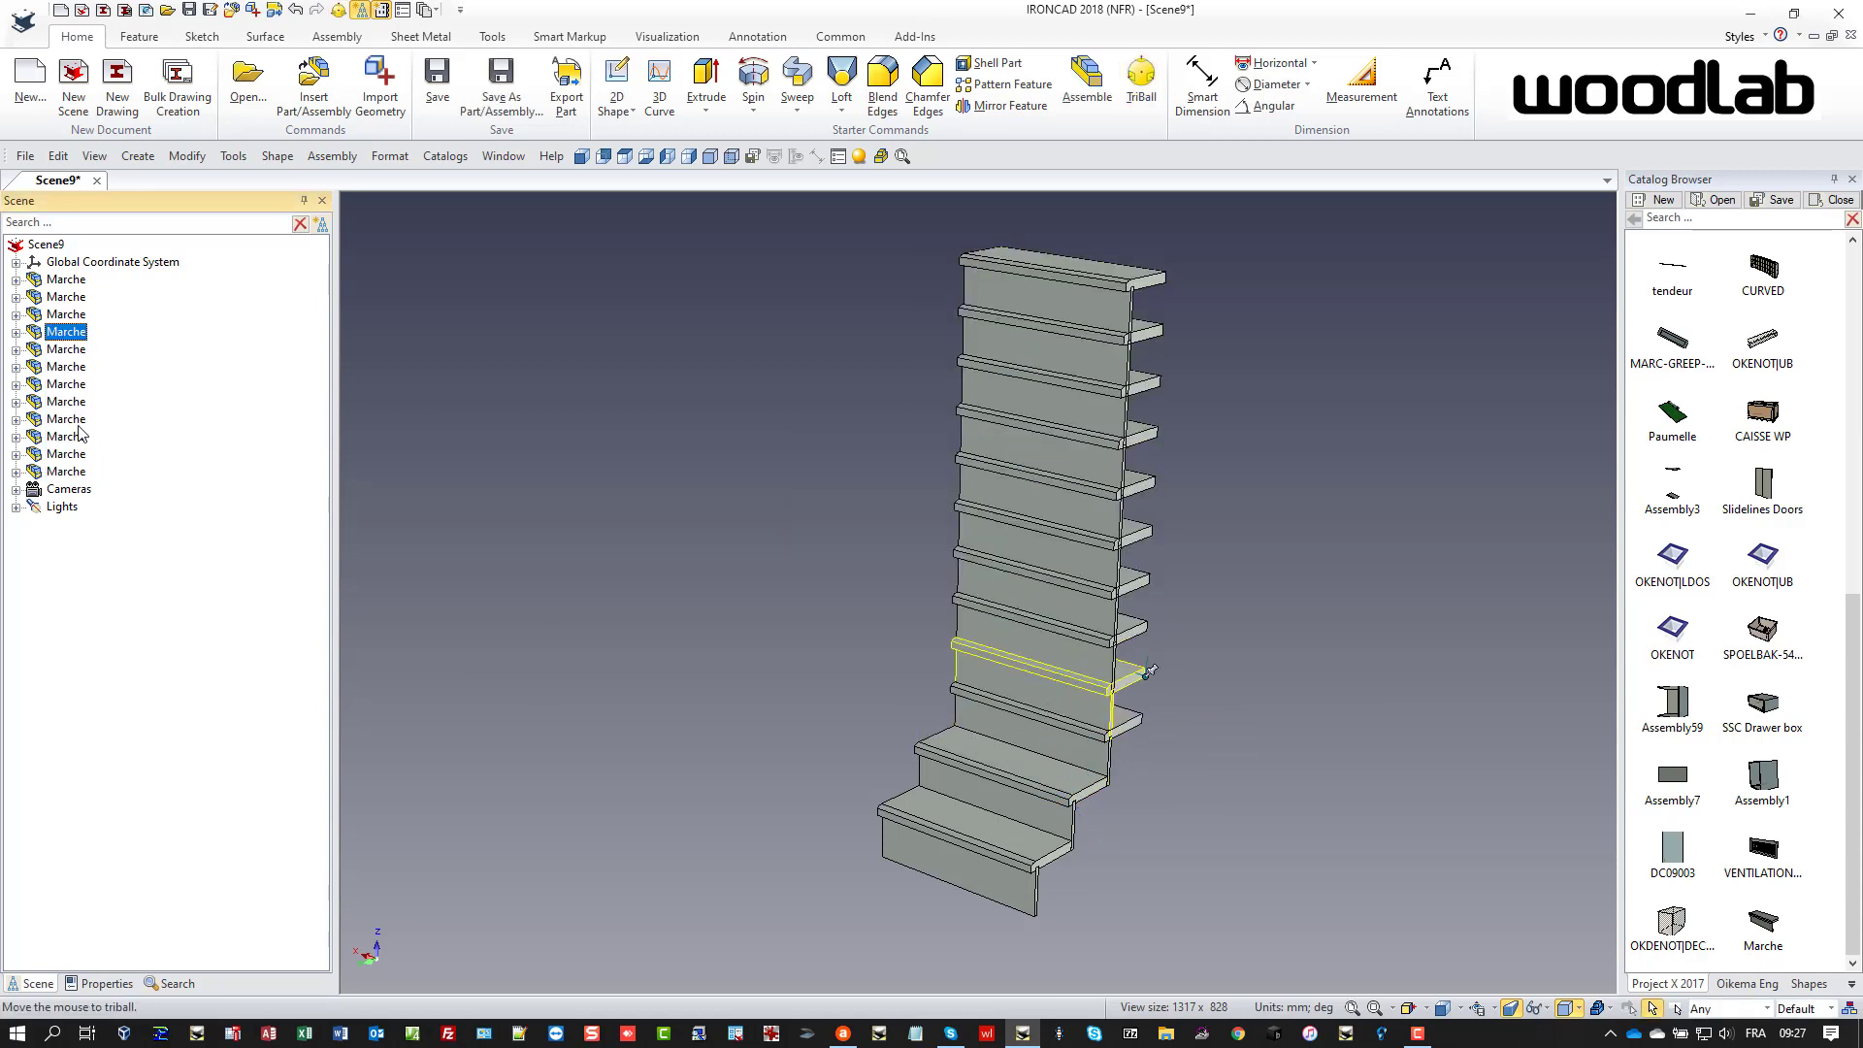
{"action": "left_click", "coordinate": [77, 473], "text": "shift"}
{"action": "key", "text": "F10"}
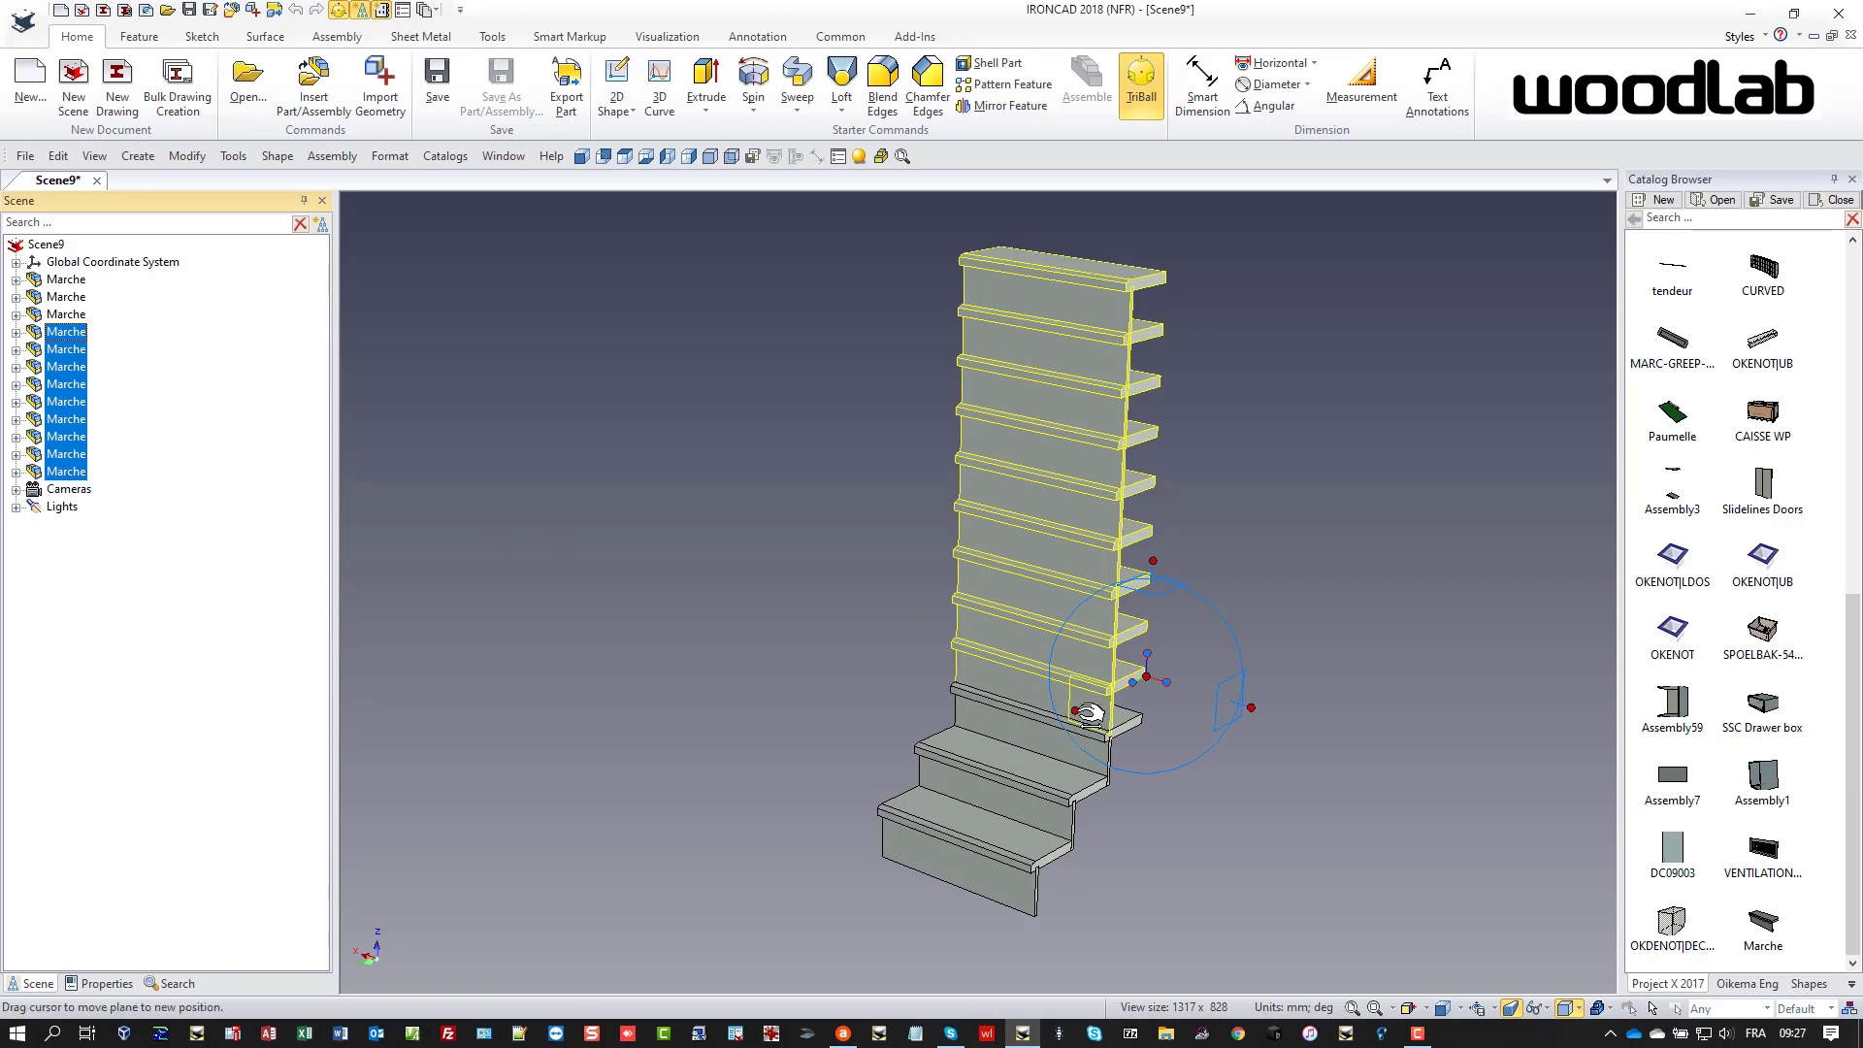
{"action": "right_click_drag", "start_coordinate": [1211, 644], "coordinate": [1219, 642]}
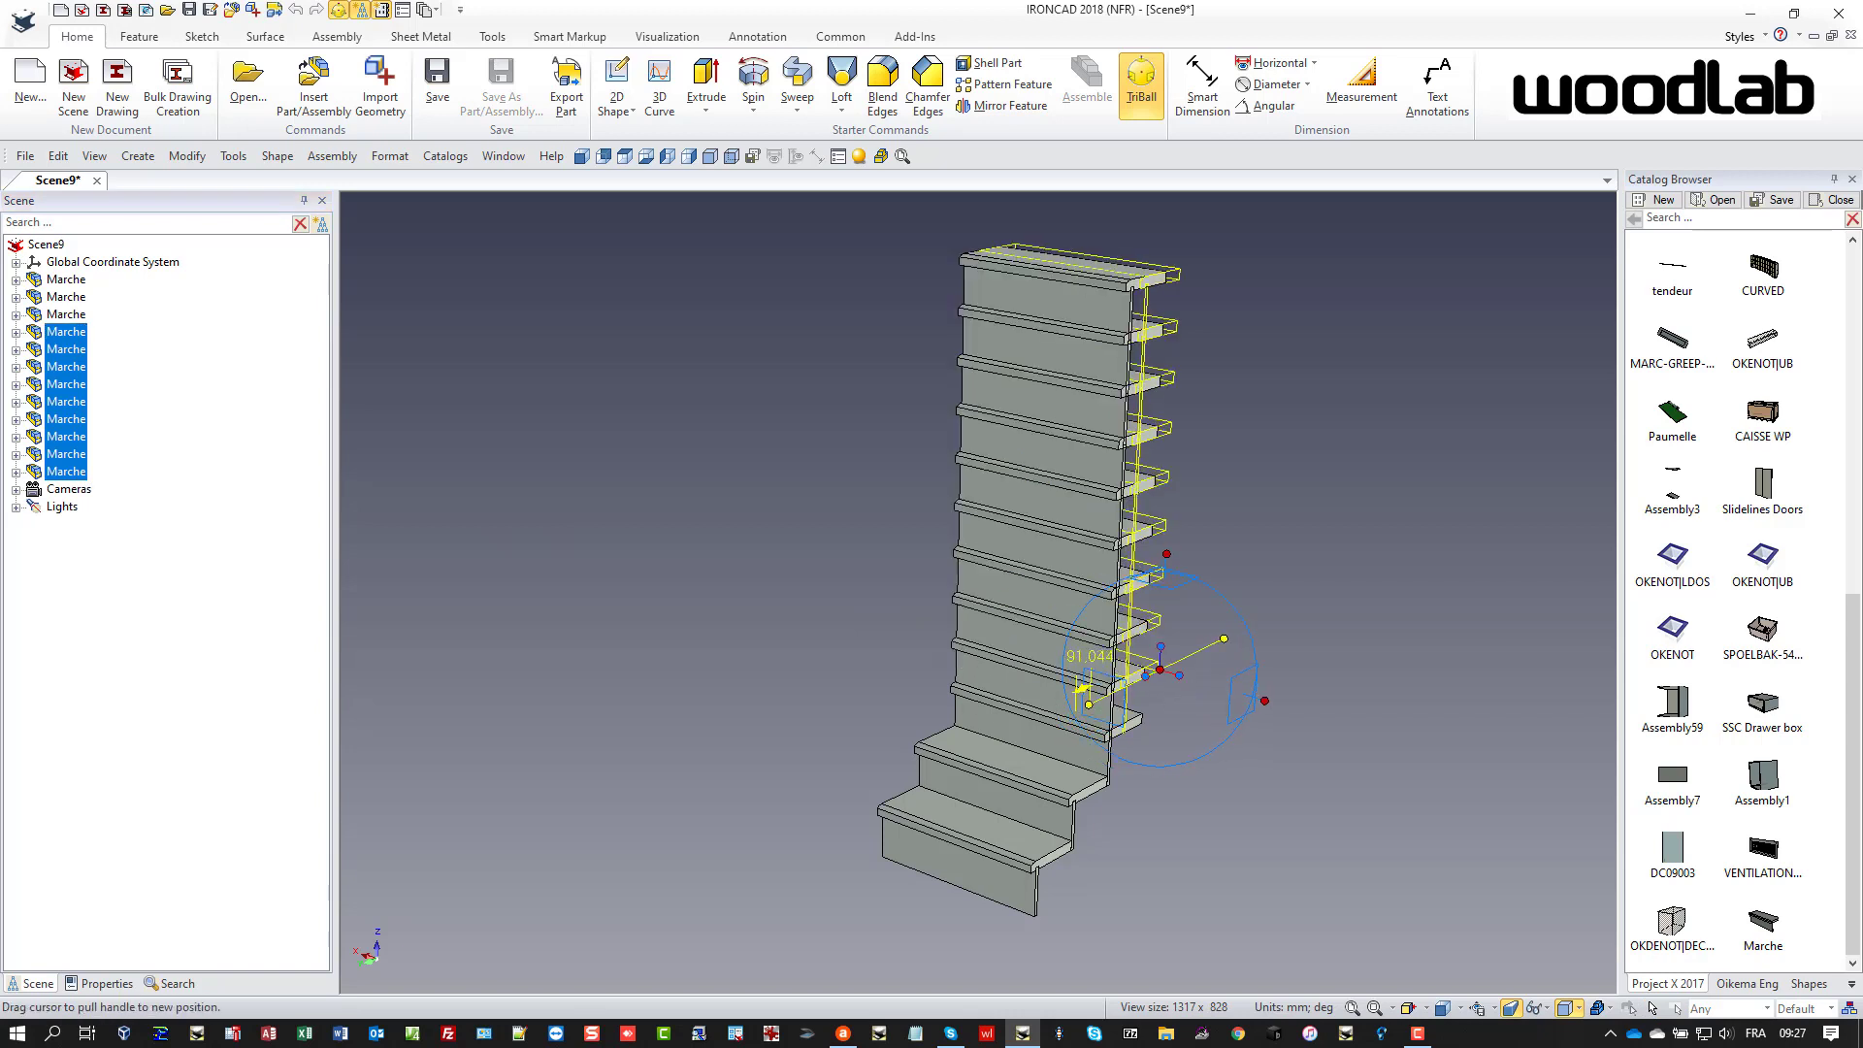
{"action": "left_click", "coordinate": [1289, 660]}
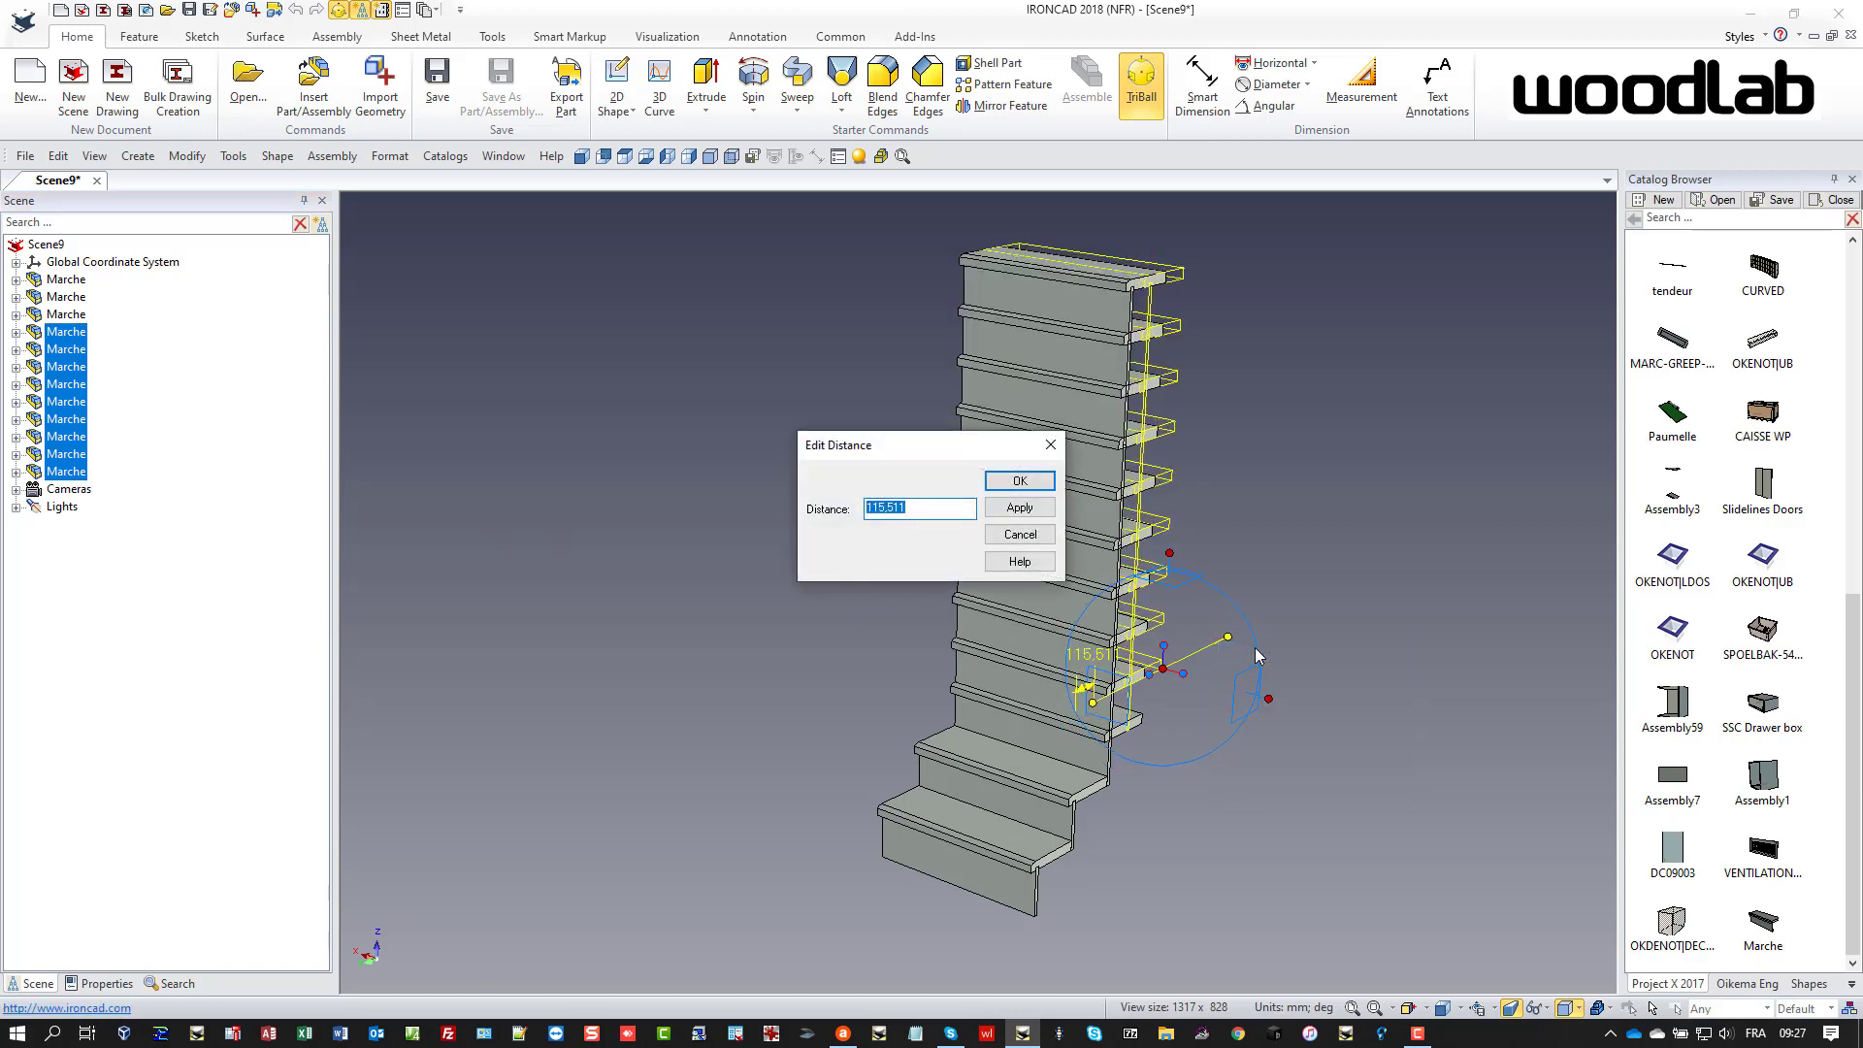
{"action": "type", "text": "220"}
{"action": "key", "text": "Return"}
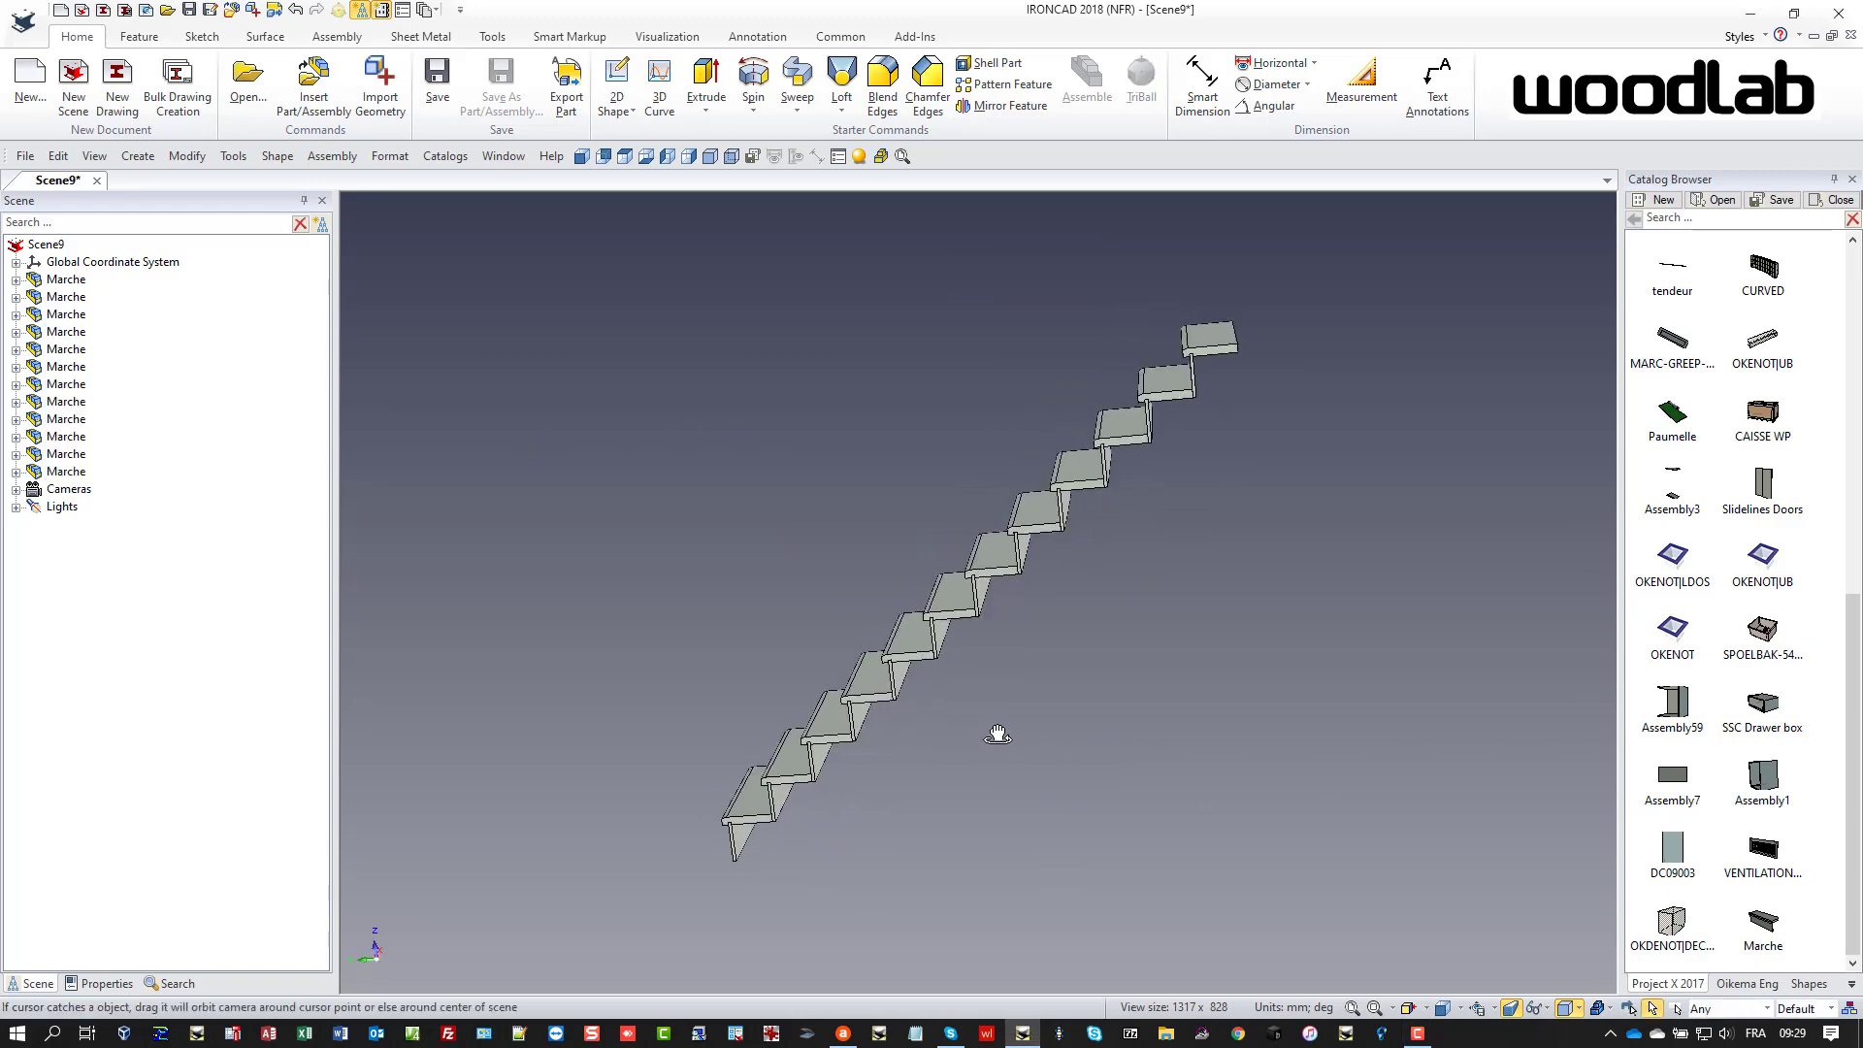
- Resize the top Marche step's Panel width from 250 to 100
{"action": "middle_click_drag", "start_coordinate": [1158, 737], "coordinate": [1227, 366]}
{"action": "scroll", "coordinate": [1169, 373], "scroll_direction": "up", "scroll_amount": 3}
{"action": "left_click", "coordinate": [1169, 377]}
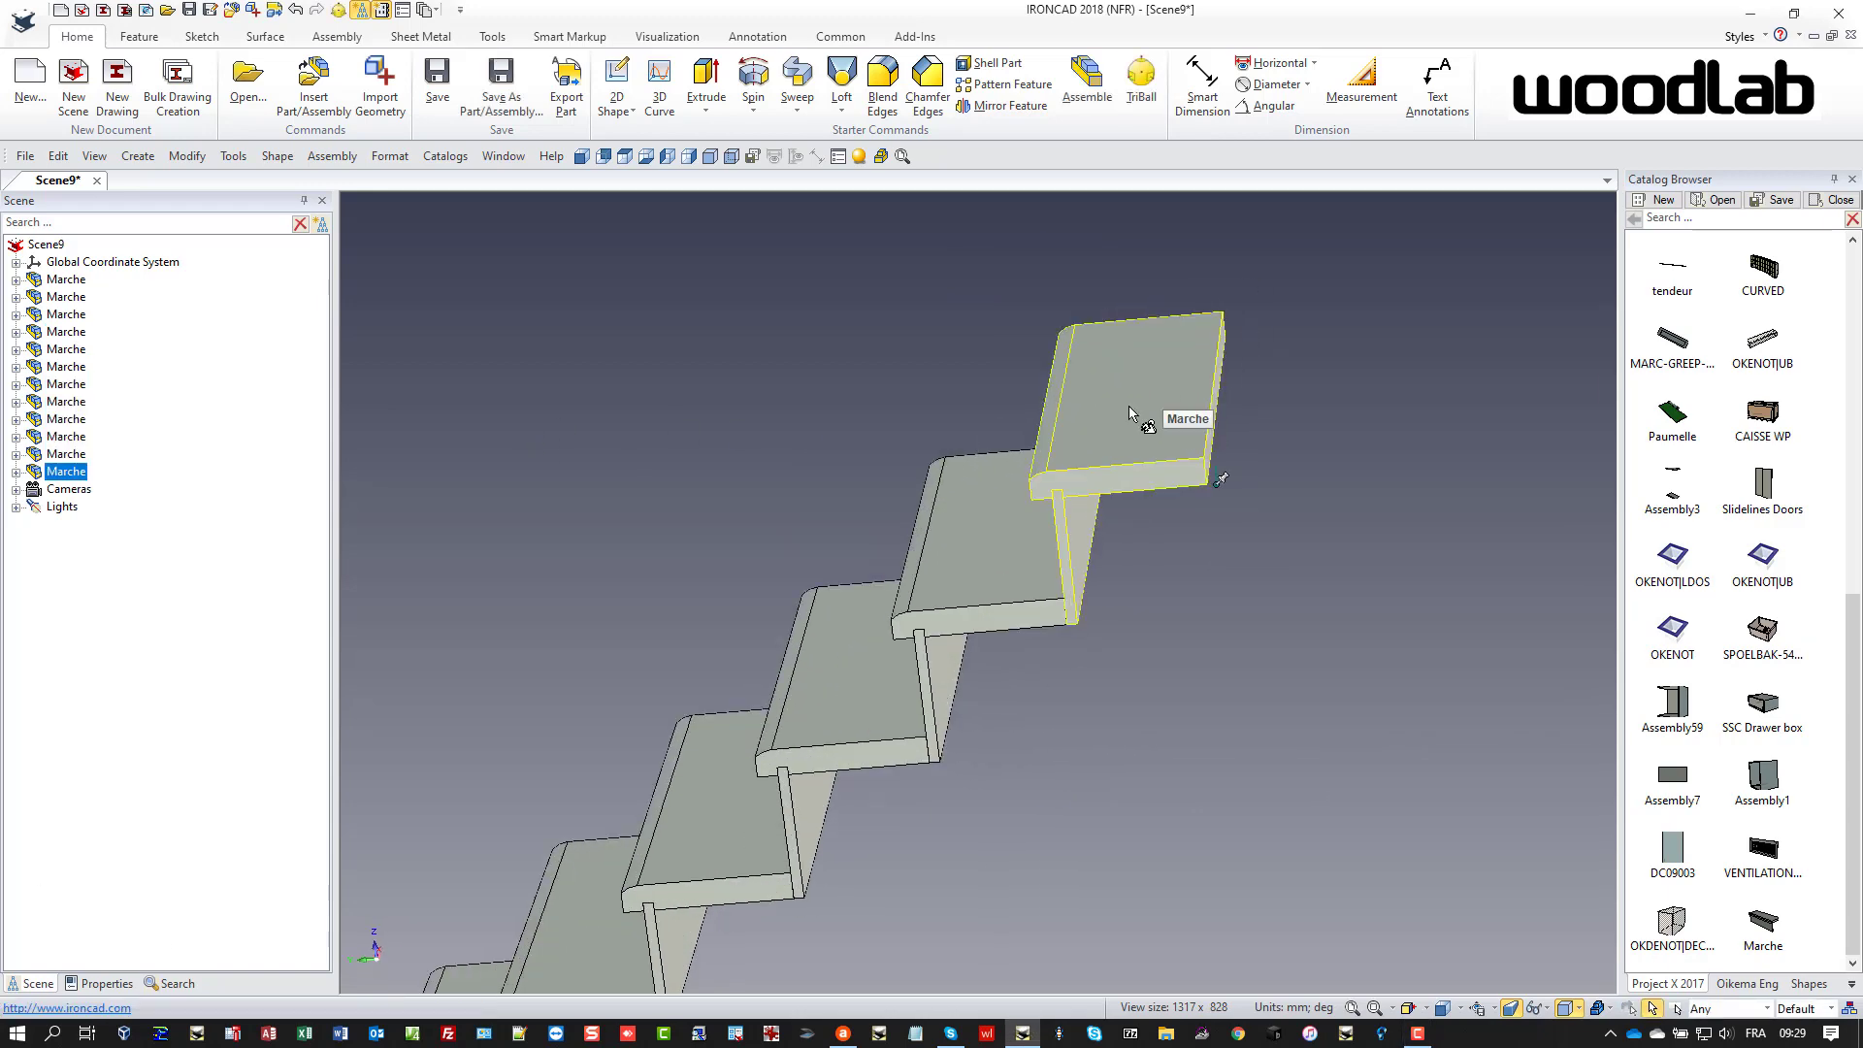
{"action": "left_click", "coordinate": [16, 472]}
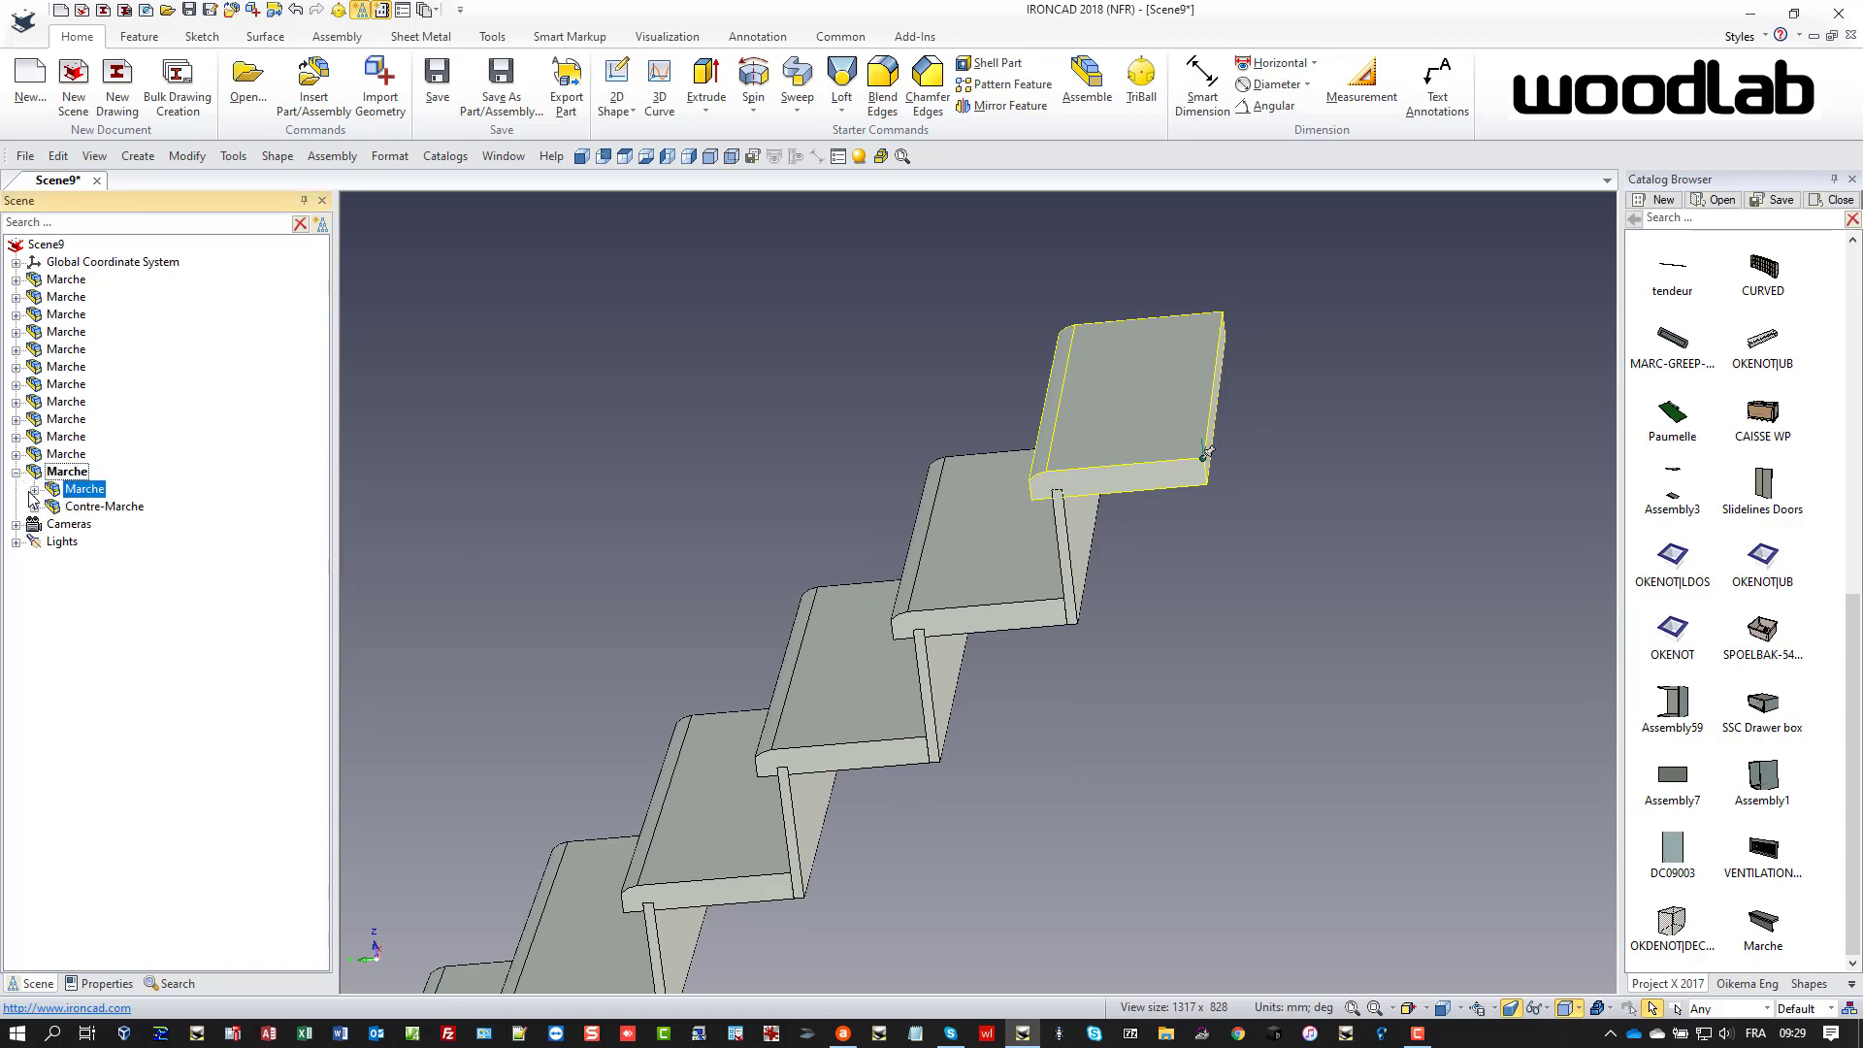
{"action": "left_click", "coordinate": [52, 506]}
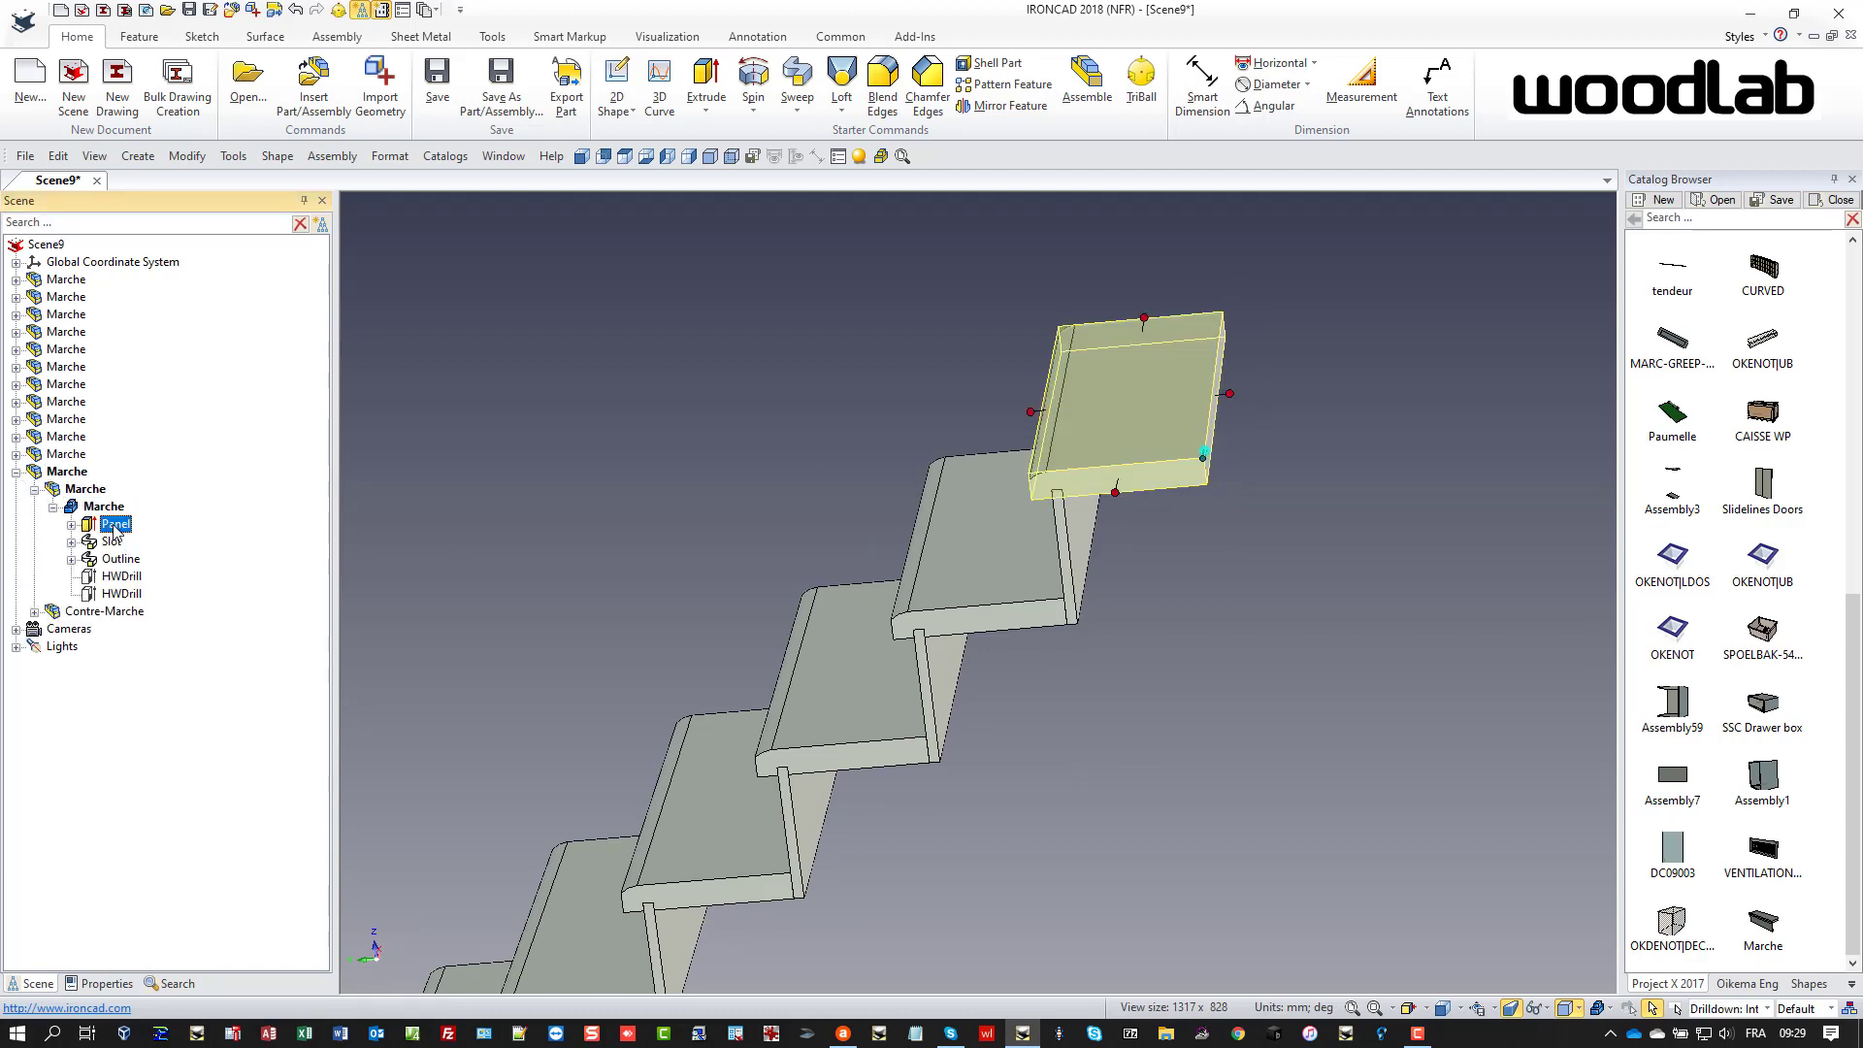
{"action": "type", "text": "10"}
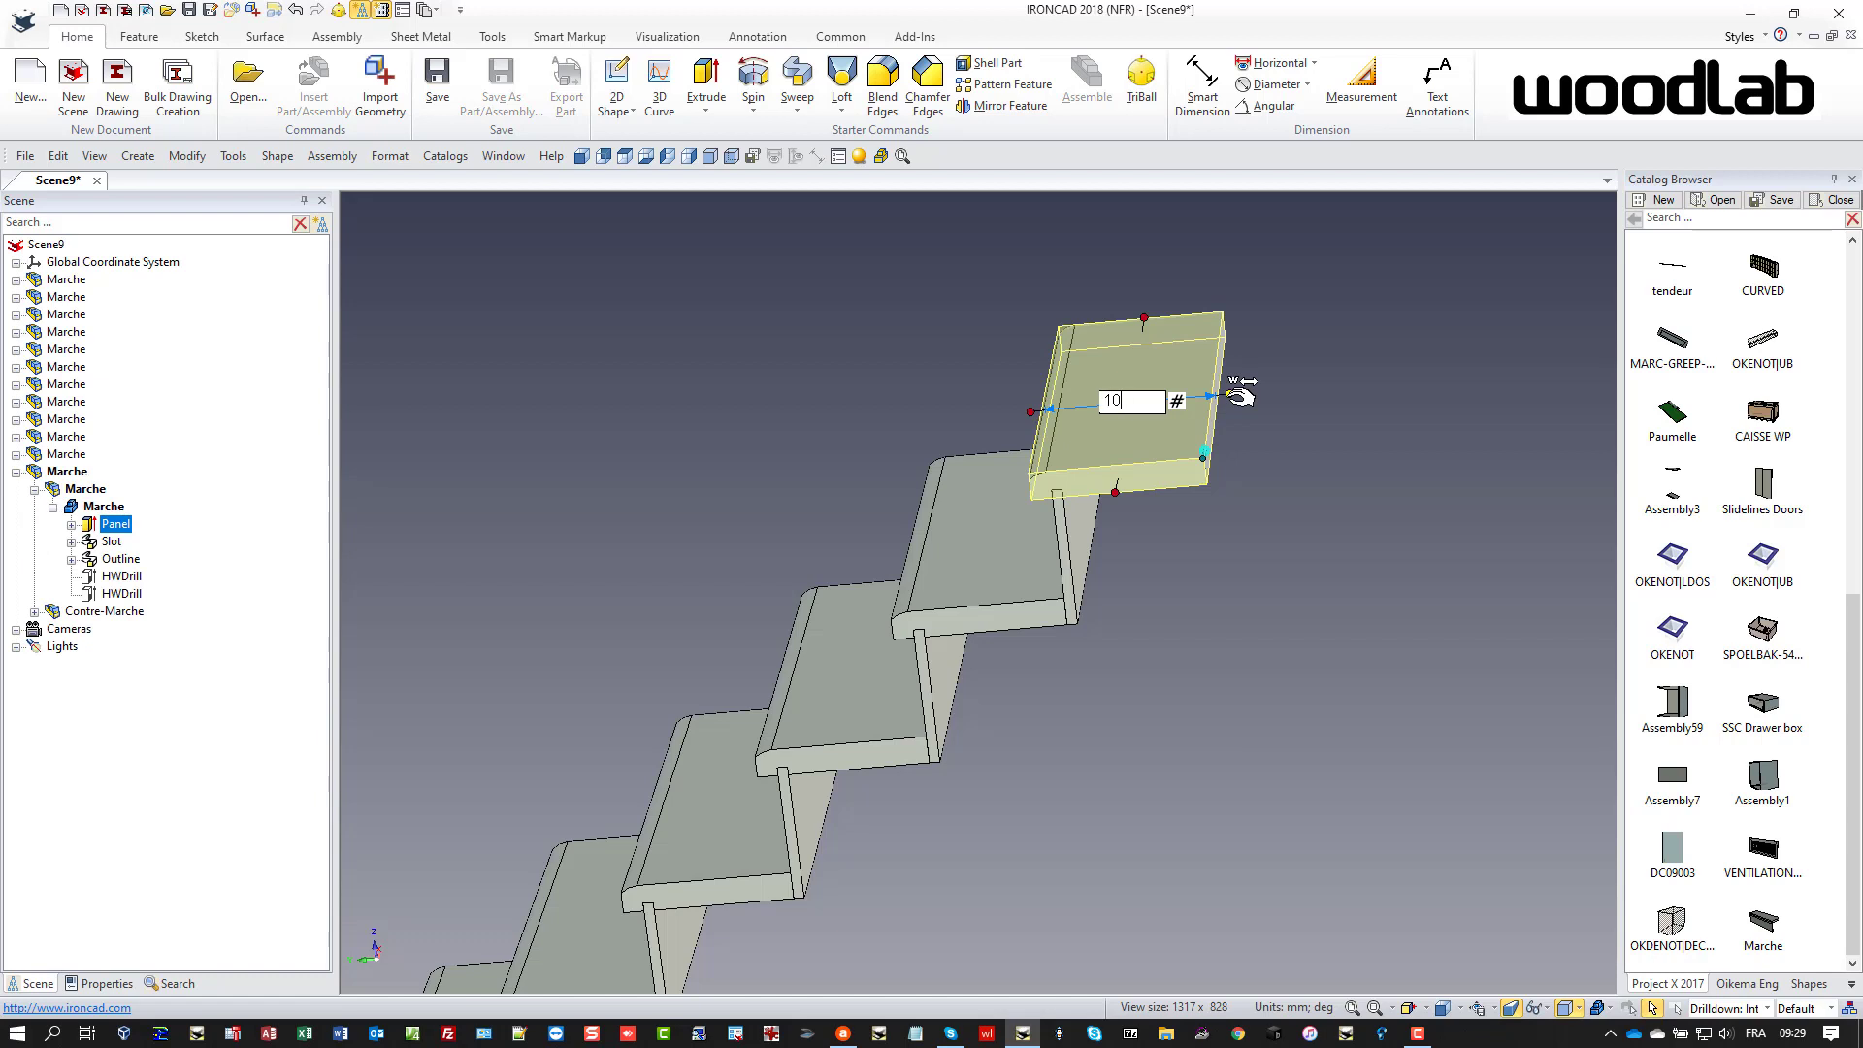
{"action": "type", "text": "0"}
{"action": "key", "text": "Return"}
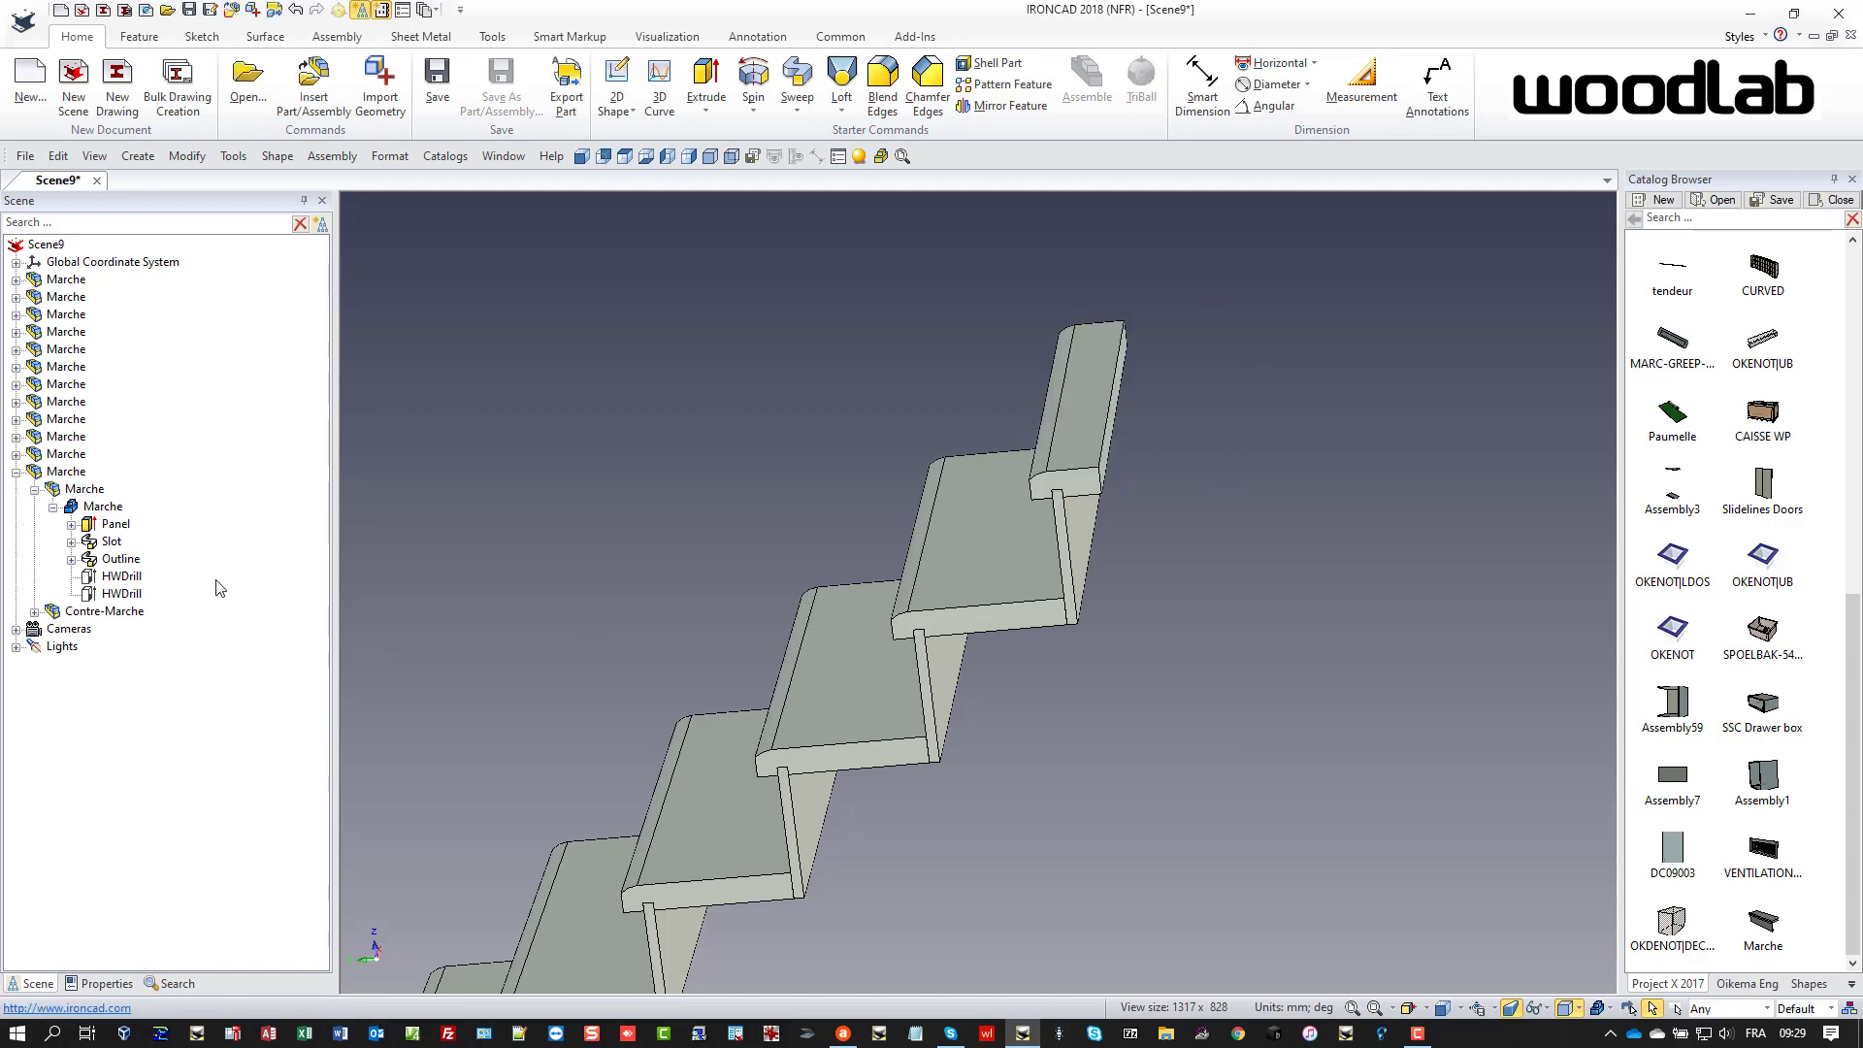
- In the top step's HWDrill cross-section, extend the right vertical edge past the top and bottom
{"action": "left_click", "coordinate": [126, 577]}
{"action": "right_click", "coordinate": [134, 583]}
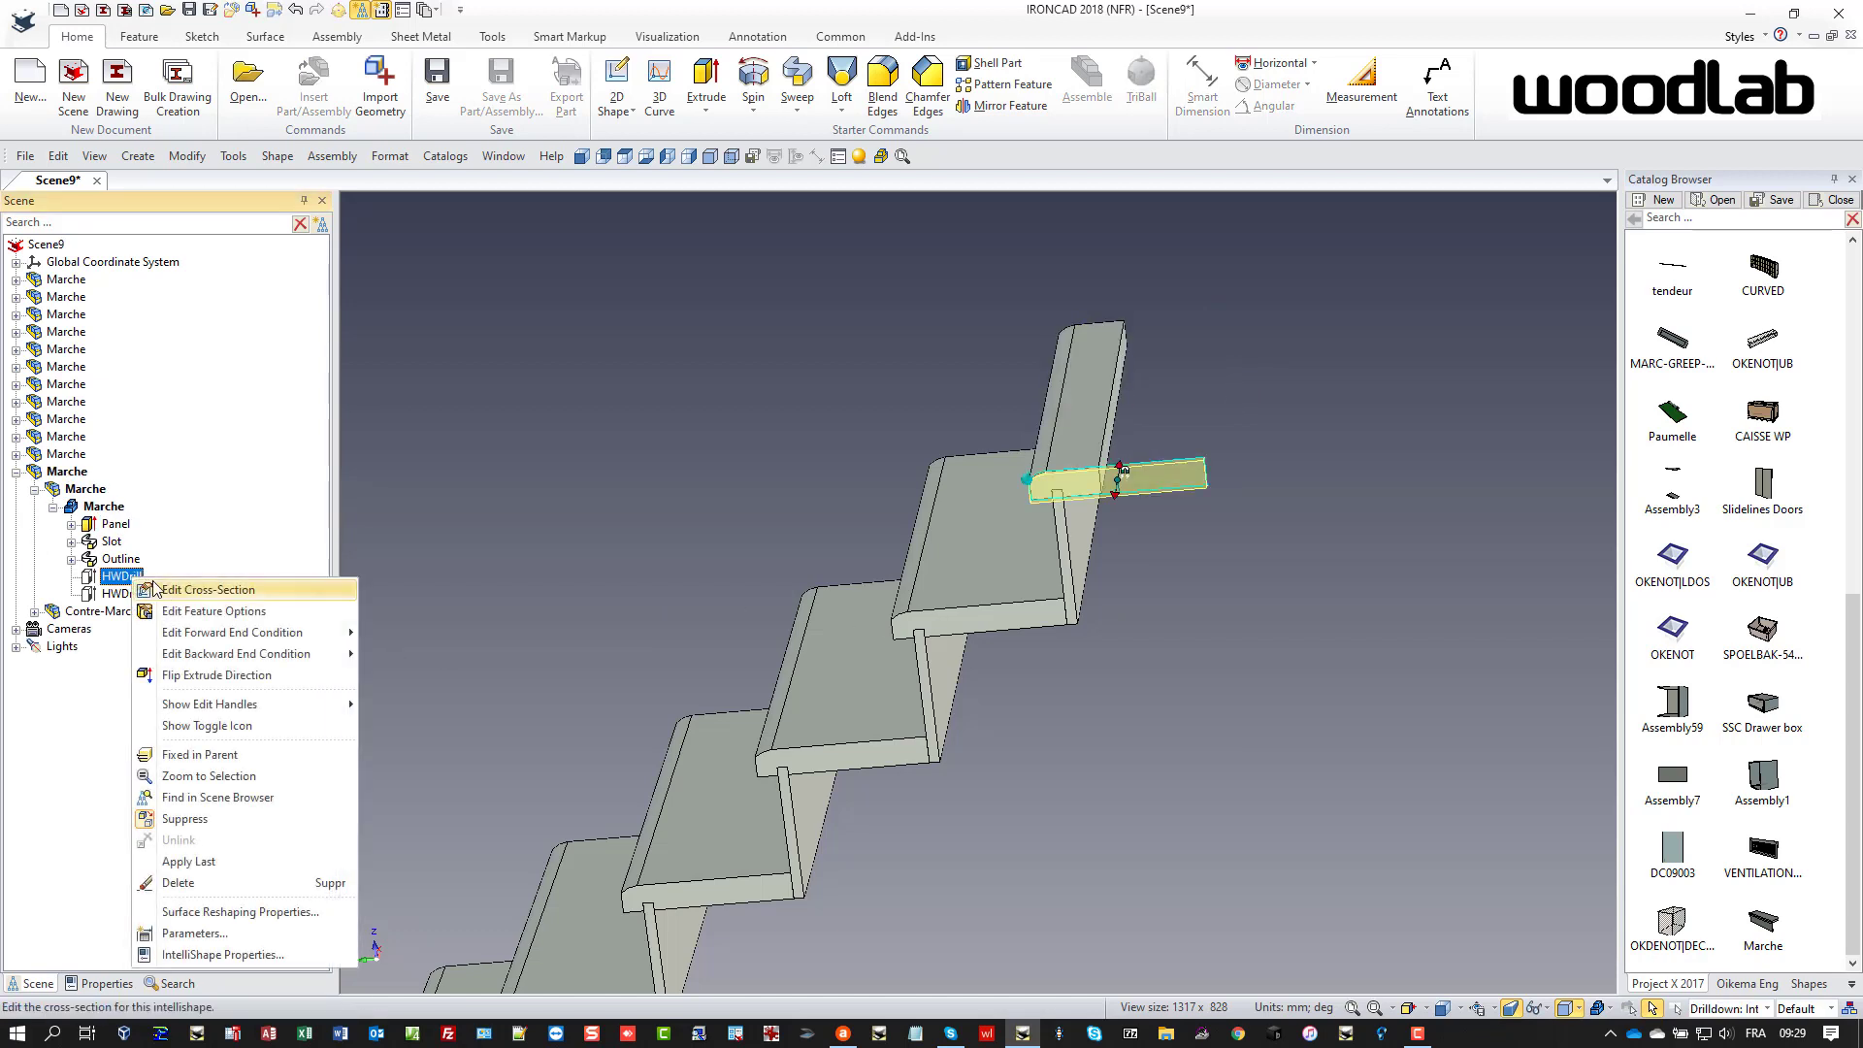
{"action": "left_click", "coordinate": [165, 590]}
{"action": "scroll", "coordinate": [1071, 646], "scroll_direction": "up", "scroll_amount": 5}
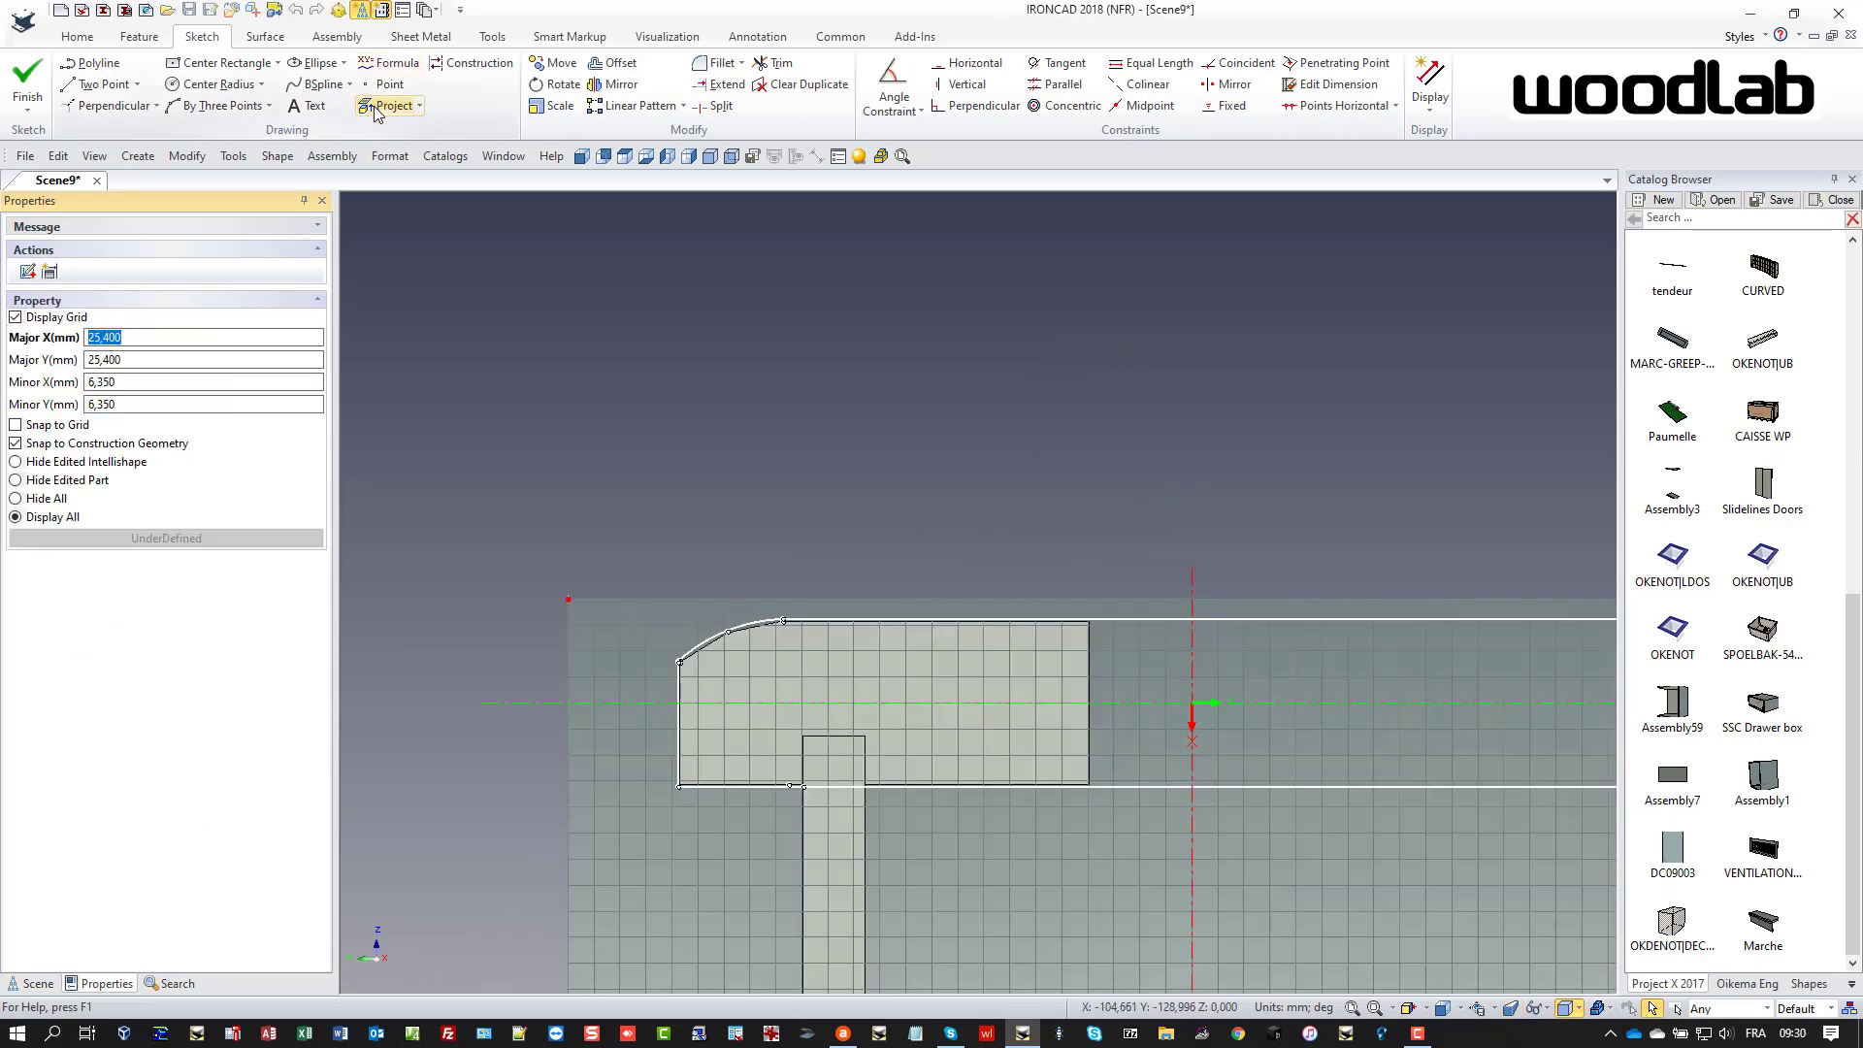
{"action": "left_click", "coordinate": [1077, 648]}
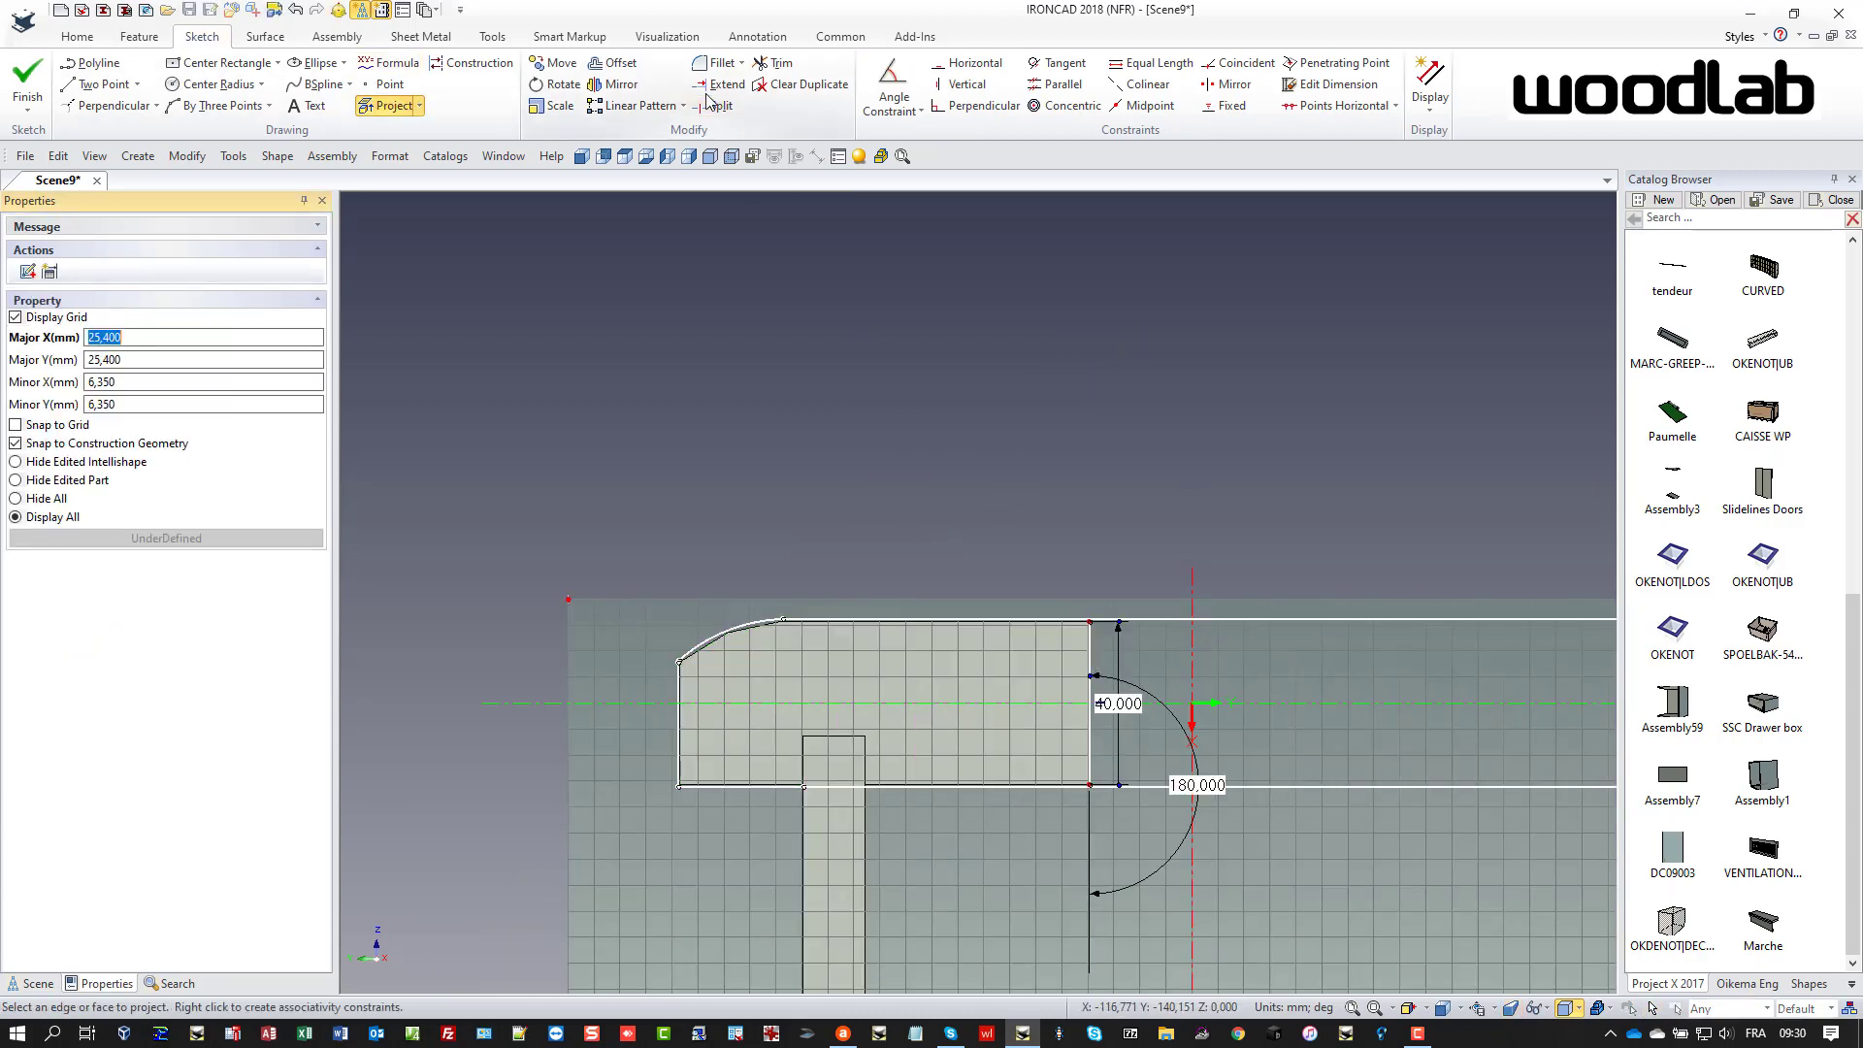
{"action": "left_click", "coordinate": [776, 62]}
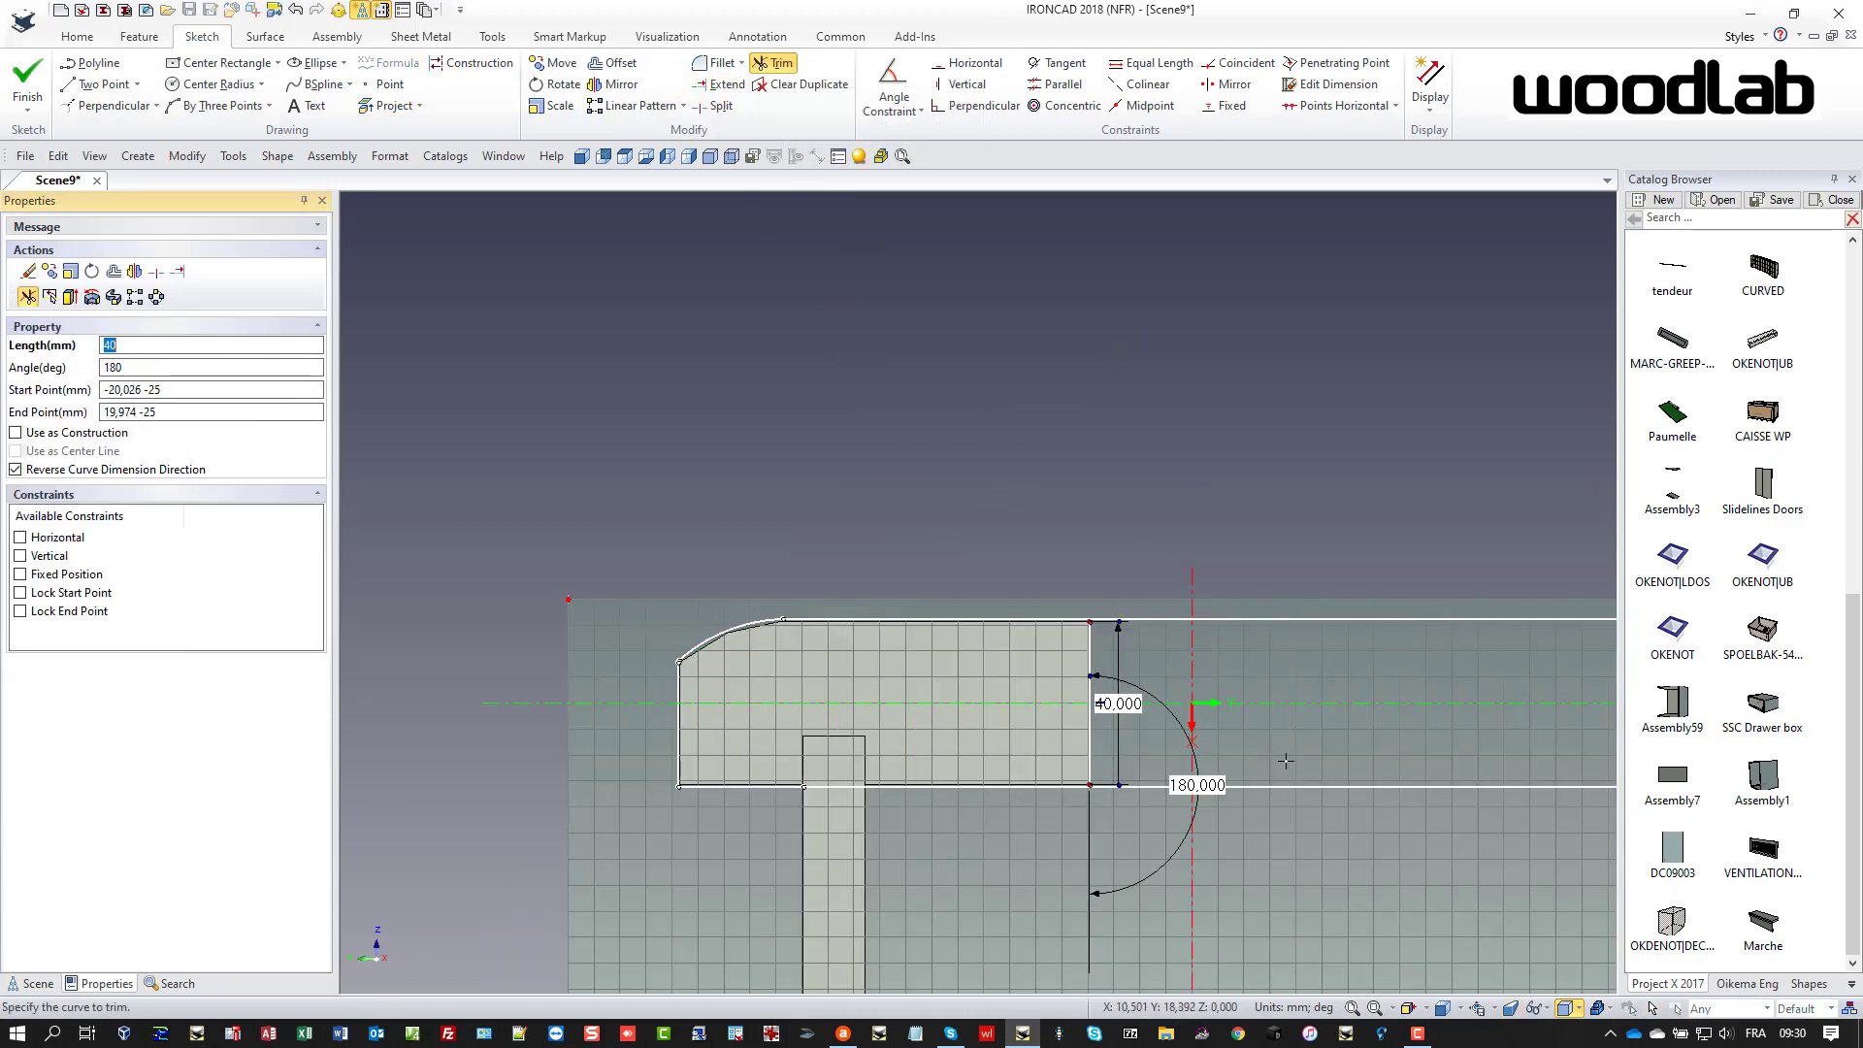
{"action": "key", "text": "Escape"}
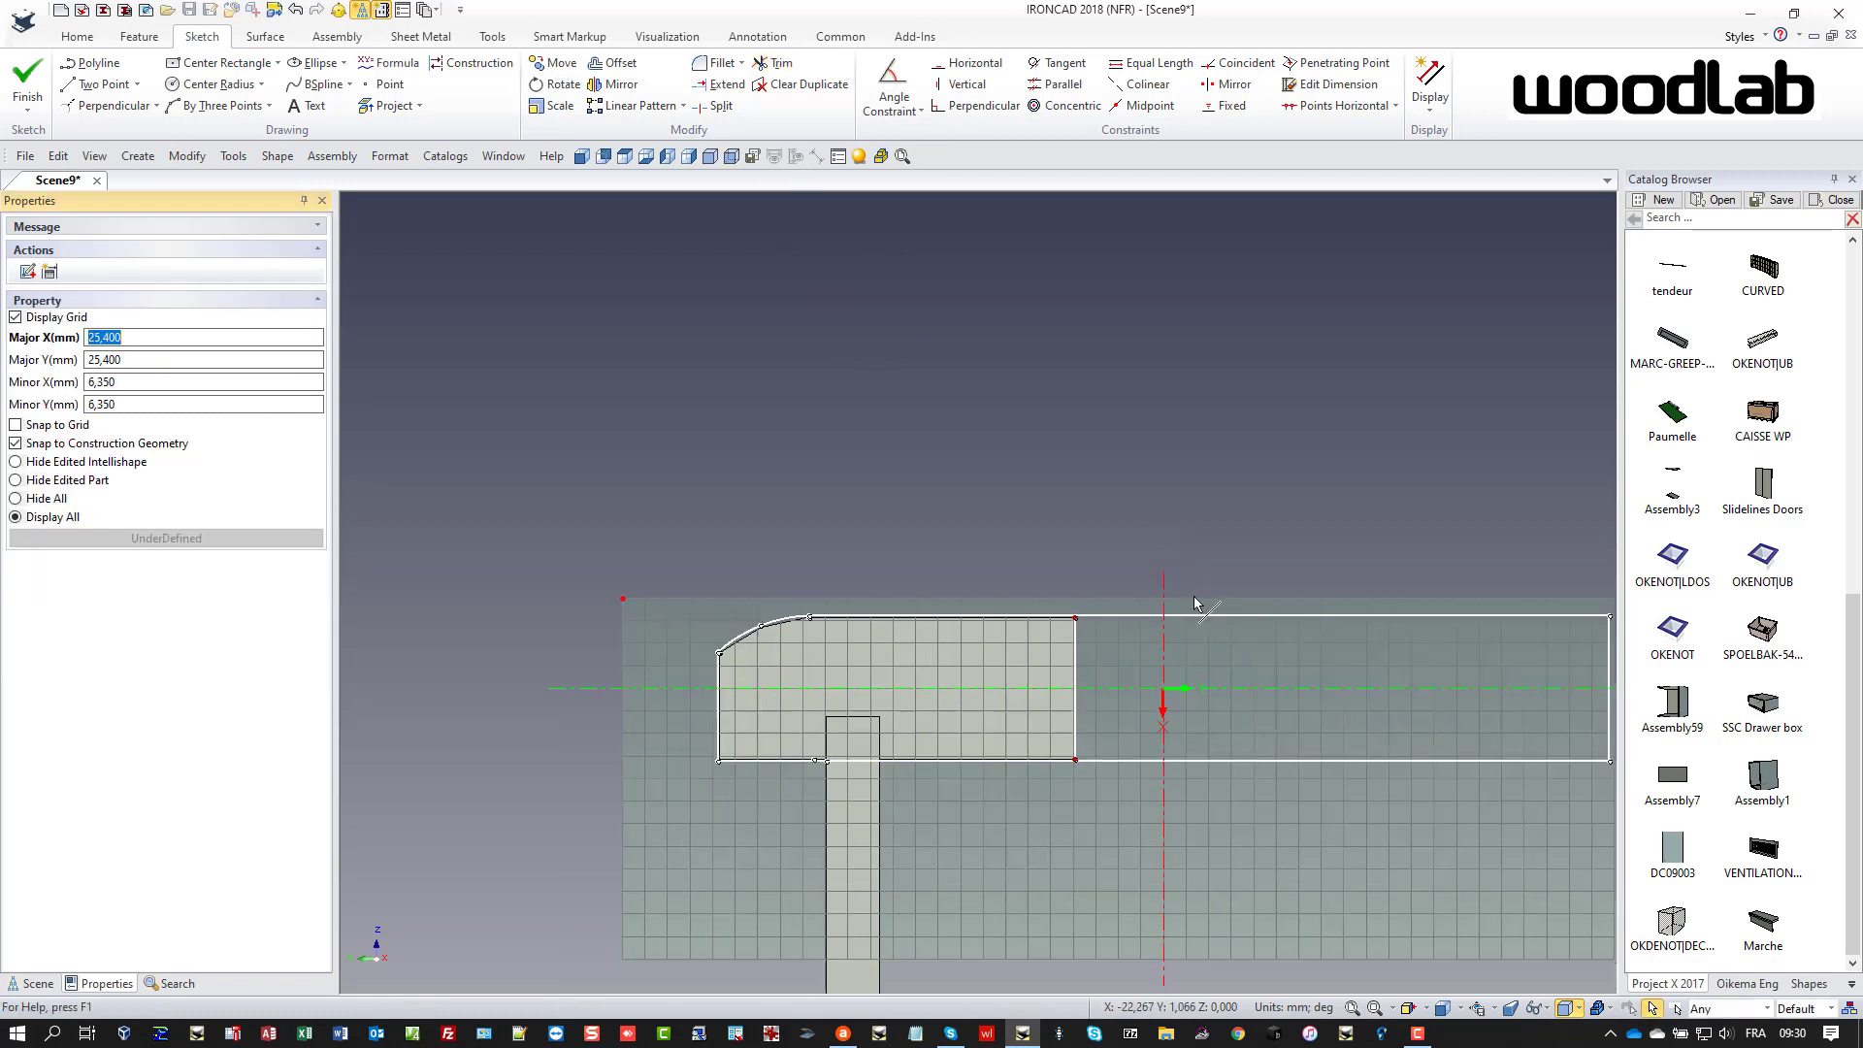
{"action": "scroll", "coordinate": [955, 625], "scroll_direction": "down", "scroll_amount": 1}
{"action": "left_click_drag", "start_coordinate": [949, 609], "coordinate": [945, 580]}
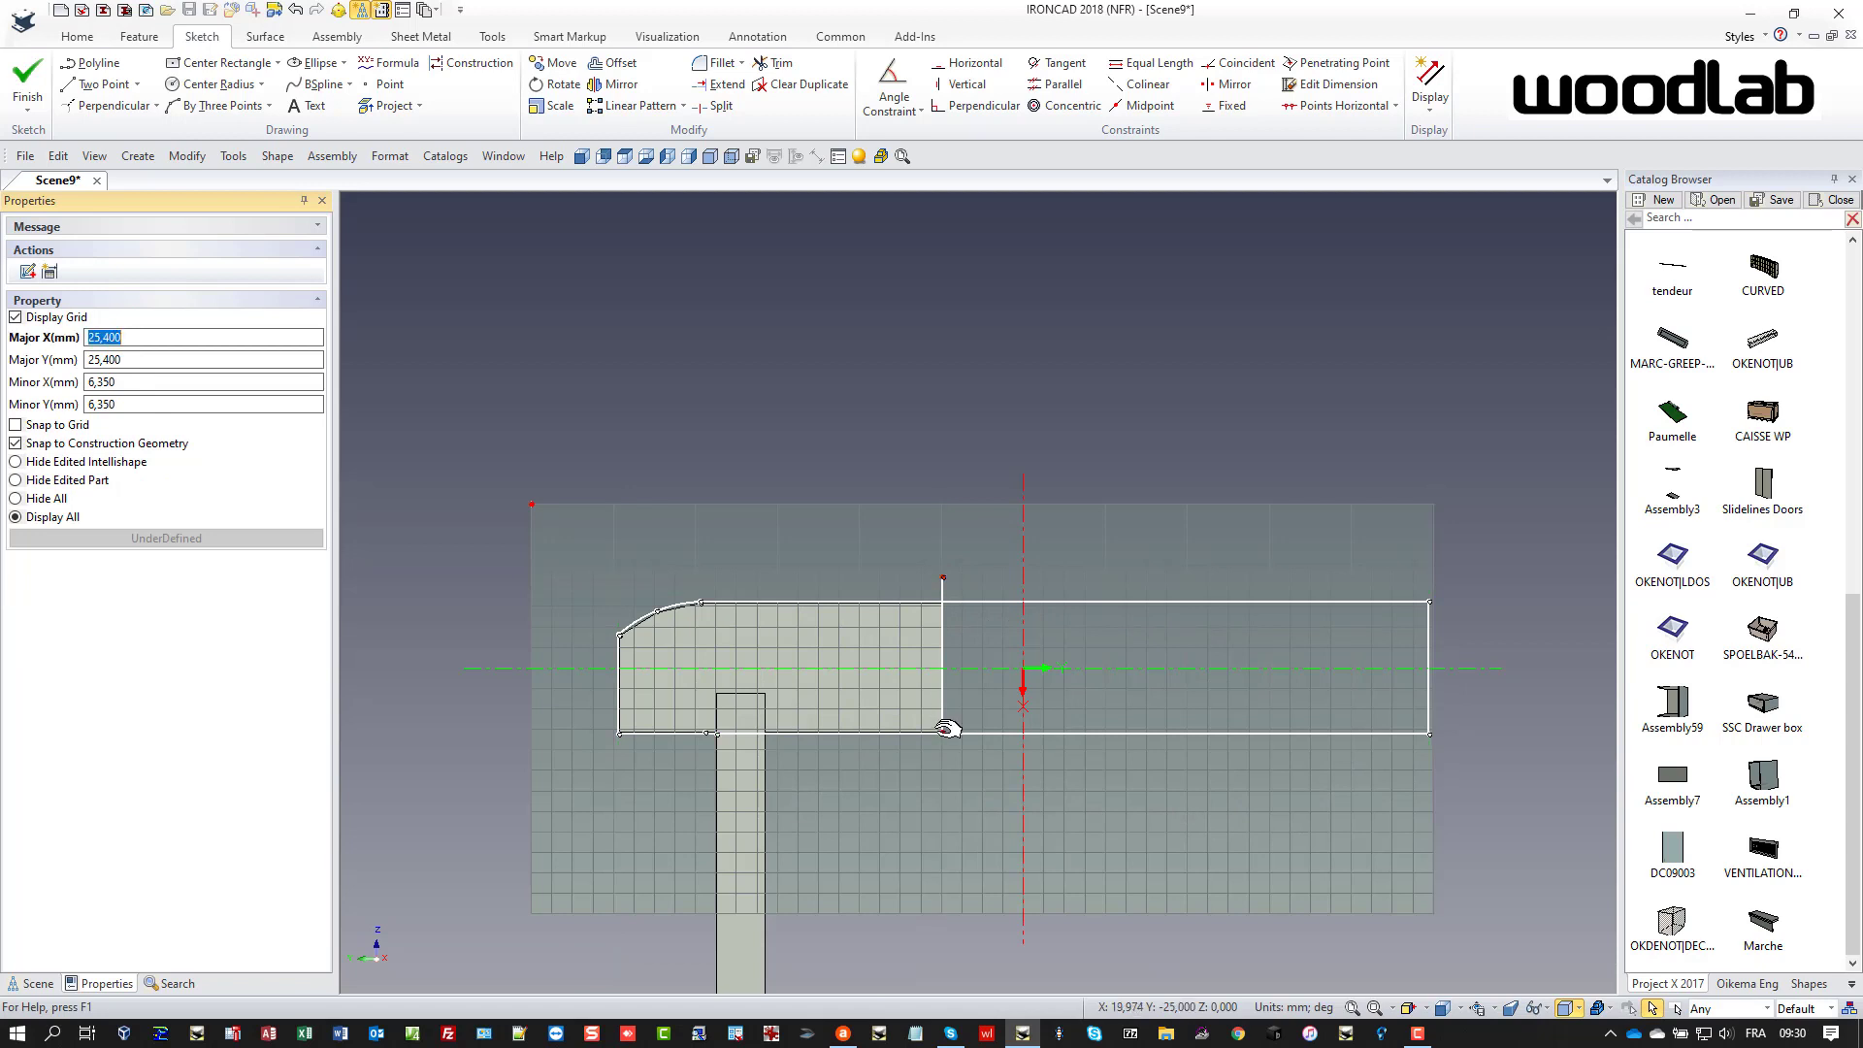
{"action": "left_click_drag", "start_coordinate": [951, 735], "coordinate": [943, 752]}
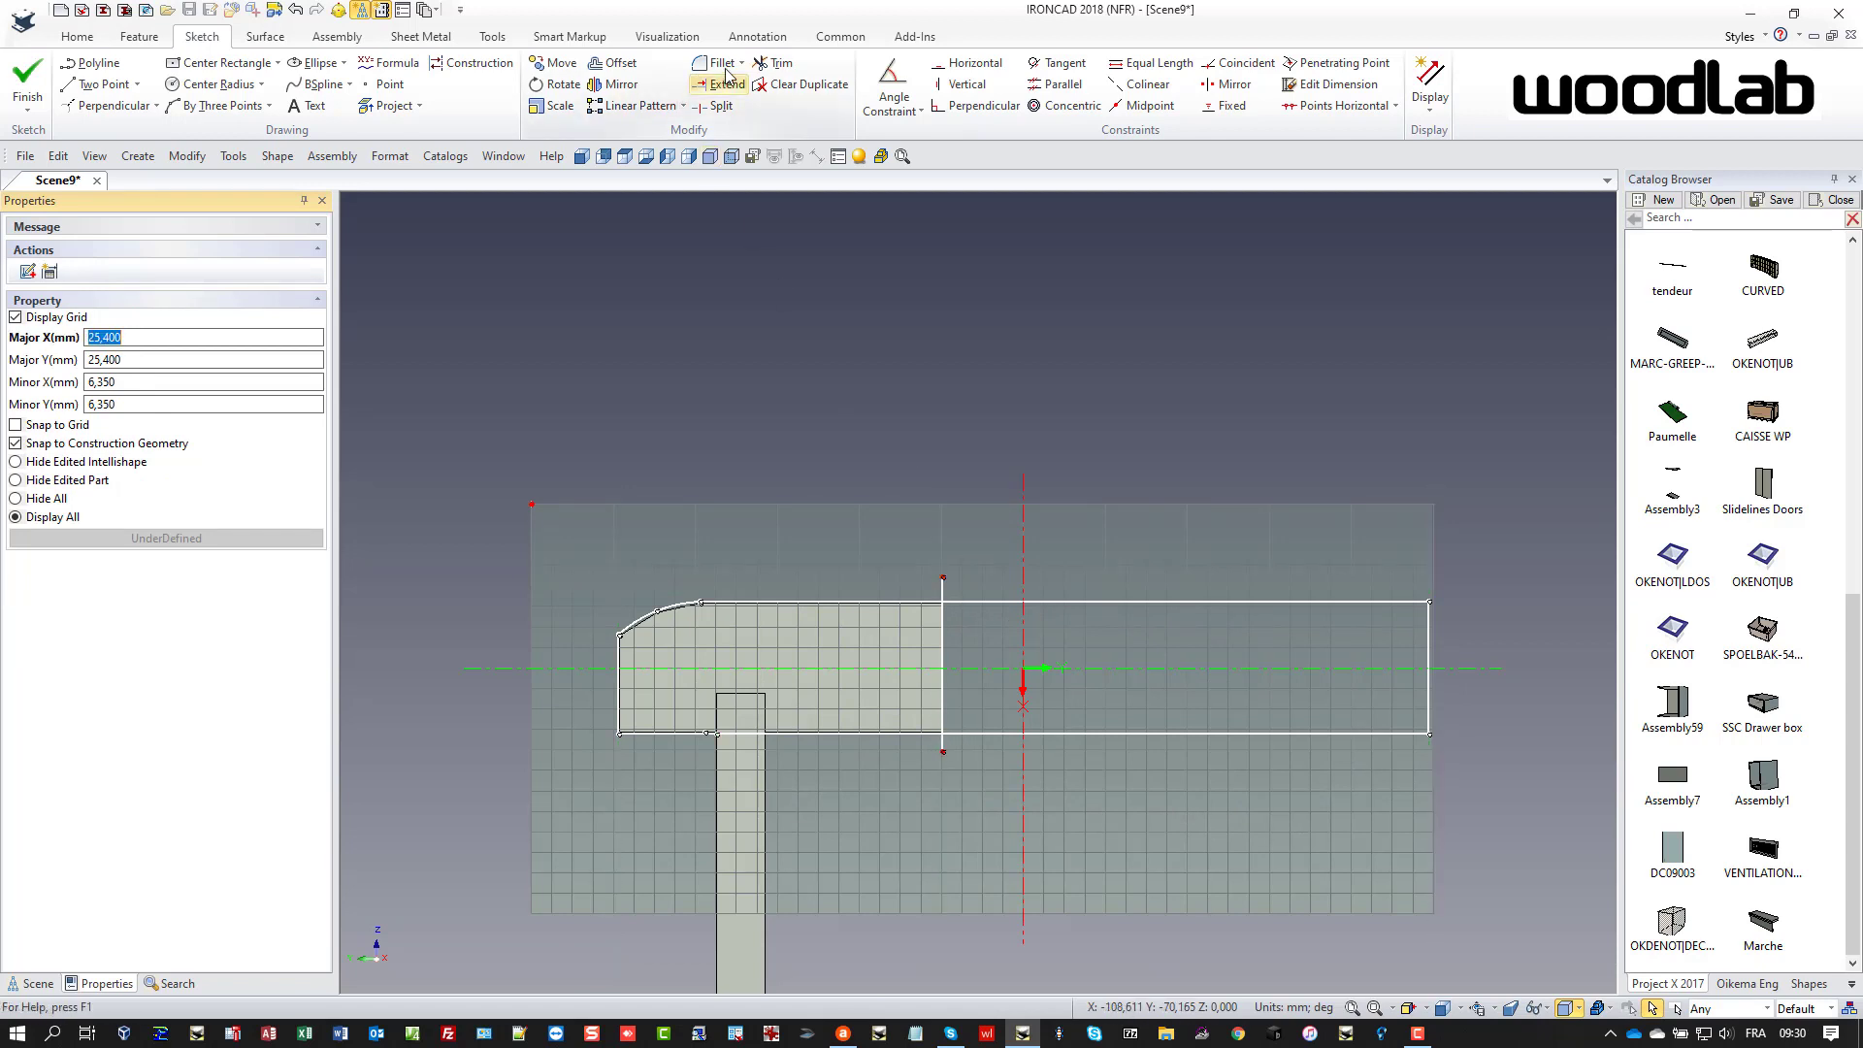
- Trim away the extended rectangle's edges and stubs, then finish the sketch
{"action": "left_click", "coordinate": [775, 62]}
{"action": "left_click", "coordinate": [1028, 602]}
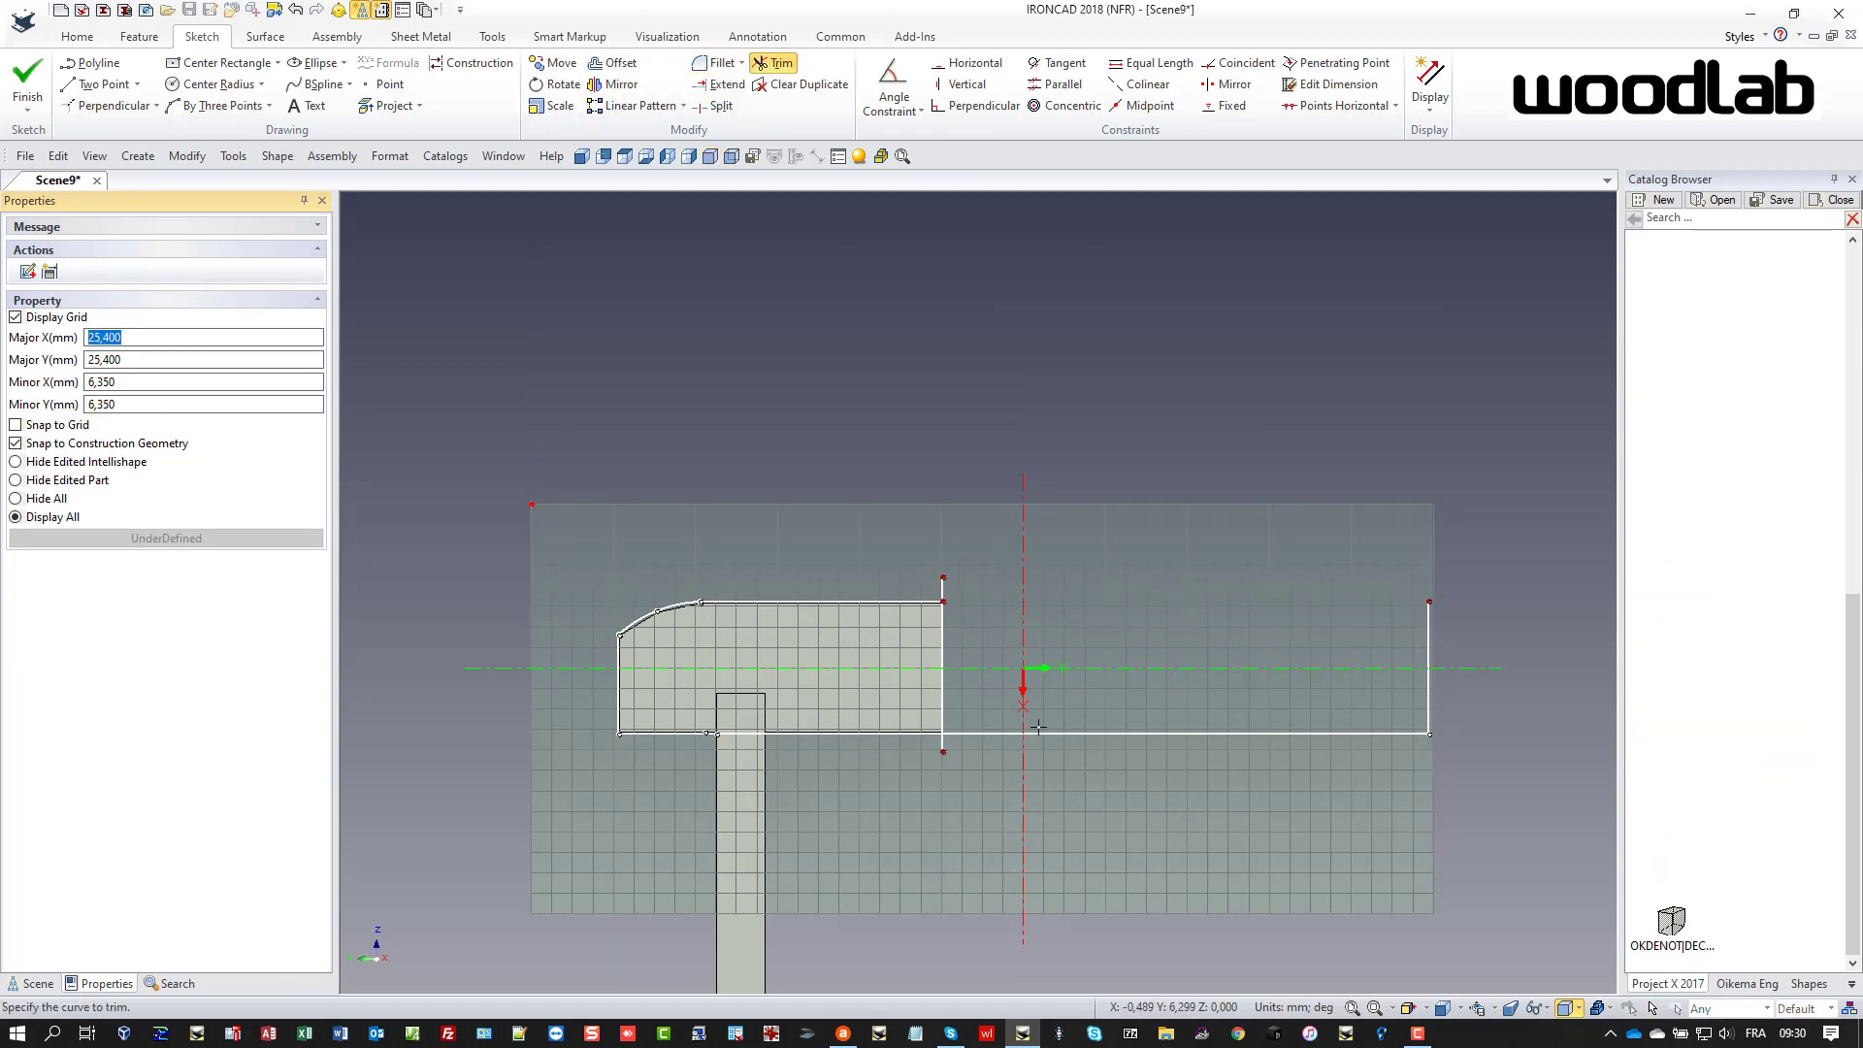
{"action": "left_click", "coordinate": [1035, 734]}
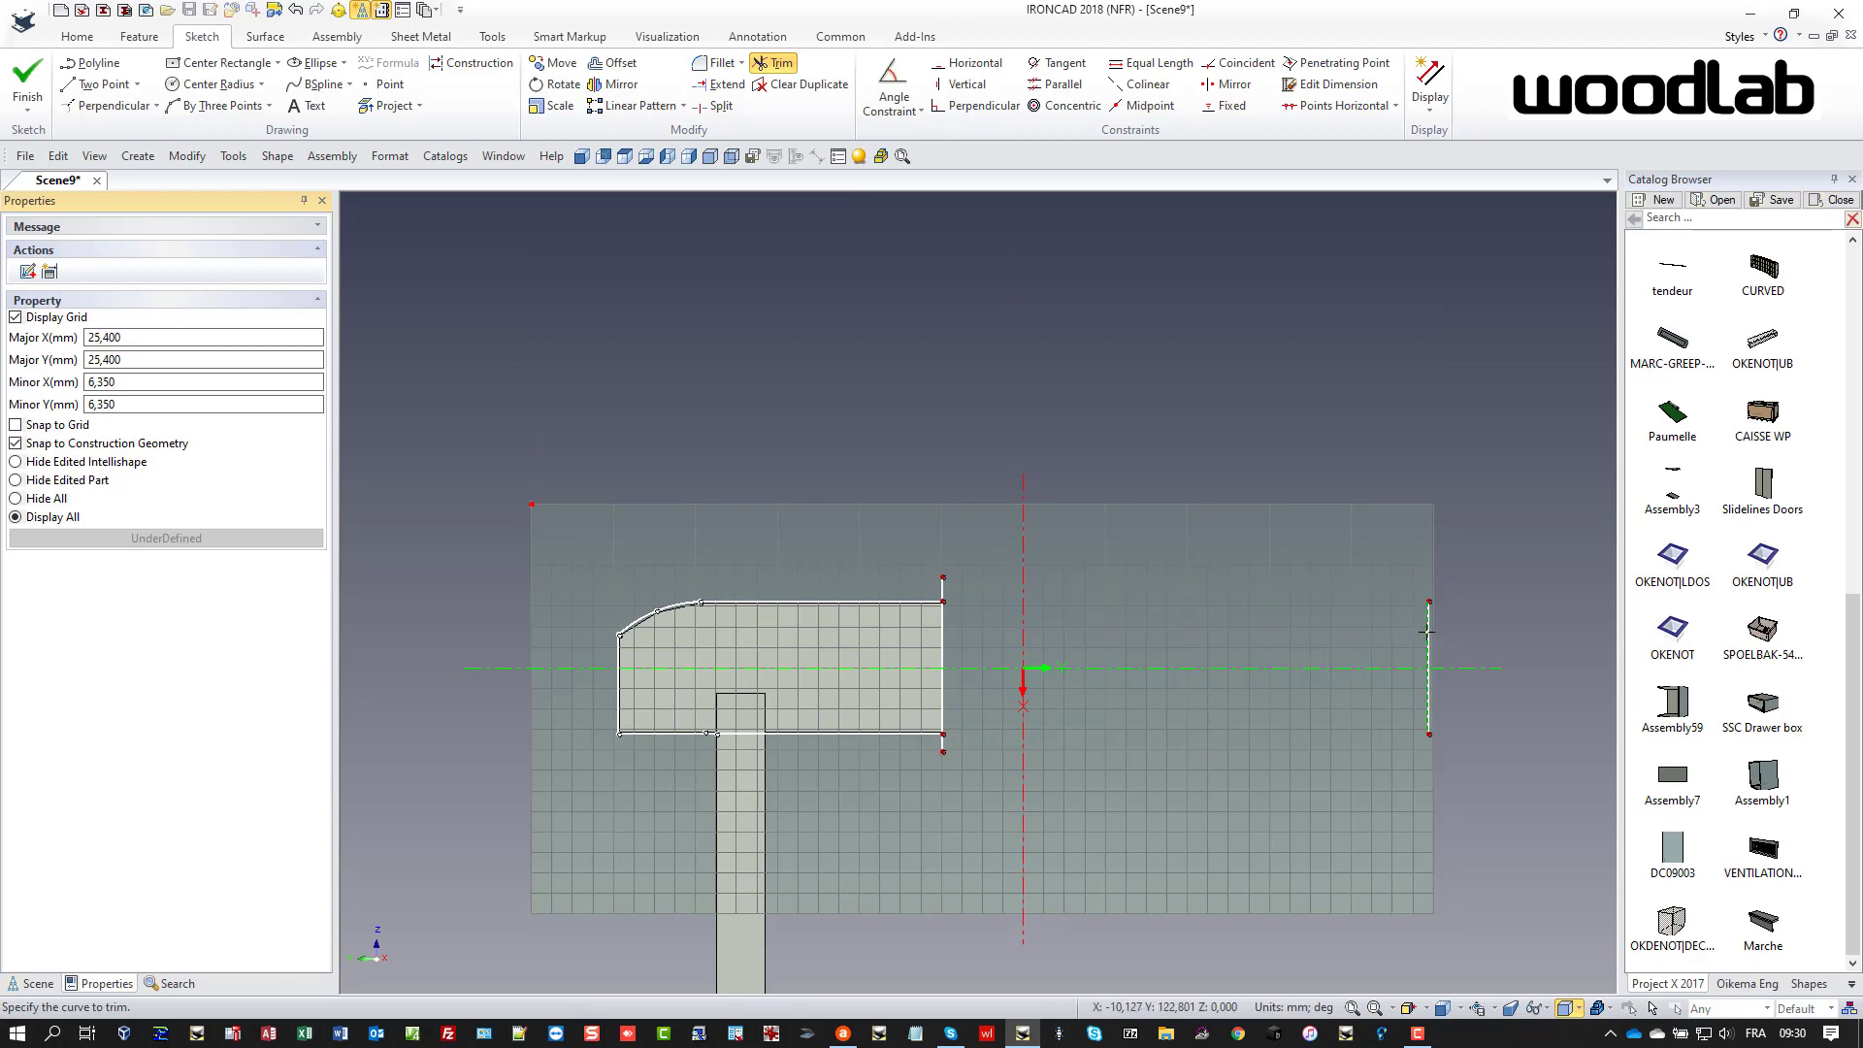
{"action": "left_click", "coordinate": [1428, 641]}
{"action": "left_click", "coordinate": [946, 582]}
{"action": "left_click", "coordinate": [942, 743]}
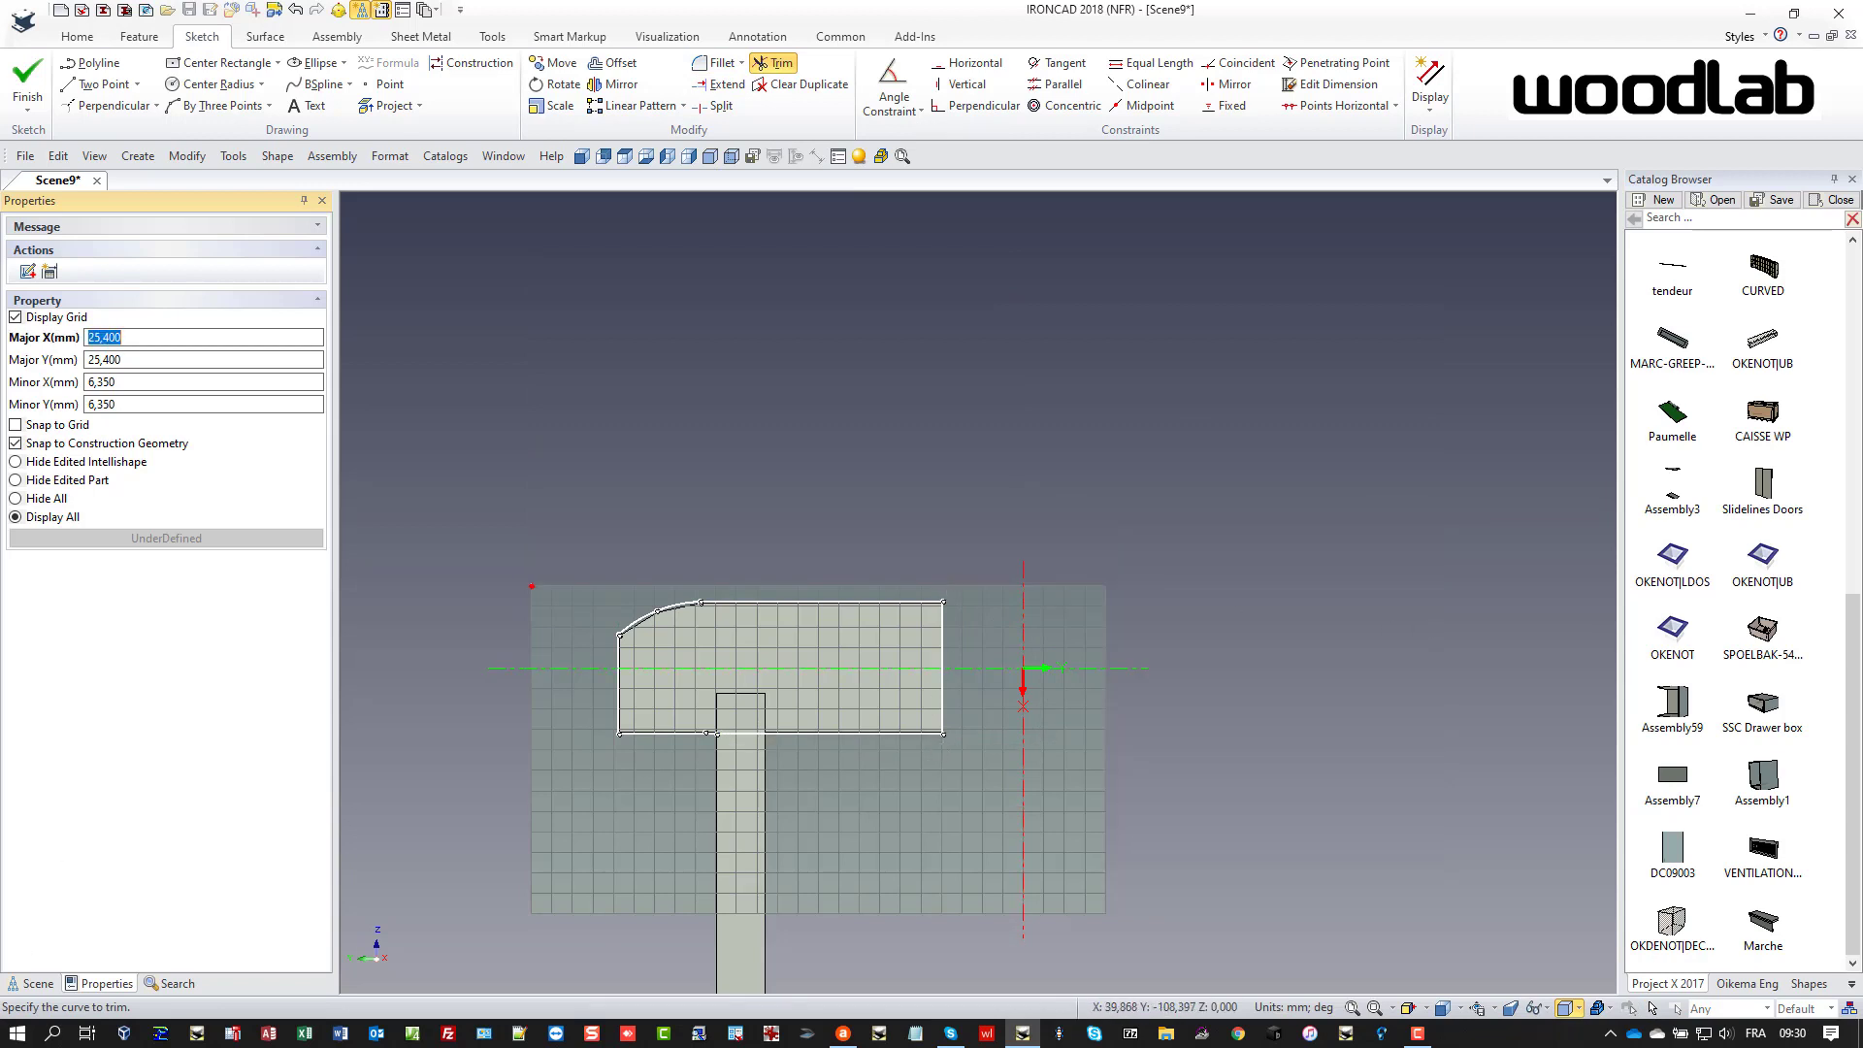
{"action": "left_click", "coordinate": [27, 83]}
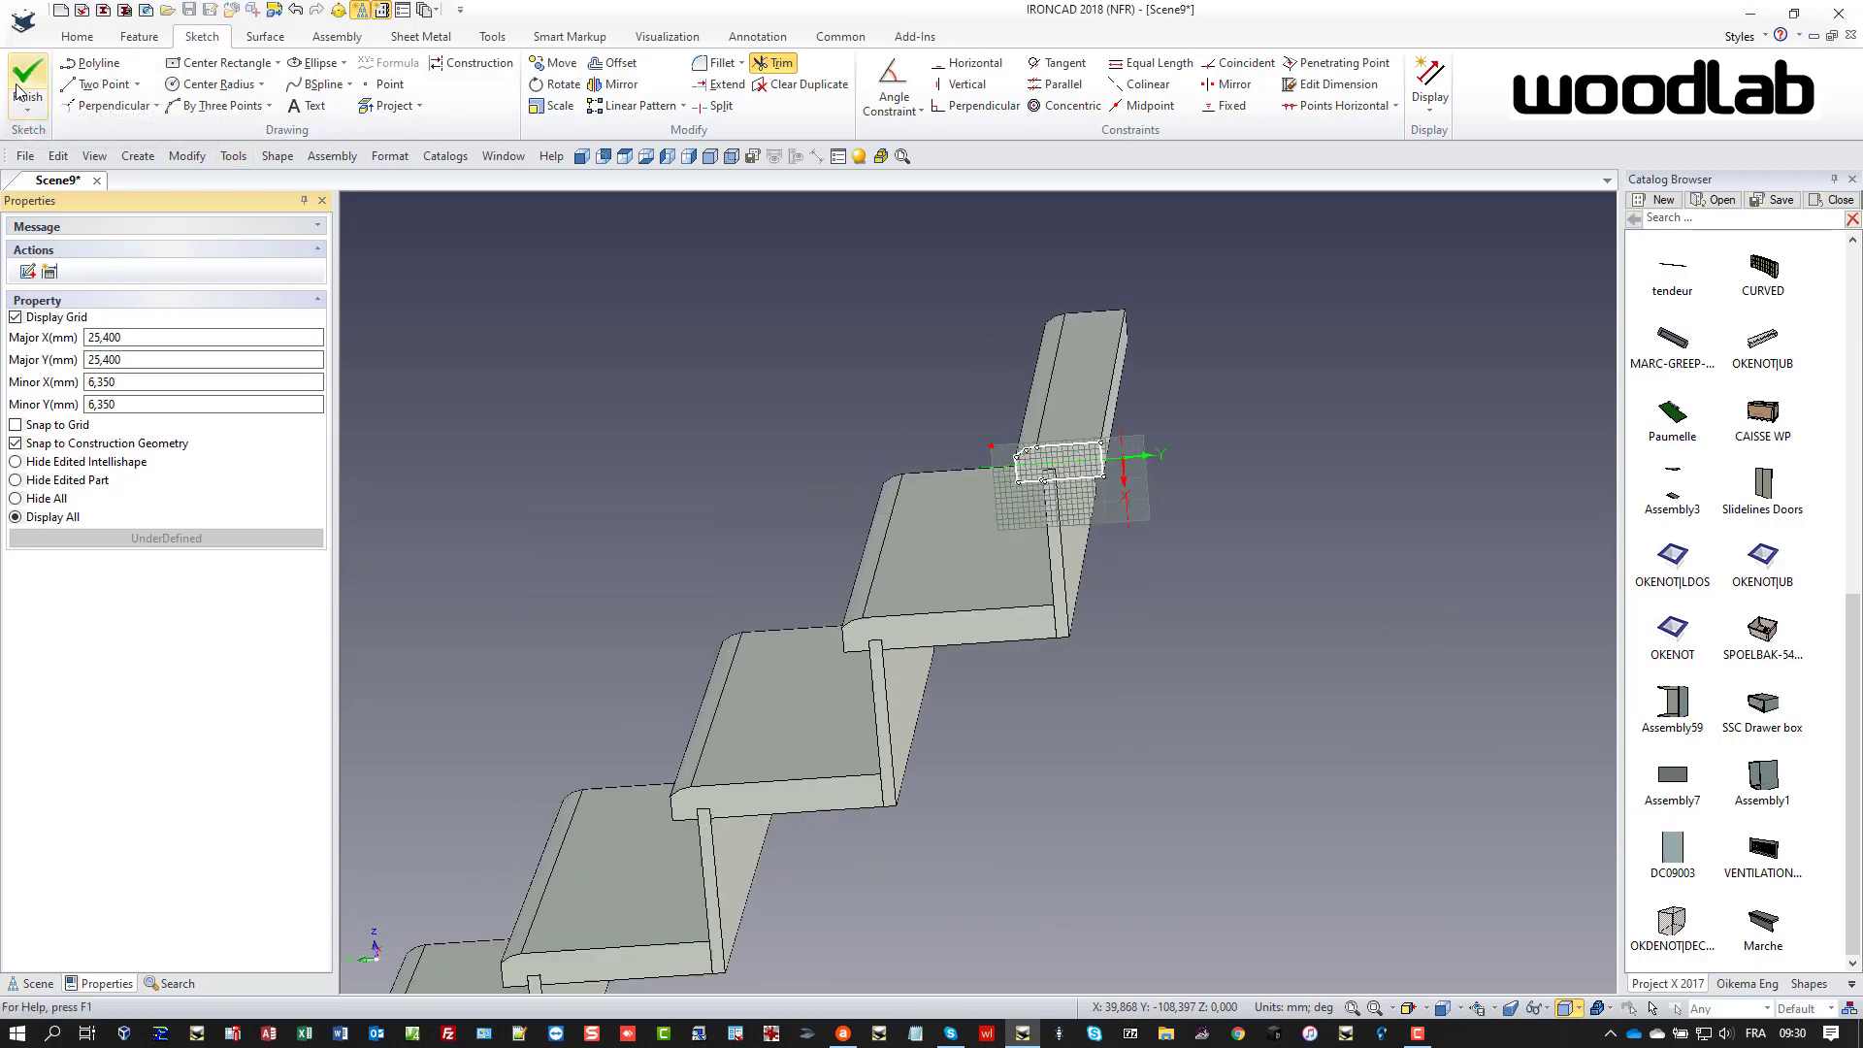
- Add a 714 × 220 × 40 panel in MTX BOULEAU beside the staircase
{"action": "mouse_move", "coordinate": [989, 825]}
{"action": "middle_mouse_down"}
{"action": "mouse_move", "coordinate": [1113, 773]}
{"action": "mouse_move", "coordinate": [1024, 791]}
{"action": "middle_mouse_up"}
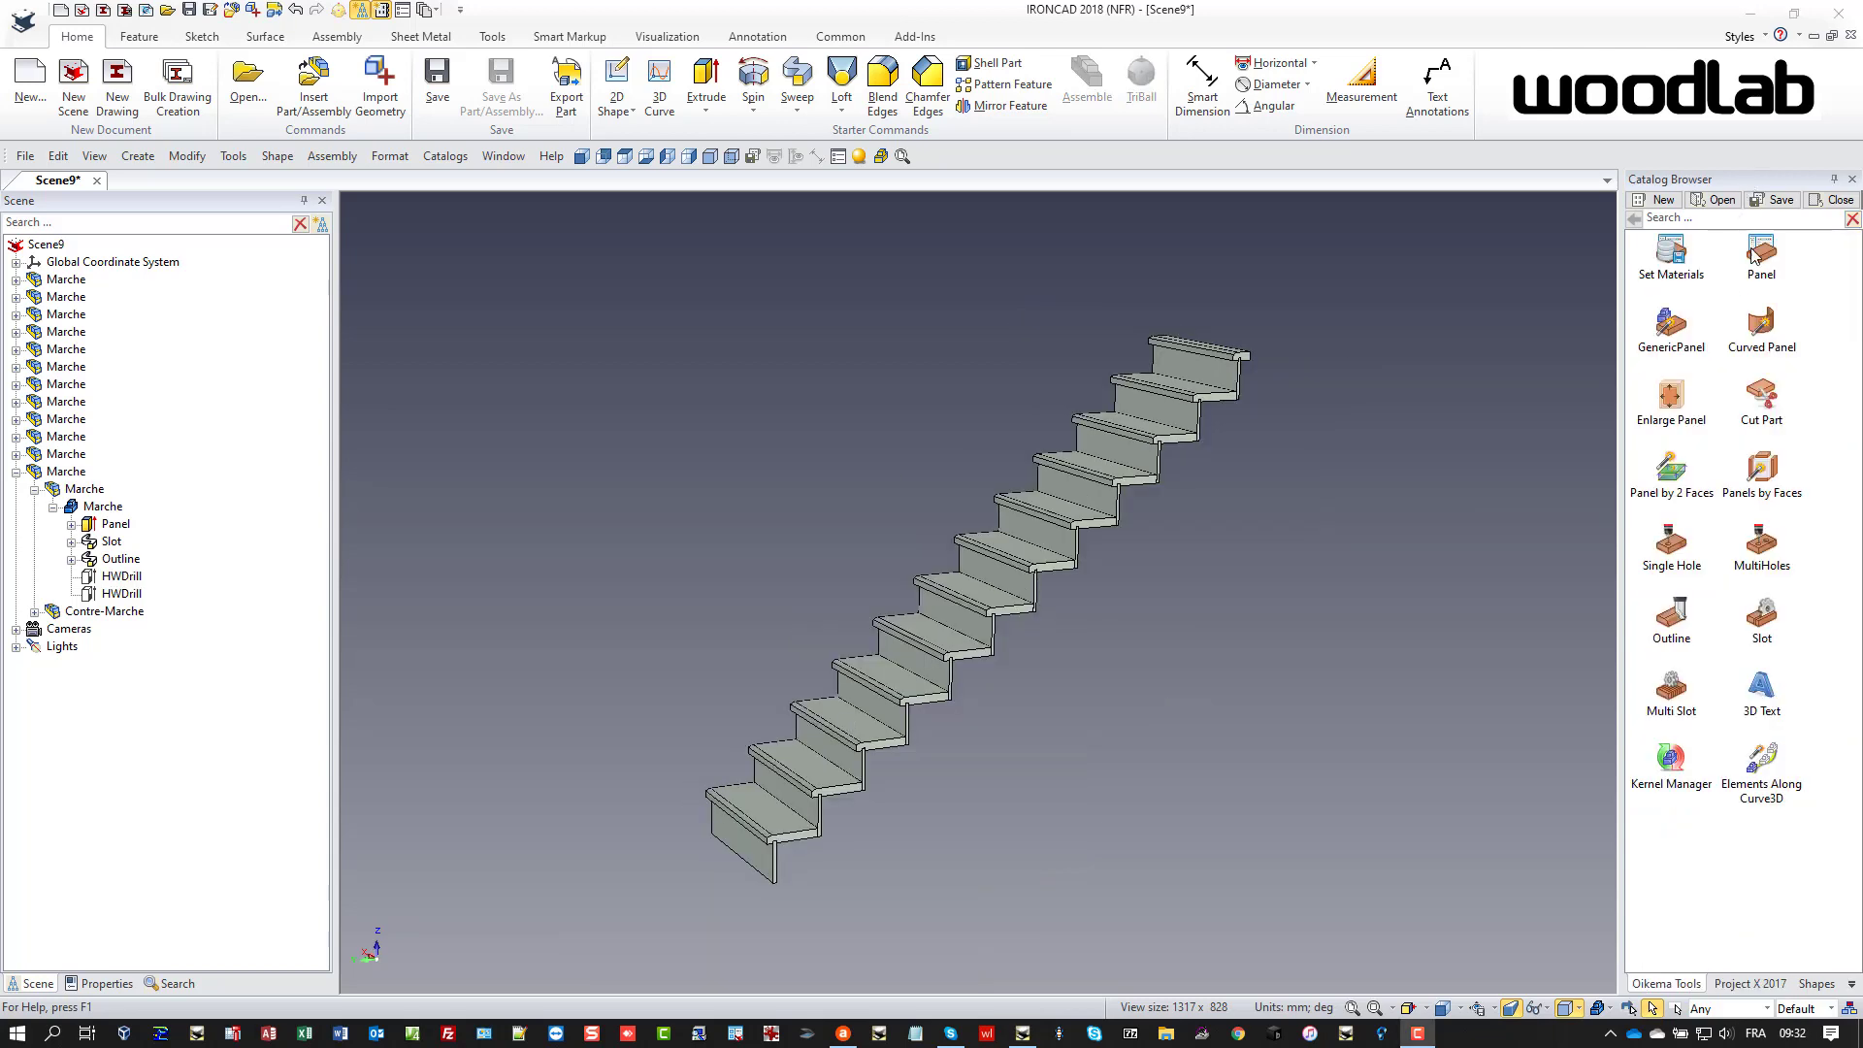
{"action": "left_click_drag", "start_coordinate": [1753, 255], "coordinate": [1203, 771]}
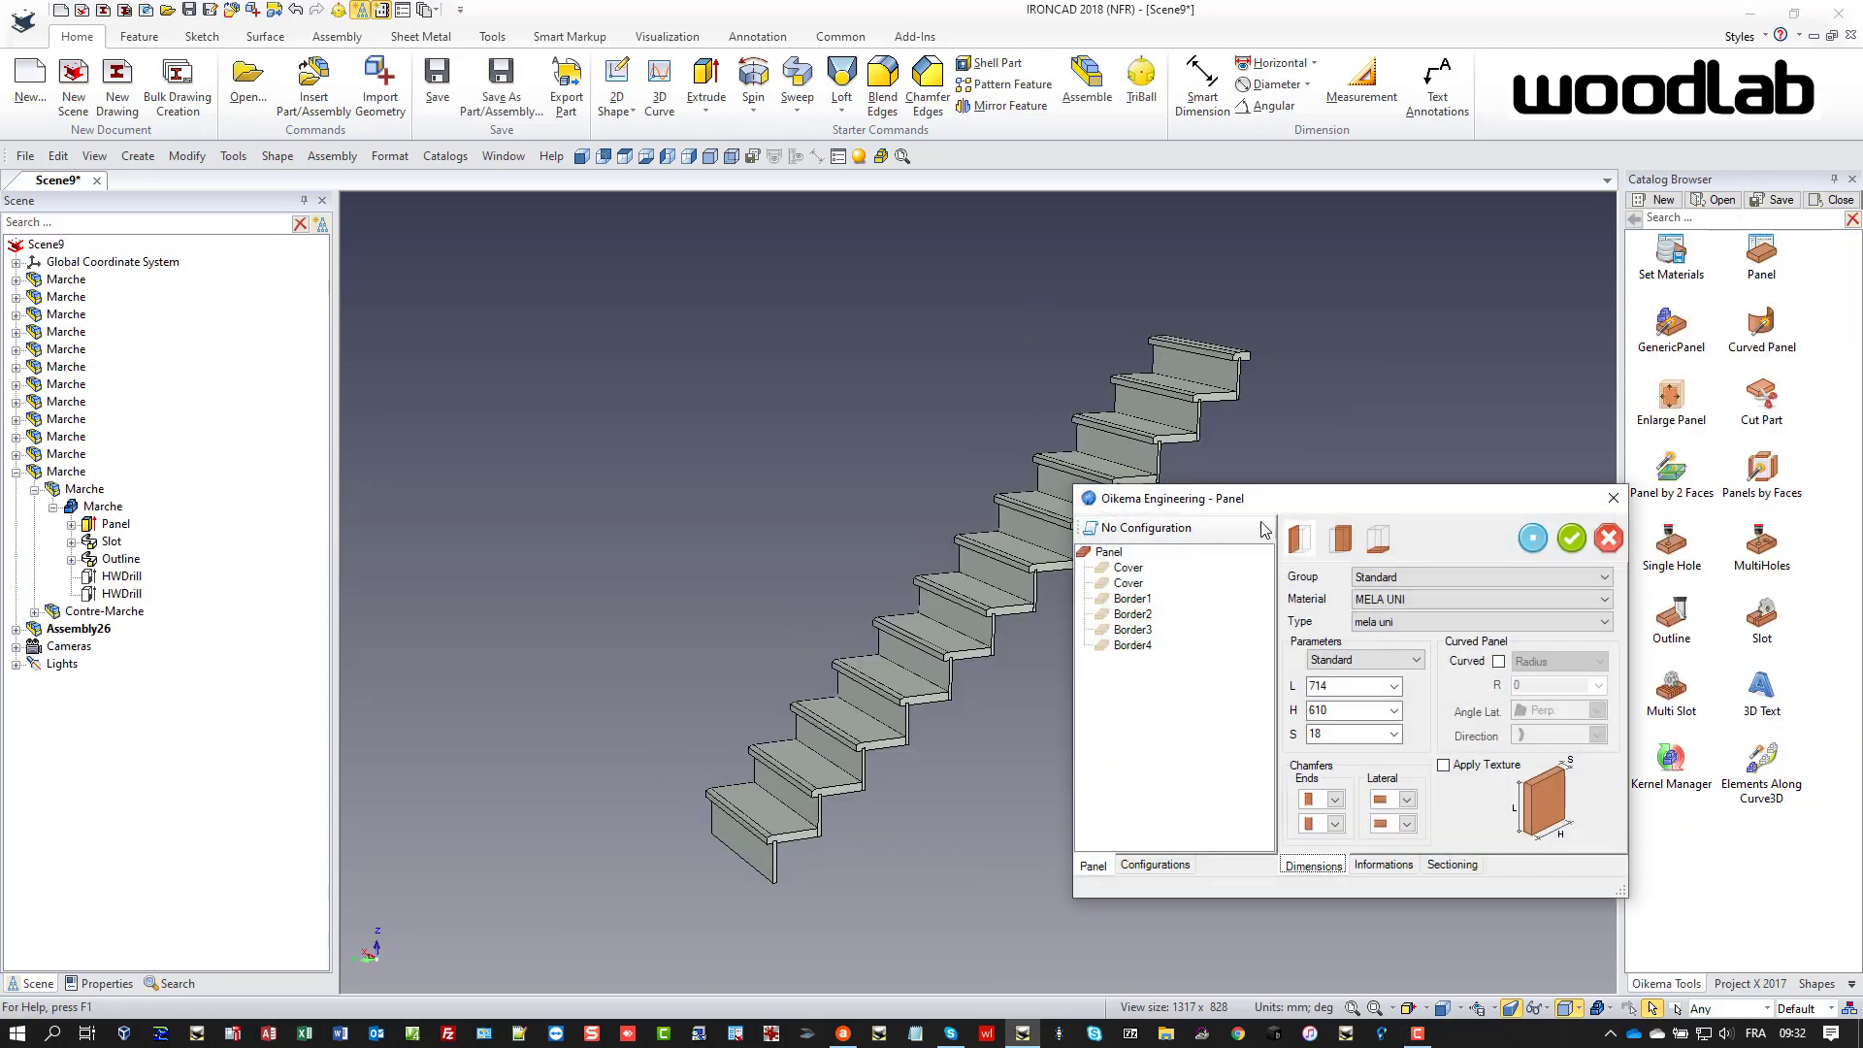
{"action": "left_click_drag", "start_coordinate": [1245, 504], "coordinate": [272, 283]}
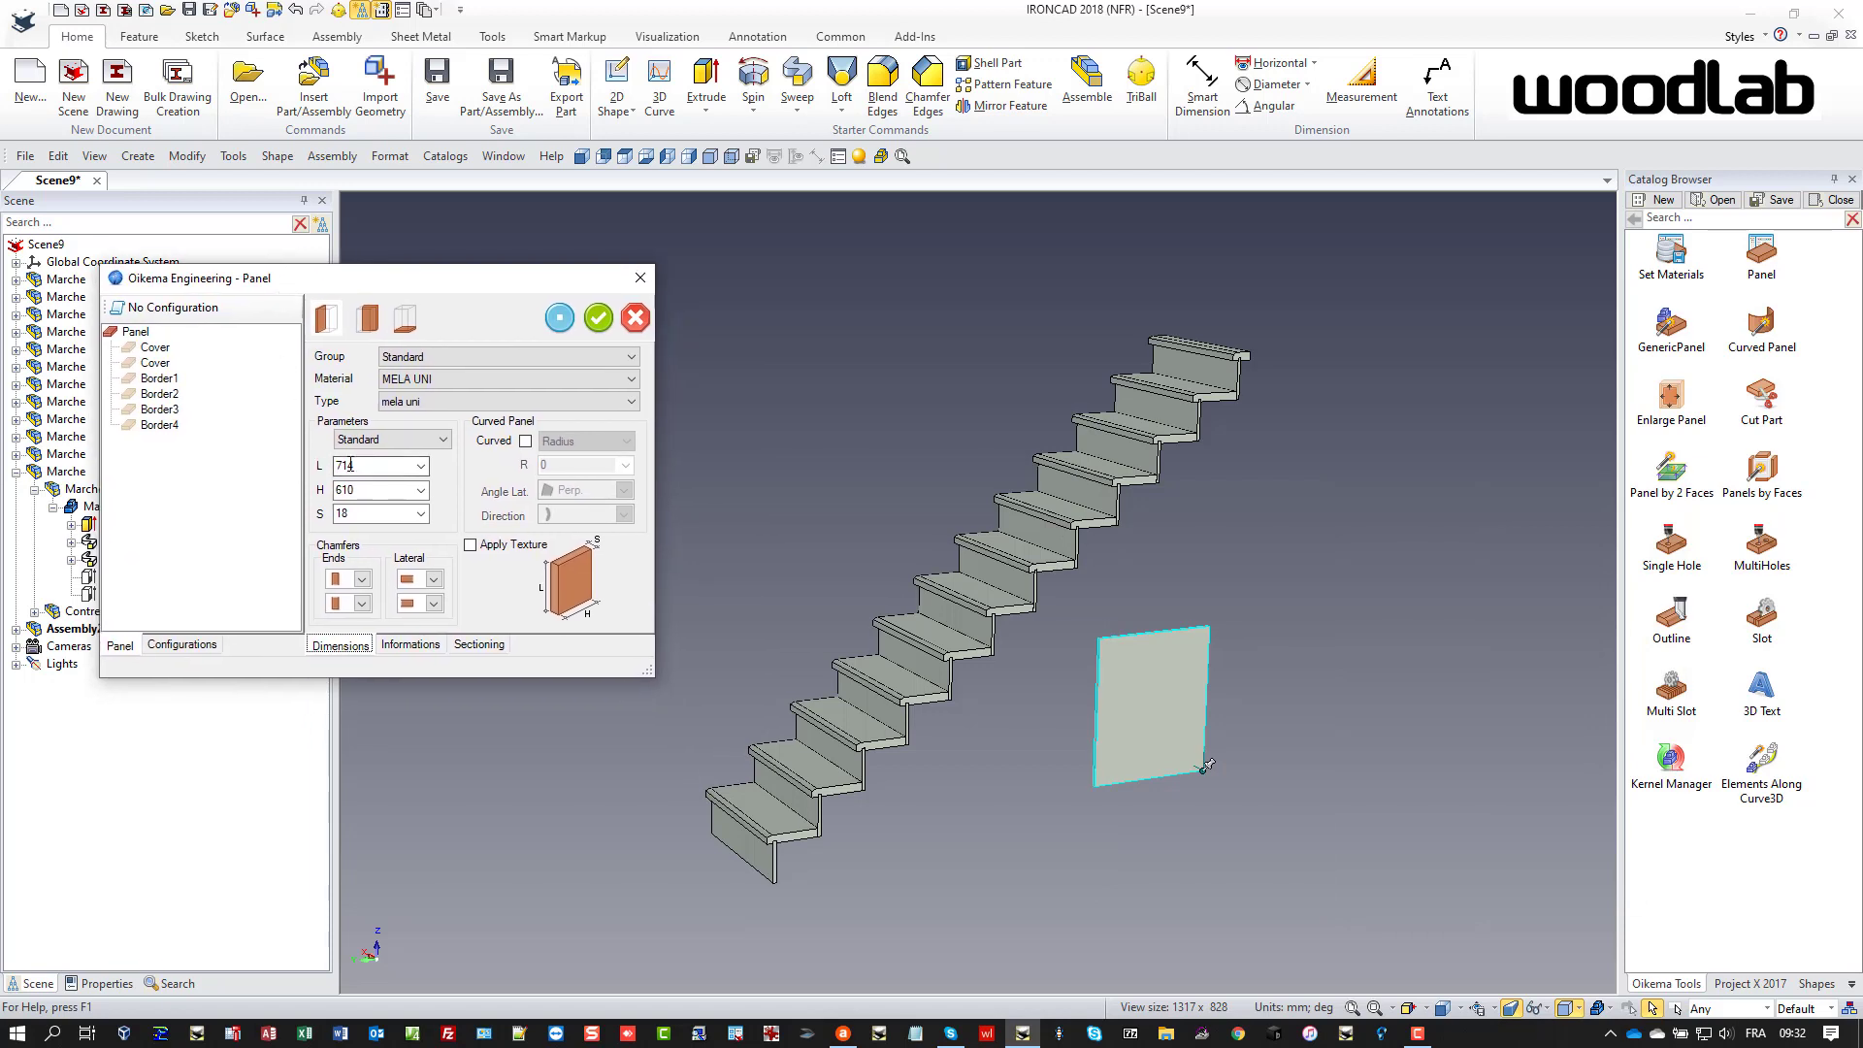
{"action": "double_click", "coordinate": [366, 492]}
{"action": "type", "text": "0"}
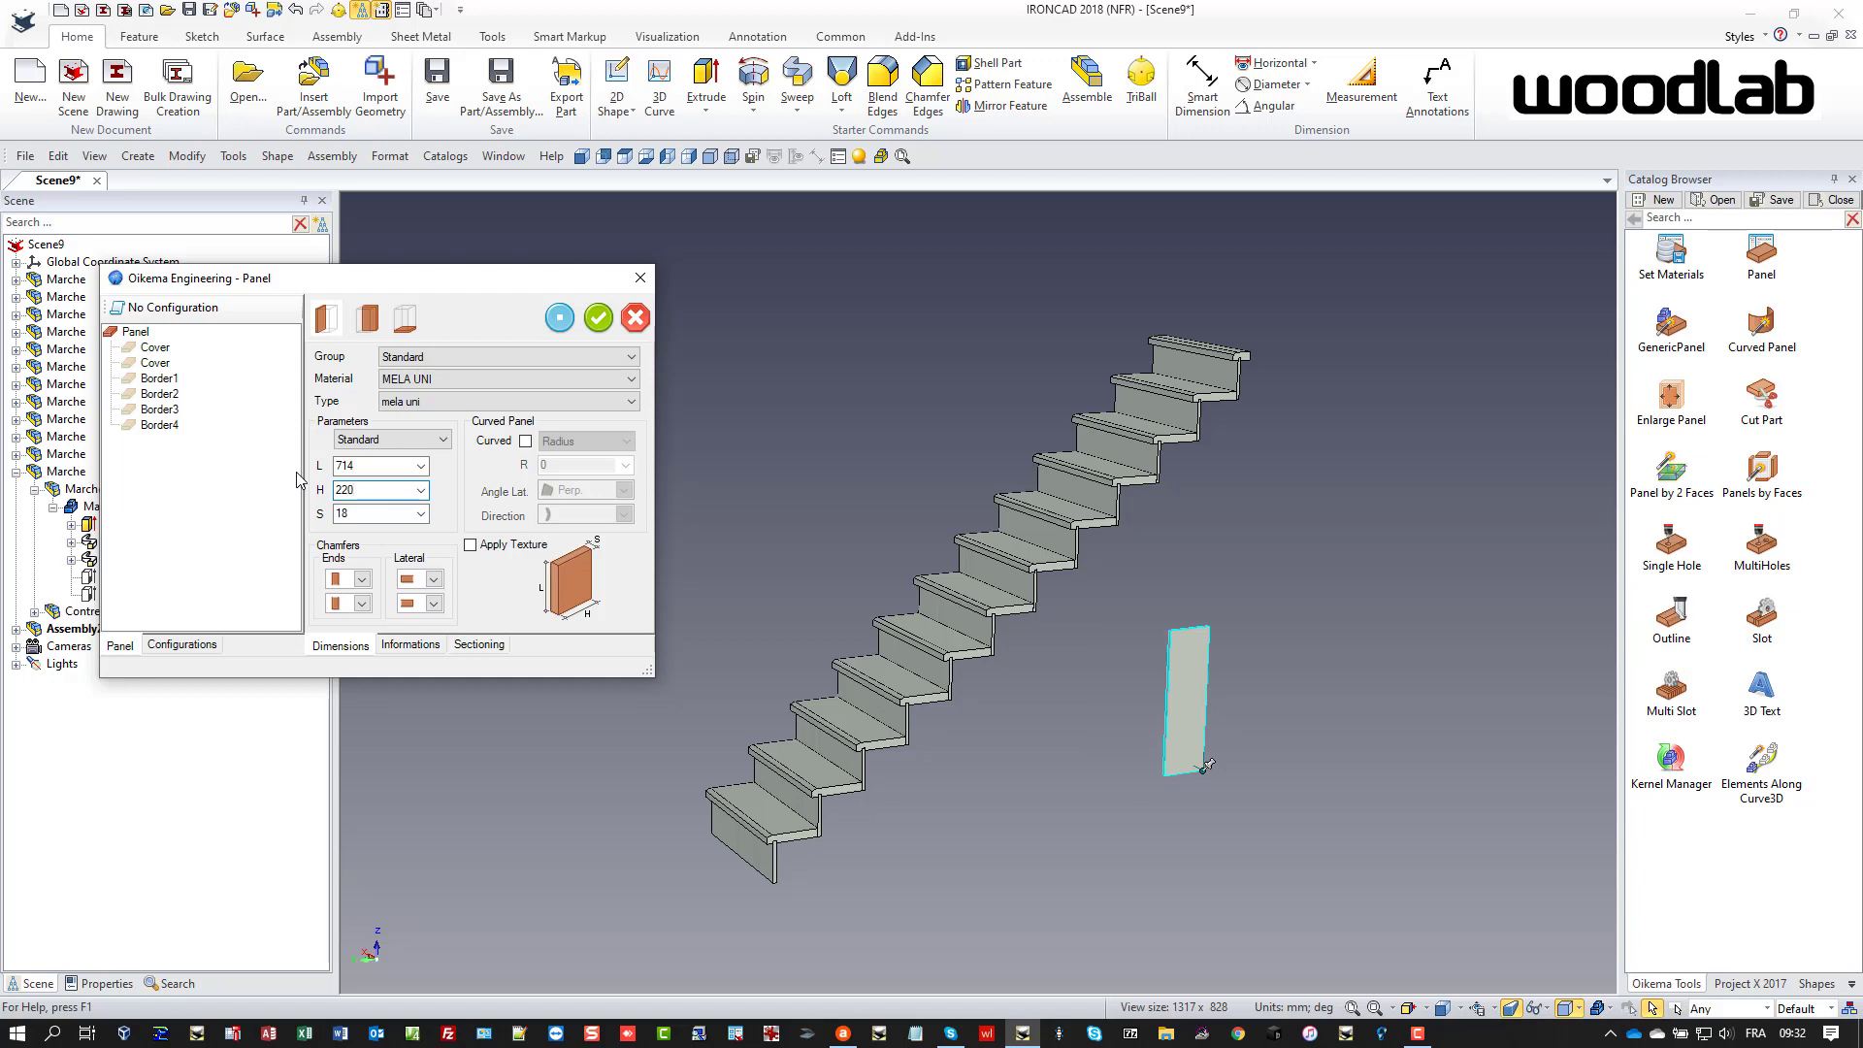
{"action": "key", "text": "Tab"}
{"action": "type", "text": "40"}
{"action": "left_click", "coordinate": [417, 379]}
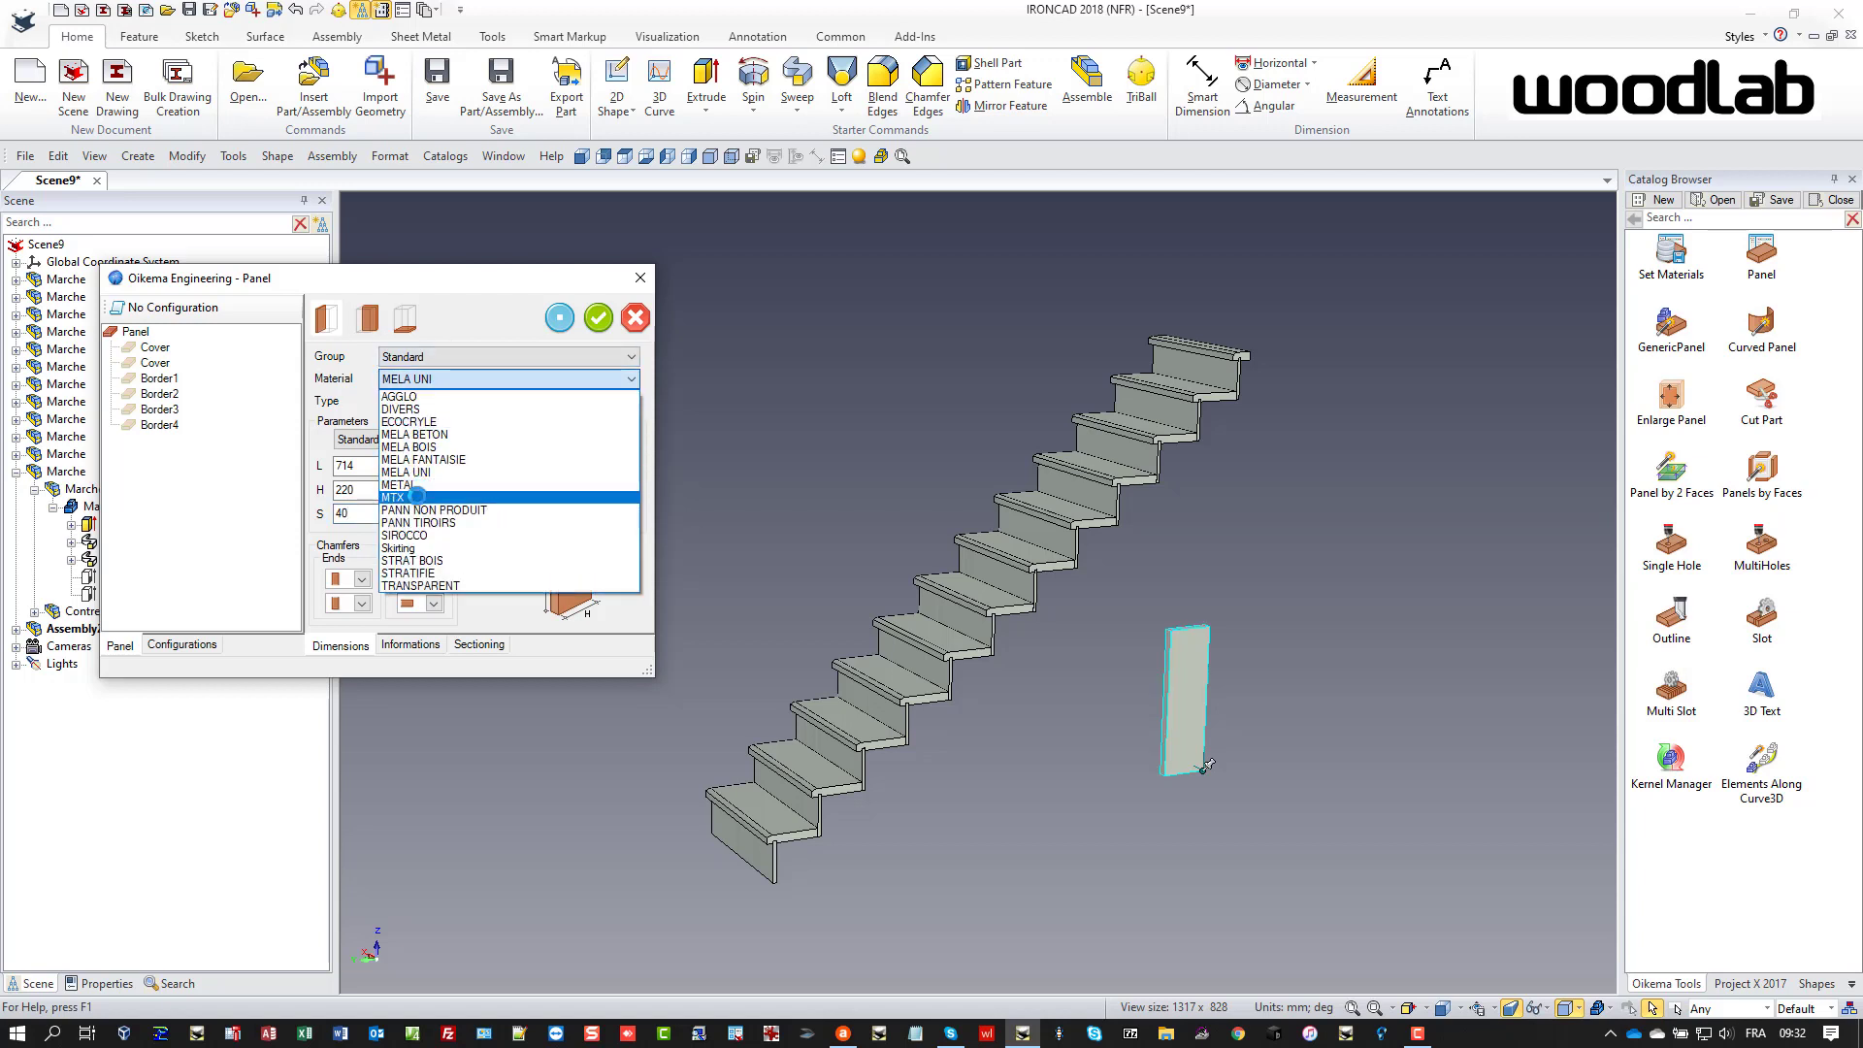
{"action": "left_click", "coordinate": [418, 496]}
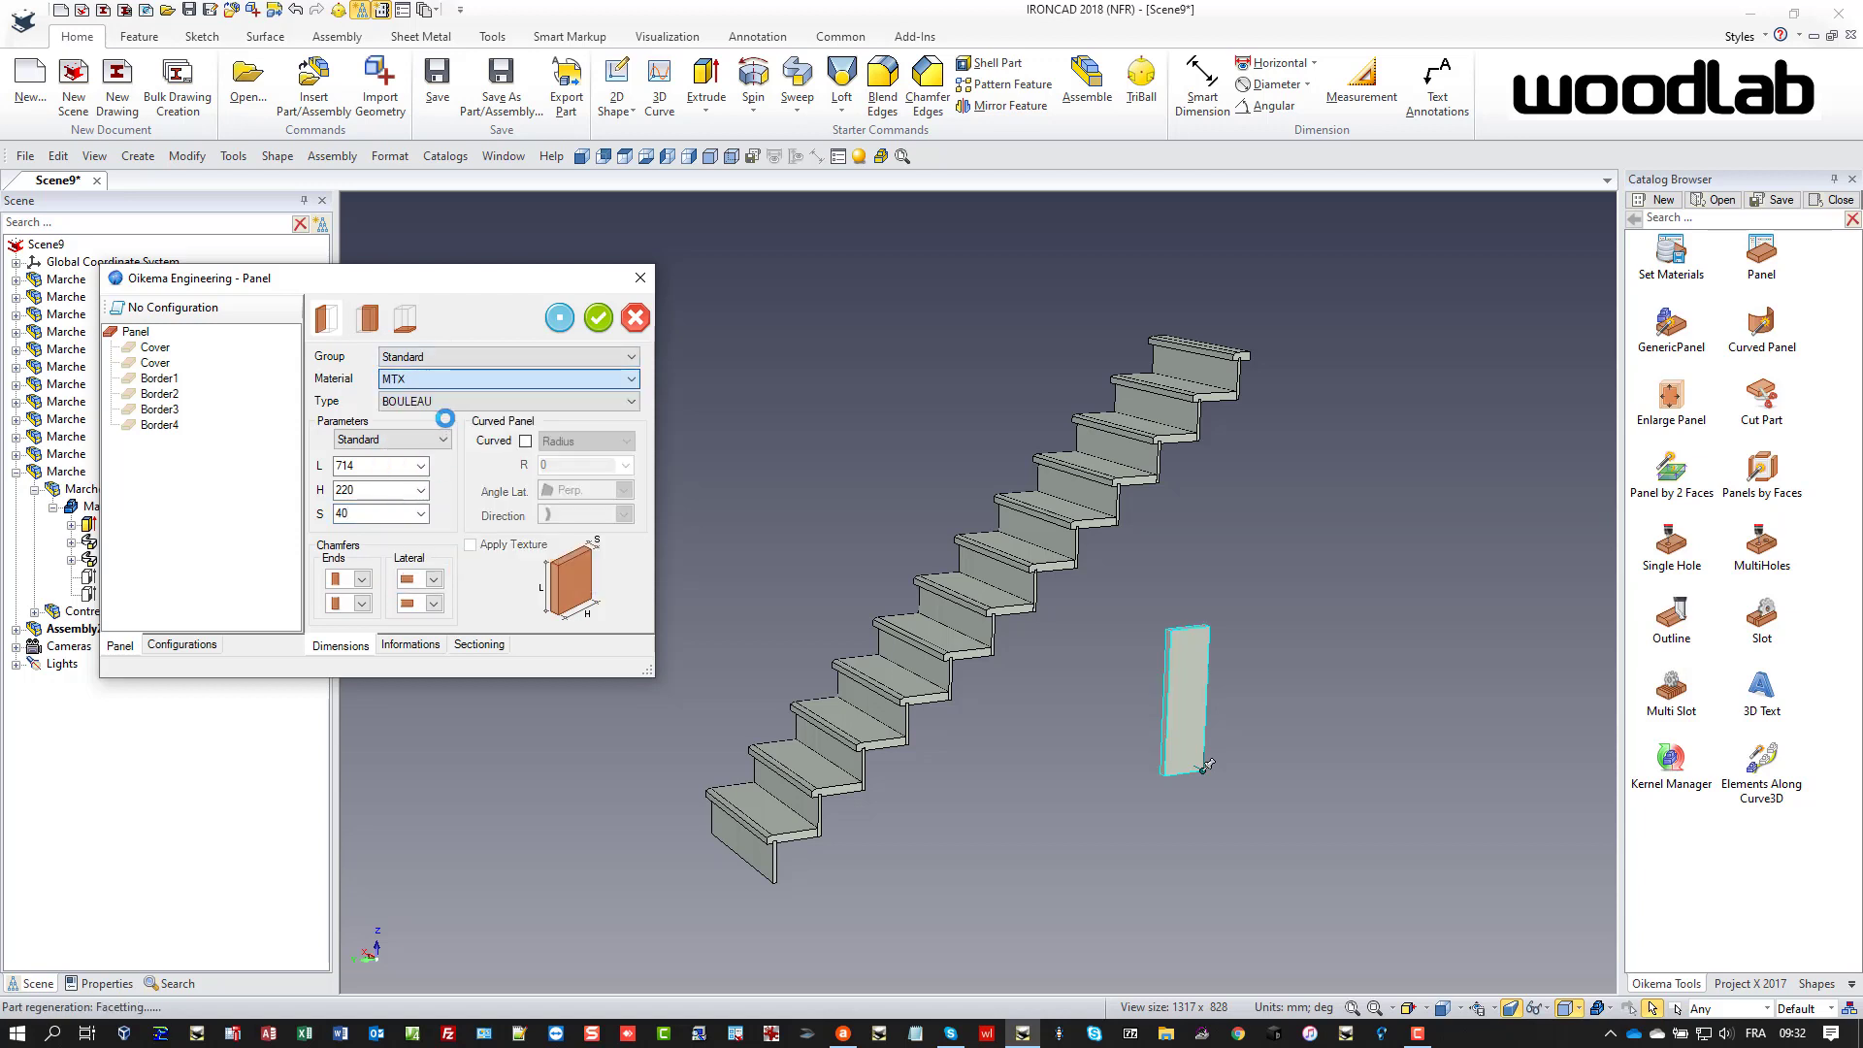
{"action": "left_click", "coordinate": [599, 319]}
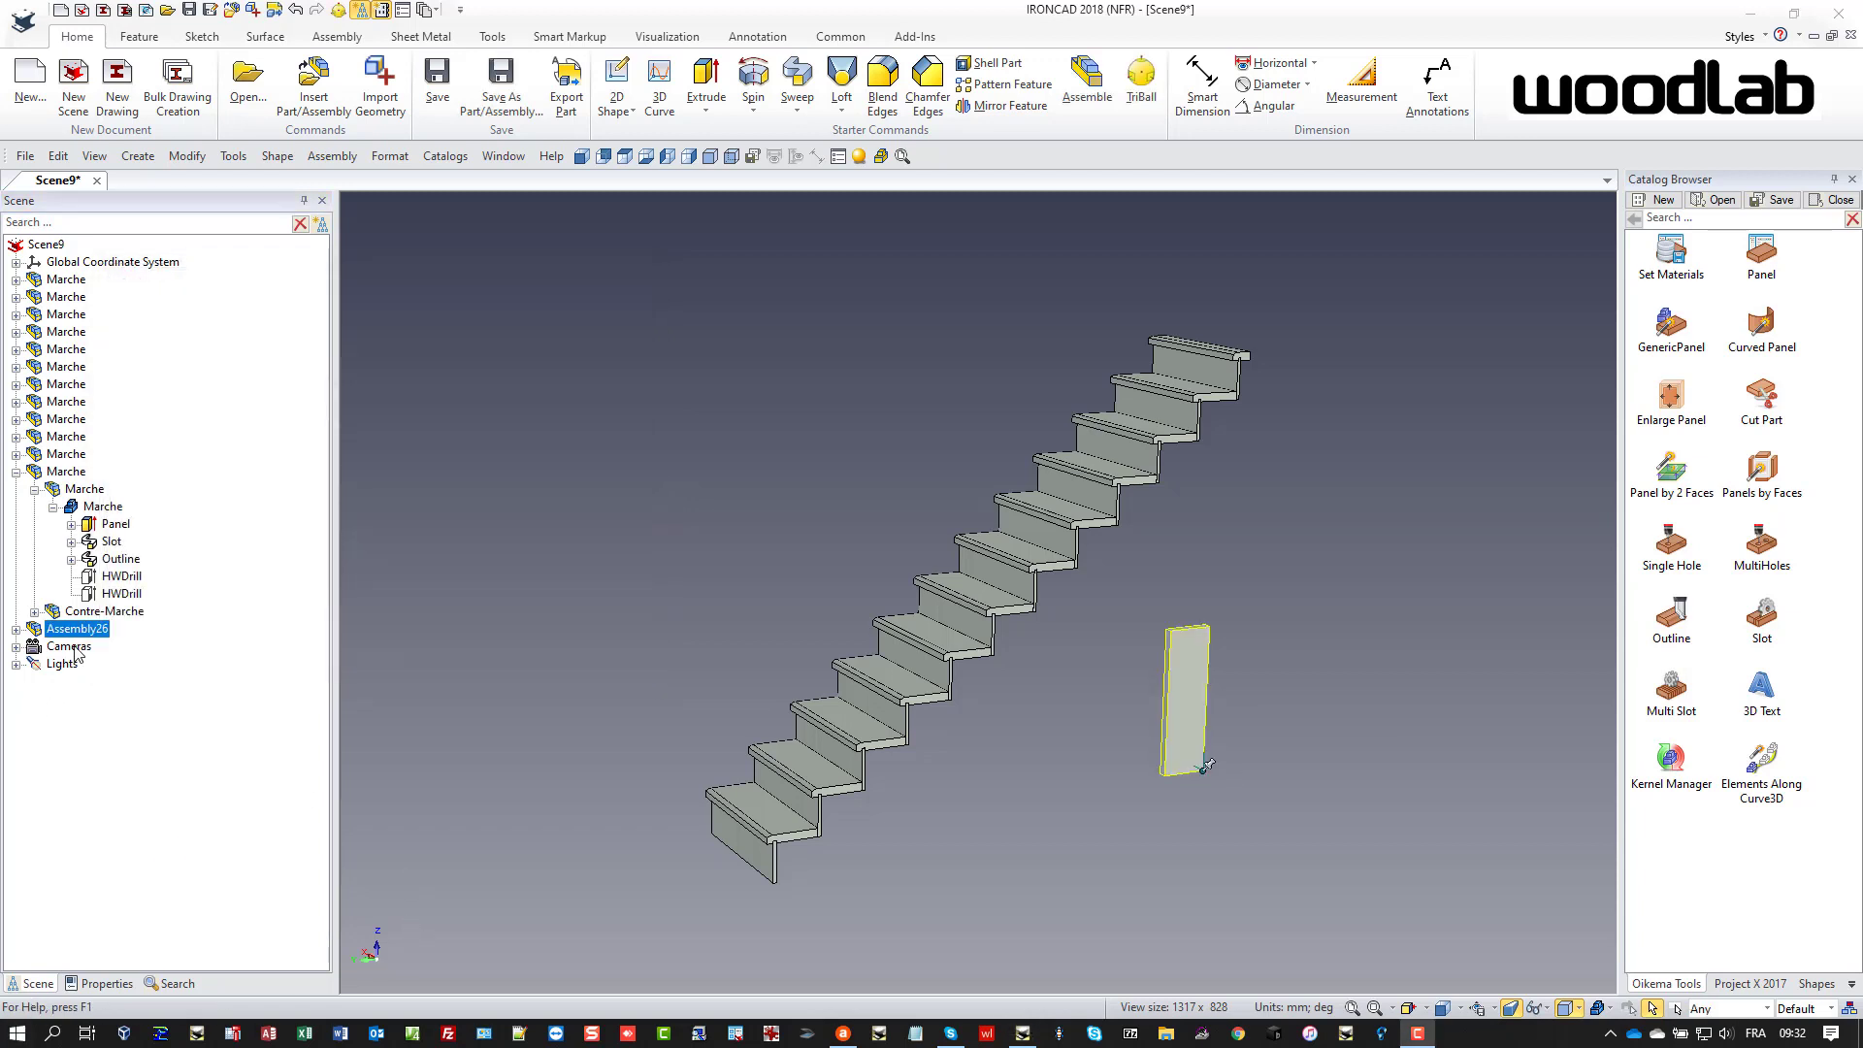
- Rename Assembly26 to 'Limon Droit' and reselect the panel
{"action": "key", "text": "F2"}
{"action": "key", "text": "ctrl+a"}
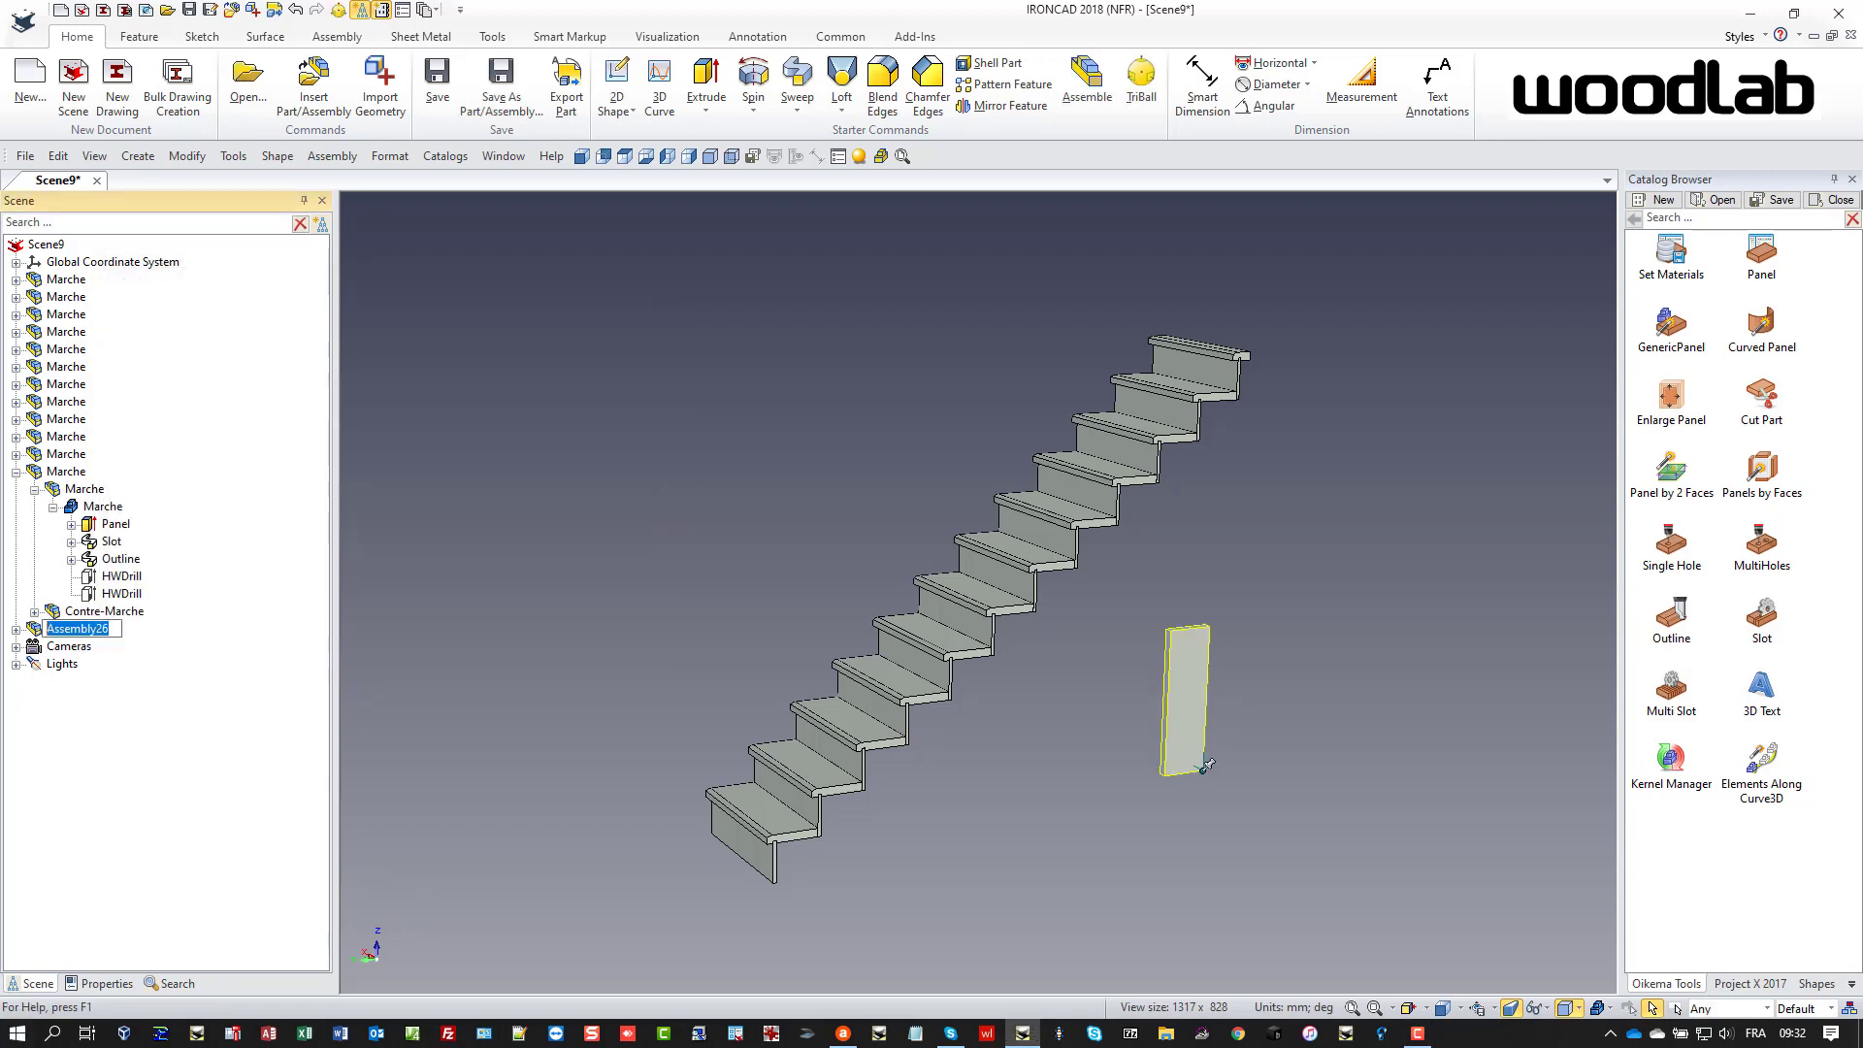
{"action": "type", "text": "Limon Droit"}
{"action": "key", "text": "Return"}
{"action": "left_click", "coordinate": [559, 525]}
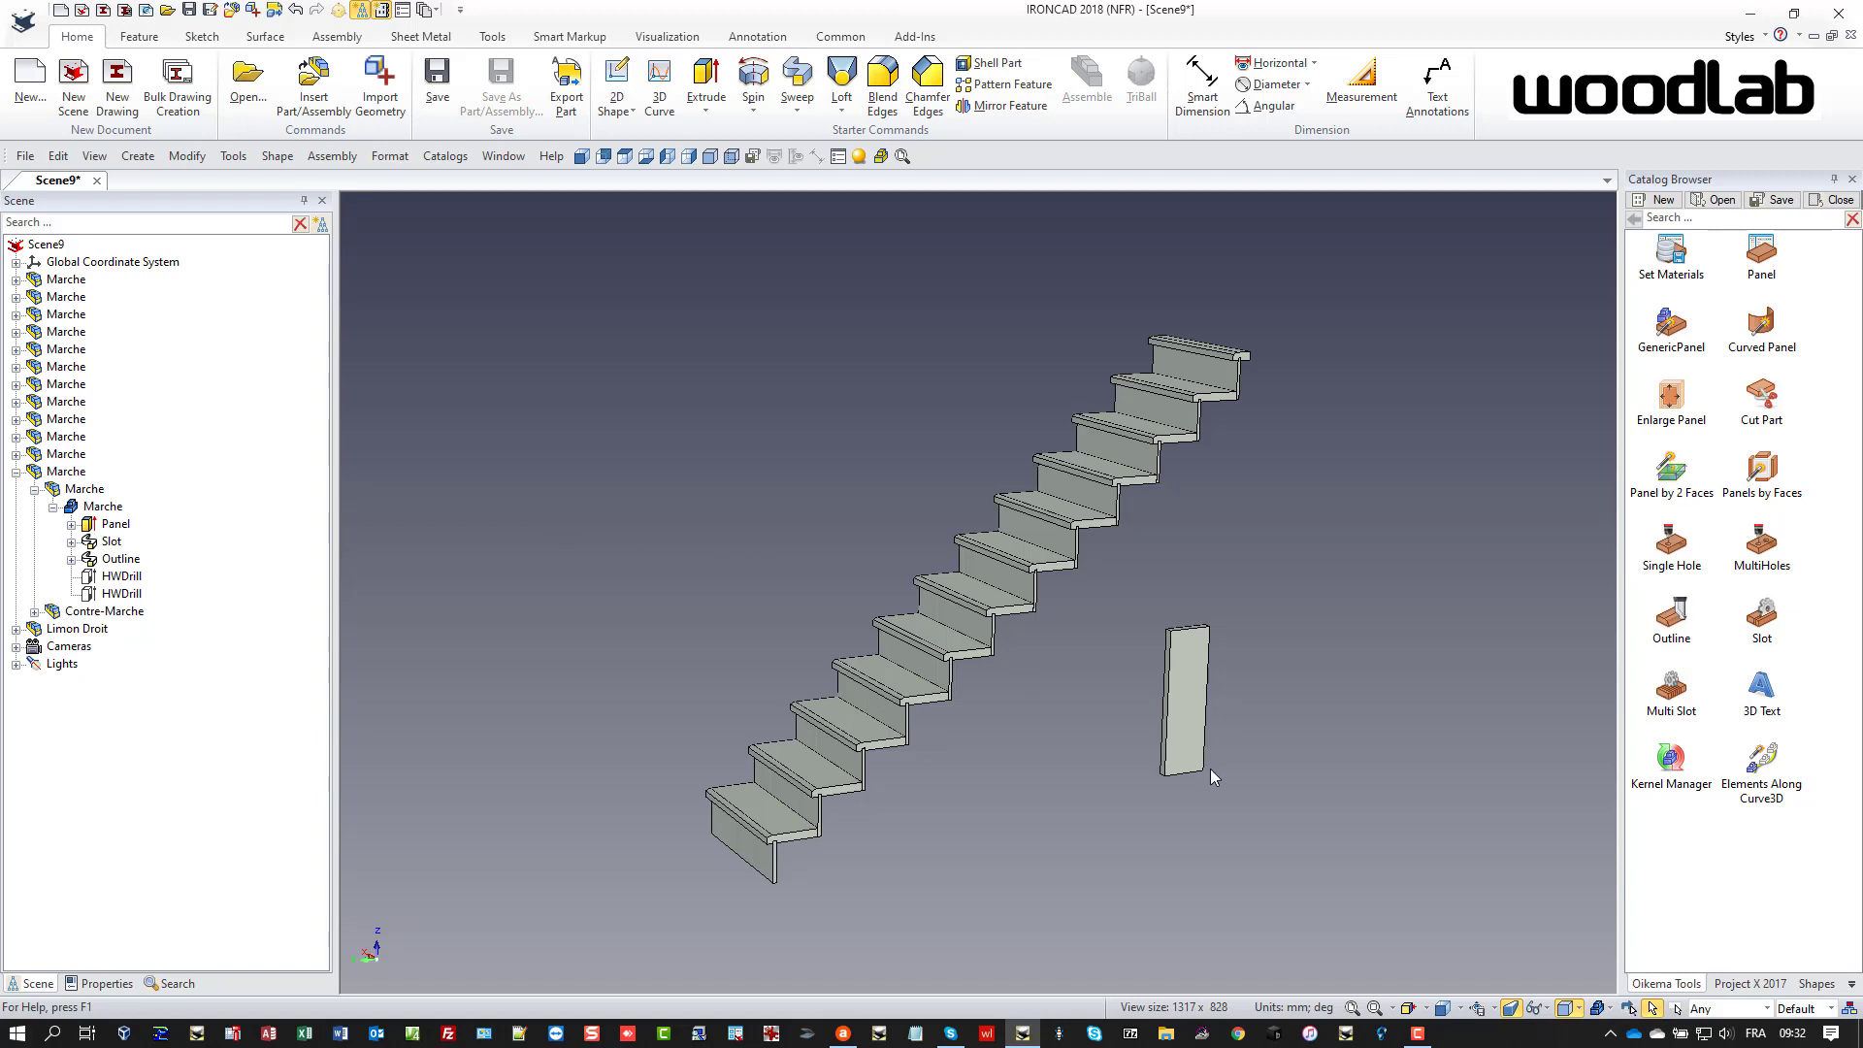
{"action": "left_click", "coordinate": [1182, 749]}
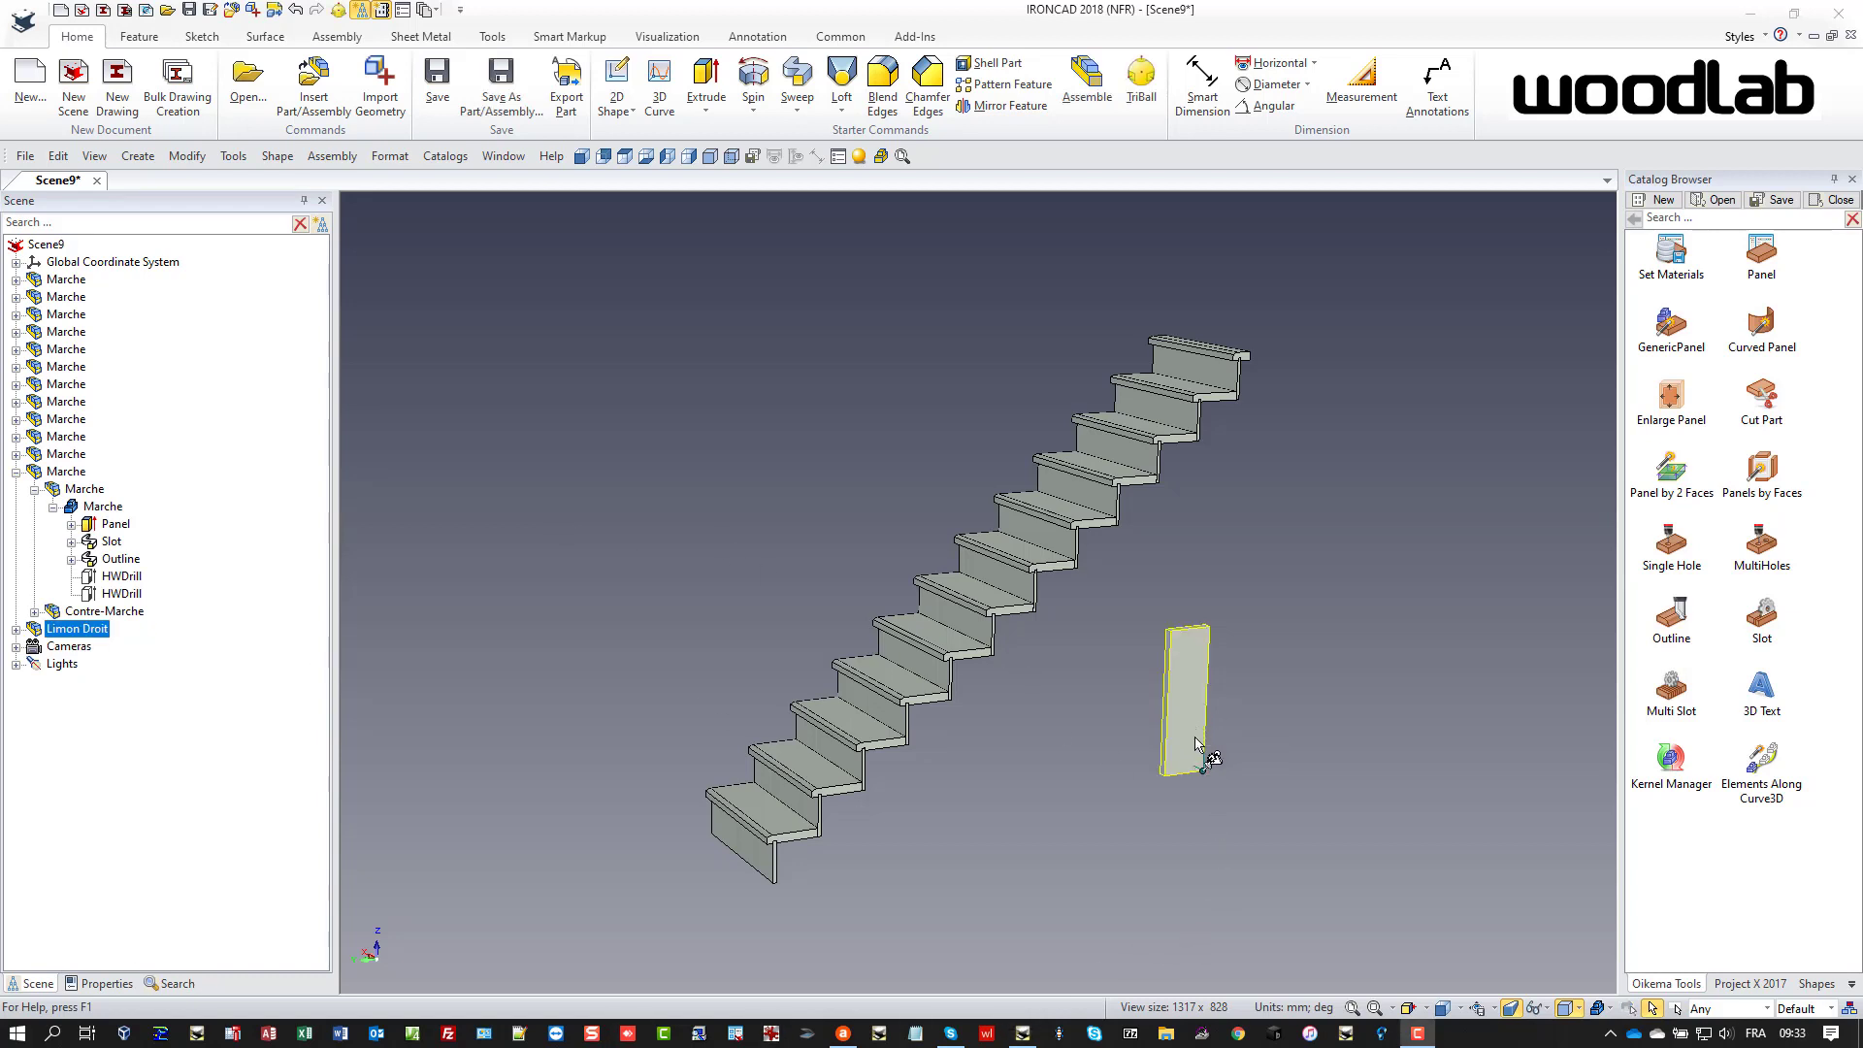
- Select the Limon Droit panel and attempt a TriBall To Point move, then exit TriBall
{"action": "left_click", "coordinate": [1203, 772]}
{"action": "key", "text": "F10"}
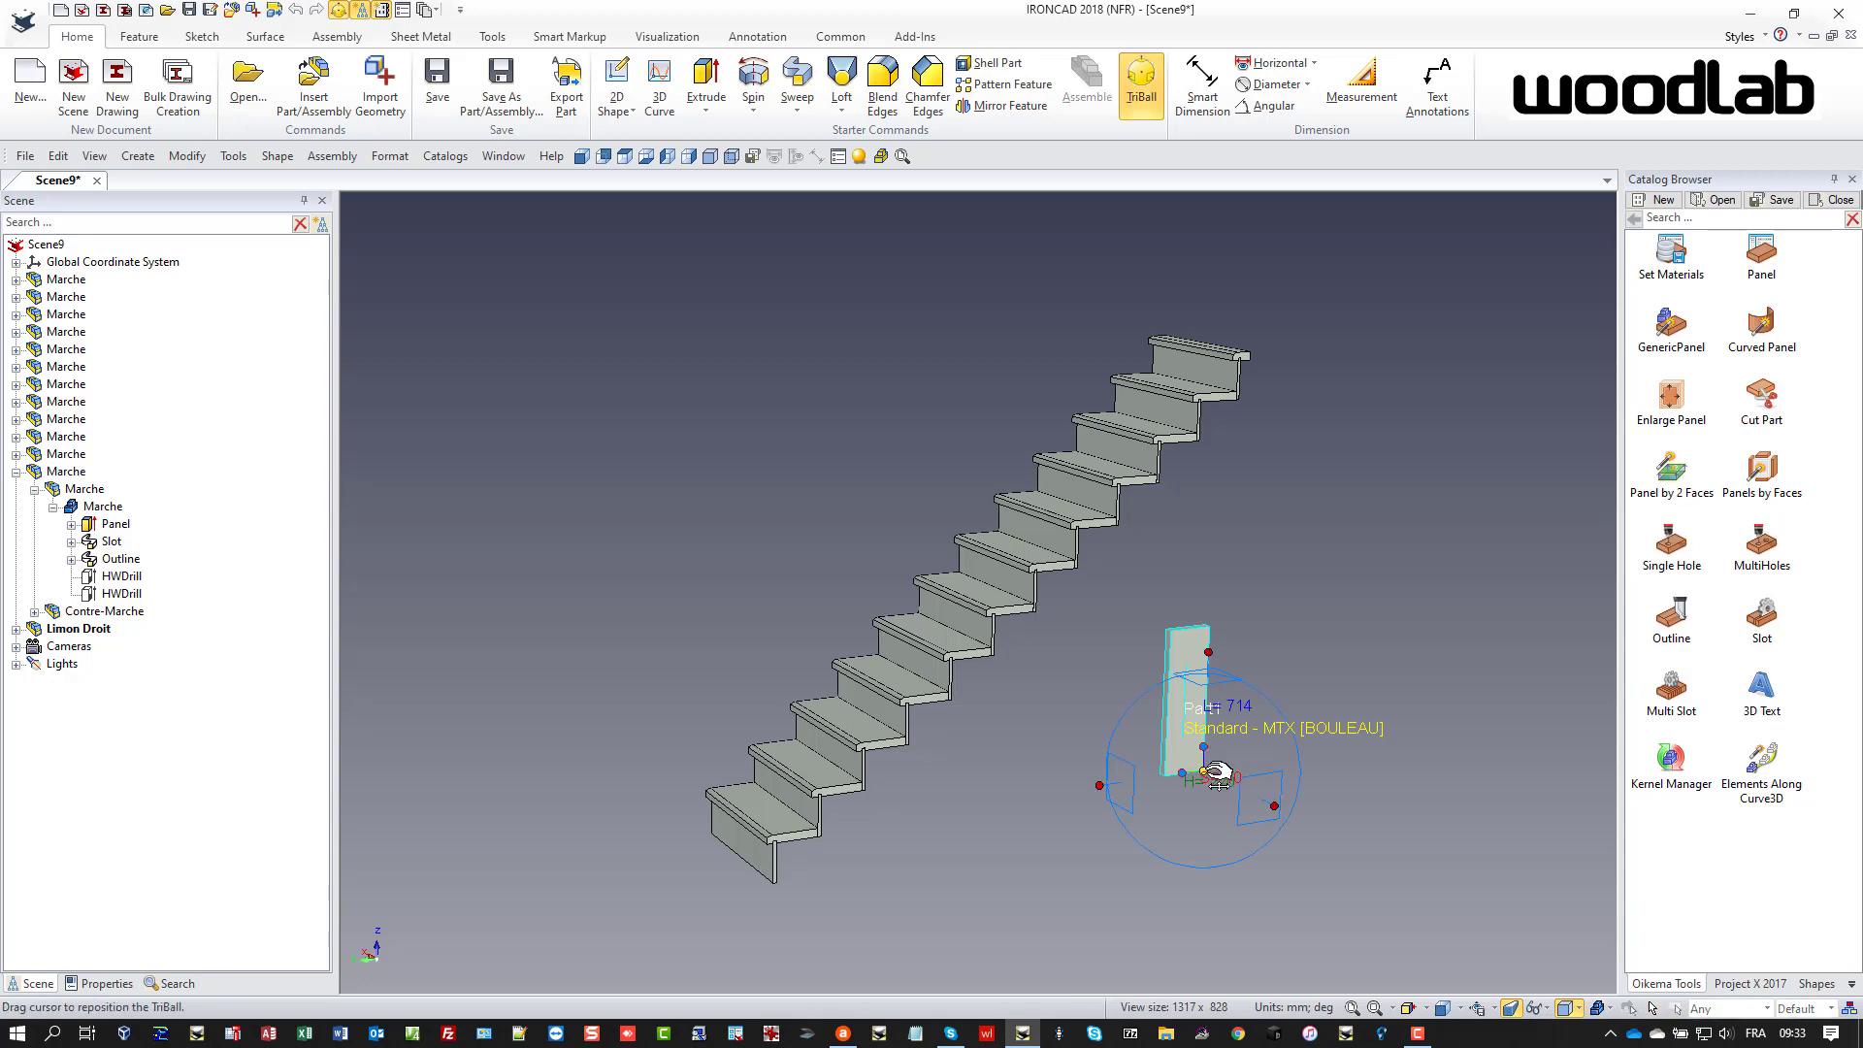
{"action": "right_click", "coordinate": [1205, 772]}
{"action": "scroll", "coordinate": [790, 882], "scroll_direction": "up", "scroll_amount": 3}
{"action": "scroll", "coordinate": [879, 722], "scroll_direction": "up", "scroll_amount": 2}
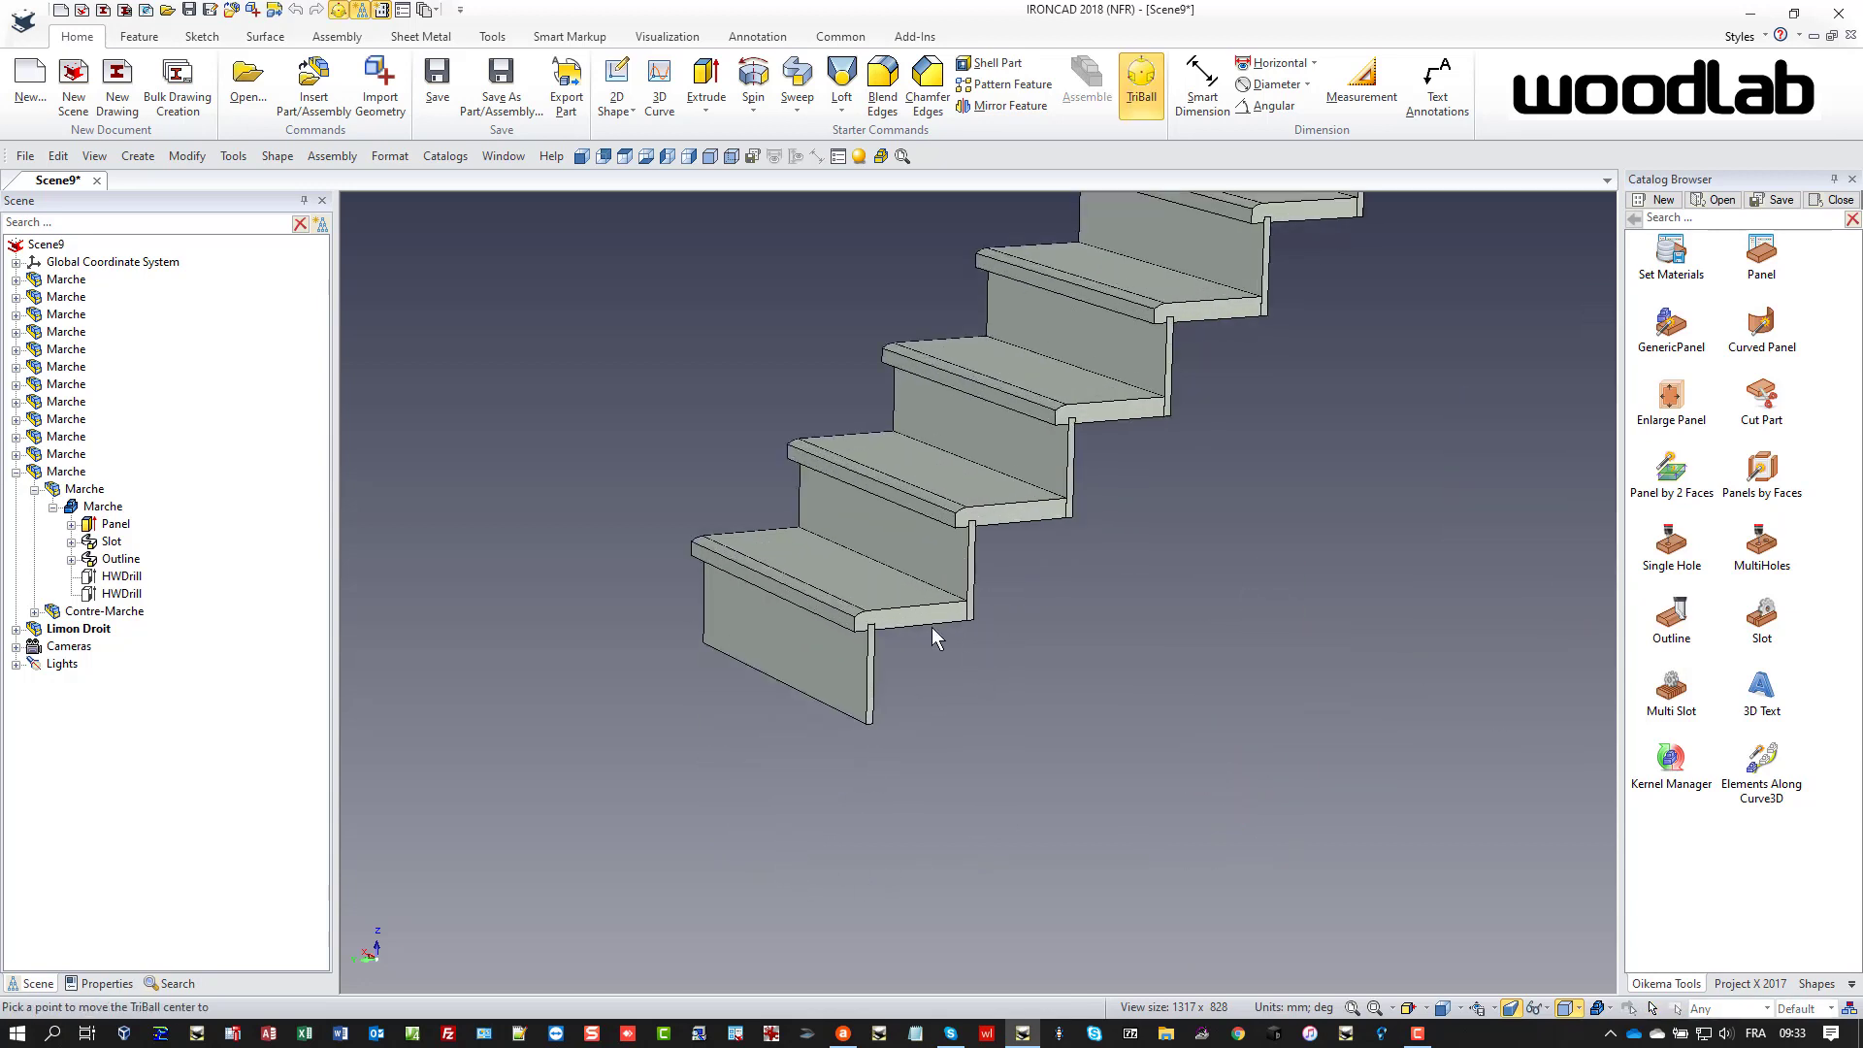
{"action": "left_click", "coordinate": [77, 629]}
{"action": "scroll", "coordinate": [1159, 740], "scroll_direction": "up", "scroll_amount": 3}
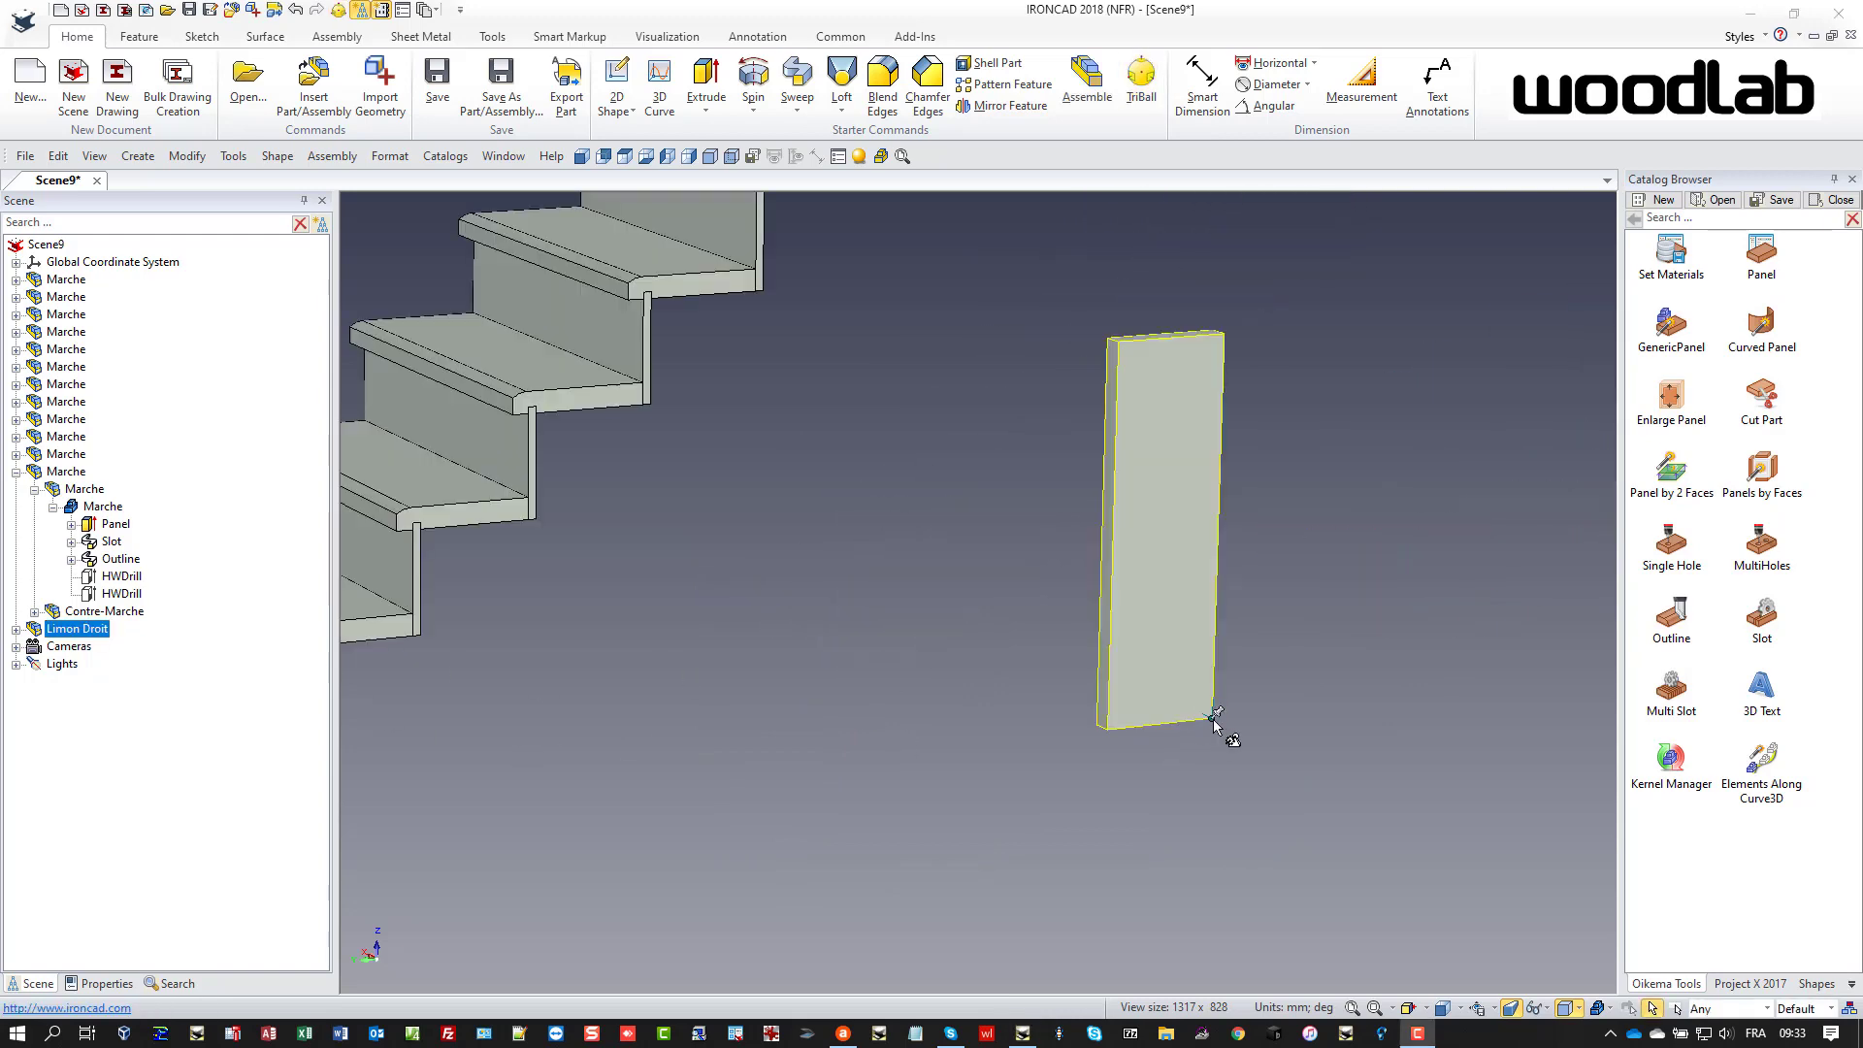
{"action": "key", "text": "F10"}
{"action": "right_click", "coordinate": [1213, 718]}
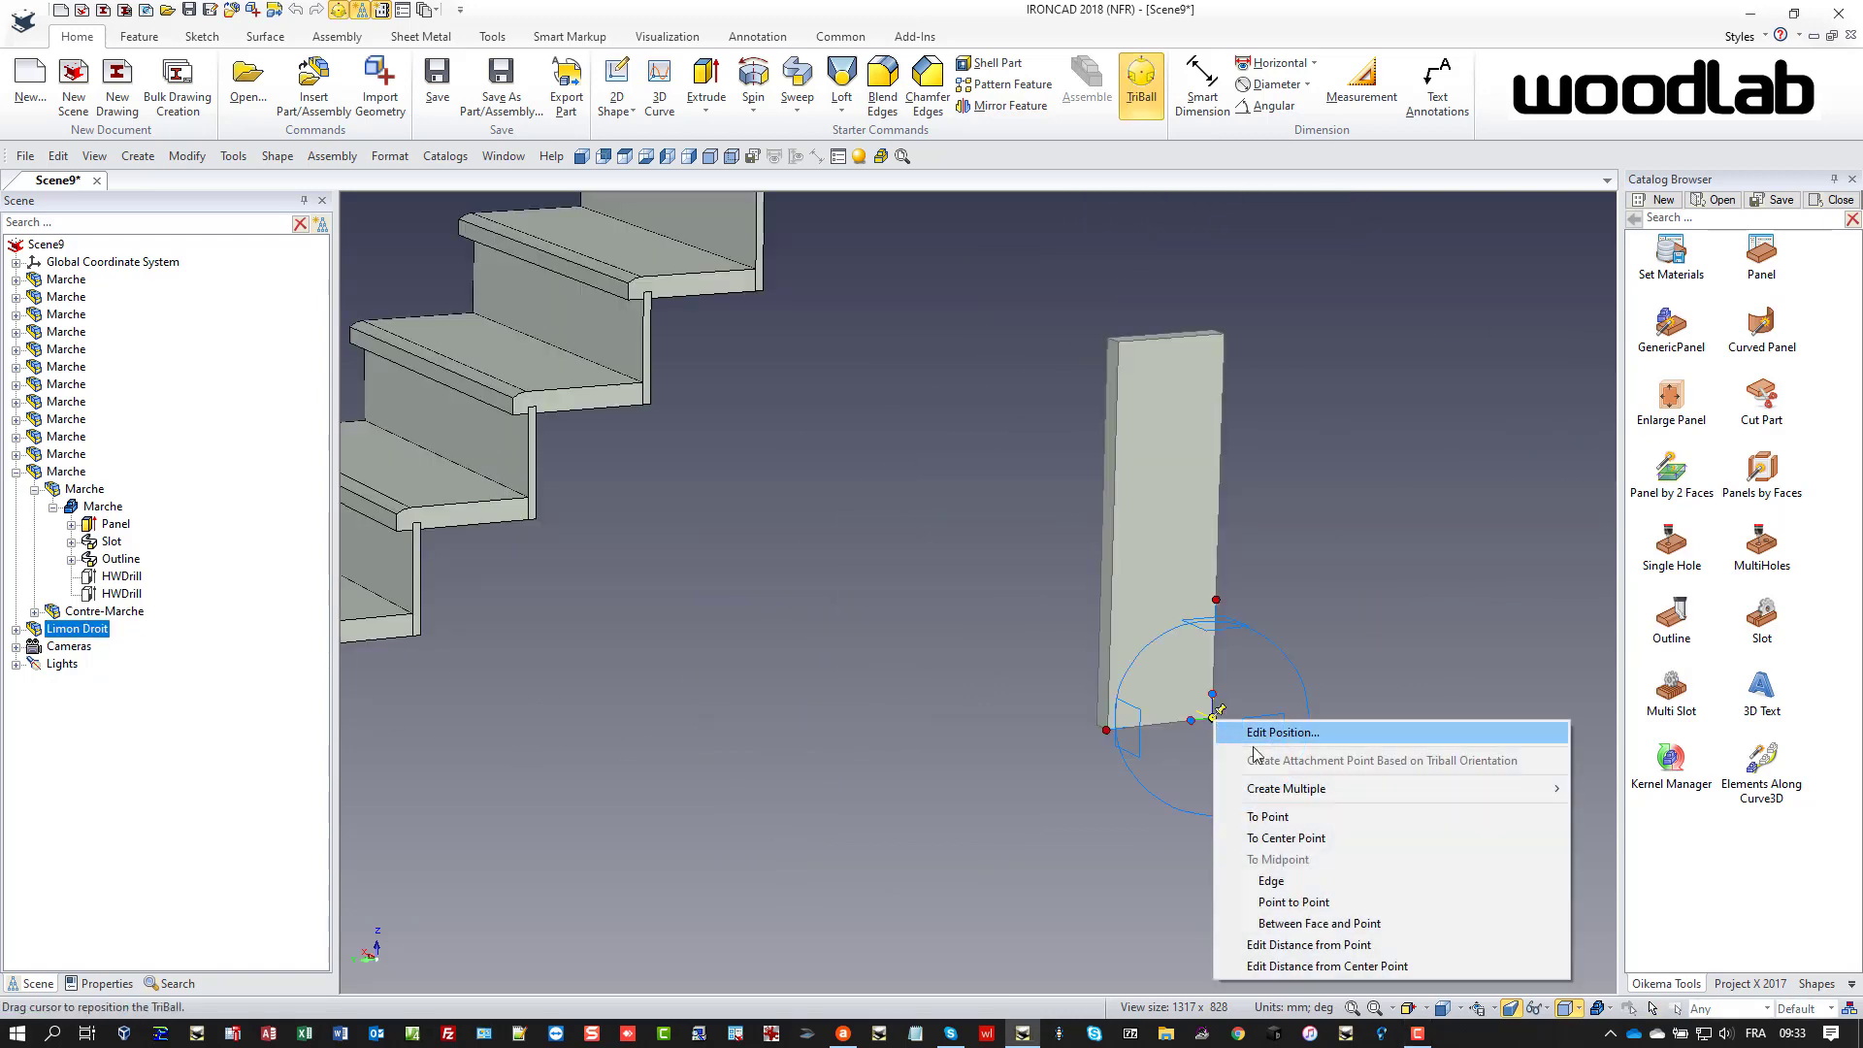
{"action": "left_click", "coordinate": [1247, 817]}
{"action": "middle_click_drag", "start_coordinate": [1207, 803], "coordinate": [987, 788]}
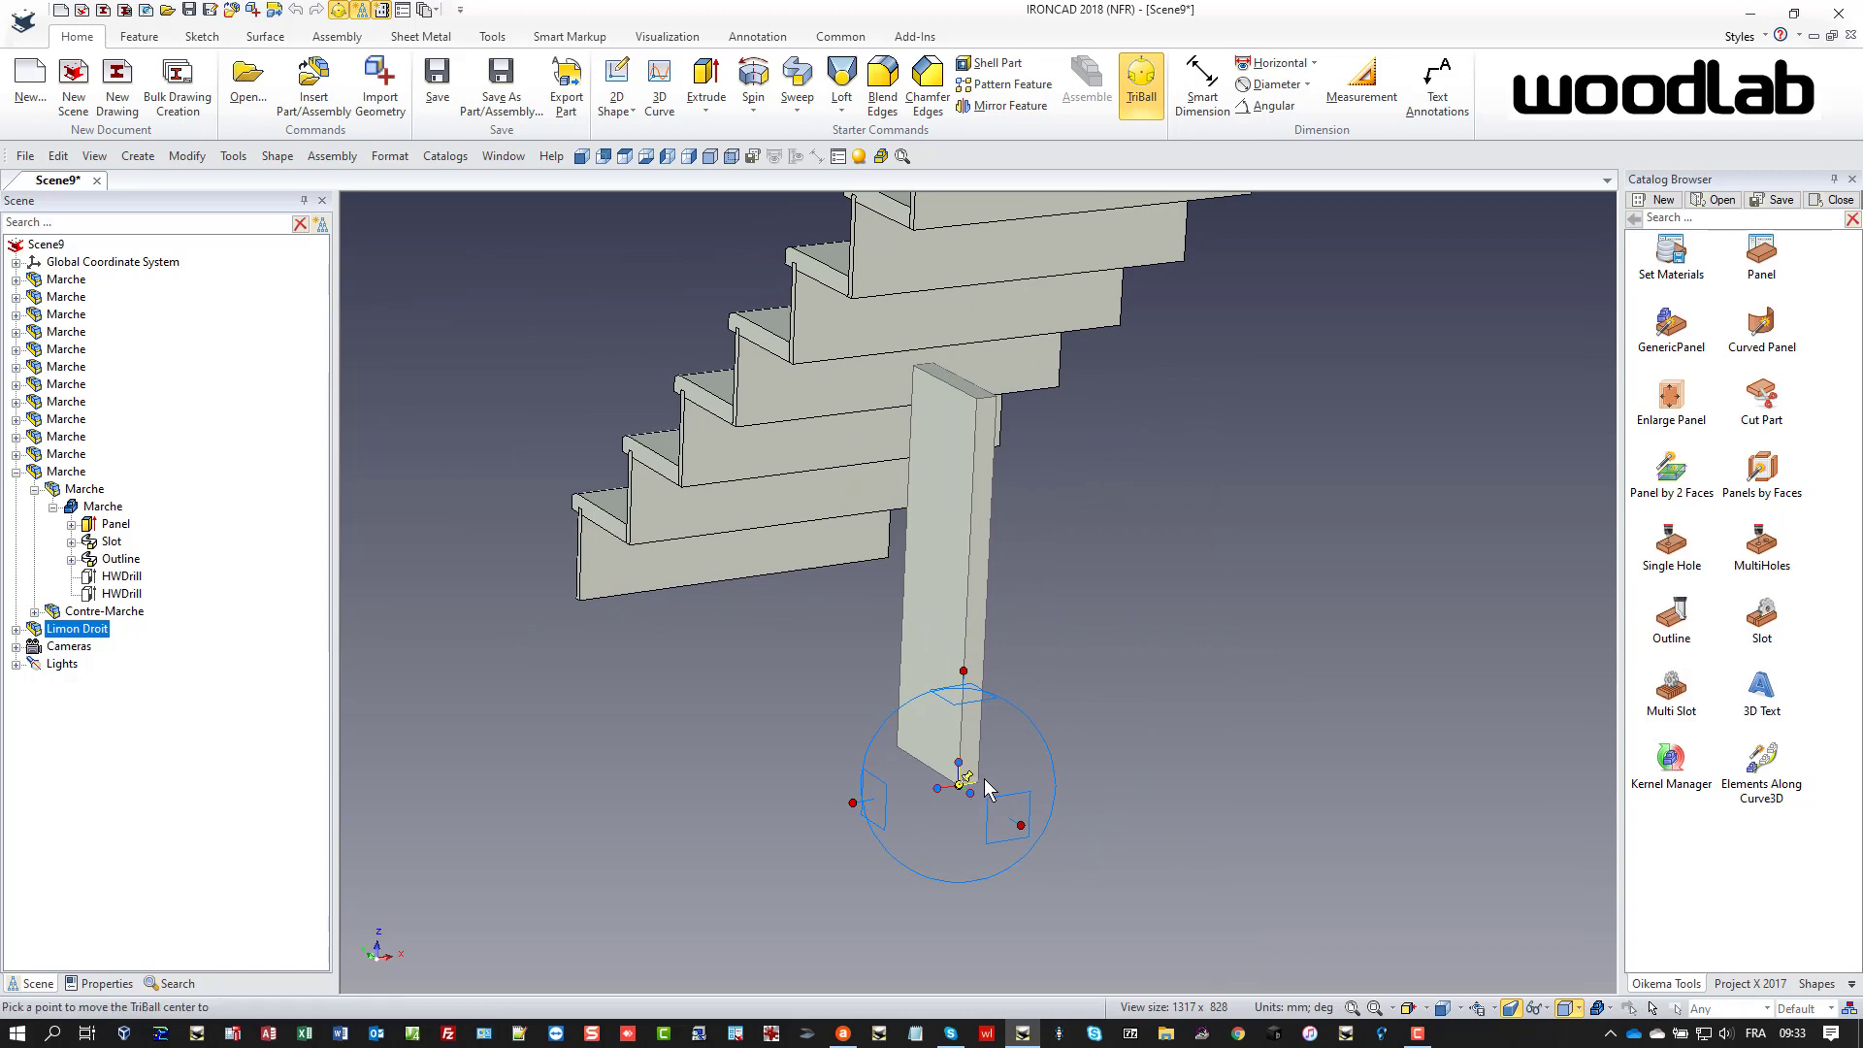
{"action": "left_click", "coordinate": [980, 788]}
{"action": "key", "text": "F10"}
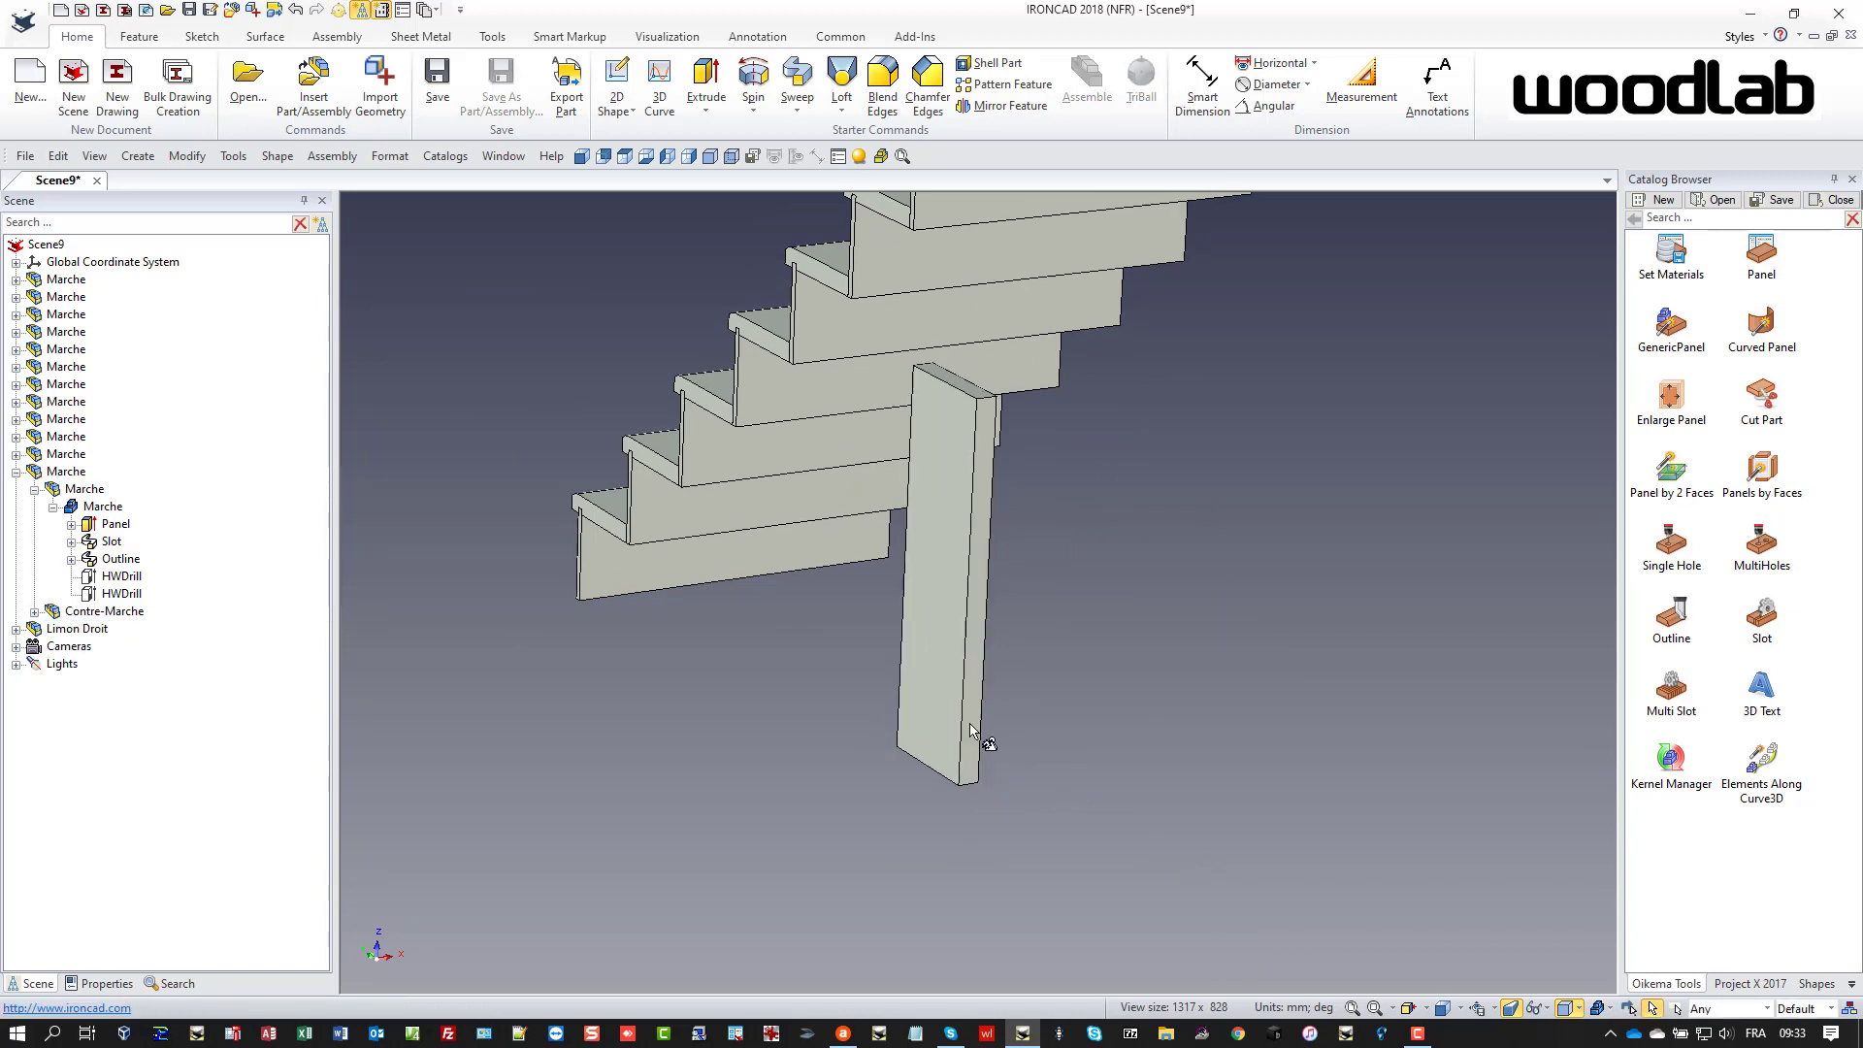
- Snap the panel's corner to the first step's bottom vertex using TriBall To Point
{"action": "key", "text": "F10"}
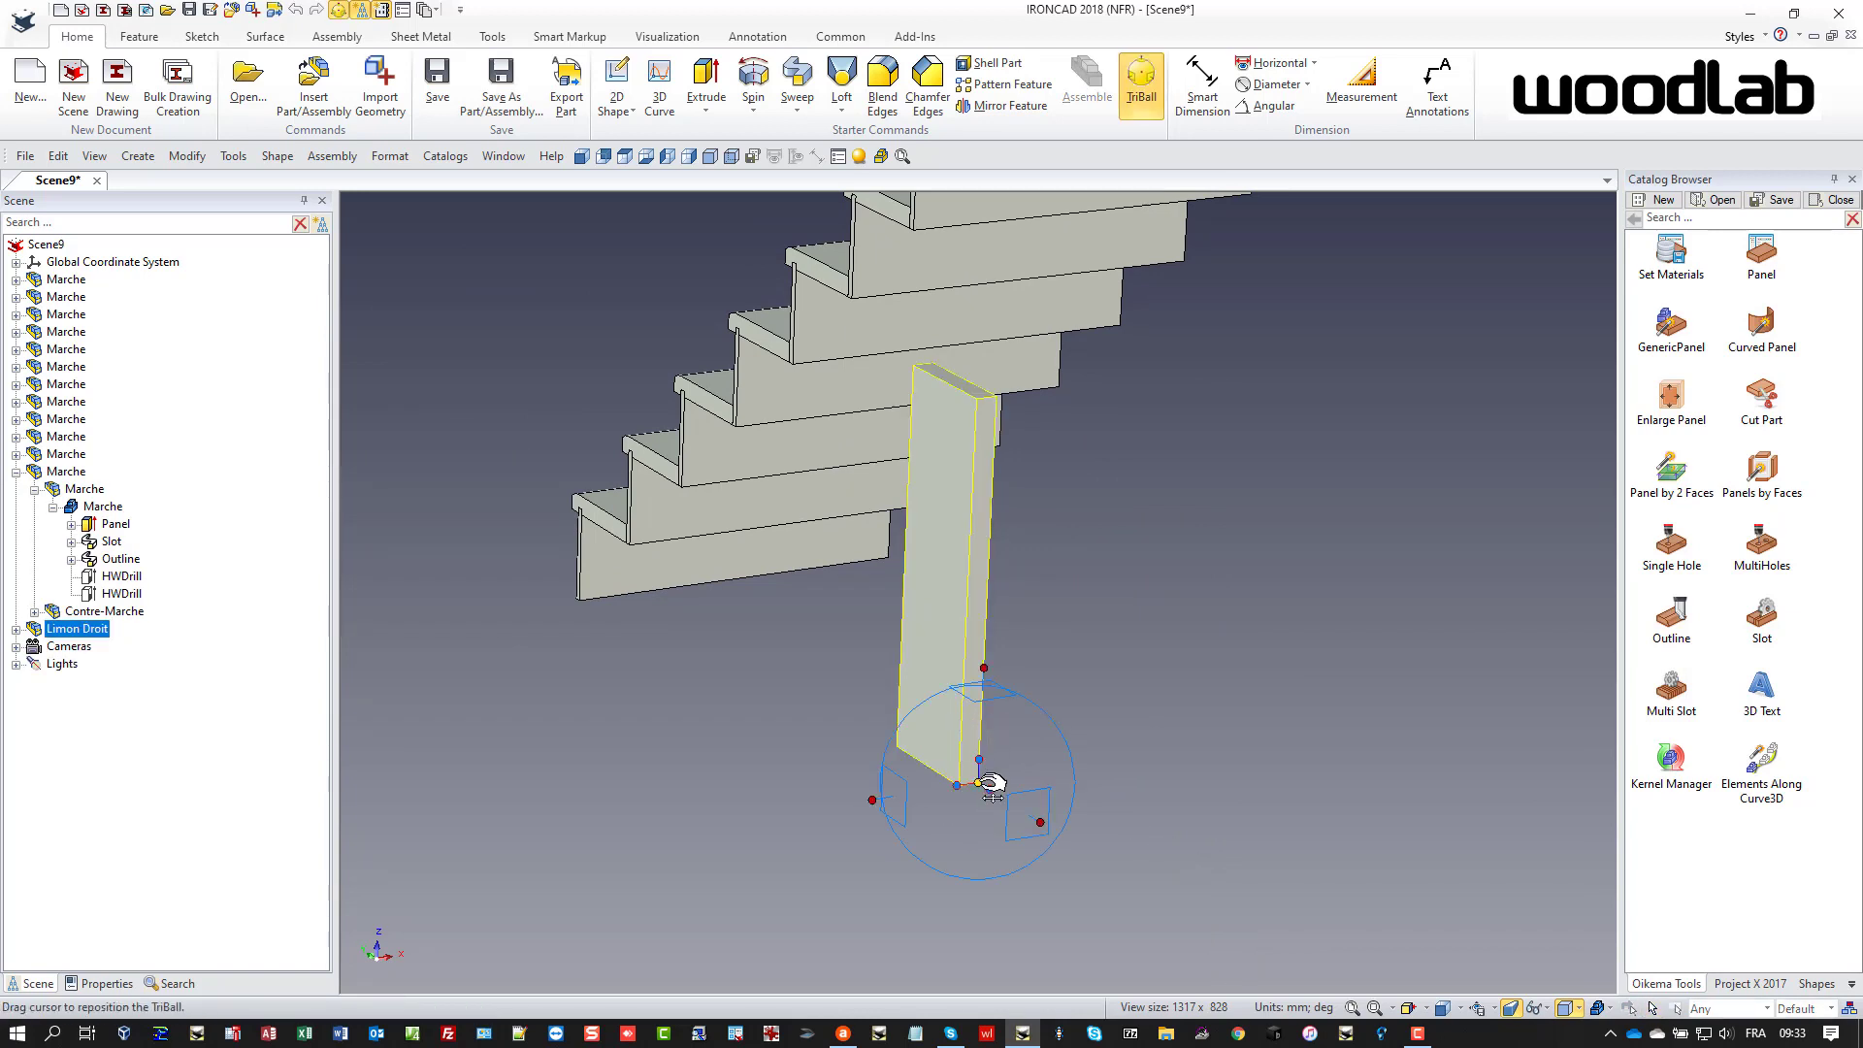
{"action": "right_click", "coordinate": [979, 782]}
{"action": "left_click", "coordinate": [1036, 619]}
{"action": "middle_click_drag", "start_coordinate": [728, 685], "coordinate": [541, 644]}
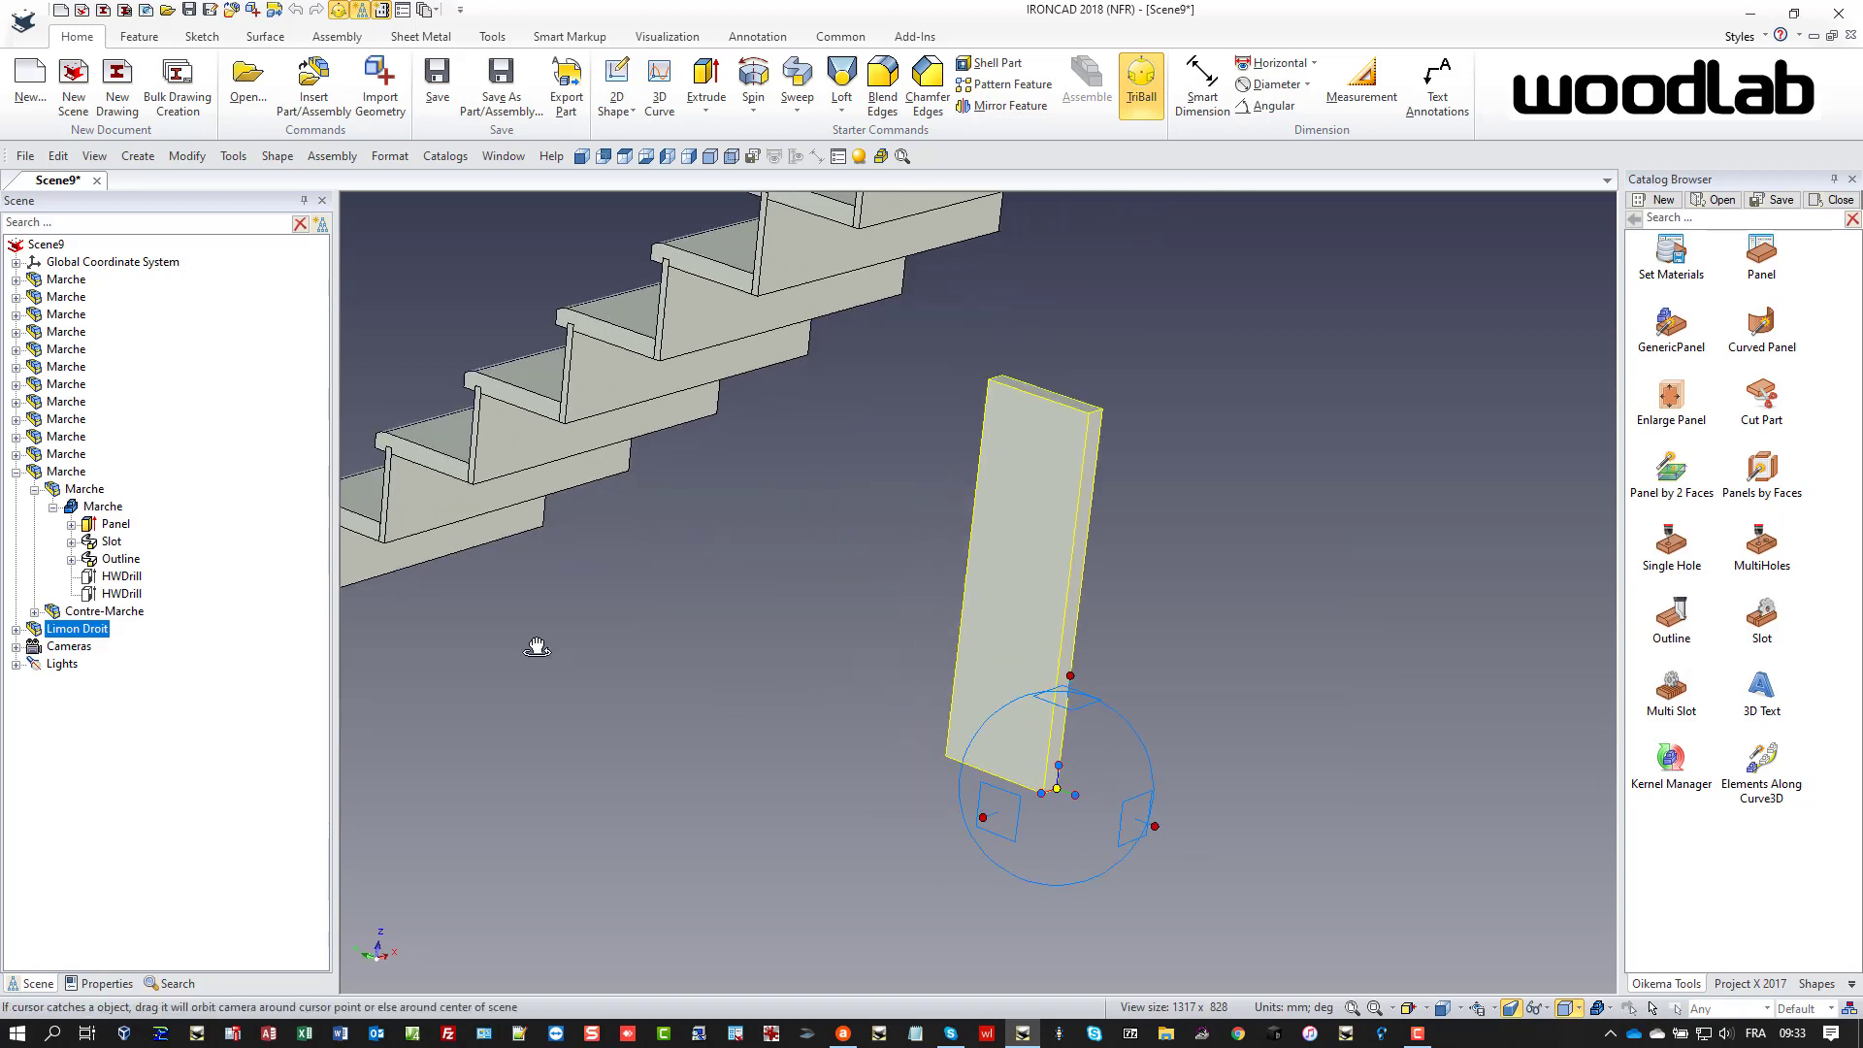
{"action": "scroll", "coordinate": [544, 644], "scroll_direction": "down", "scroll_amount": 3}
{"action": "scroll", "coordinate": [813, 510], "scroll_direction": "up", "scroll_amount": 3}
{"action": "scroll", "coordinate": [795, 533], "scroll_direction": "up", "scroll_amount": 2}
{"action": "scroll", "coordinate": [777, 555], "scroll_direction": "up", "scroll_amount": 1}
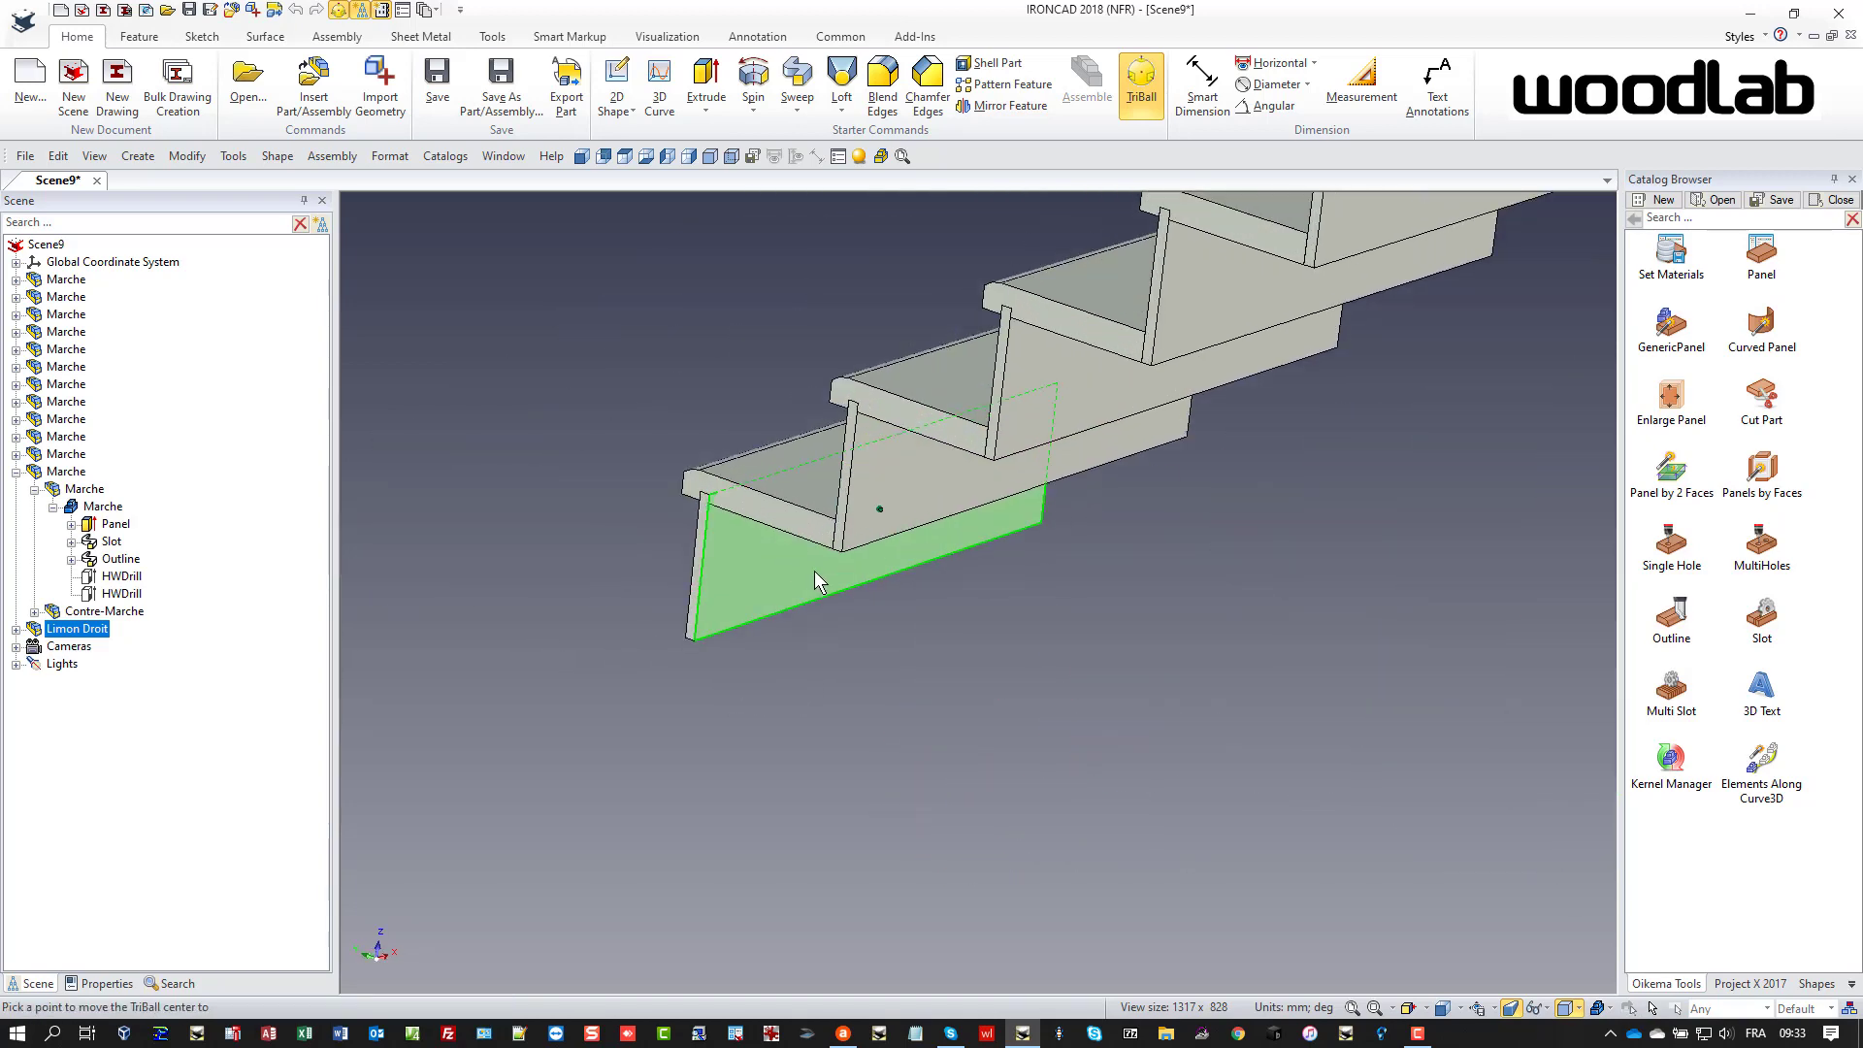
{"action": "left_click", "coordinate": [841, 555]}
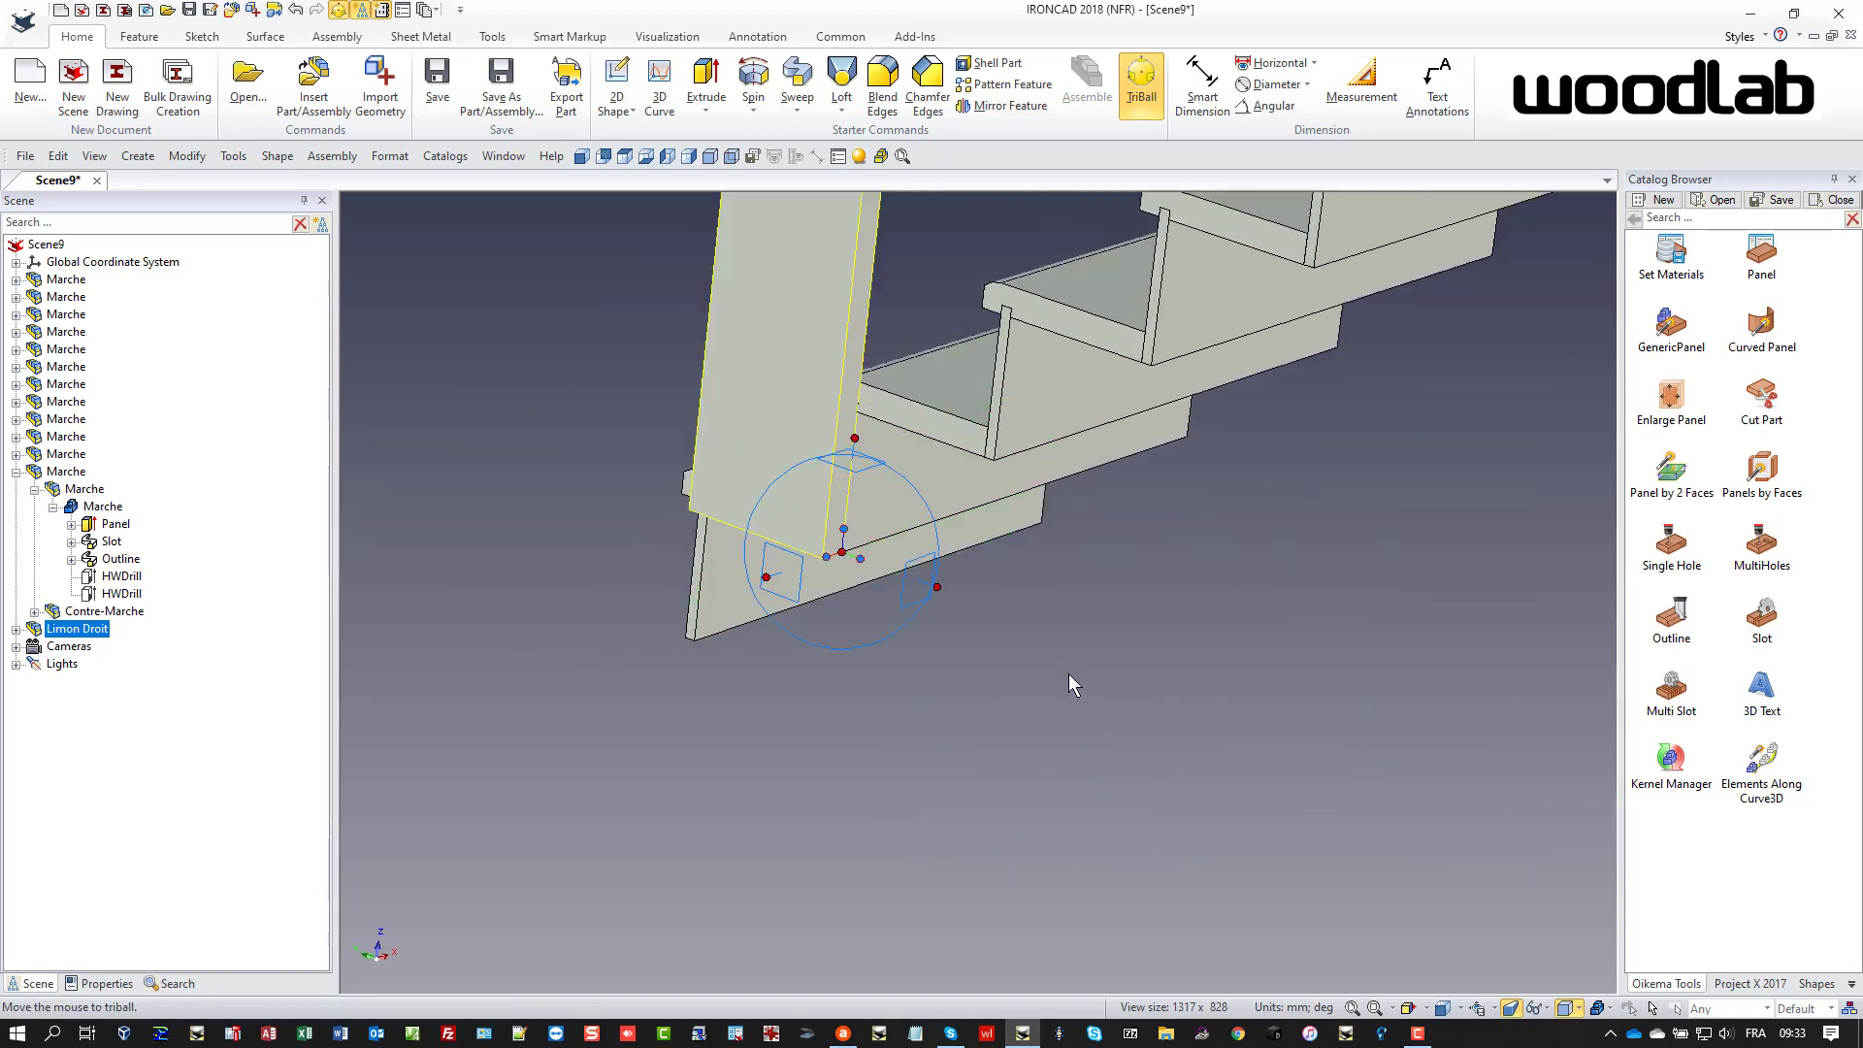
{"action": "left_click", "coordinate": [1352, 1008]}
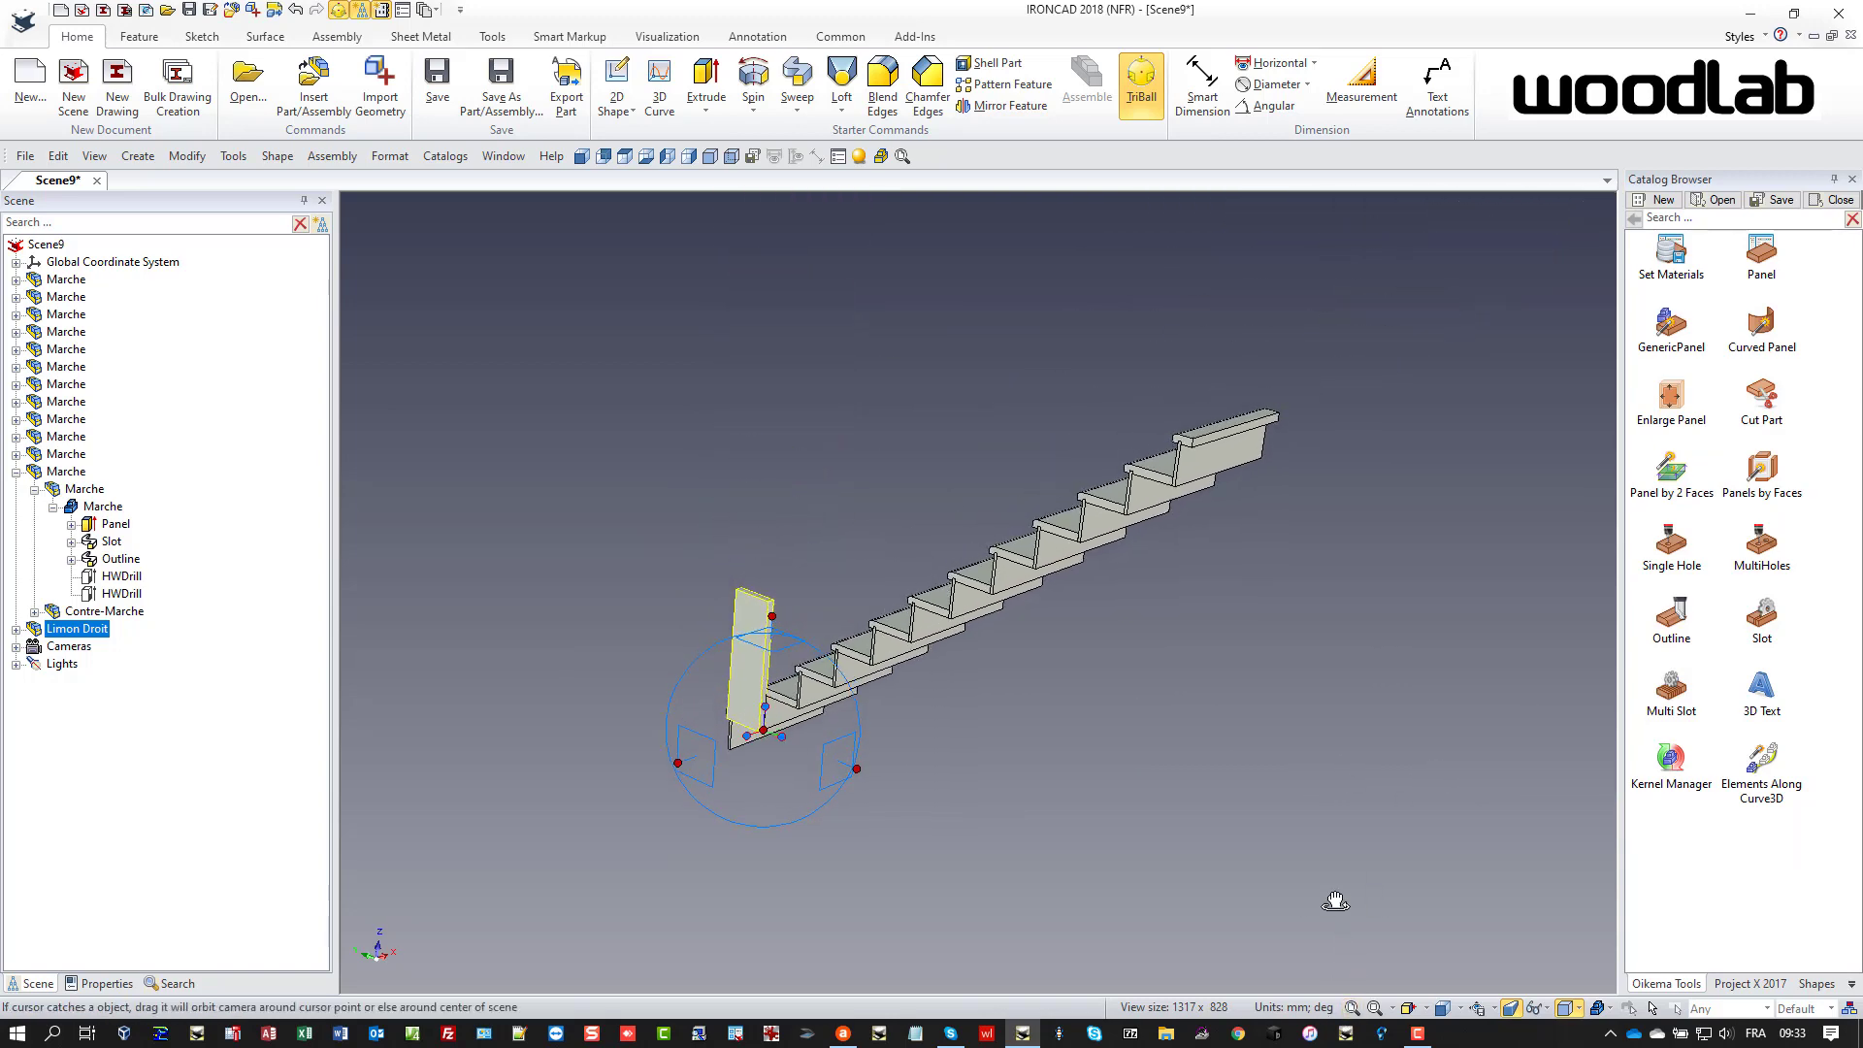
{"action": "scroll", "coordinate": [847, 782], "scroll_direction": "up", "scroll_amount": 2}
- Rotate the Limon Droit panel with TriBall so it lies along the stair slope
{"action": "key", "text": "F10"}
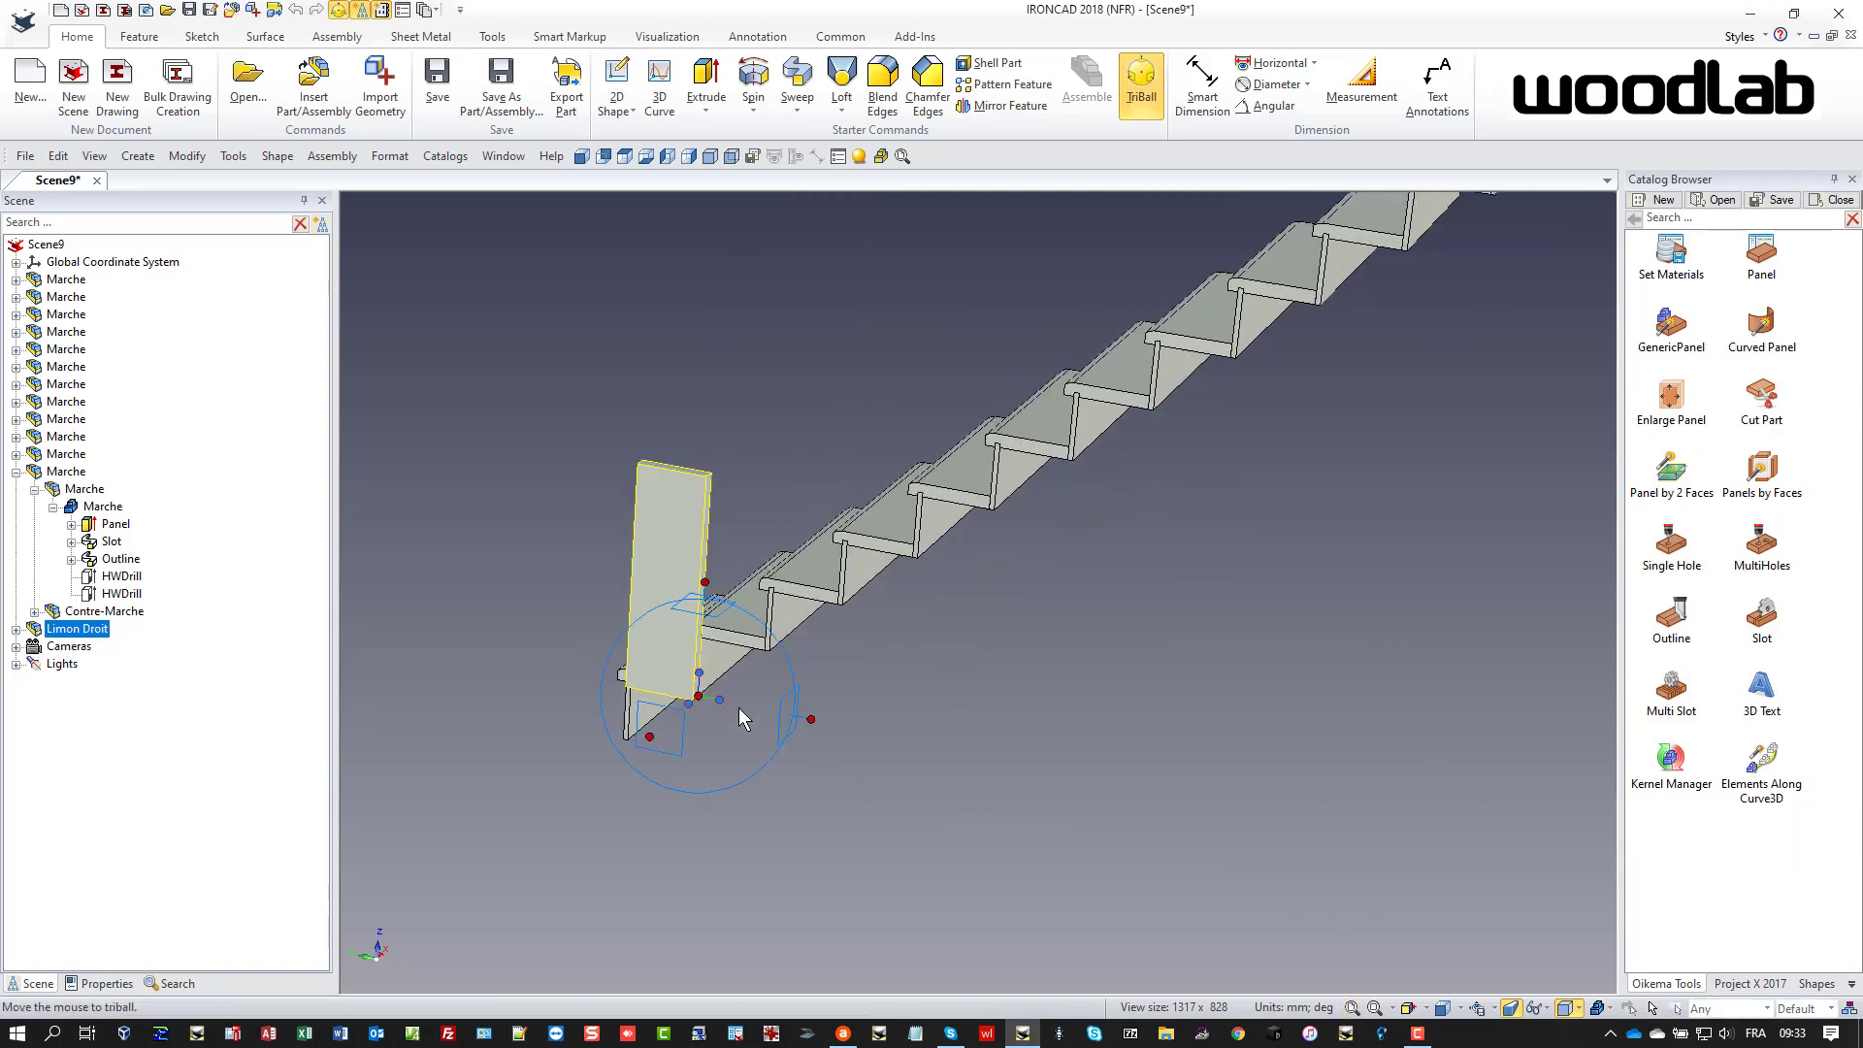
{"action": "scroll", "coordinate": [694, 691], "scroll_direction": "up", "scroll_amount": 1}
{"action": "scroll", "coordinate": [777, 728], "scroll_direction": "up", "scroll_amount": 2}
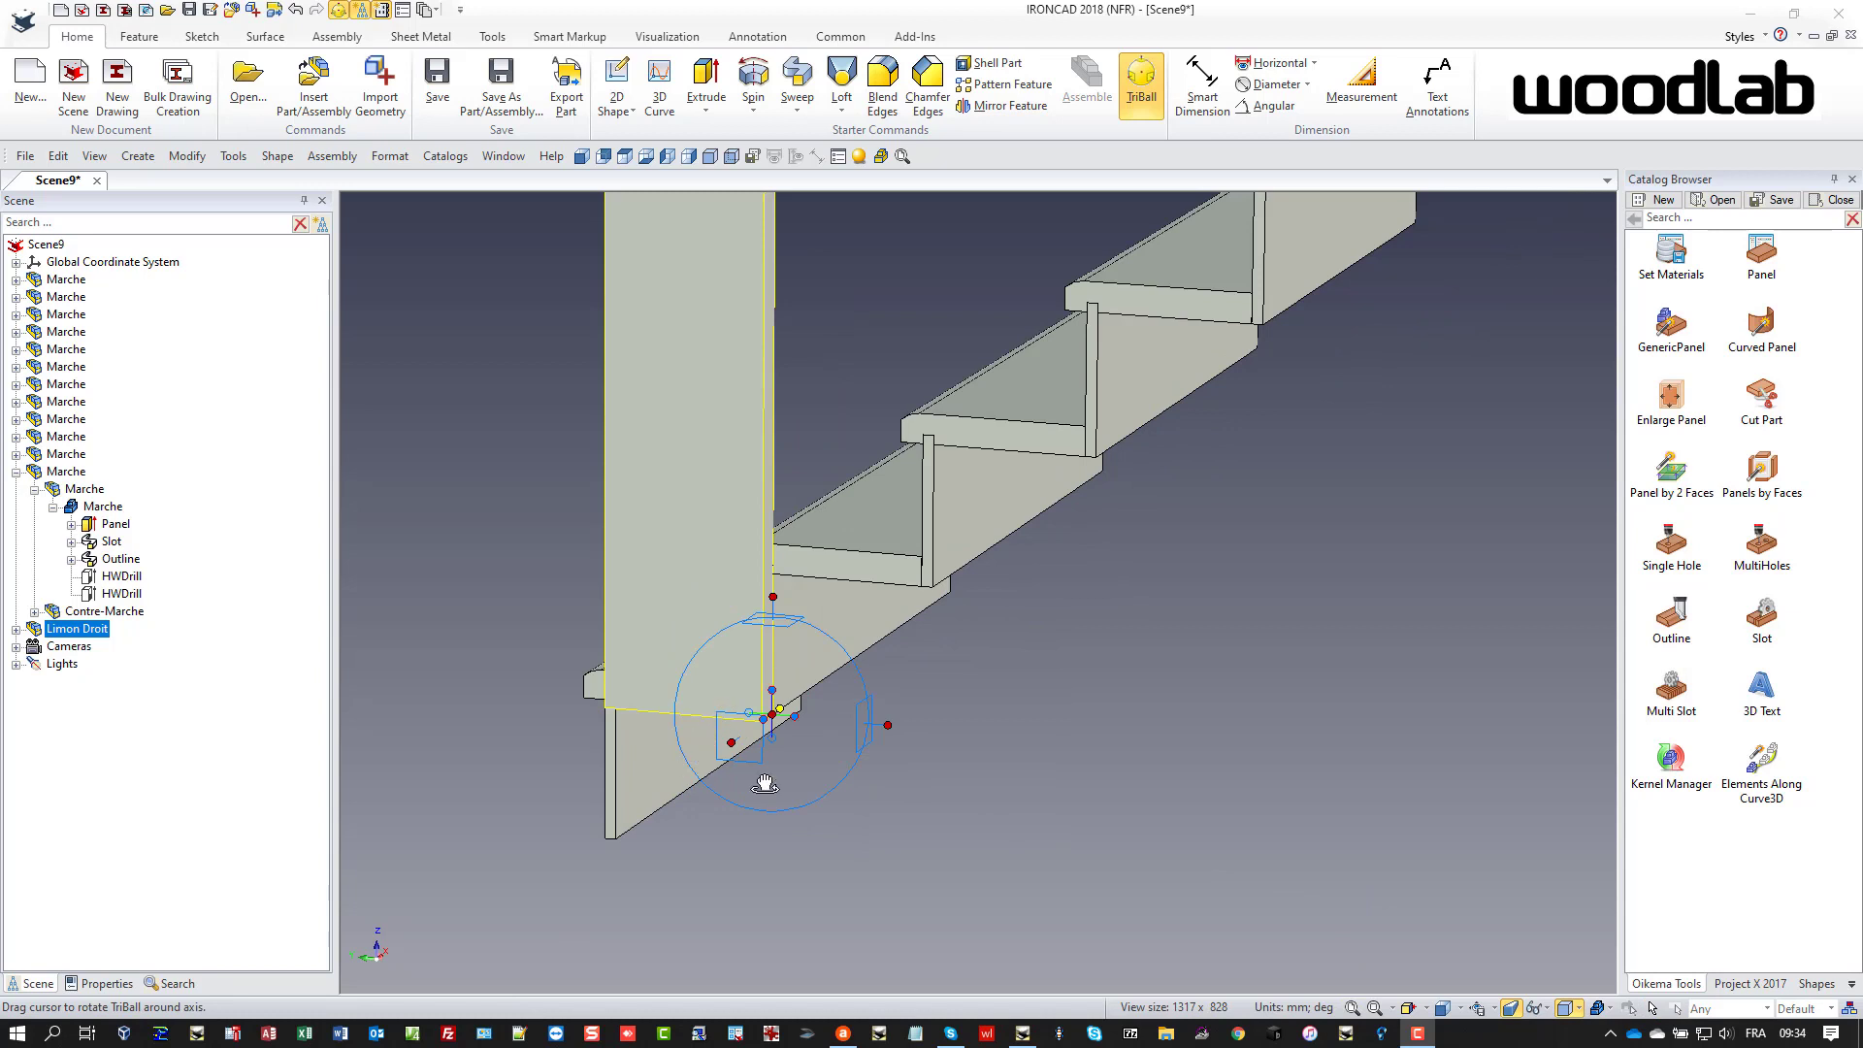
{"action": "middle_click_drag", "start_coordinate": [898, 824], "coordinate": [878, 837]}
{"action": "left_click", "coordinate": [735, 733]}
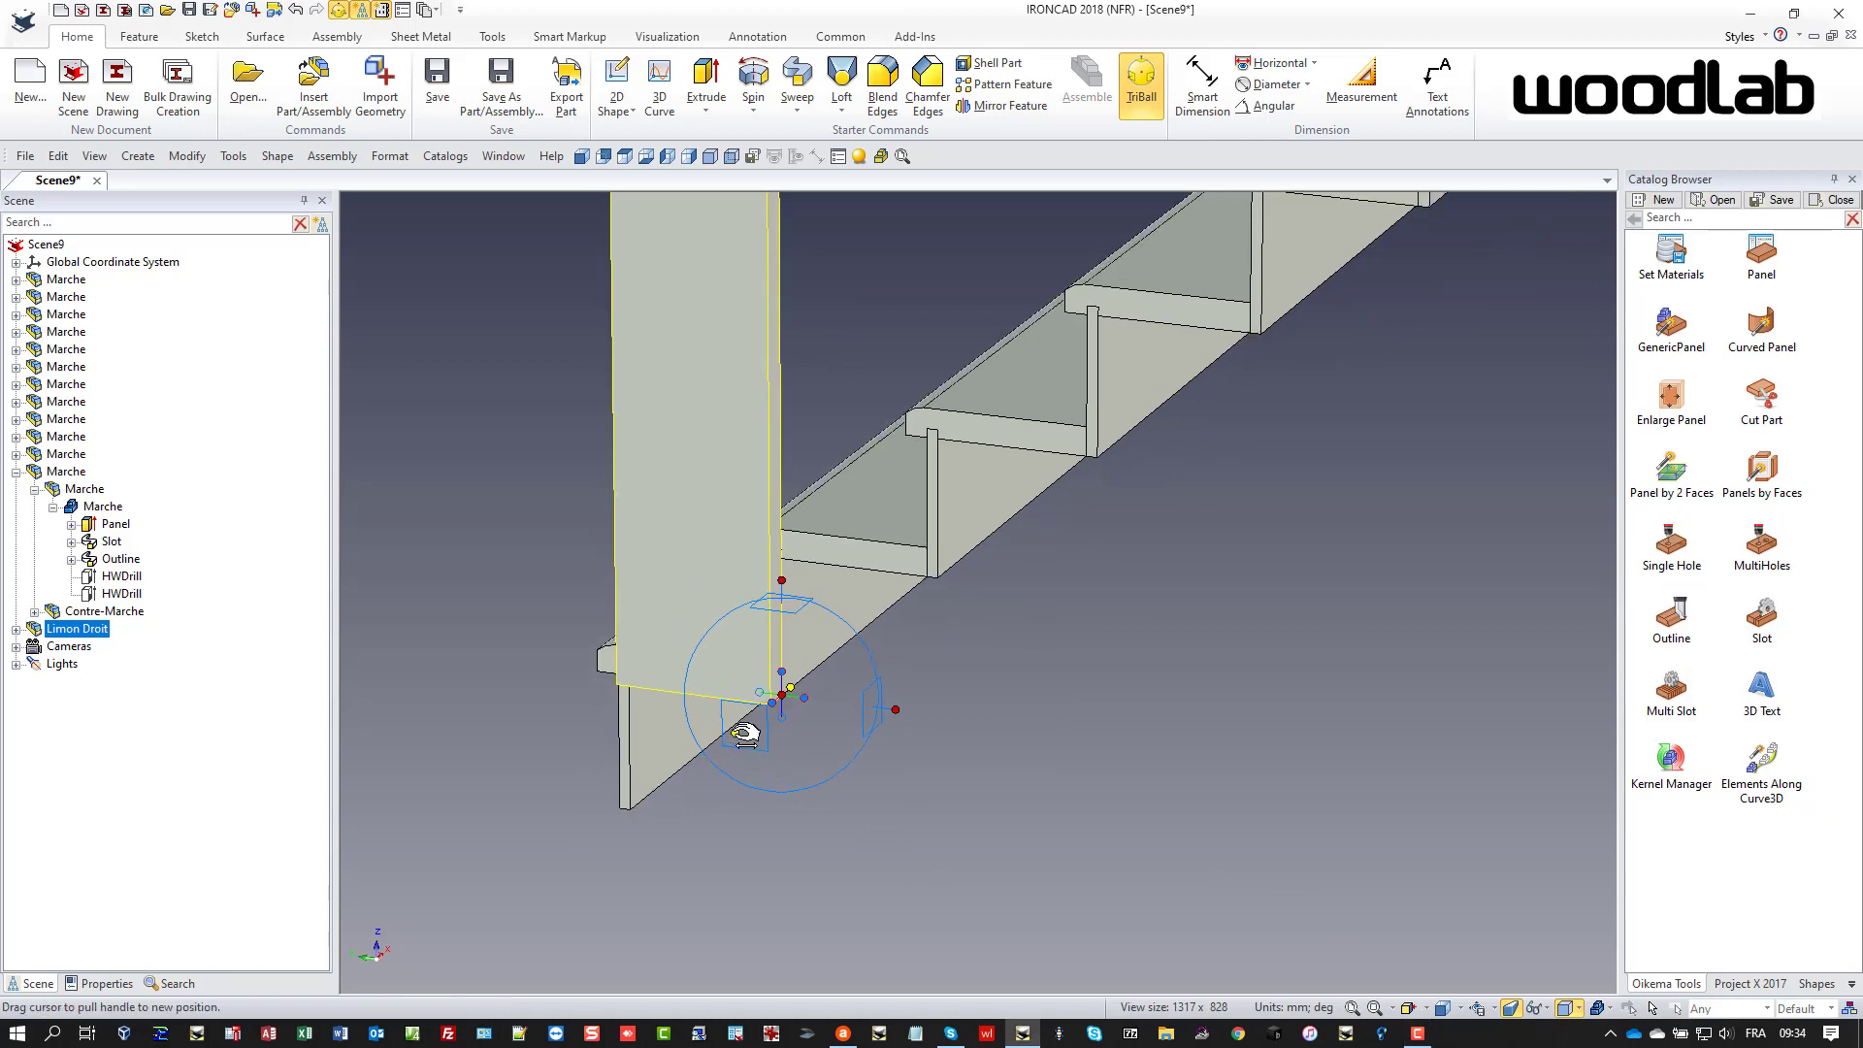
{"action": "left_click_drag", "start_coordinate": [798, 676], "coordinate": [943, 582]}
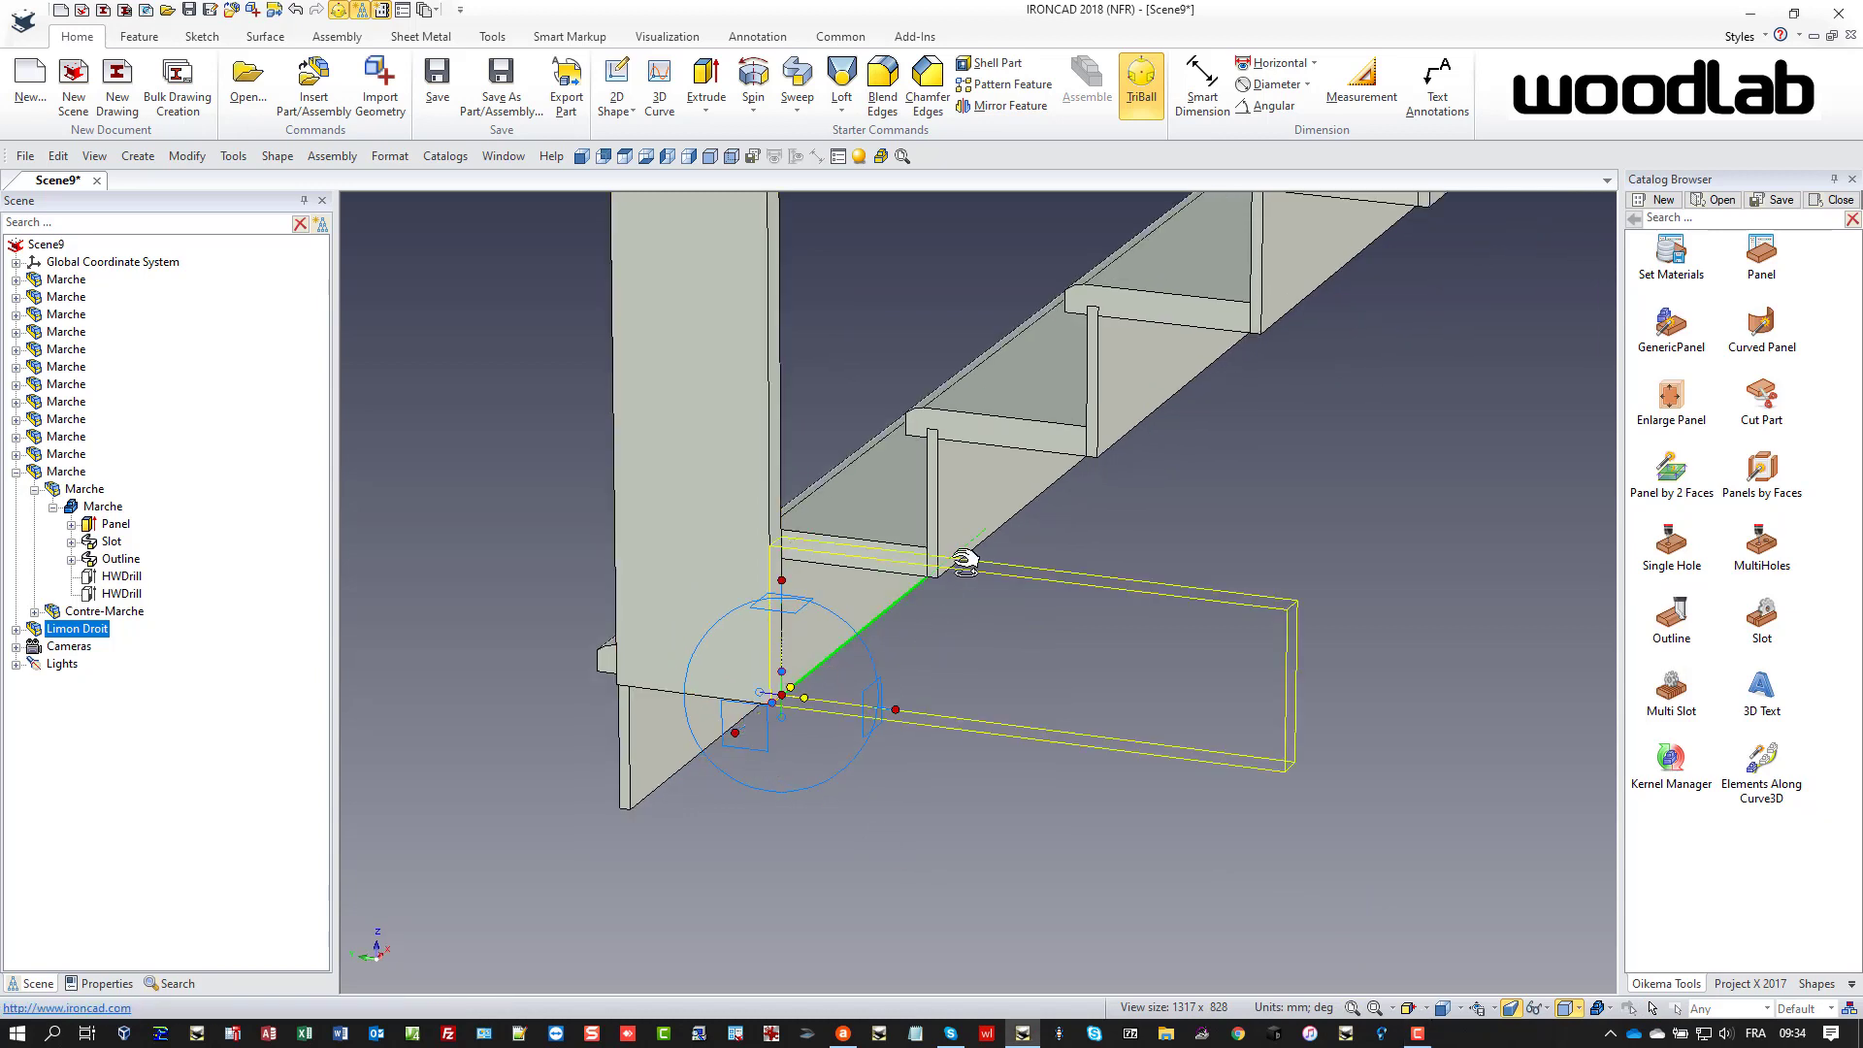
{"action": "right_click_drag", "start_coordinate": [943, 582], "coordinate": [937, 579]}
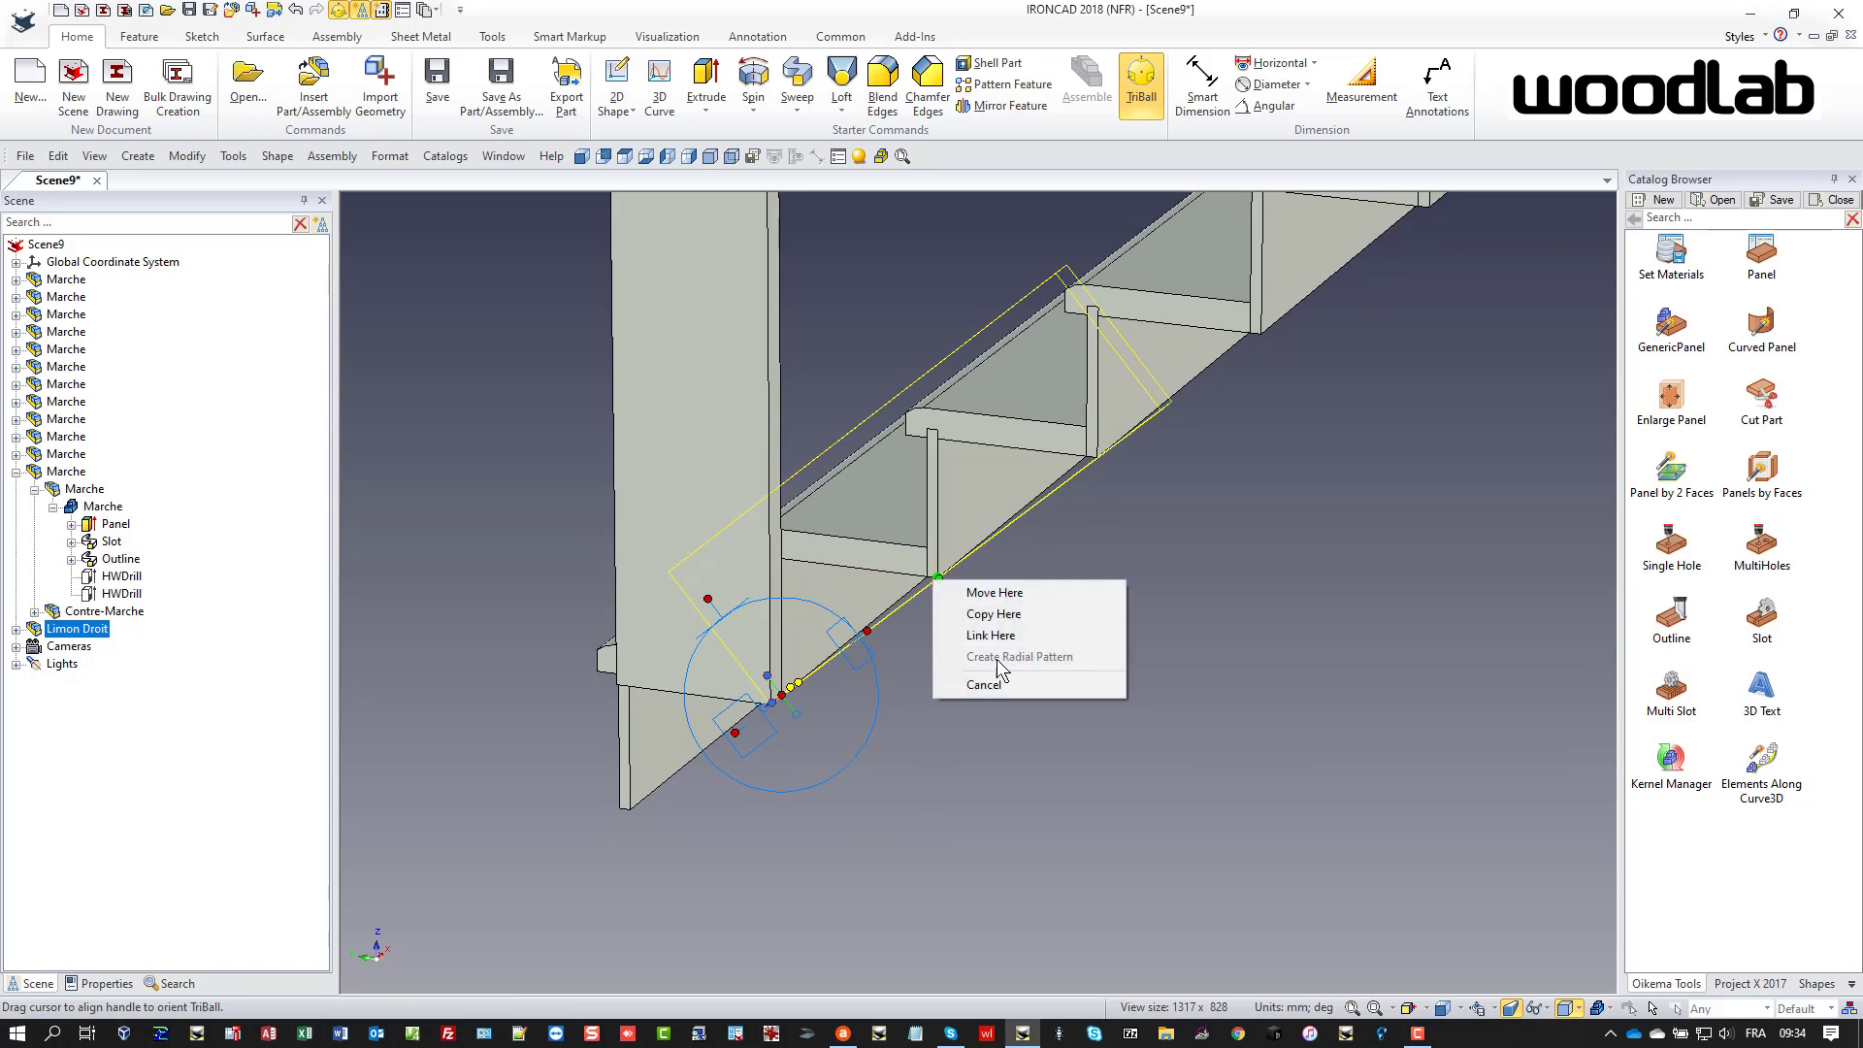
{"action": "left_click", "coordinate": [1003, 594]}
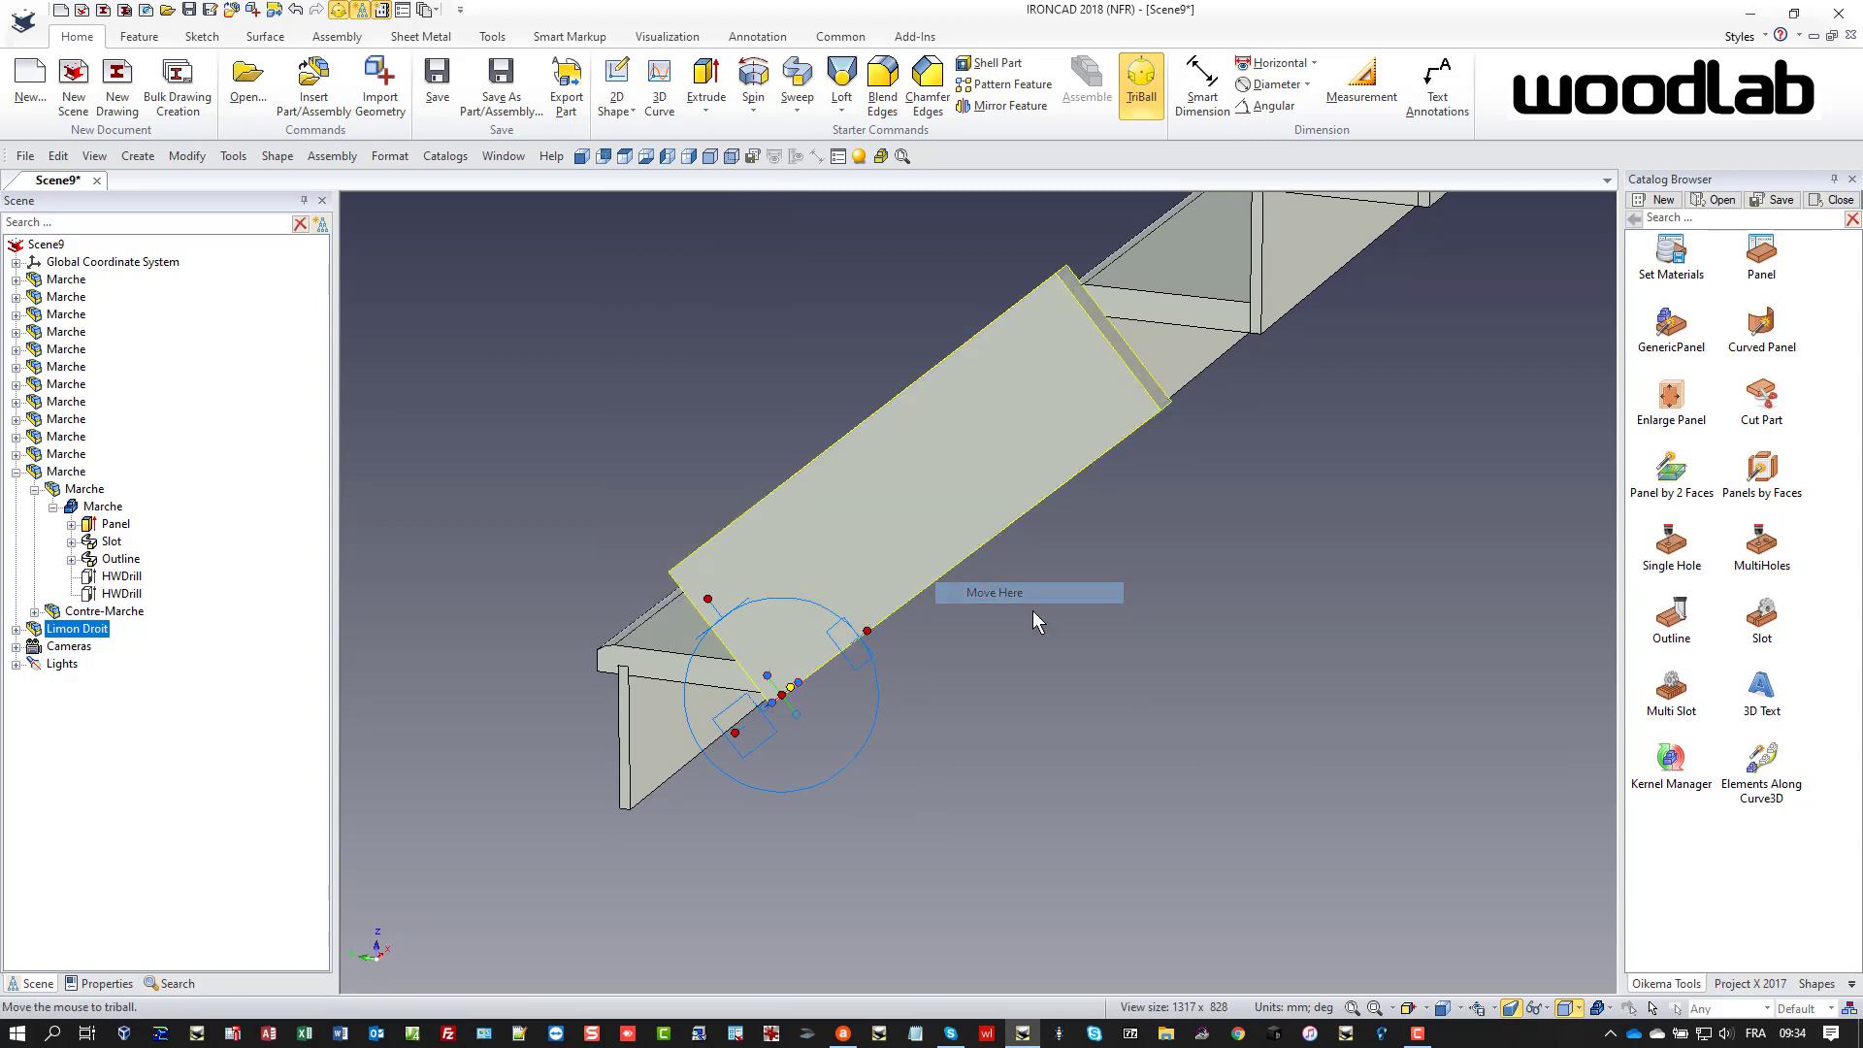
{"action": "key", "text": "F10"}
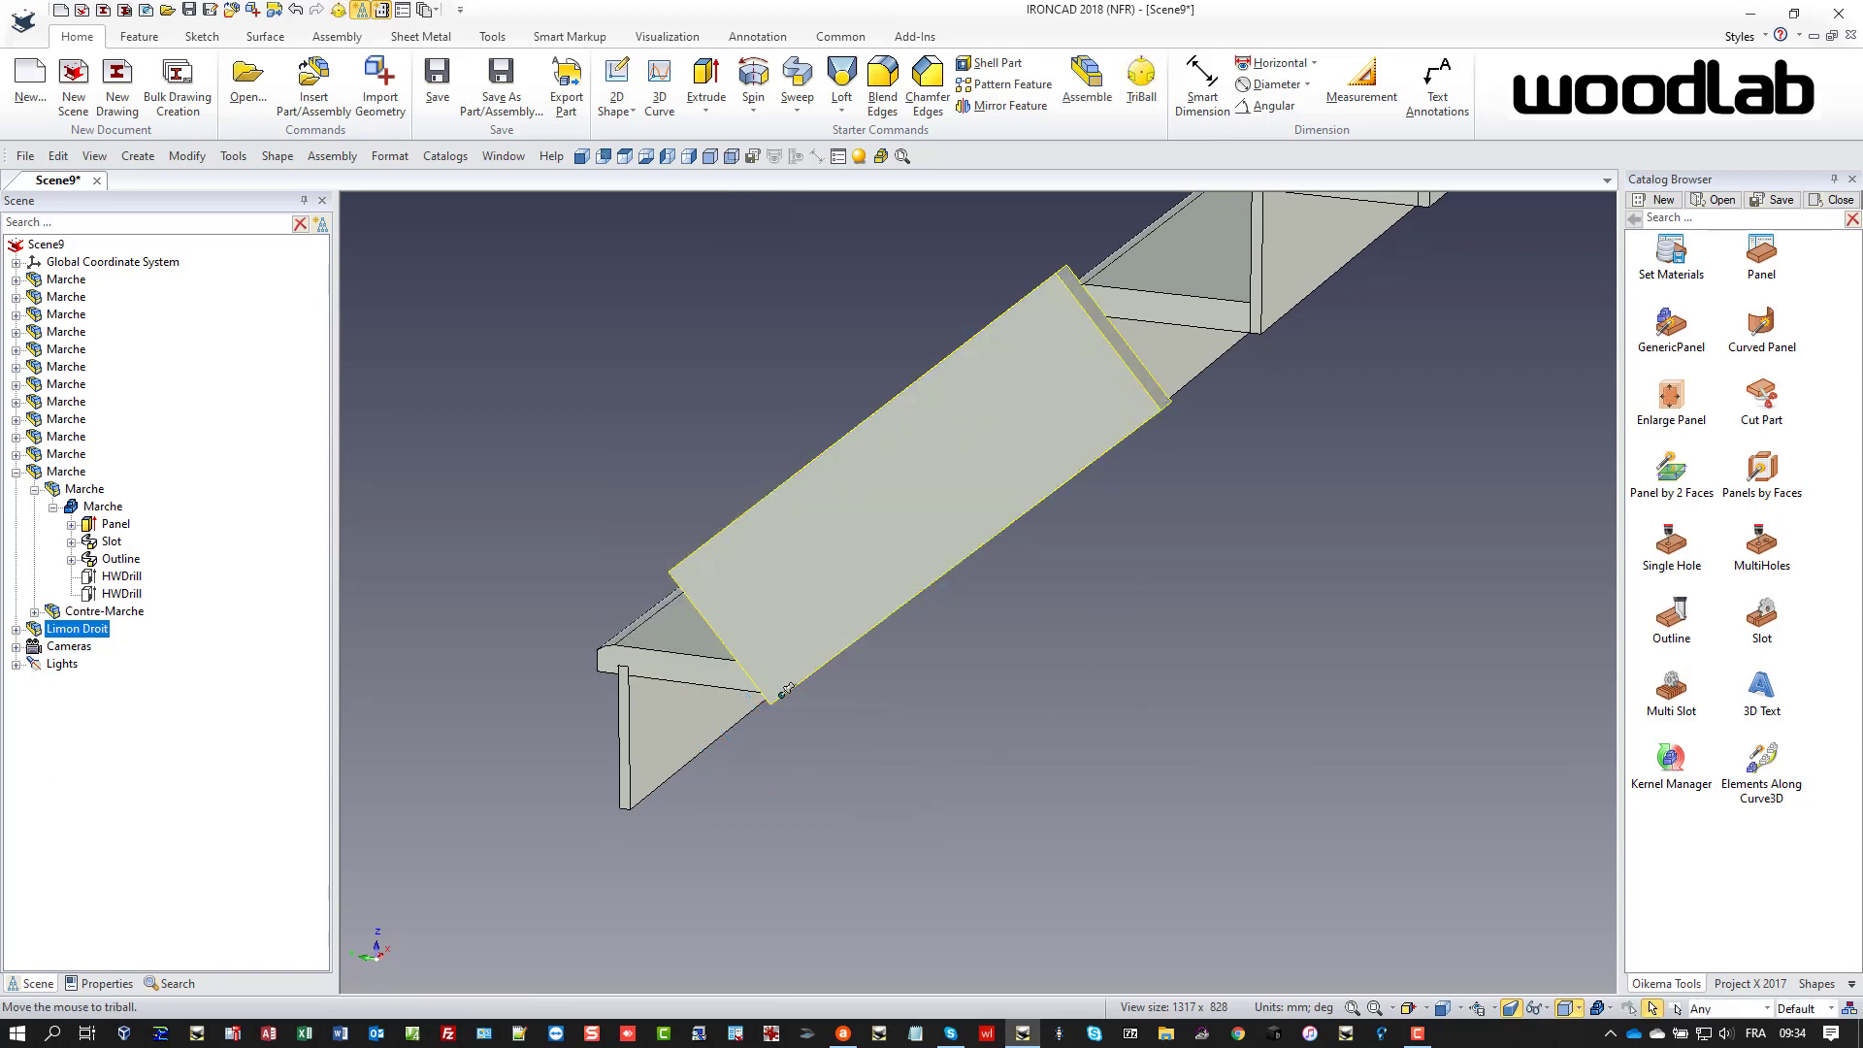
{"action": "scroll", "coordinate": [787, 689], "scroll_direction": "down", "scroll_amount": 3}
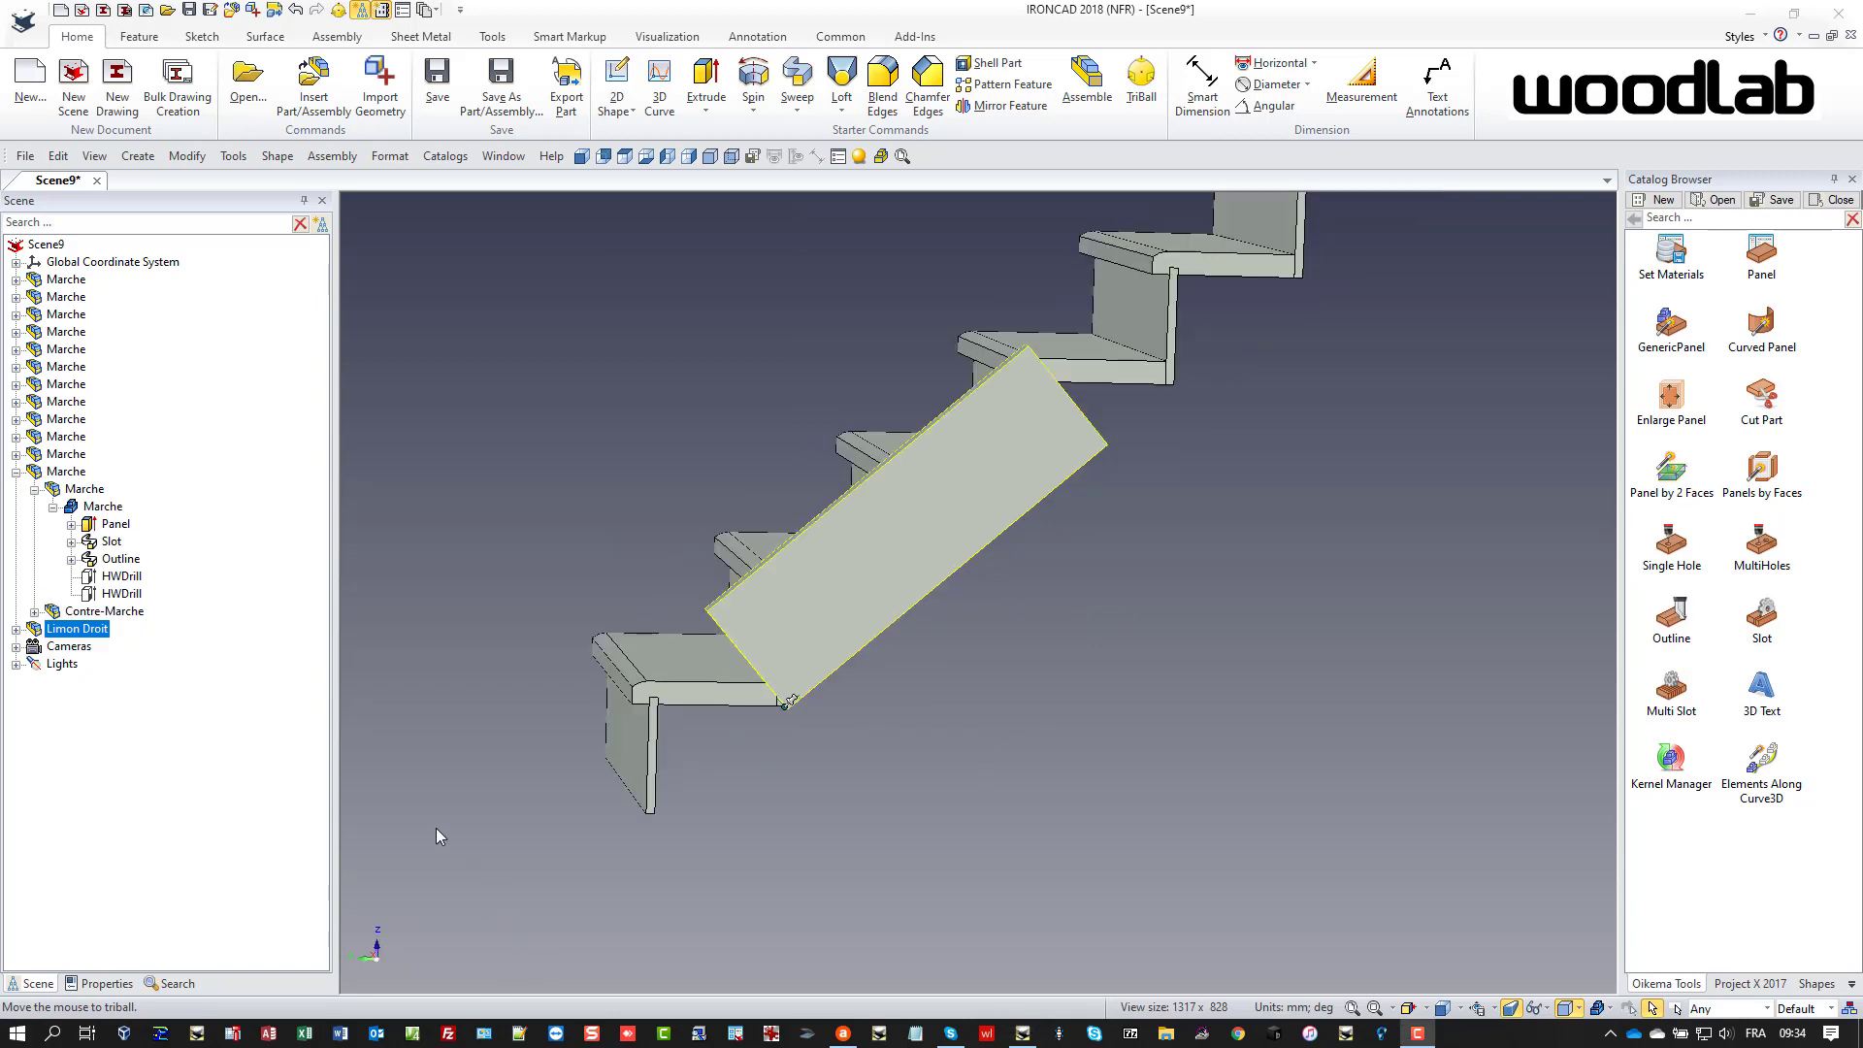
- Slide the sloped panel down-left along its slope axis with the TriBall
{"action": "left_click", "coordinate": [888, 636]}
{"action": "key", "text": "F10"}
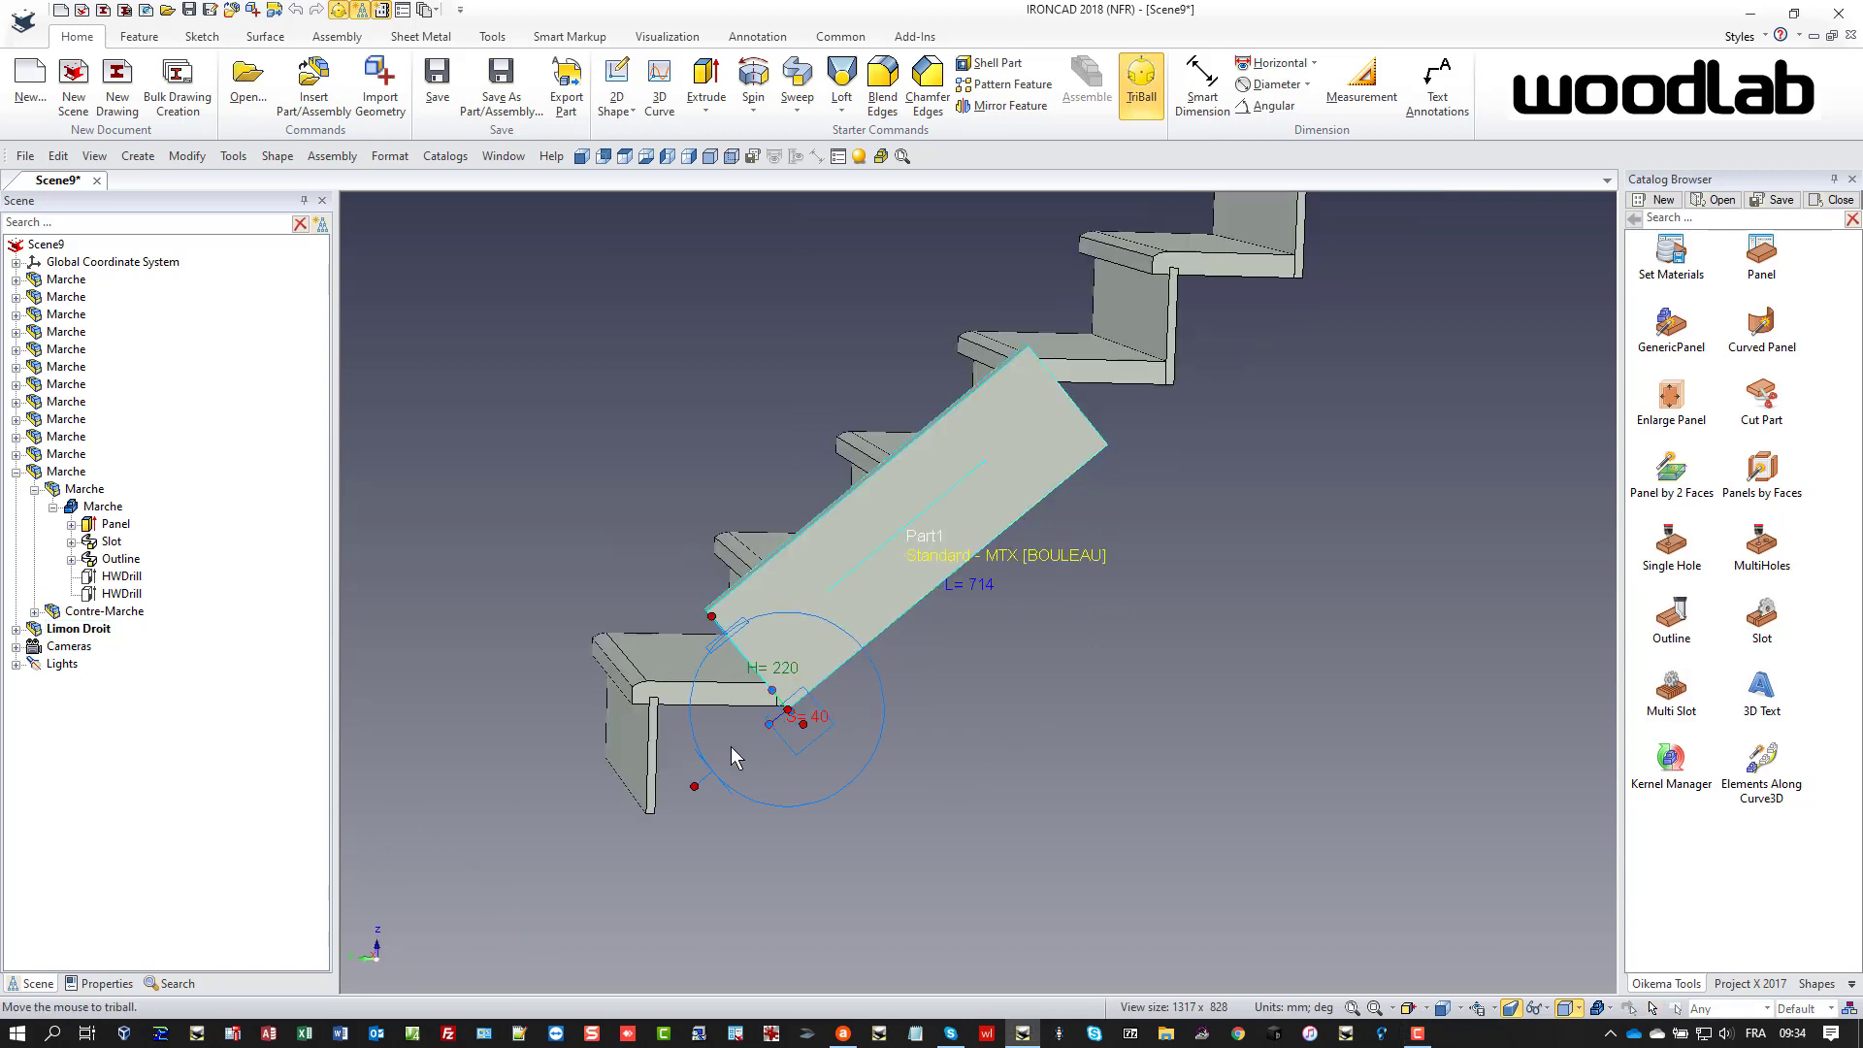
{"action": "left_click", "coordinate": [697, 785]}
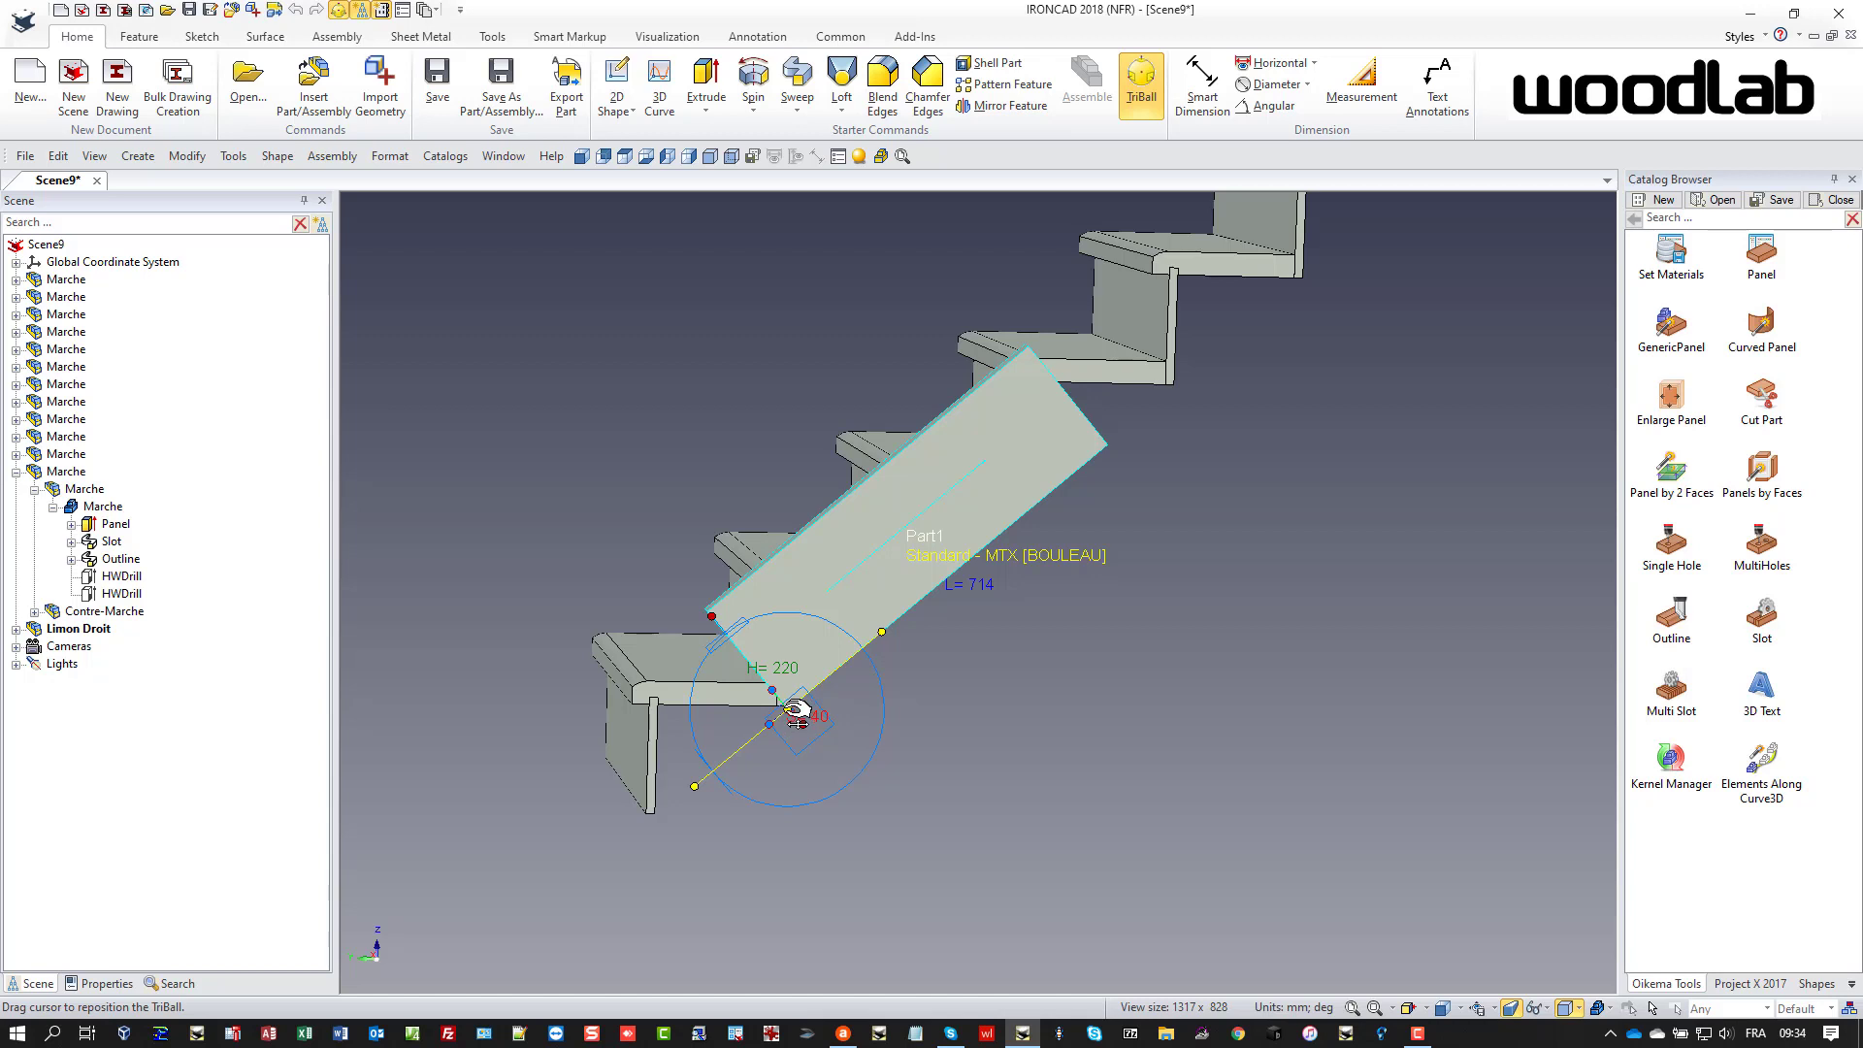
{"action": "left_click_drag", "start_coordinate": [796, 713], "coordinate": [662, 825]}
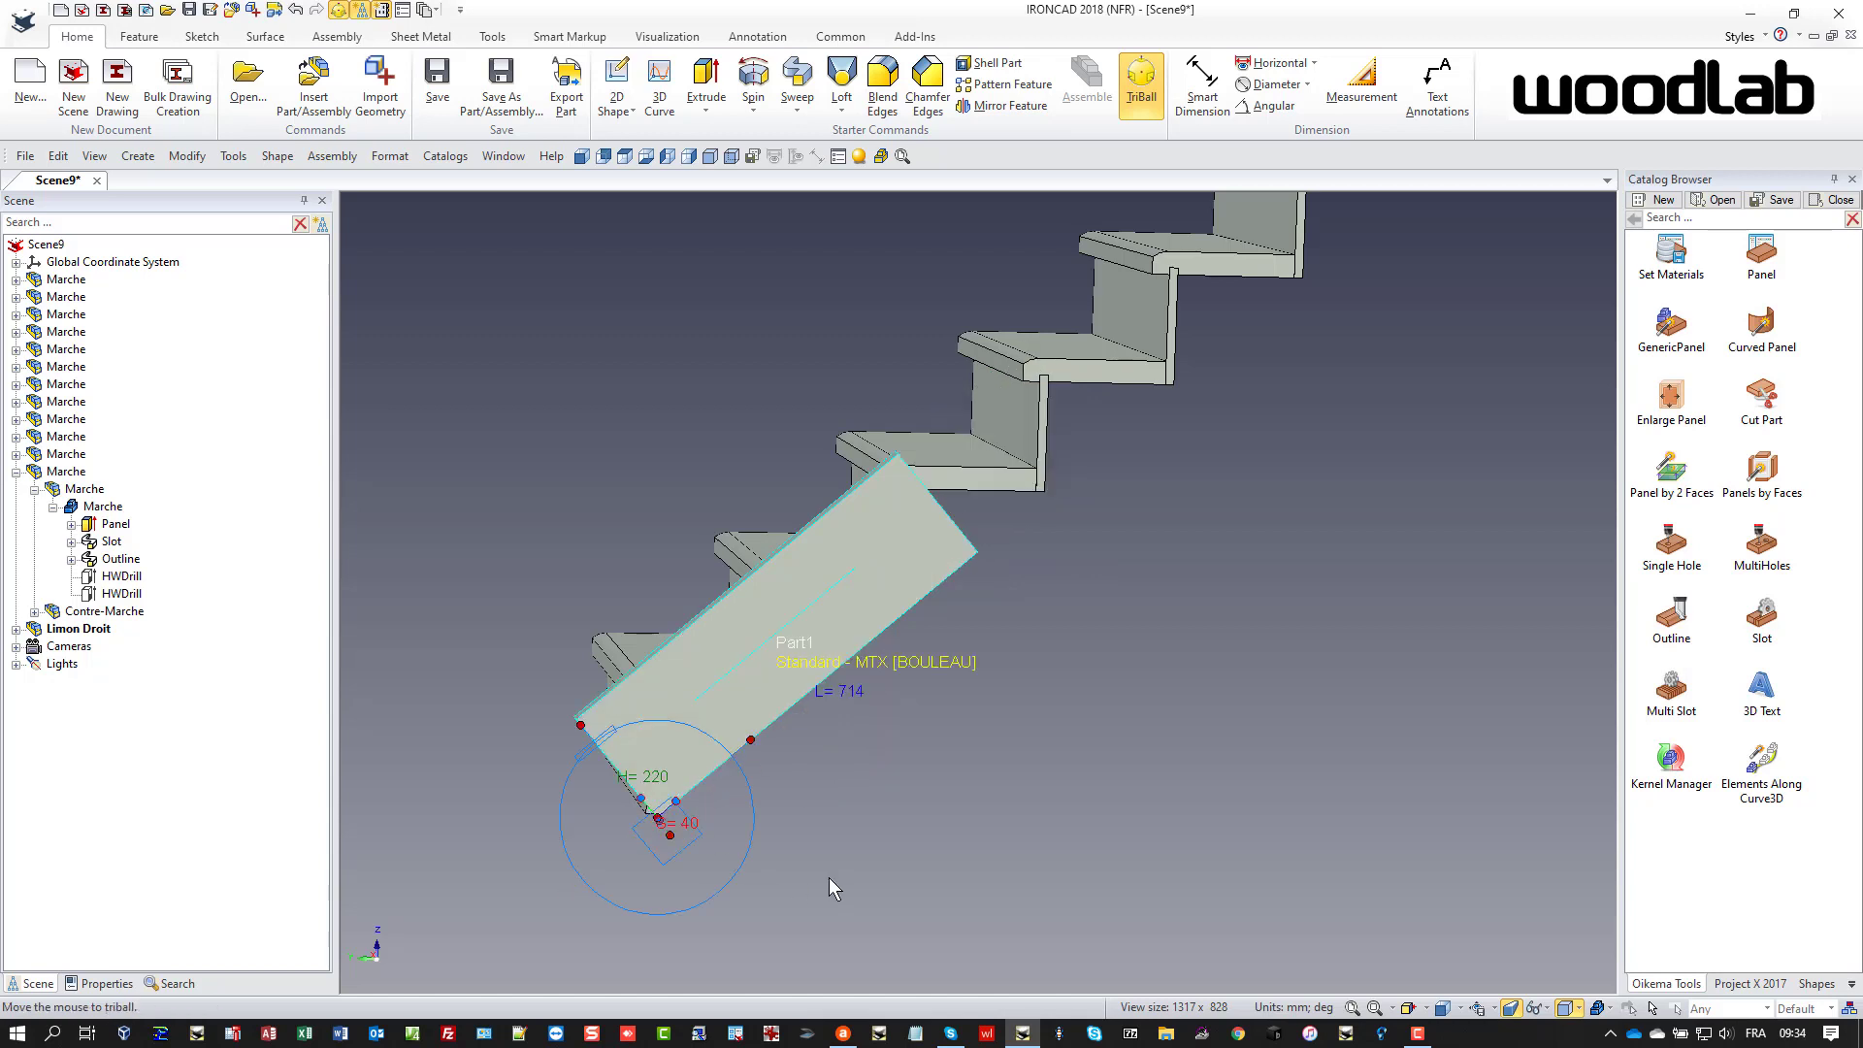
{"action": "key", "text": "F10"}
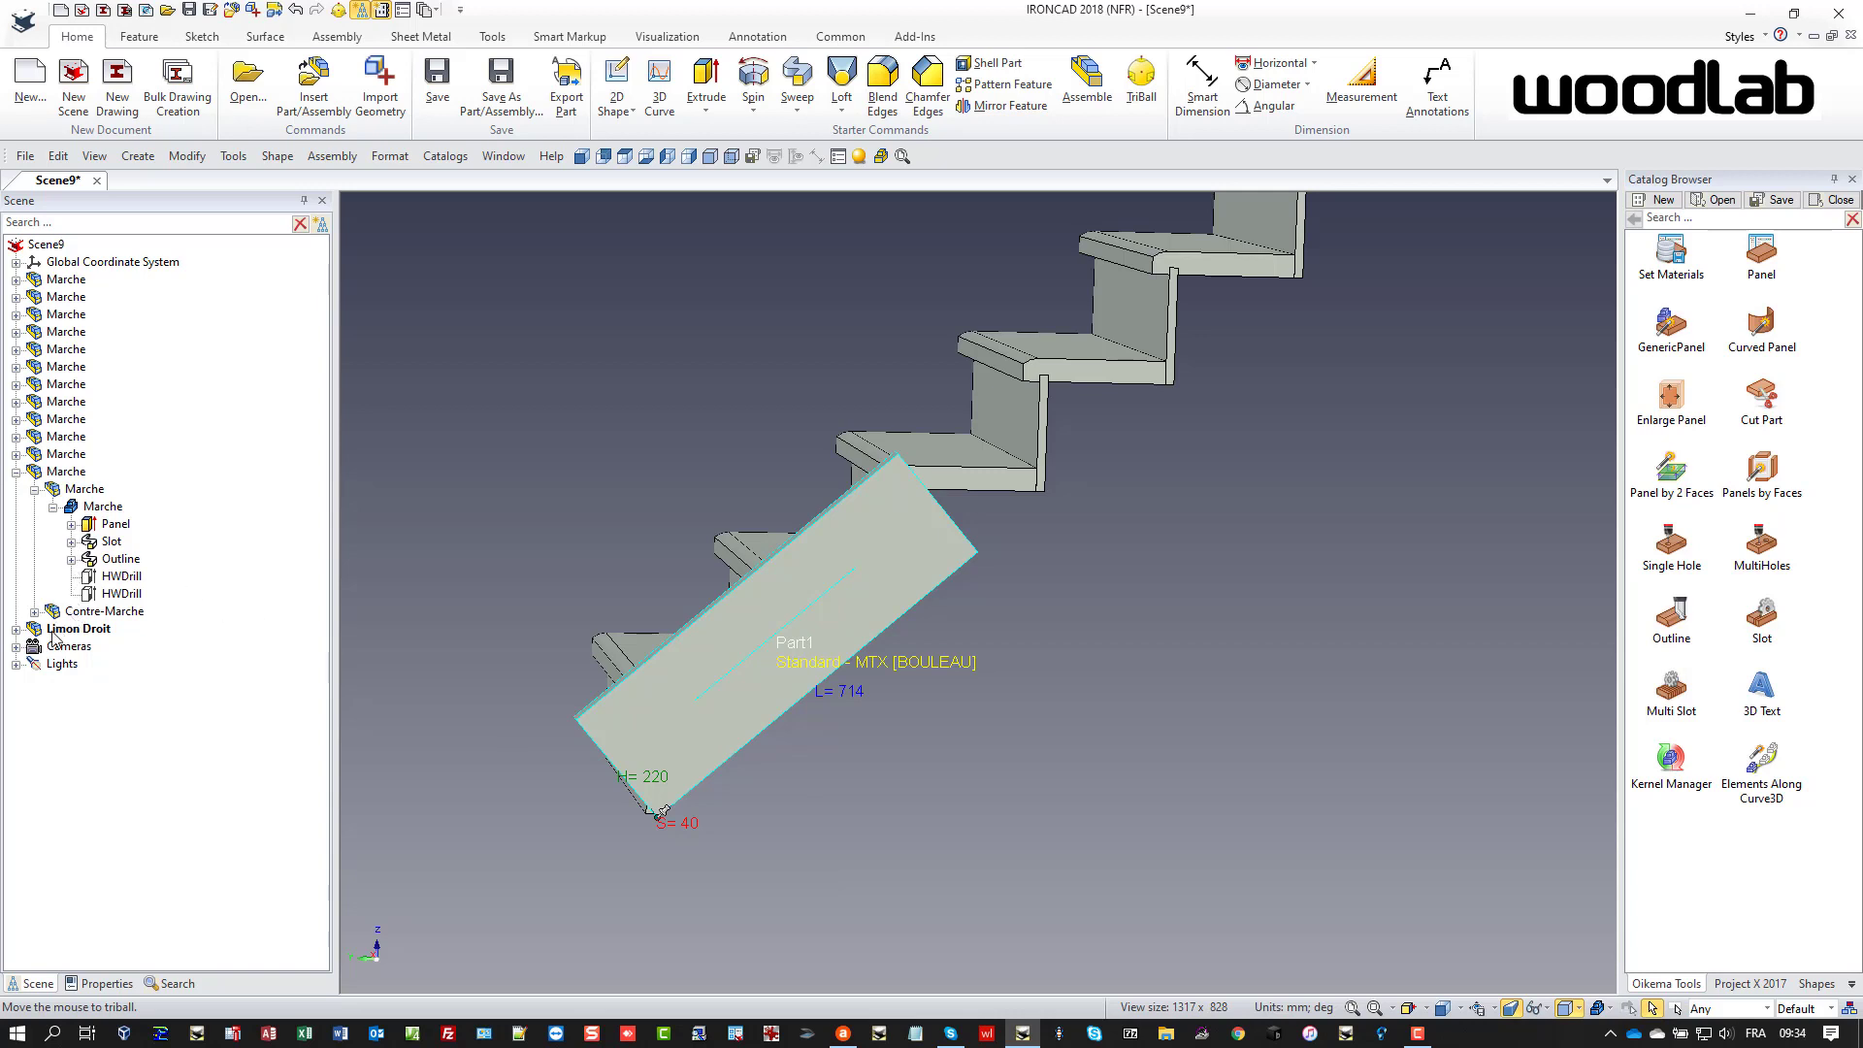
- Stretch the Limon Droit Part1 panel up past the top step
{"action": "left_click", "coordinate": [57, 632]}
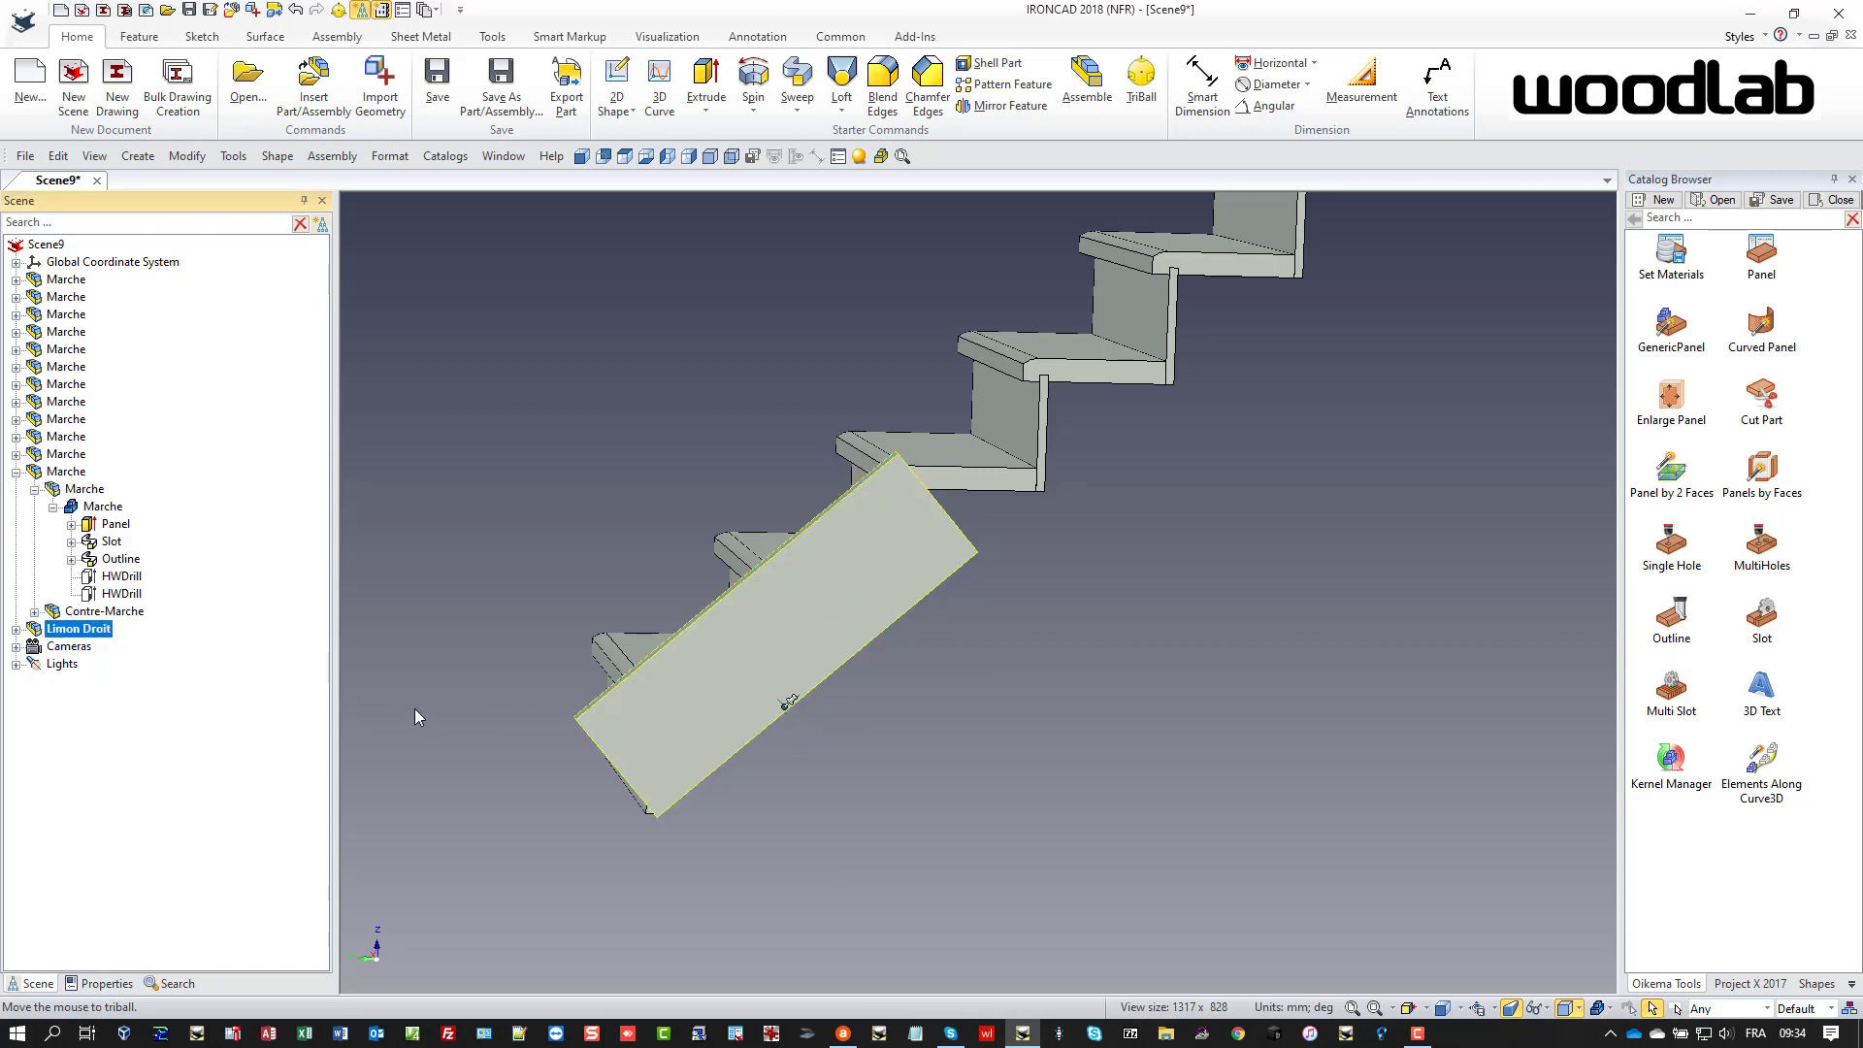
{"action": "left_click", "coordinate": [15, 628]}
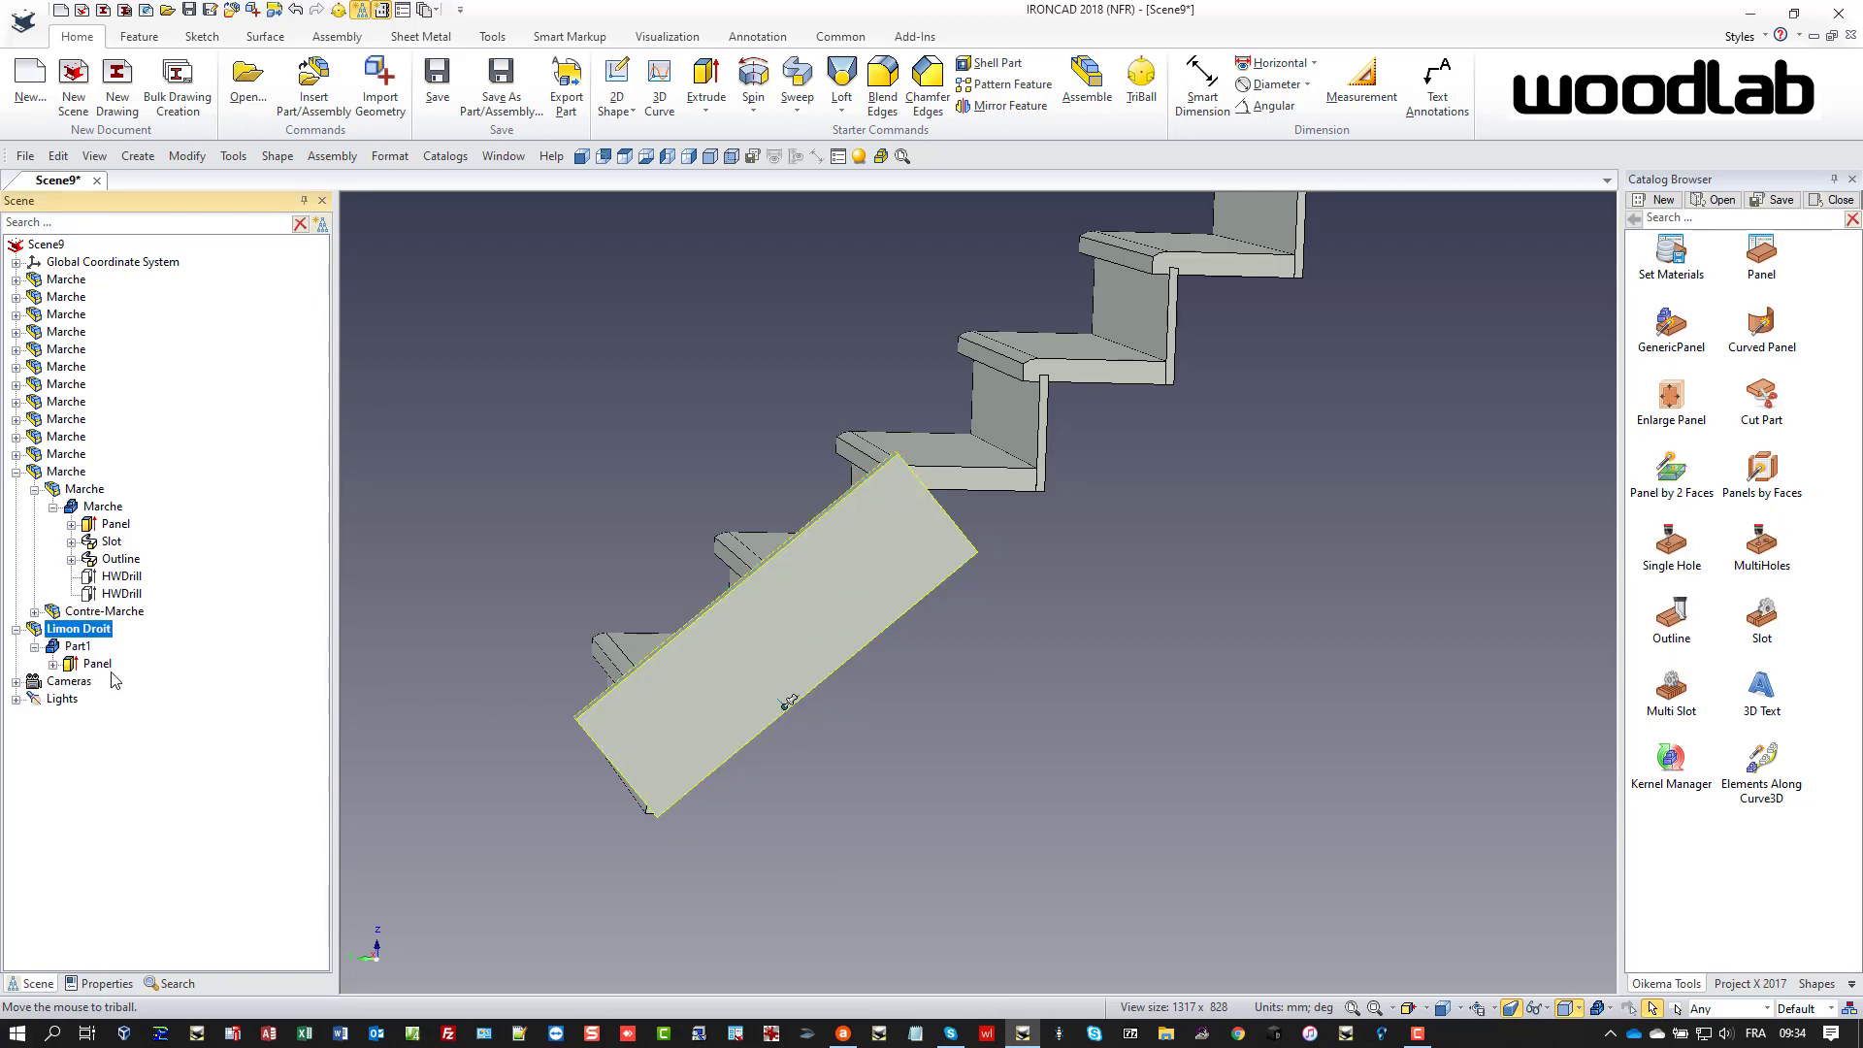
{"action": "left_click", "coordinate": [97, 663]}
{"action": "scroll", "coordinate": [1009, 679], "scroll_direction": "down", "scroll_amount": 3}
{"action": "scroll", "coordinate": [1061, 637], "scroll_direction": "down", "scroll_amount": 2}
{"action": "scroll", "coordinate": [1155, 521], "scroll_direction": "down", "scroll_amount": 1}
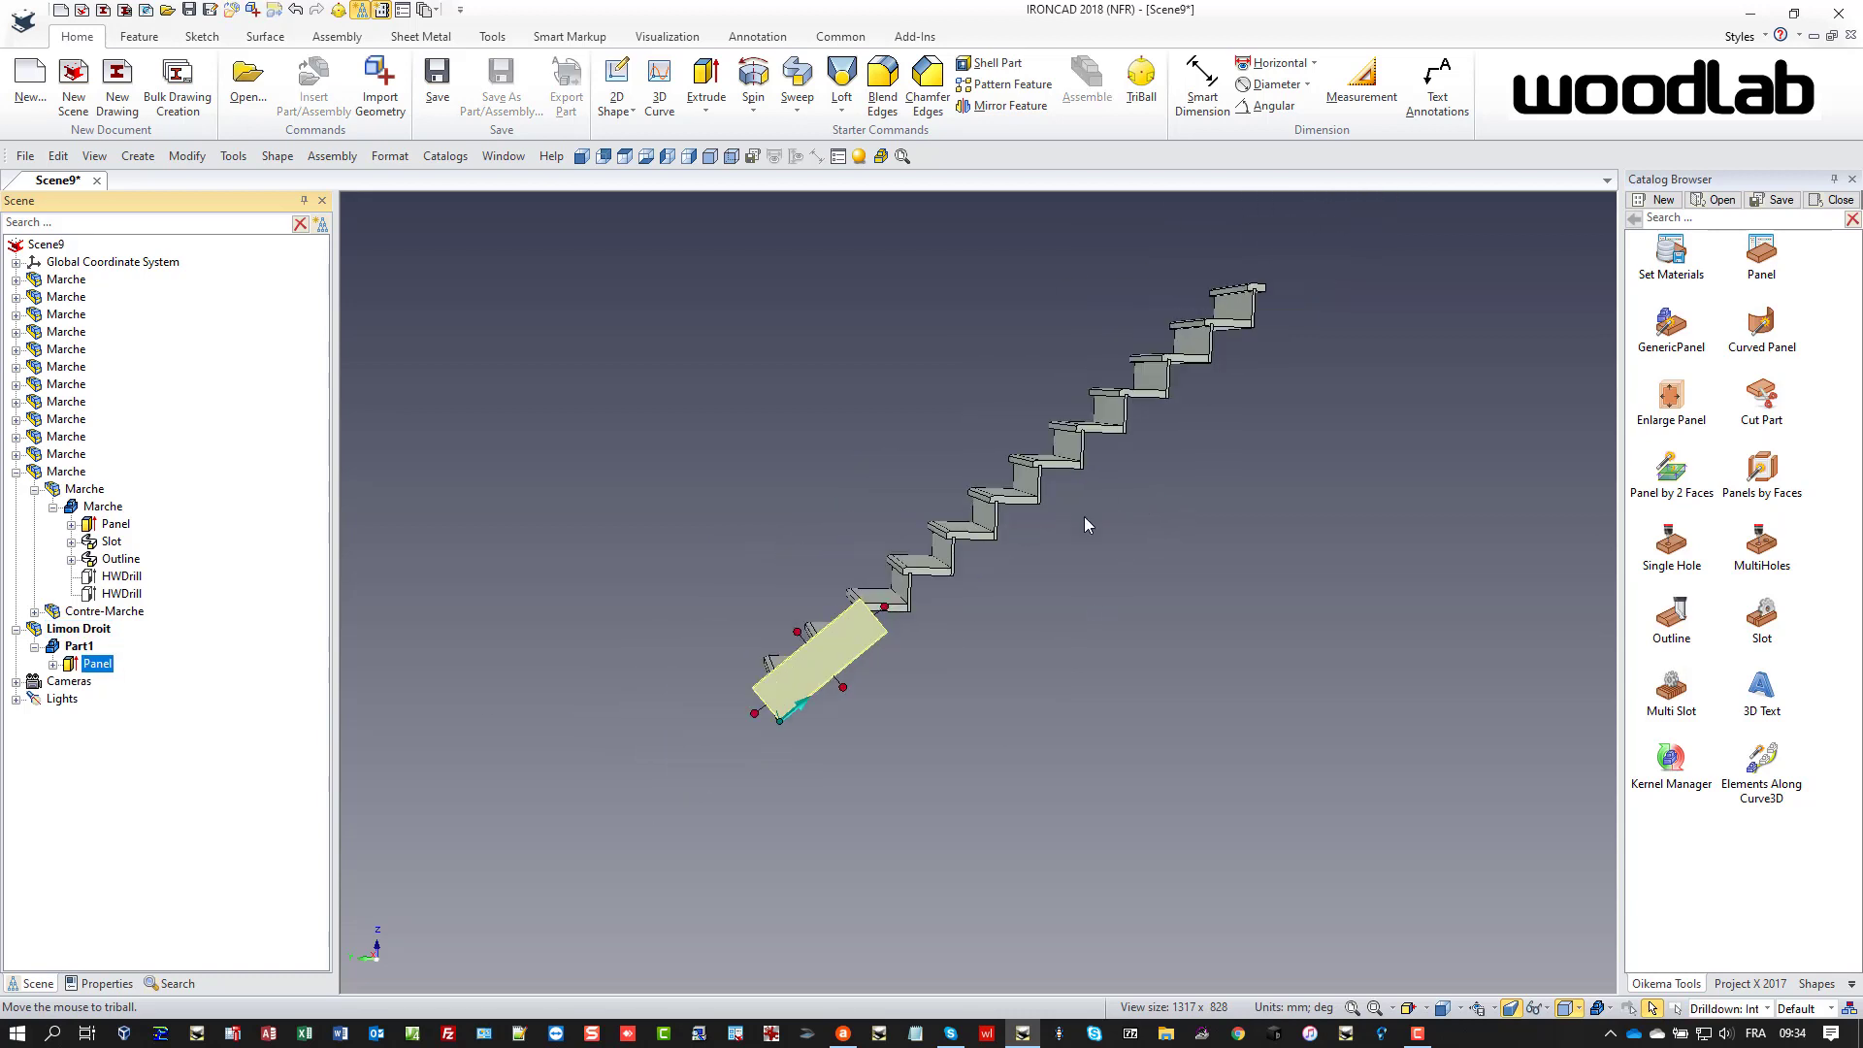
{"action": "left_click_drag", "start_coordinate": [884, 606], "coordinate": [1277, 277]}
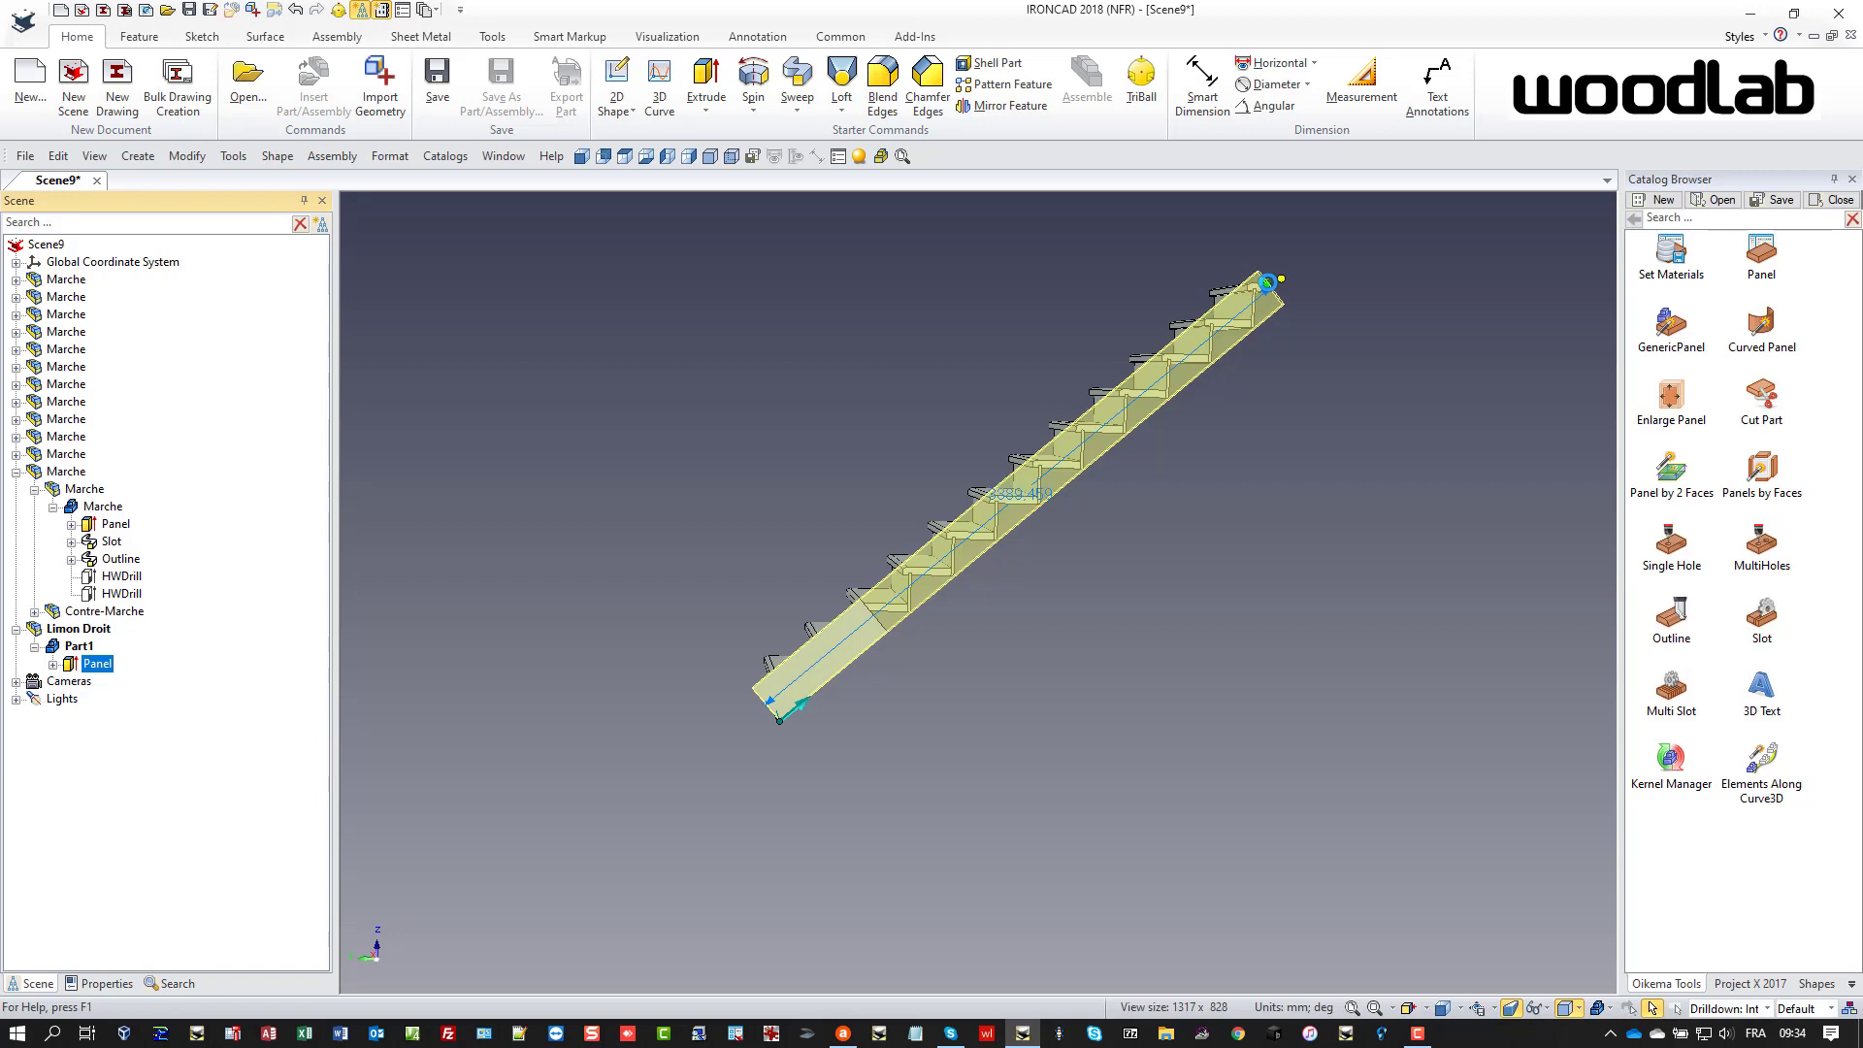
{"action": "left_click", "coordinate": [1251, 619]}
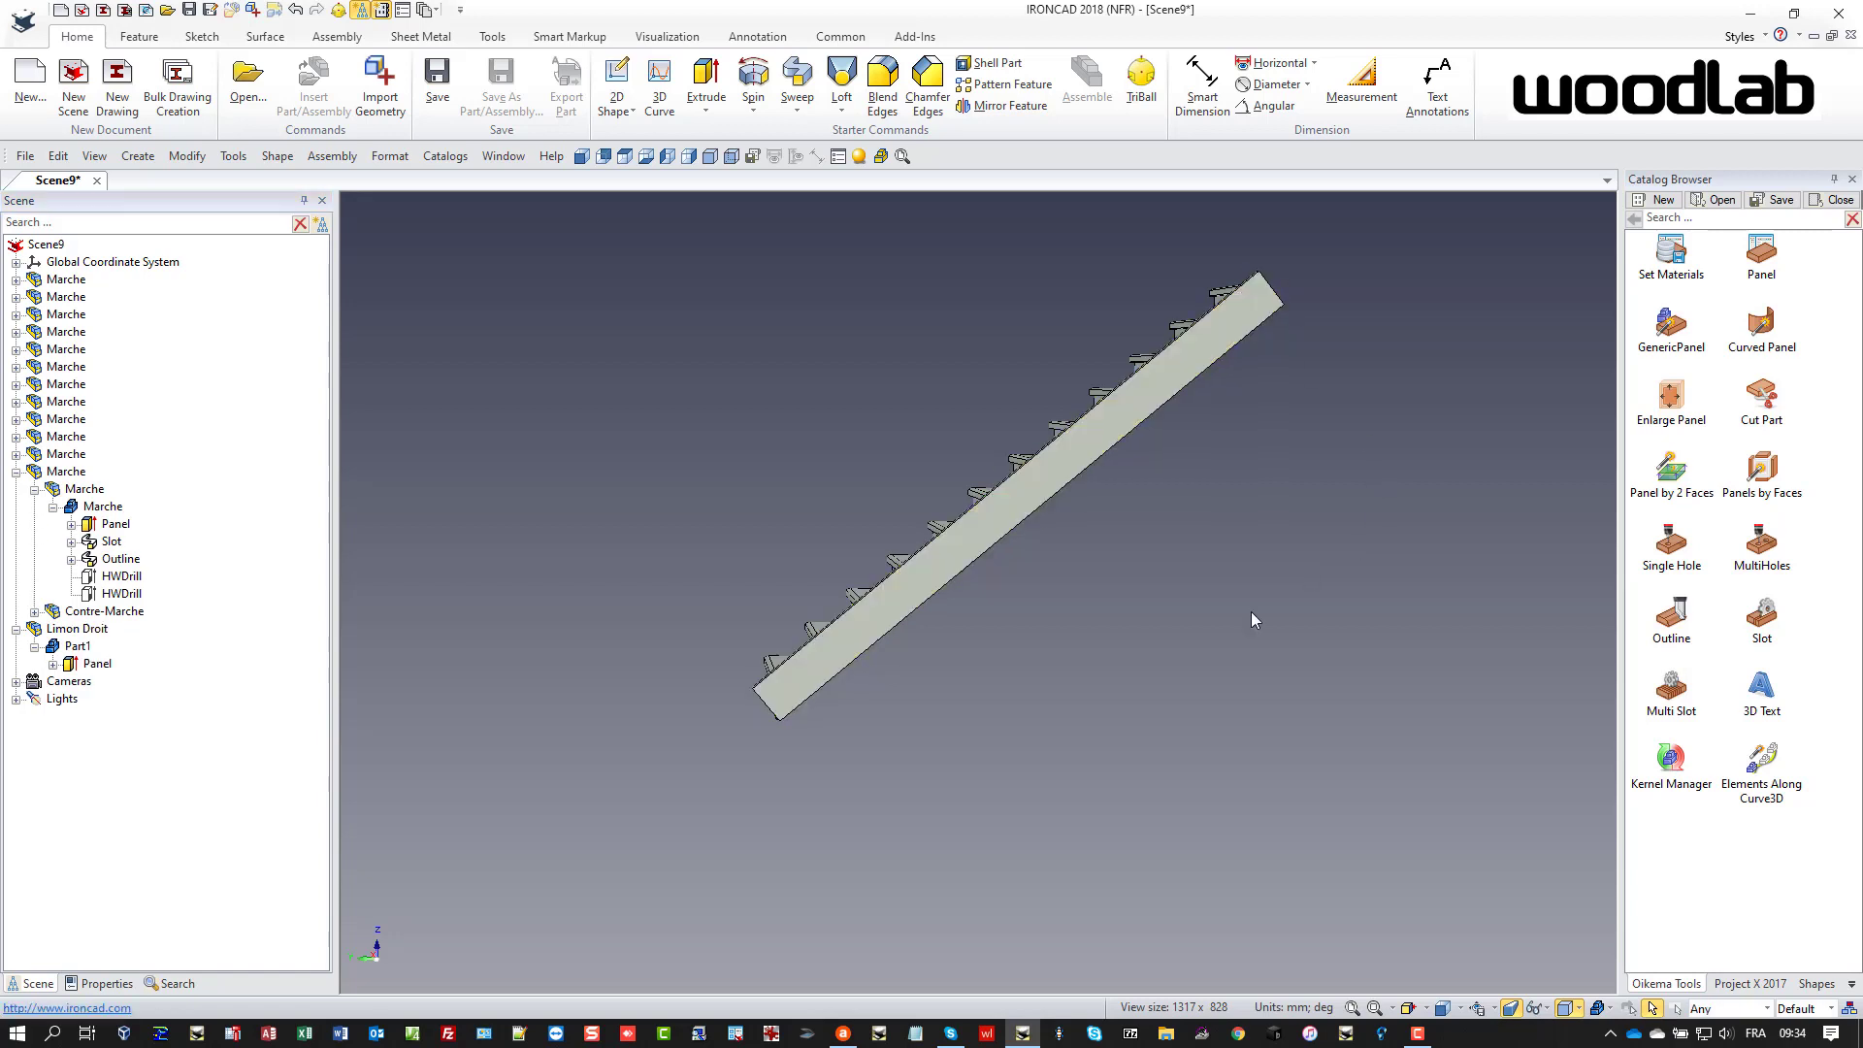
- Show hidden edges dashed and move the Limon Droit stringer 20 mm along one axis
{"action": "left_click", "coordinate": [731, 156]}
{"action": "scroll", "coordinate": [951, 608], "scroll_direction": "up", "scroll_amount": 3}
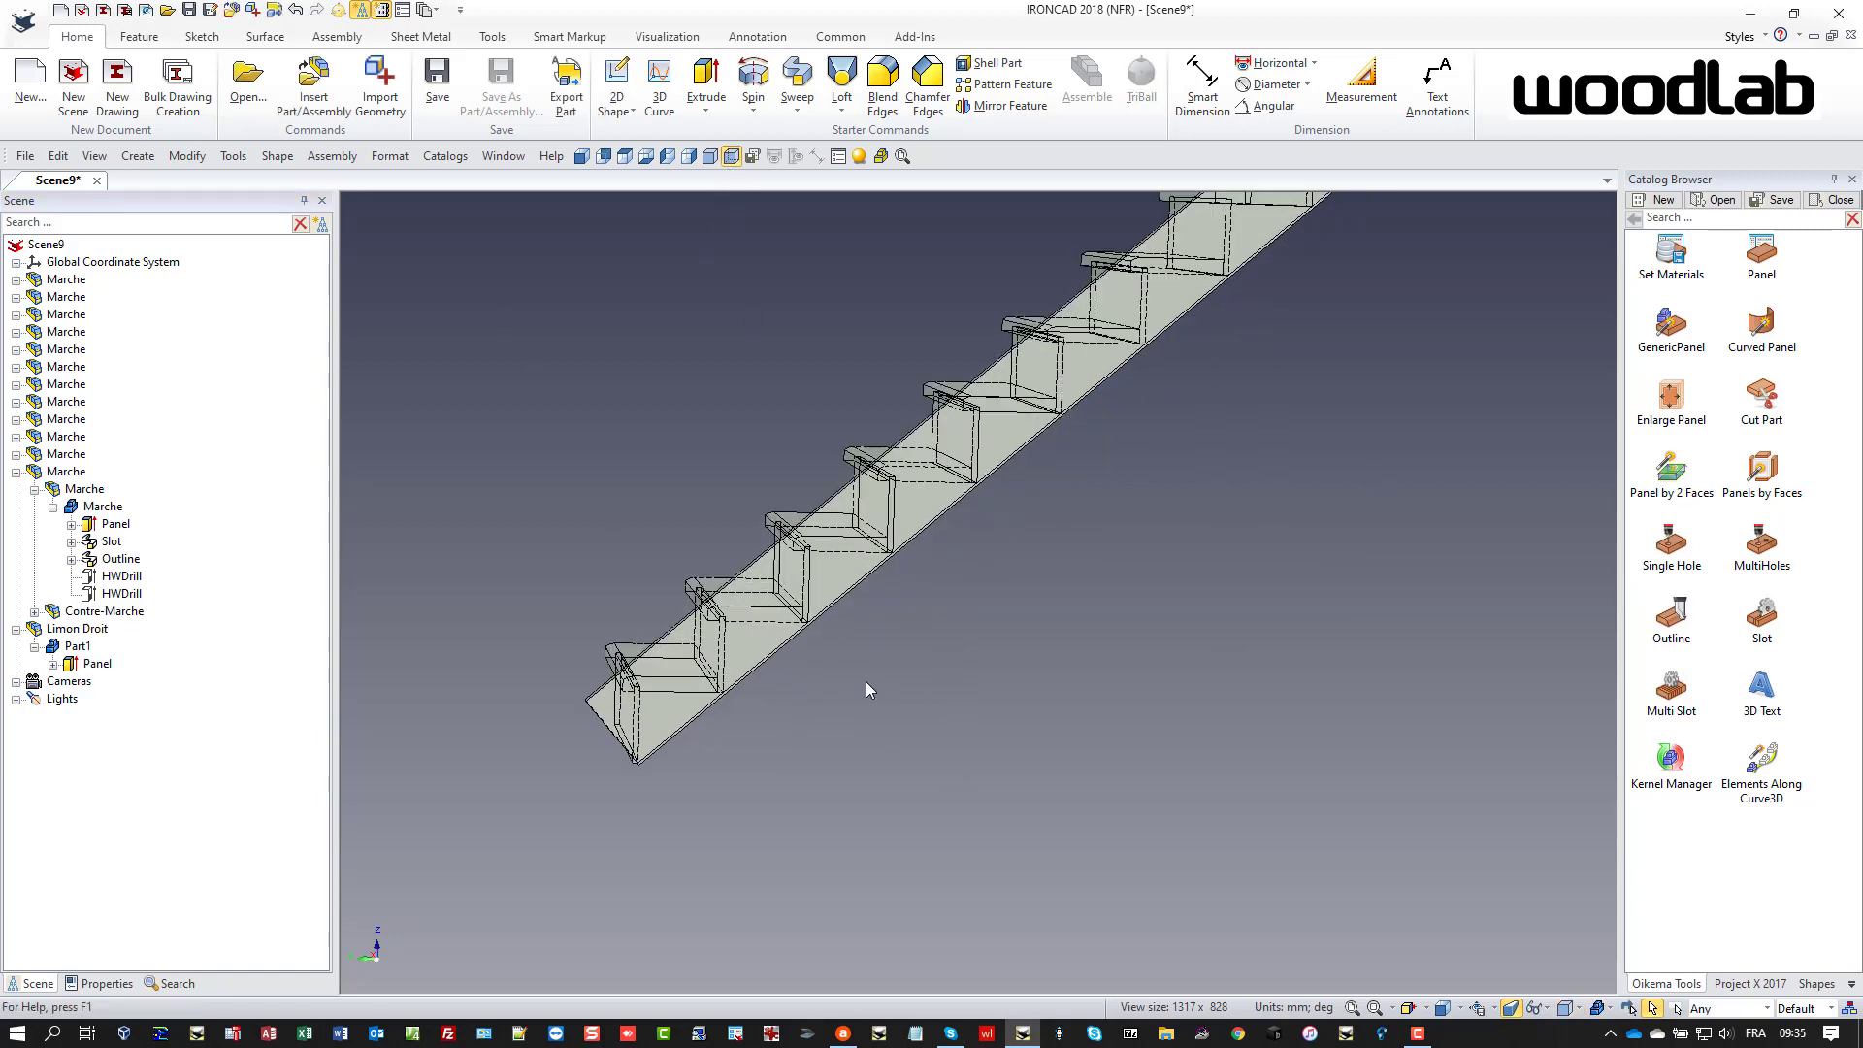
{"action": "left_click", "coordinate": [60, 633]}
{"action": "key", "text": "F10"}
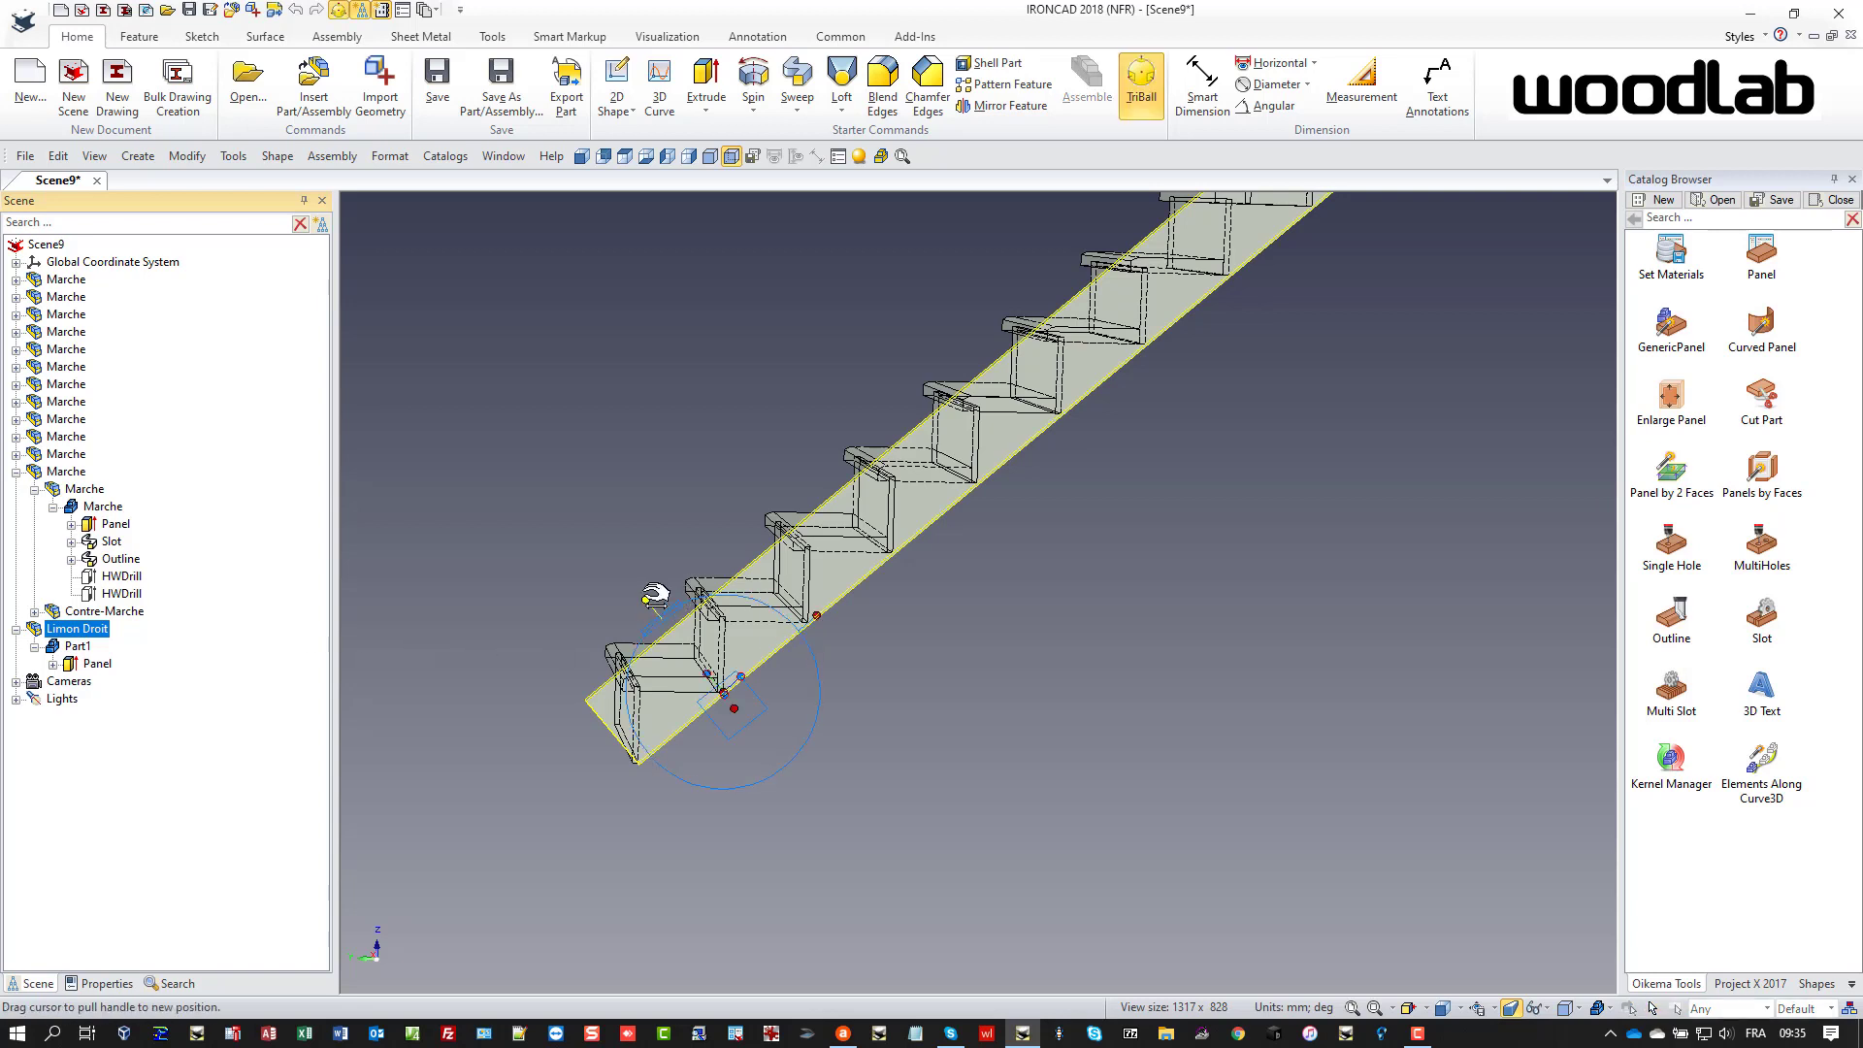
{"action": "left_click", "coordinate": [655, 595]}
{"action": "right_click_drag", "start_coordinate": [807, 786], "coordinate": [798, 766]}
{"action": "left_click", "coordinate": [851, 797]}
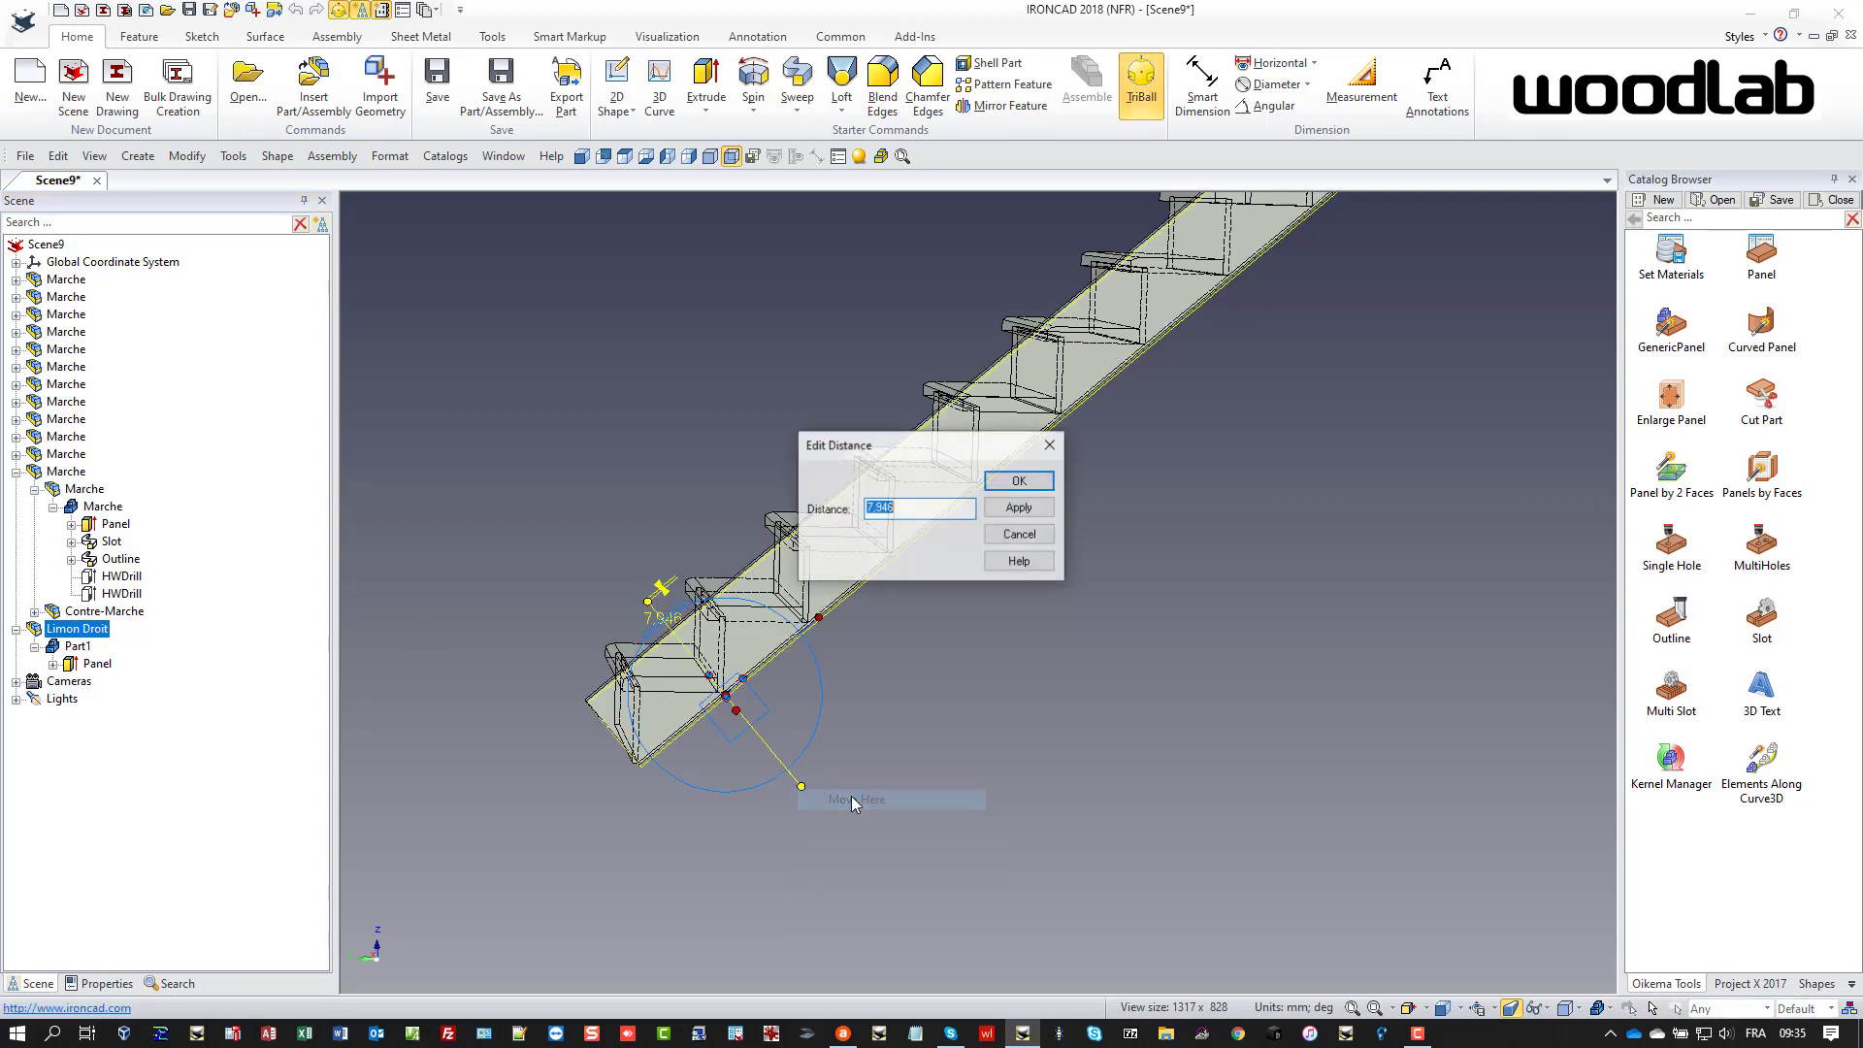
{"action": "type", "text": "20"}
{"action": "key", "text": "Return"}
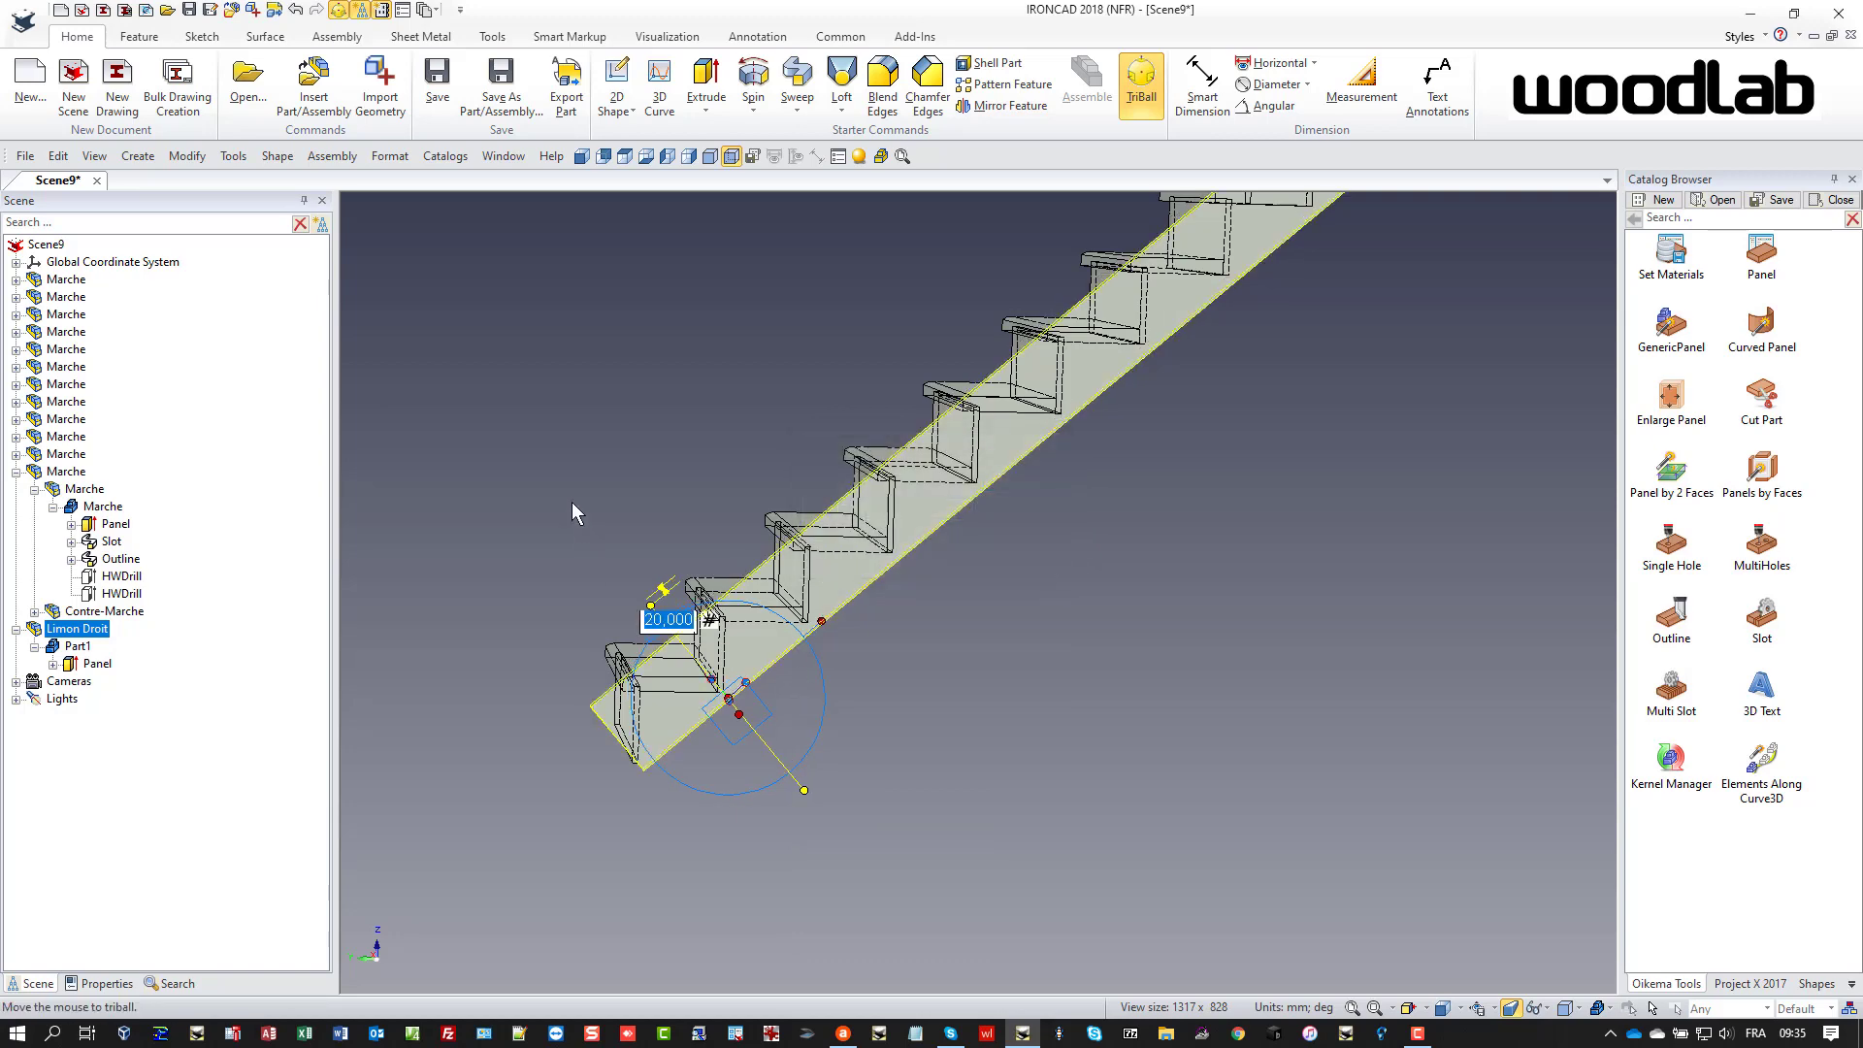
{"action": "left_click", "coordinate": [565, 474]}
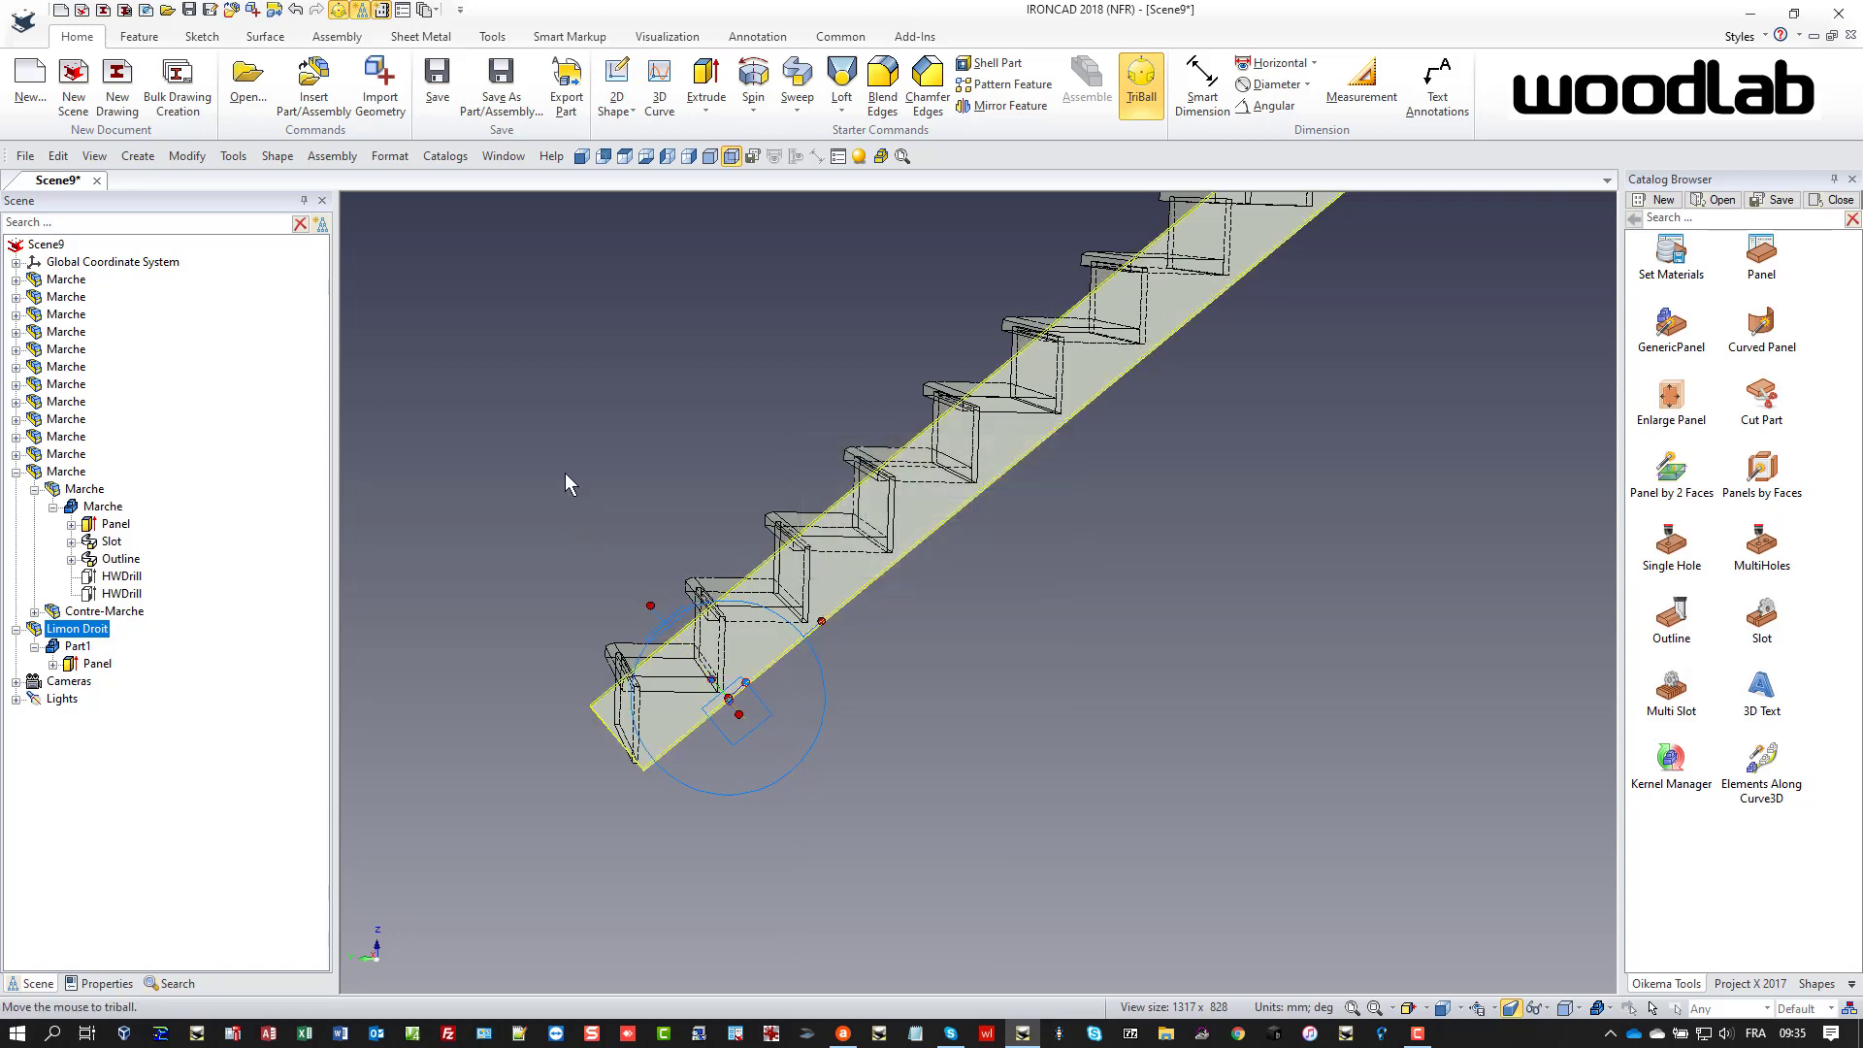
- View the staircase from the left side in orthographic projection
{"action": "left_click", "coordinate": [689, 157]}
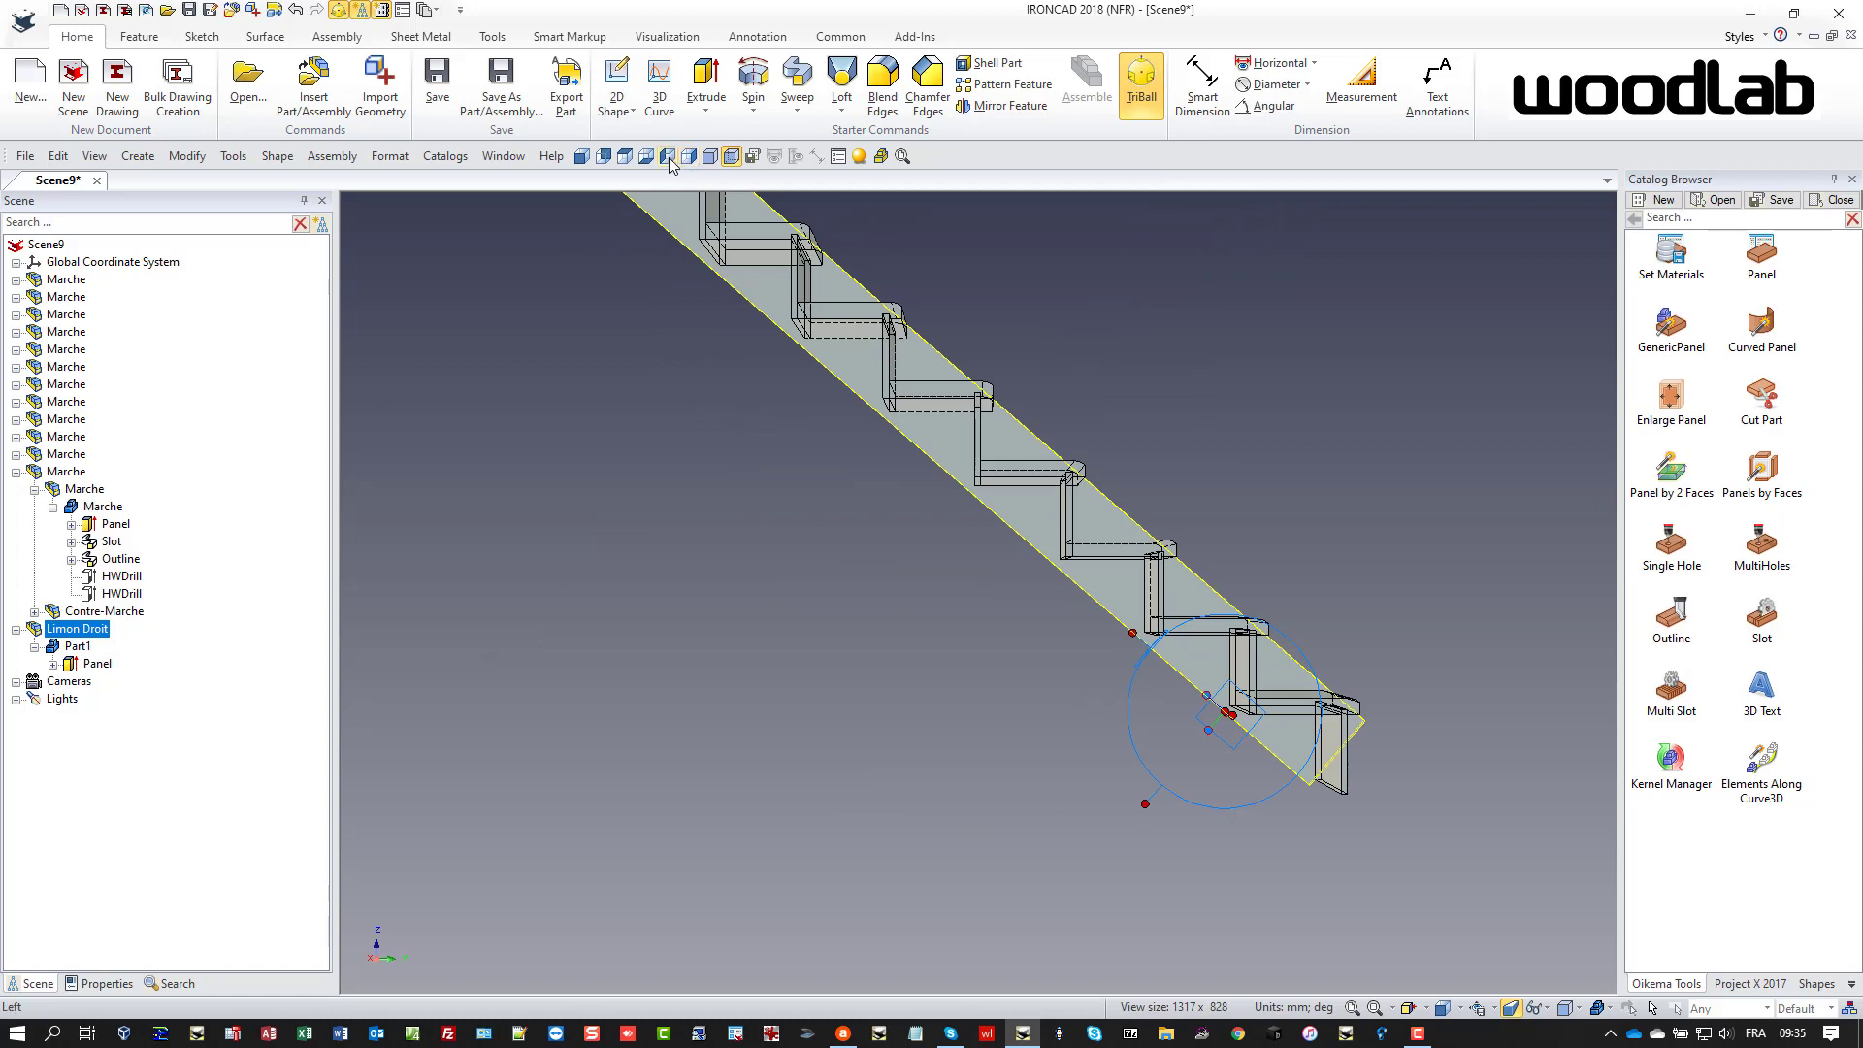
{"action": "left_click", "coordinate": [668, 157]}
{"action": "scroll", "coordinate": [941, 482], "scroll_direction": "up", "scroll_amount": 2}
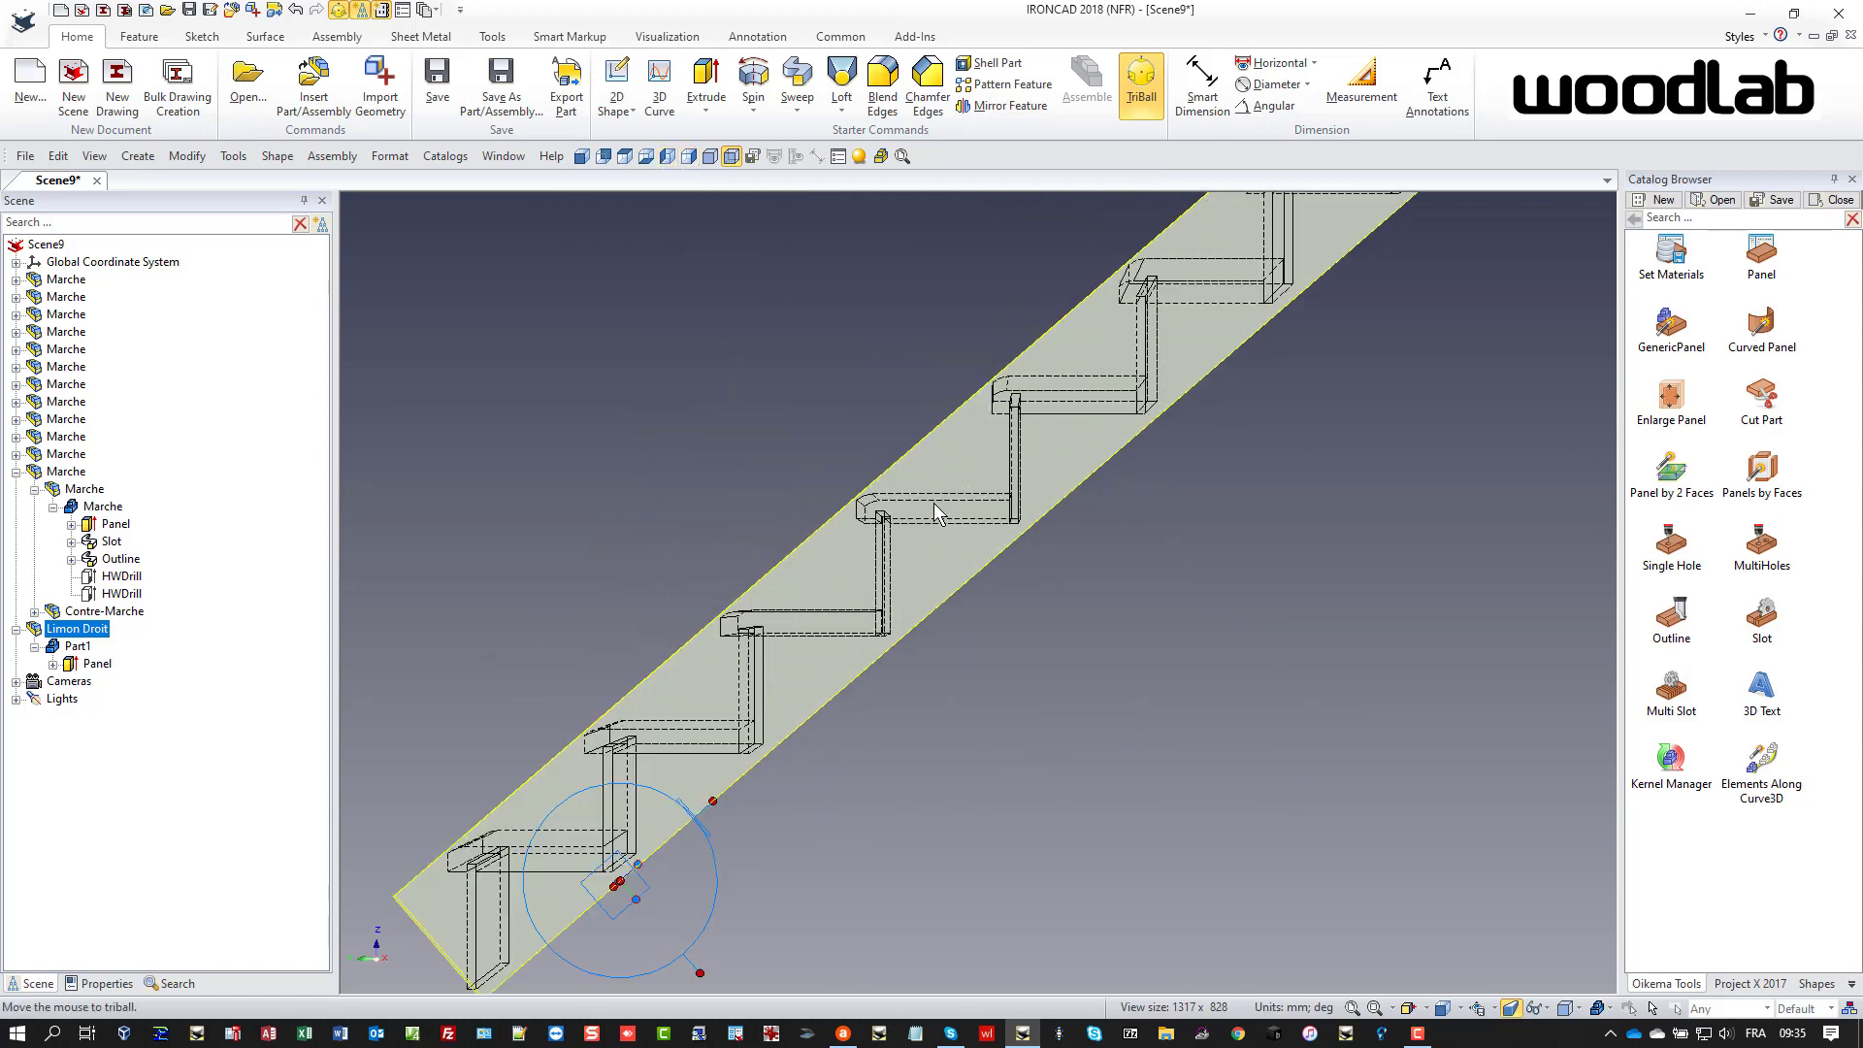
{"action": "key", "text": "F10"}
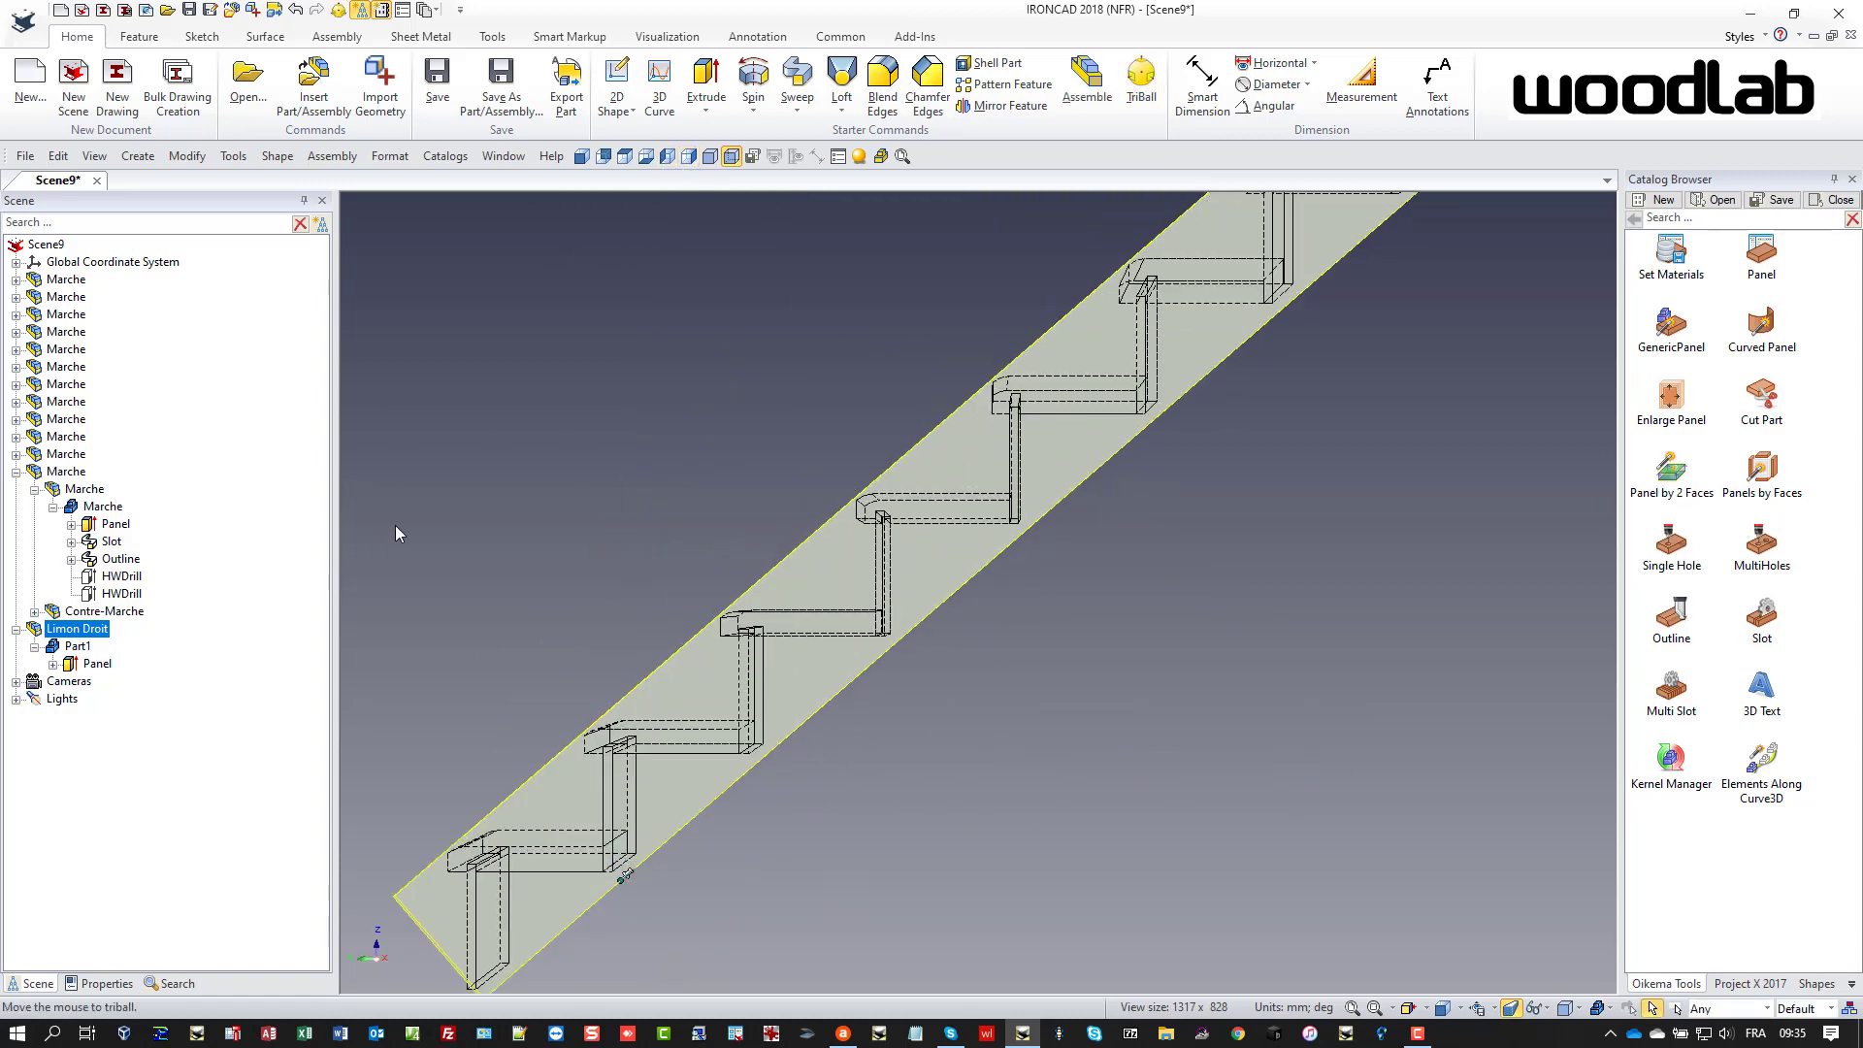
{"action": "key", "text": "F9"}
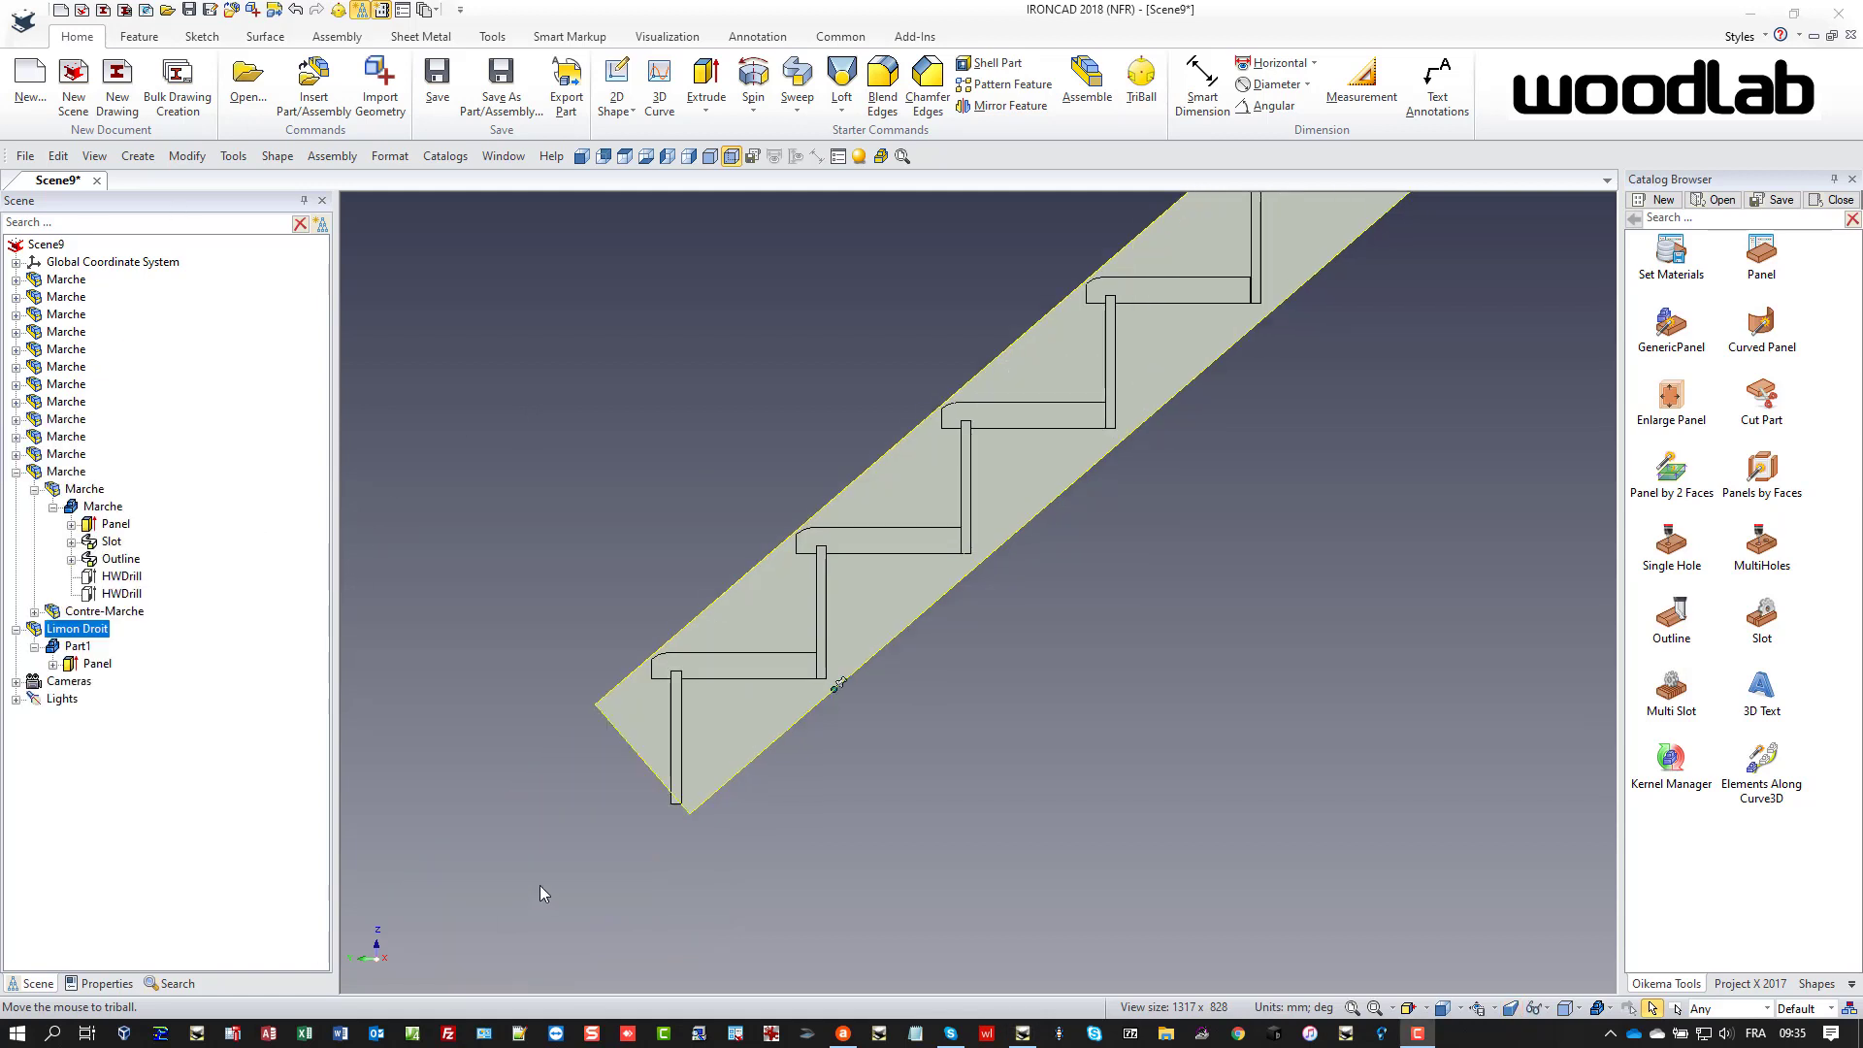
- Shorten the first Marche's Contre-Marche riser panel from its 202 mm height
{"action": "left_click", "coordinate": [74, 281]}
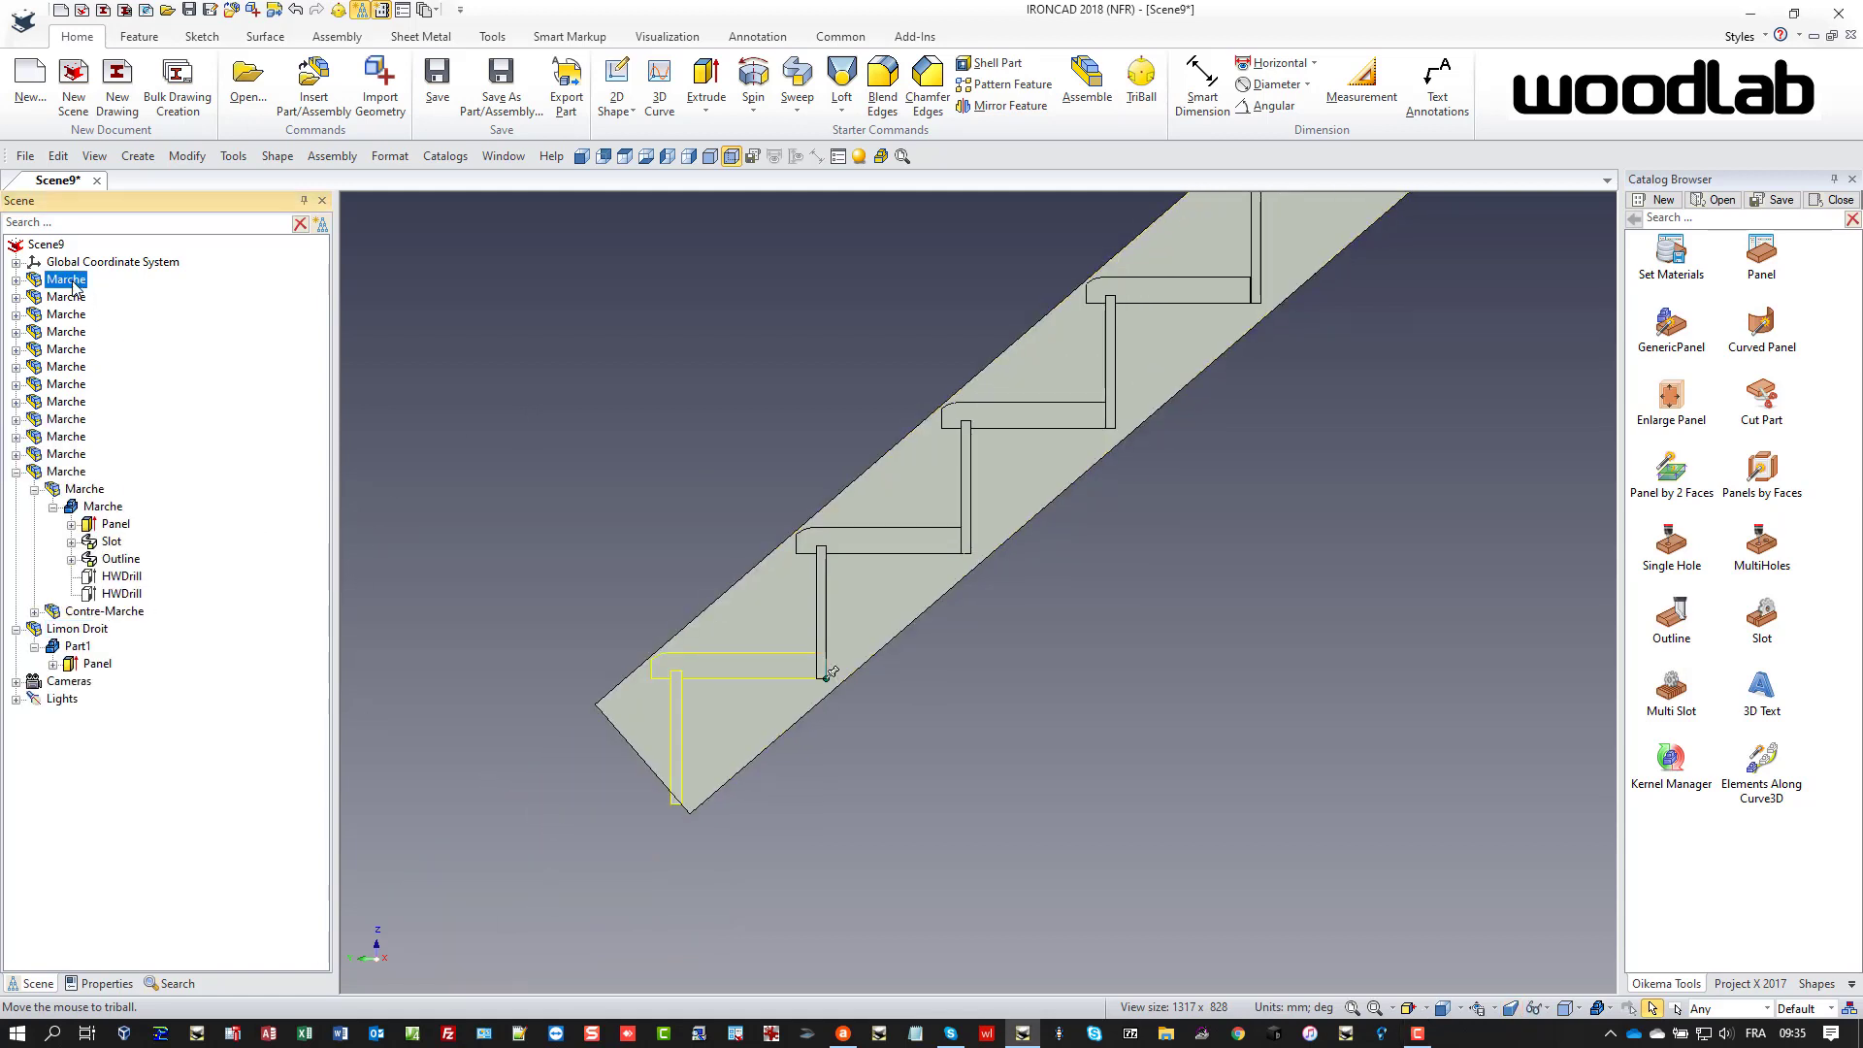
{"action": "left_click", "coordinate": [16, 281]}
{"action": "left_click", "coordinate": [33, 313]}
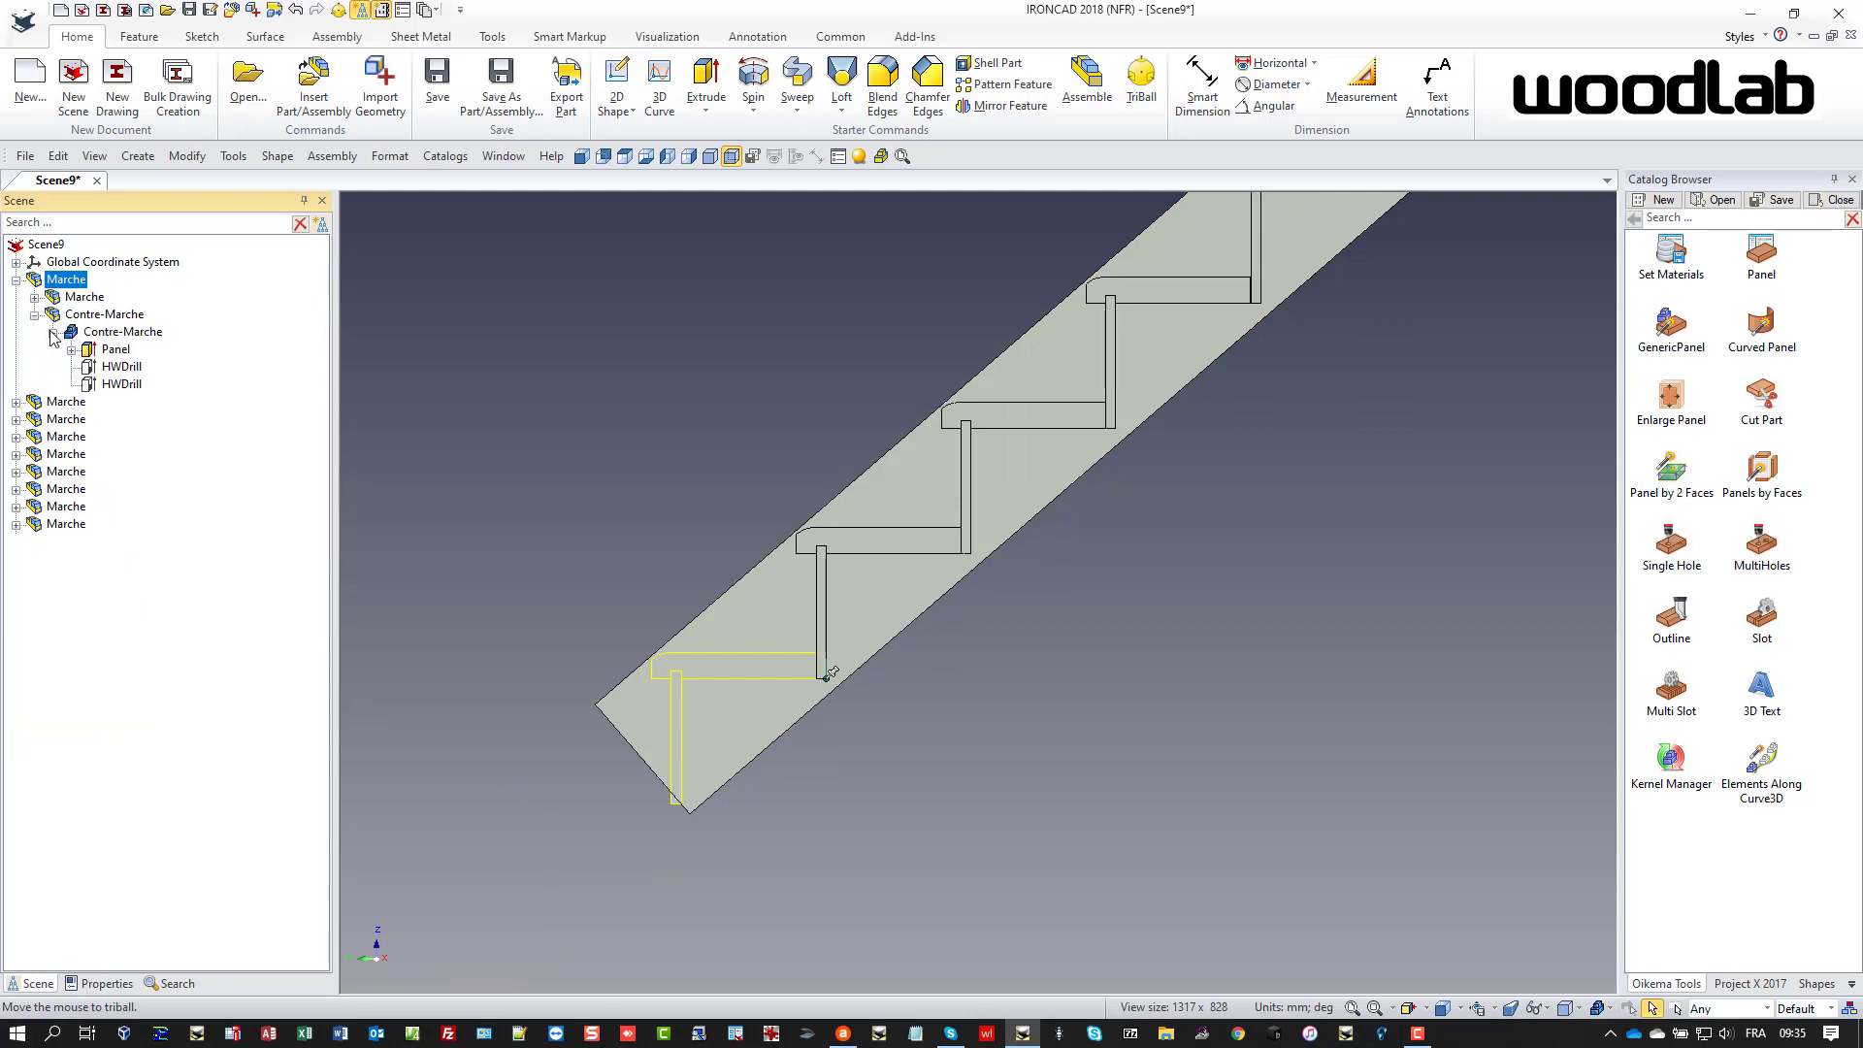
{"action": "left_click", "coordinate": [116, 349]}
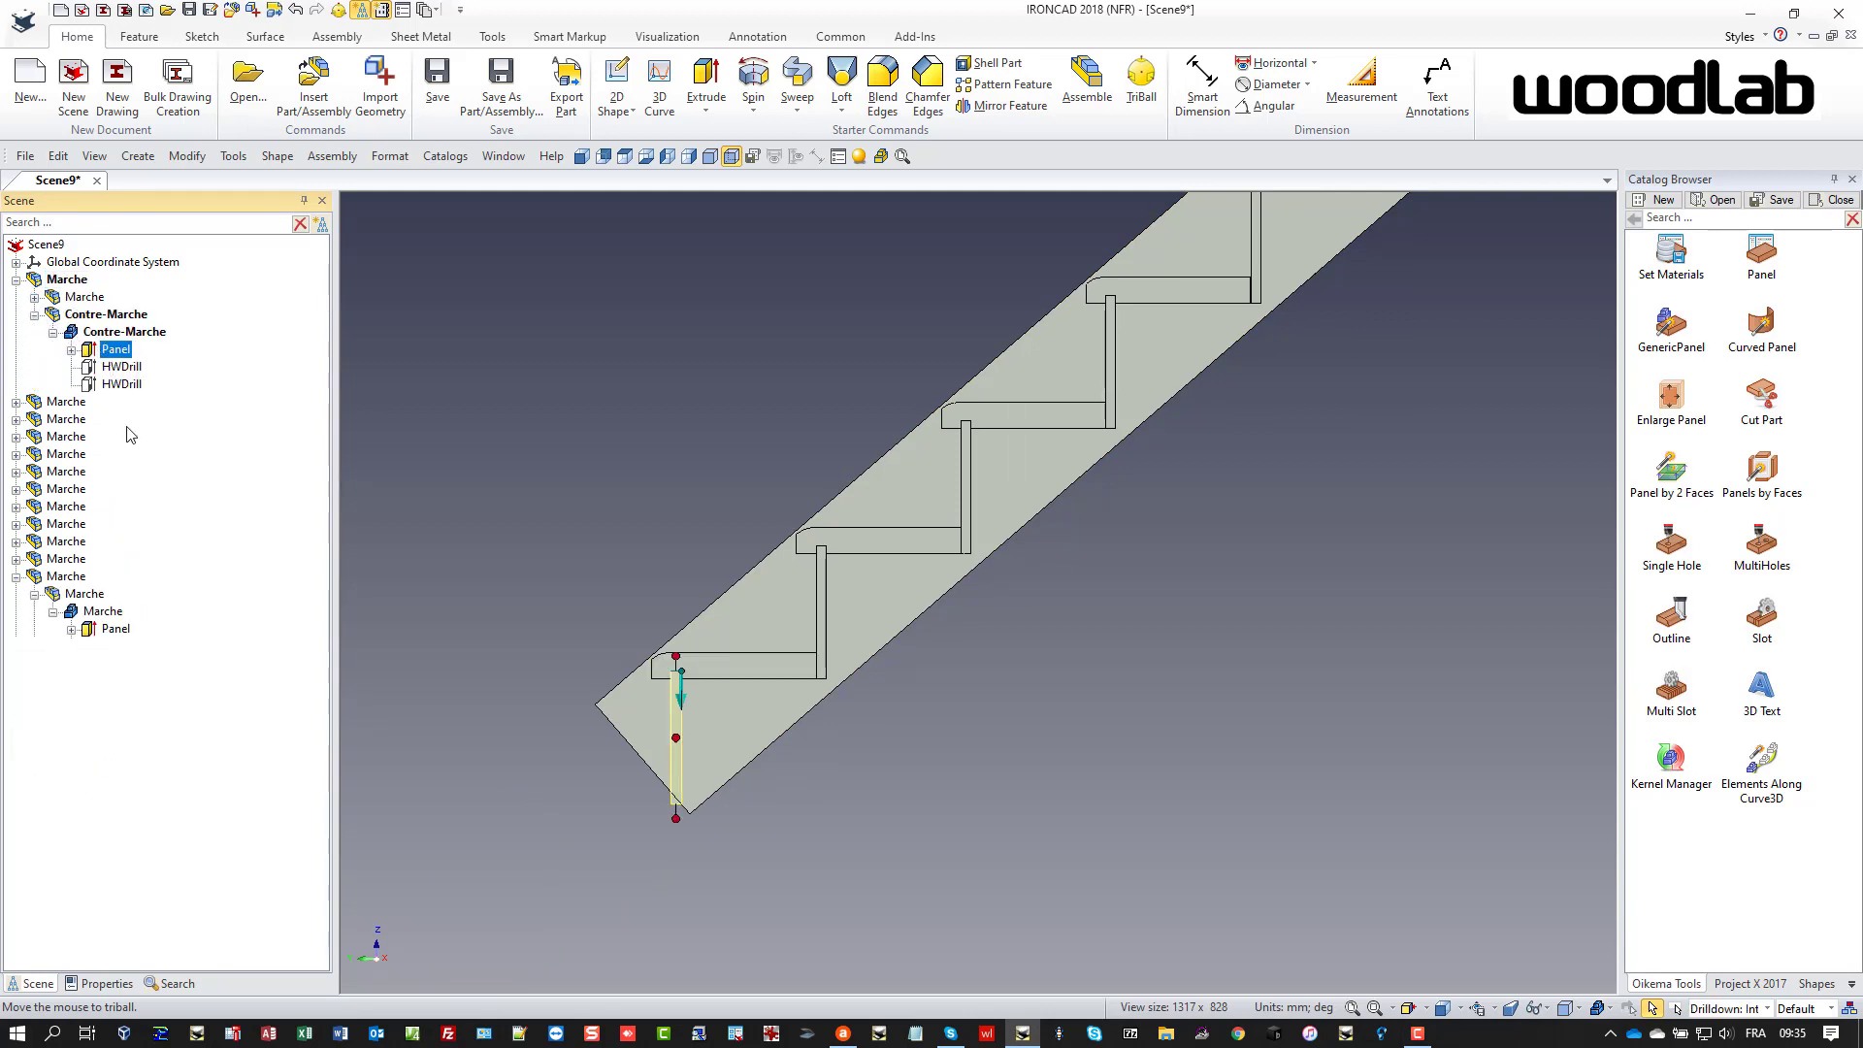
{"action": "left_click", "coordinate": [679, 802]}
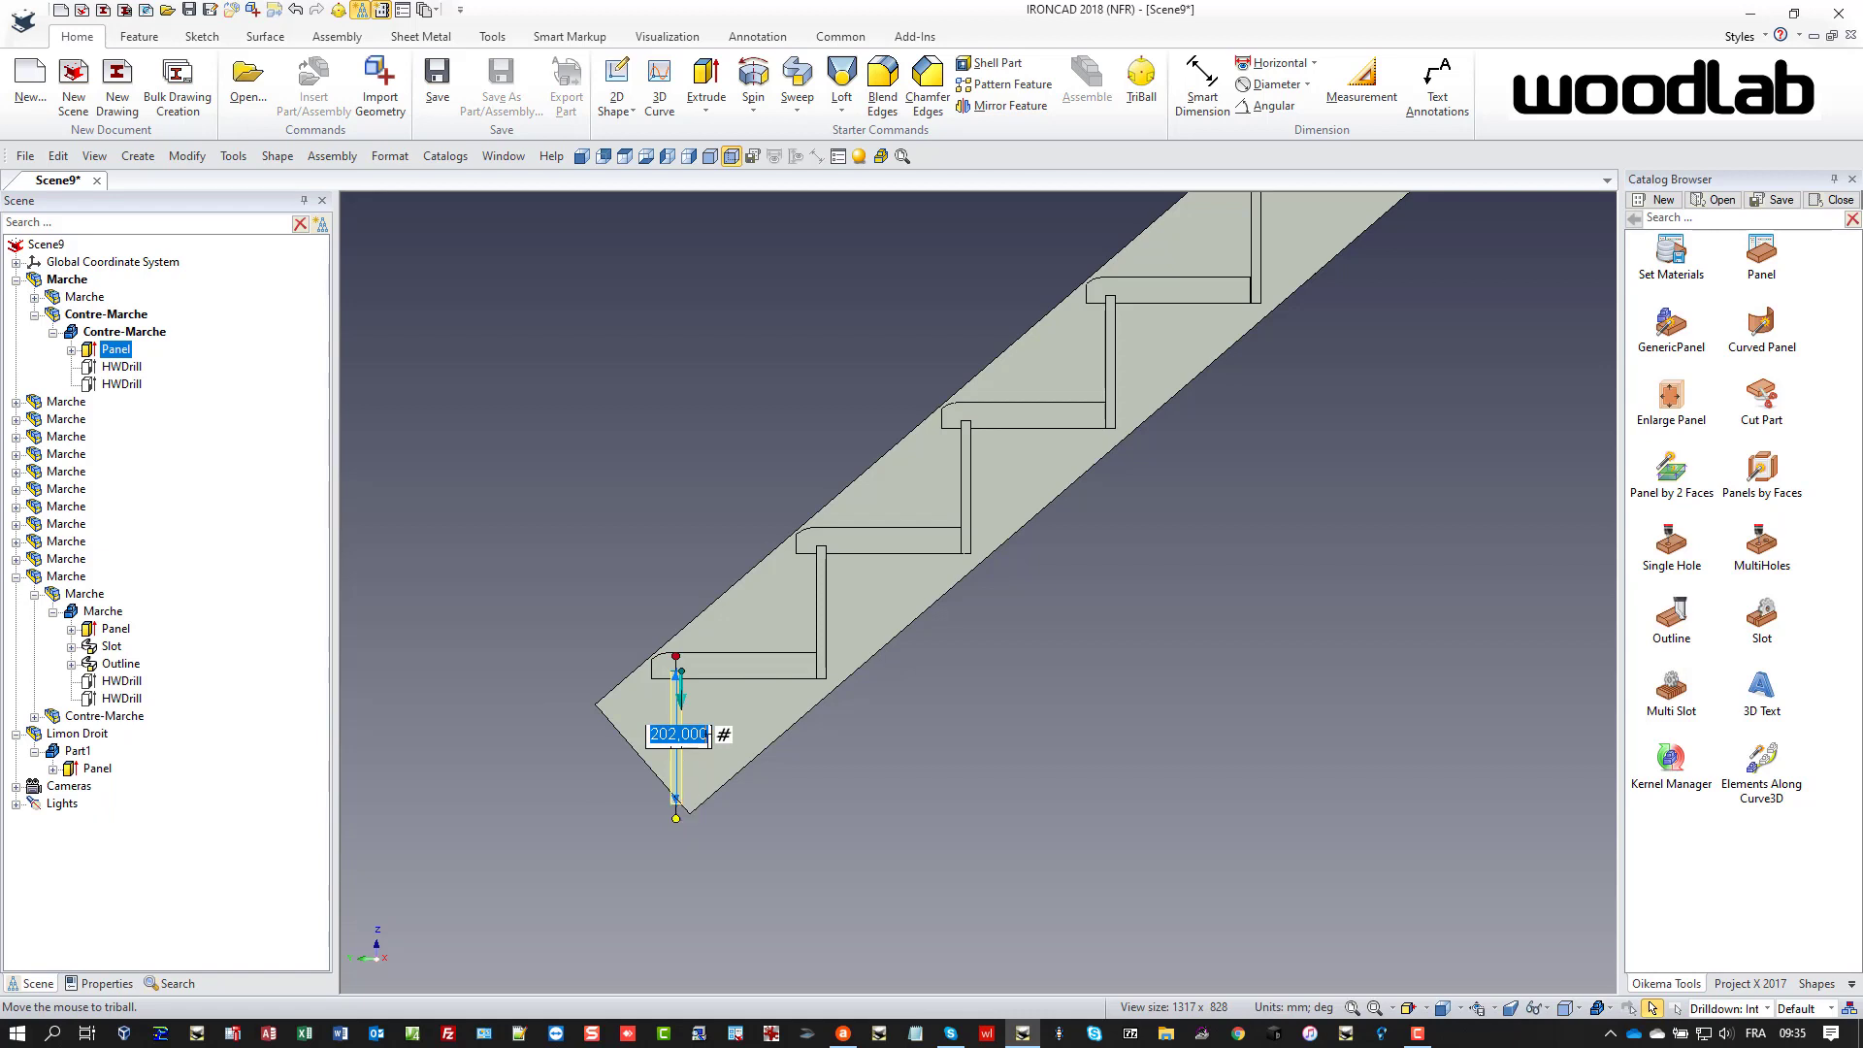
{"action": "left_click", "coordinate": [713, 733]}
{"action": "key", "text": "Return"}
{"action": "left_click", "coordinate": [935, 804]}
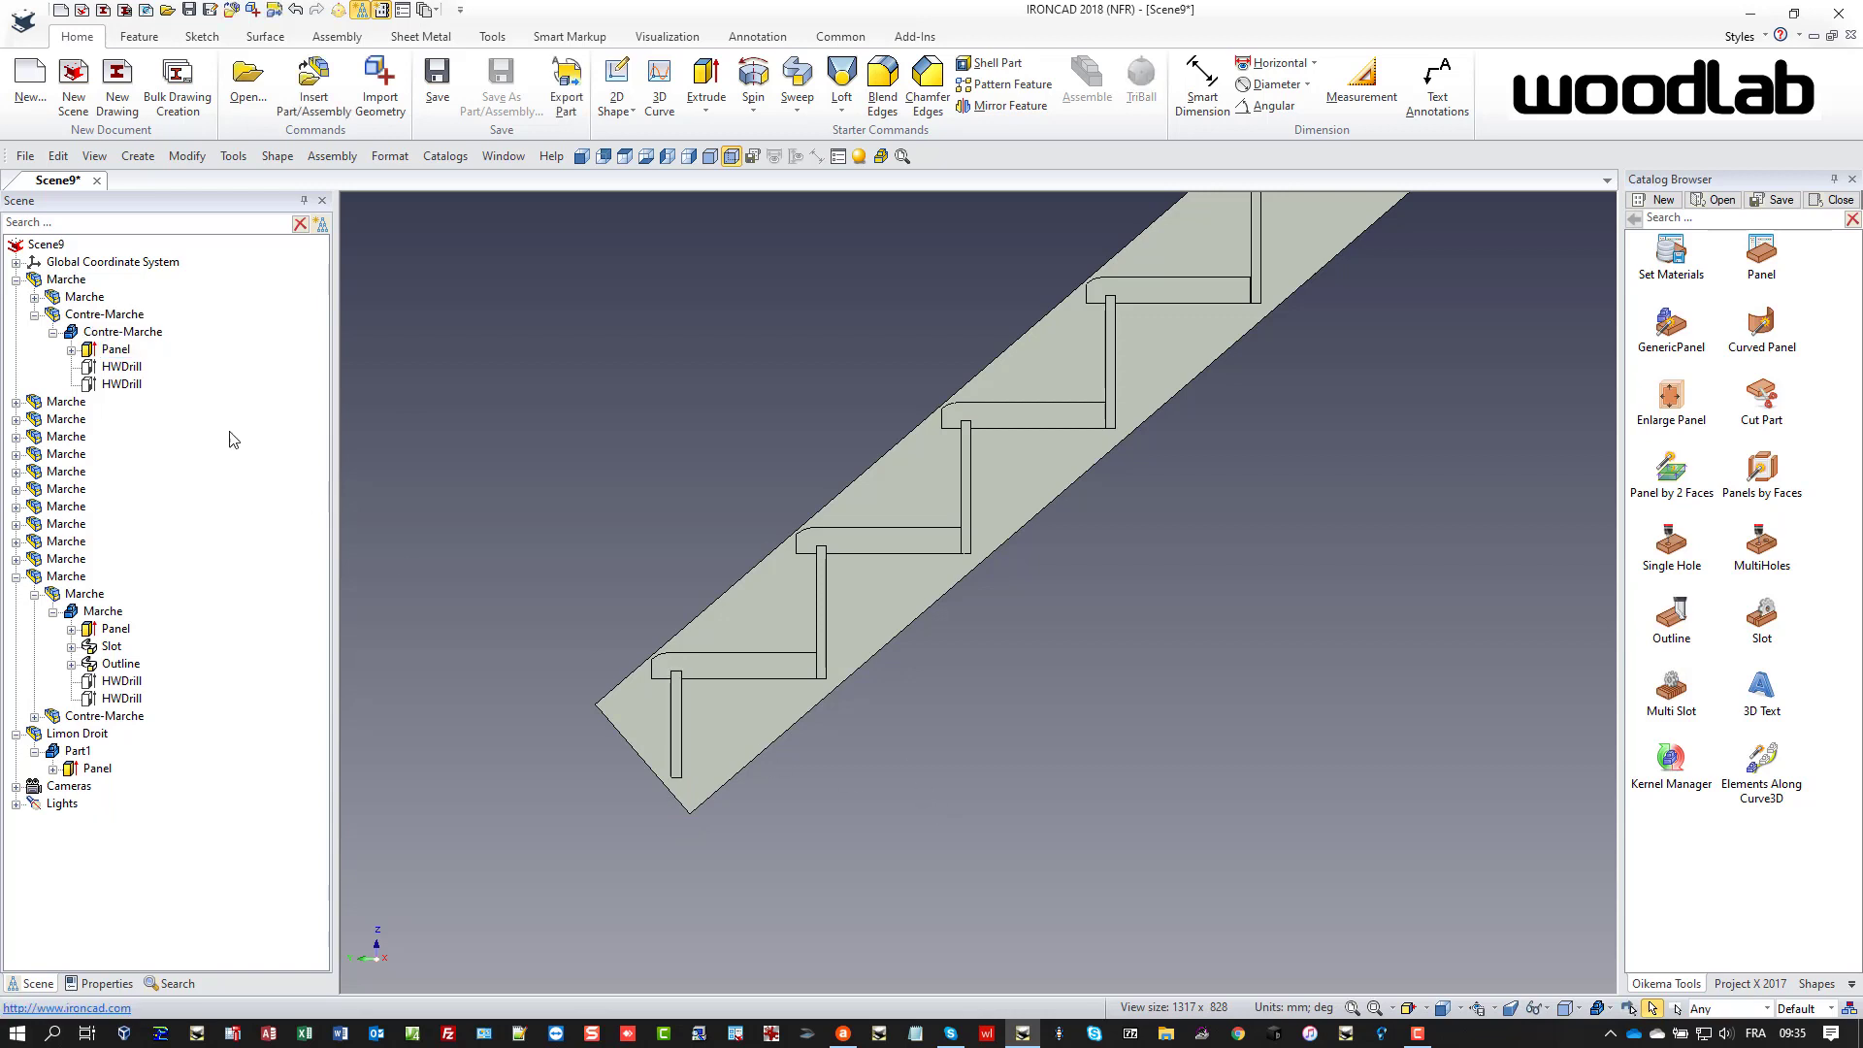
{"action": "left_click", "coordinate": [699, 766]}
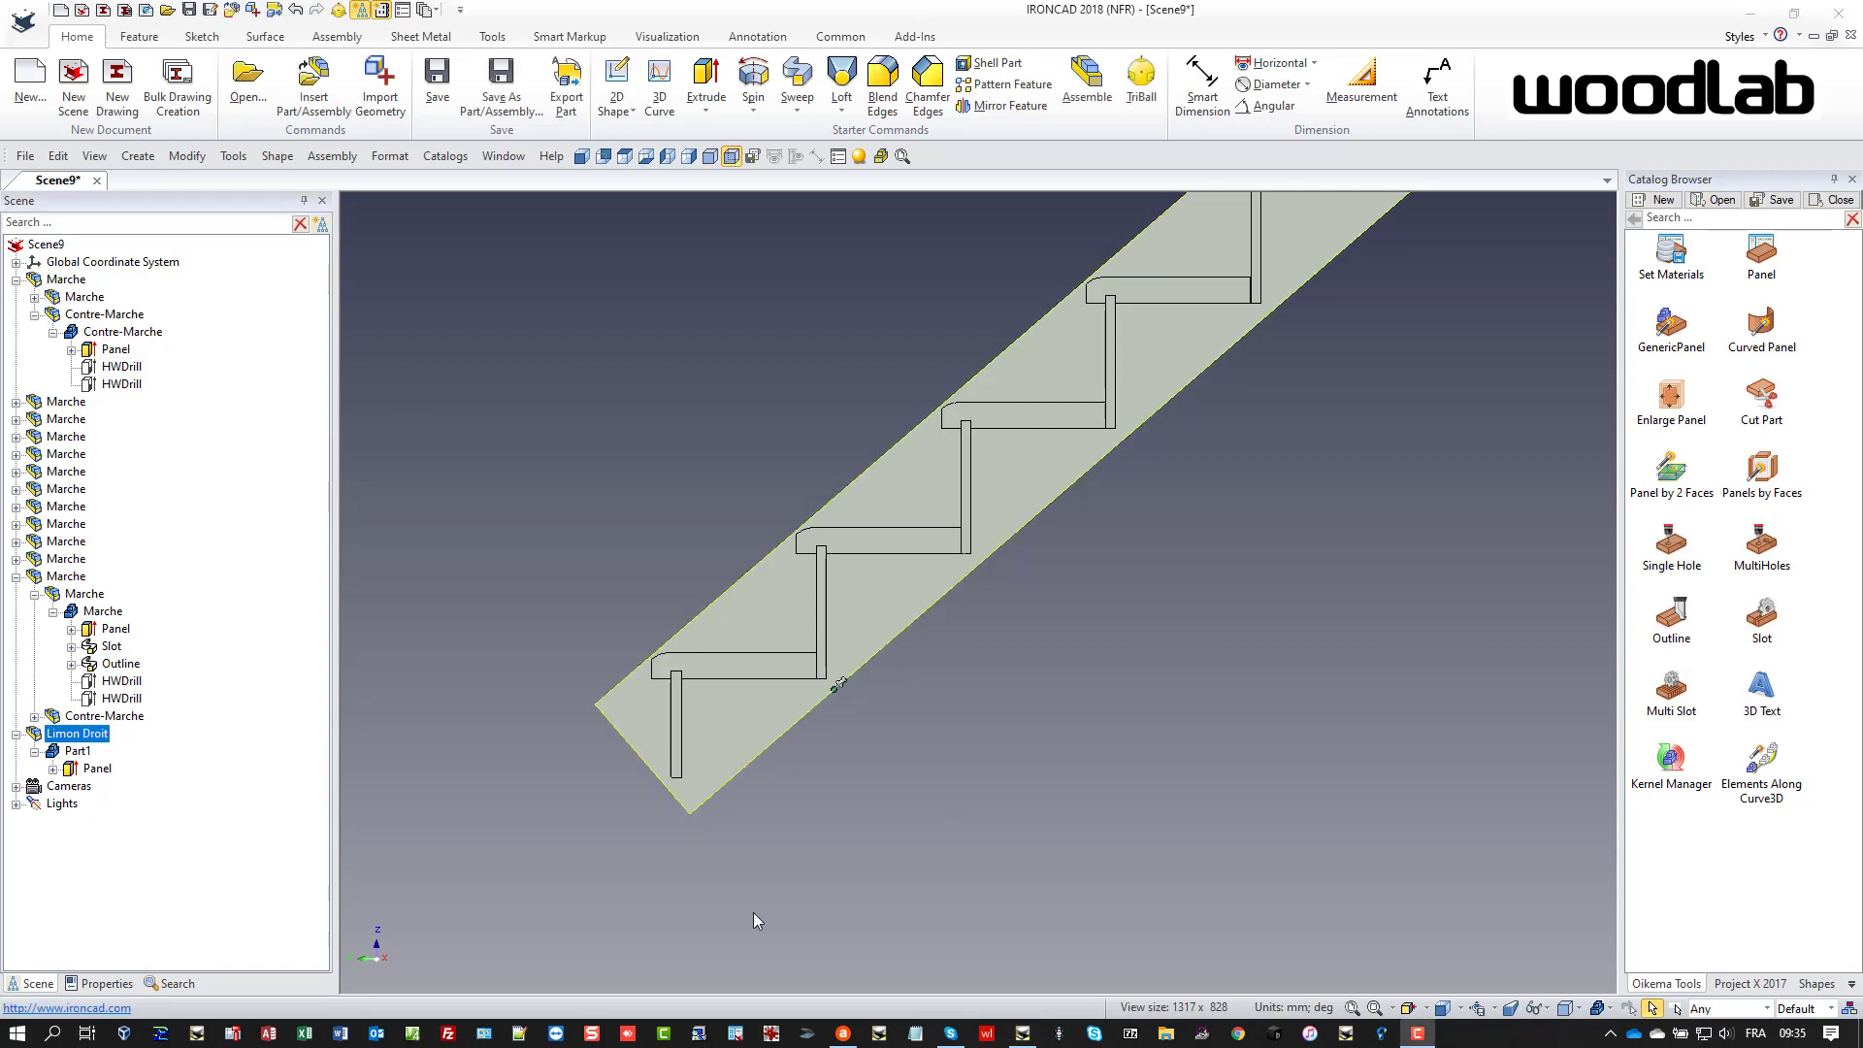
{"action": "left_click", "coordinate": [745, 734]}
{"action": "key", "text": "F10"}
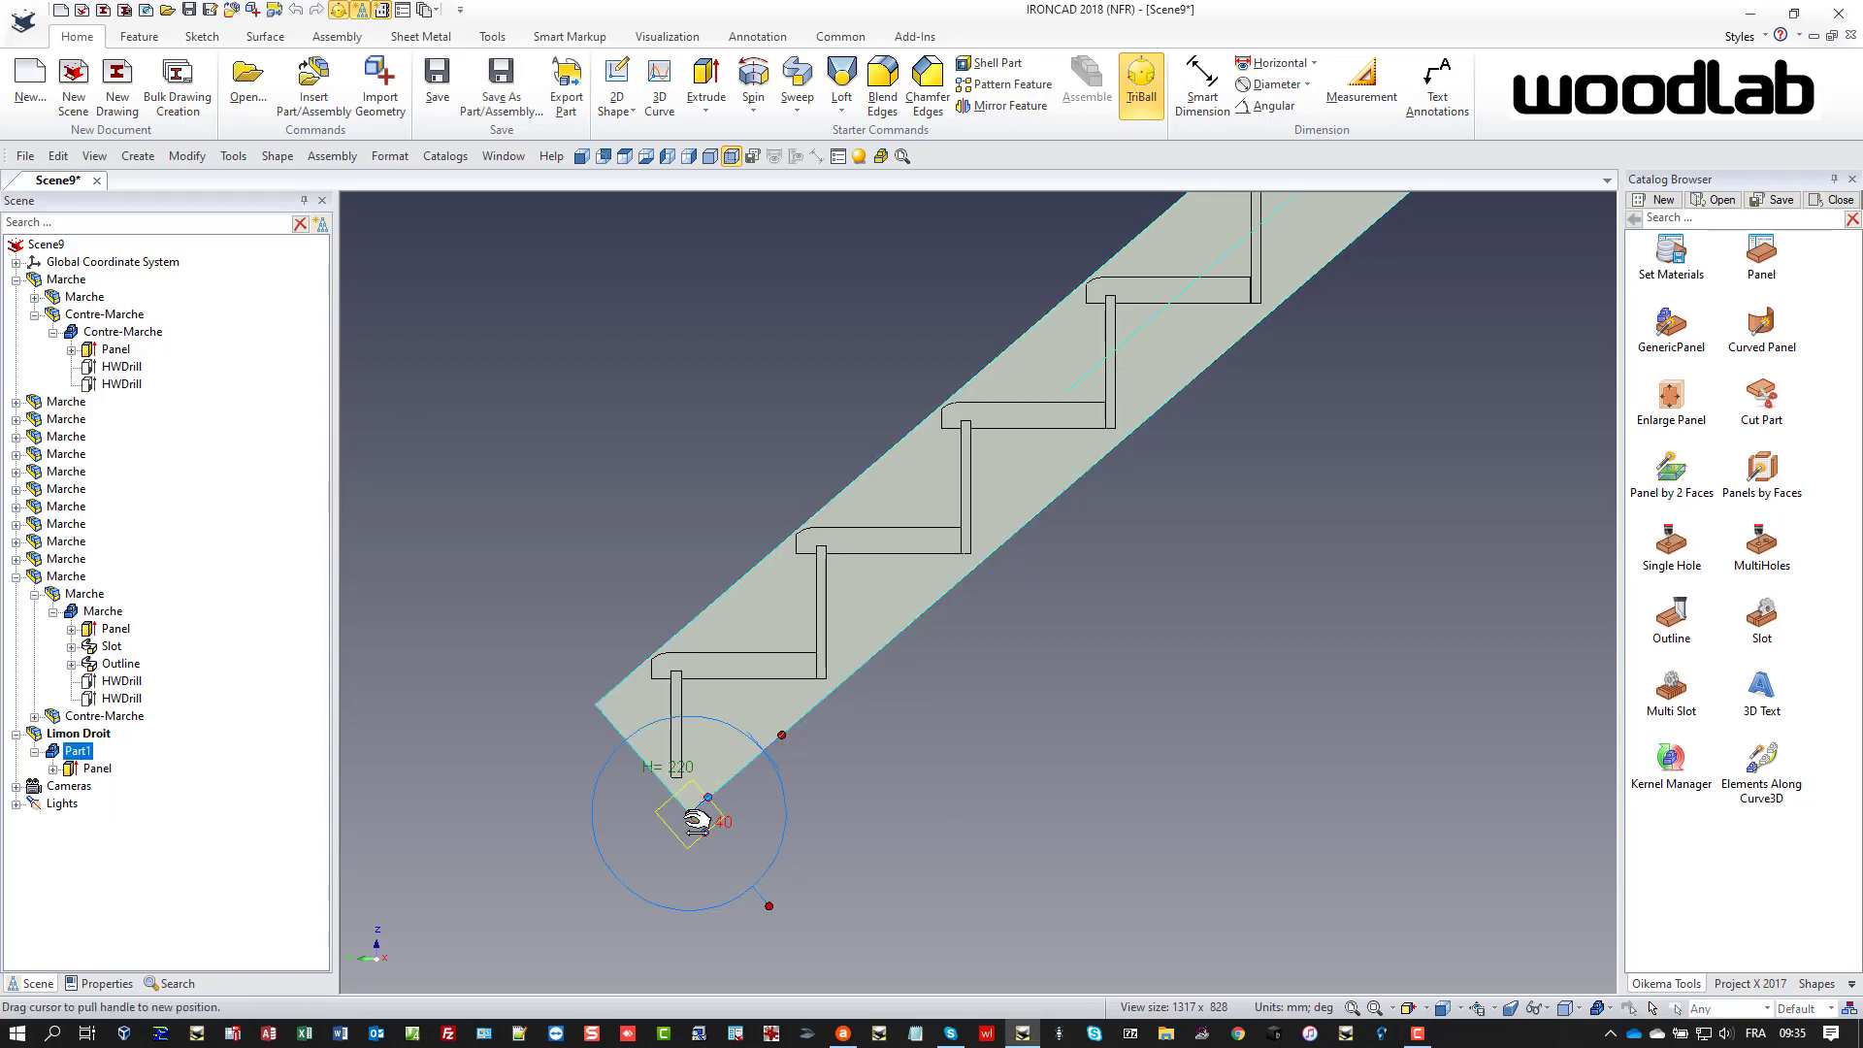
{"action": "left_click", "coordinate": [782, 734]}
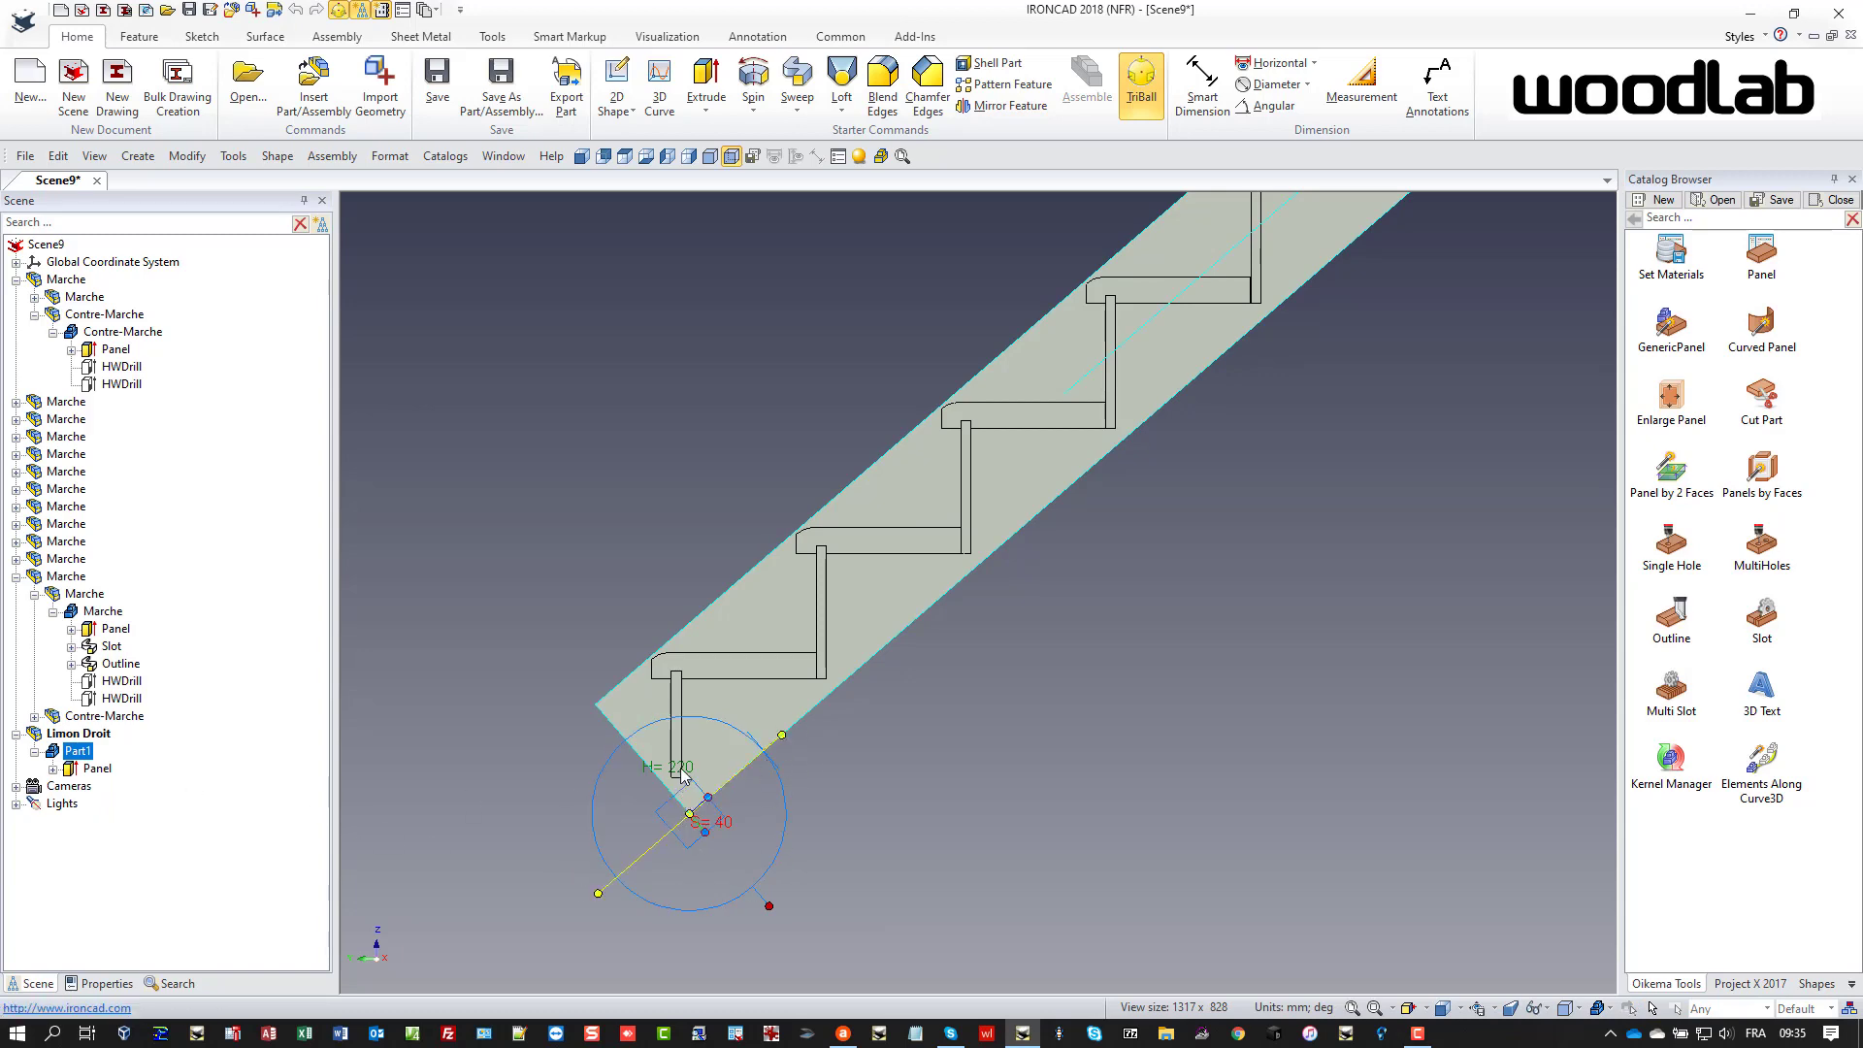
{"action": "mouse_move", "coordinate": [708, 845]}
{"action": "middle_mouse_down"}
{"action": "mouse_move", "coordinate": [789, 831]}
{"action": "mouse_move", "coordinate": [716, 861]}
{"action": "mouse_move", "coordinate": [732, 866]}
{"action": "middle_mouse_up"}
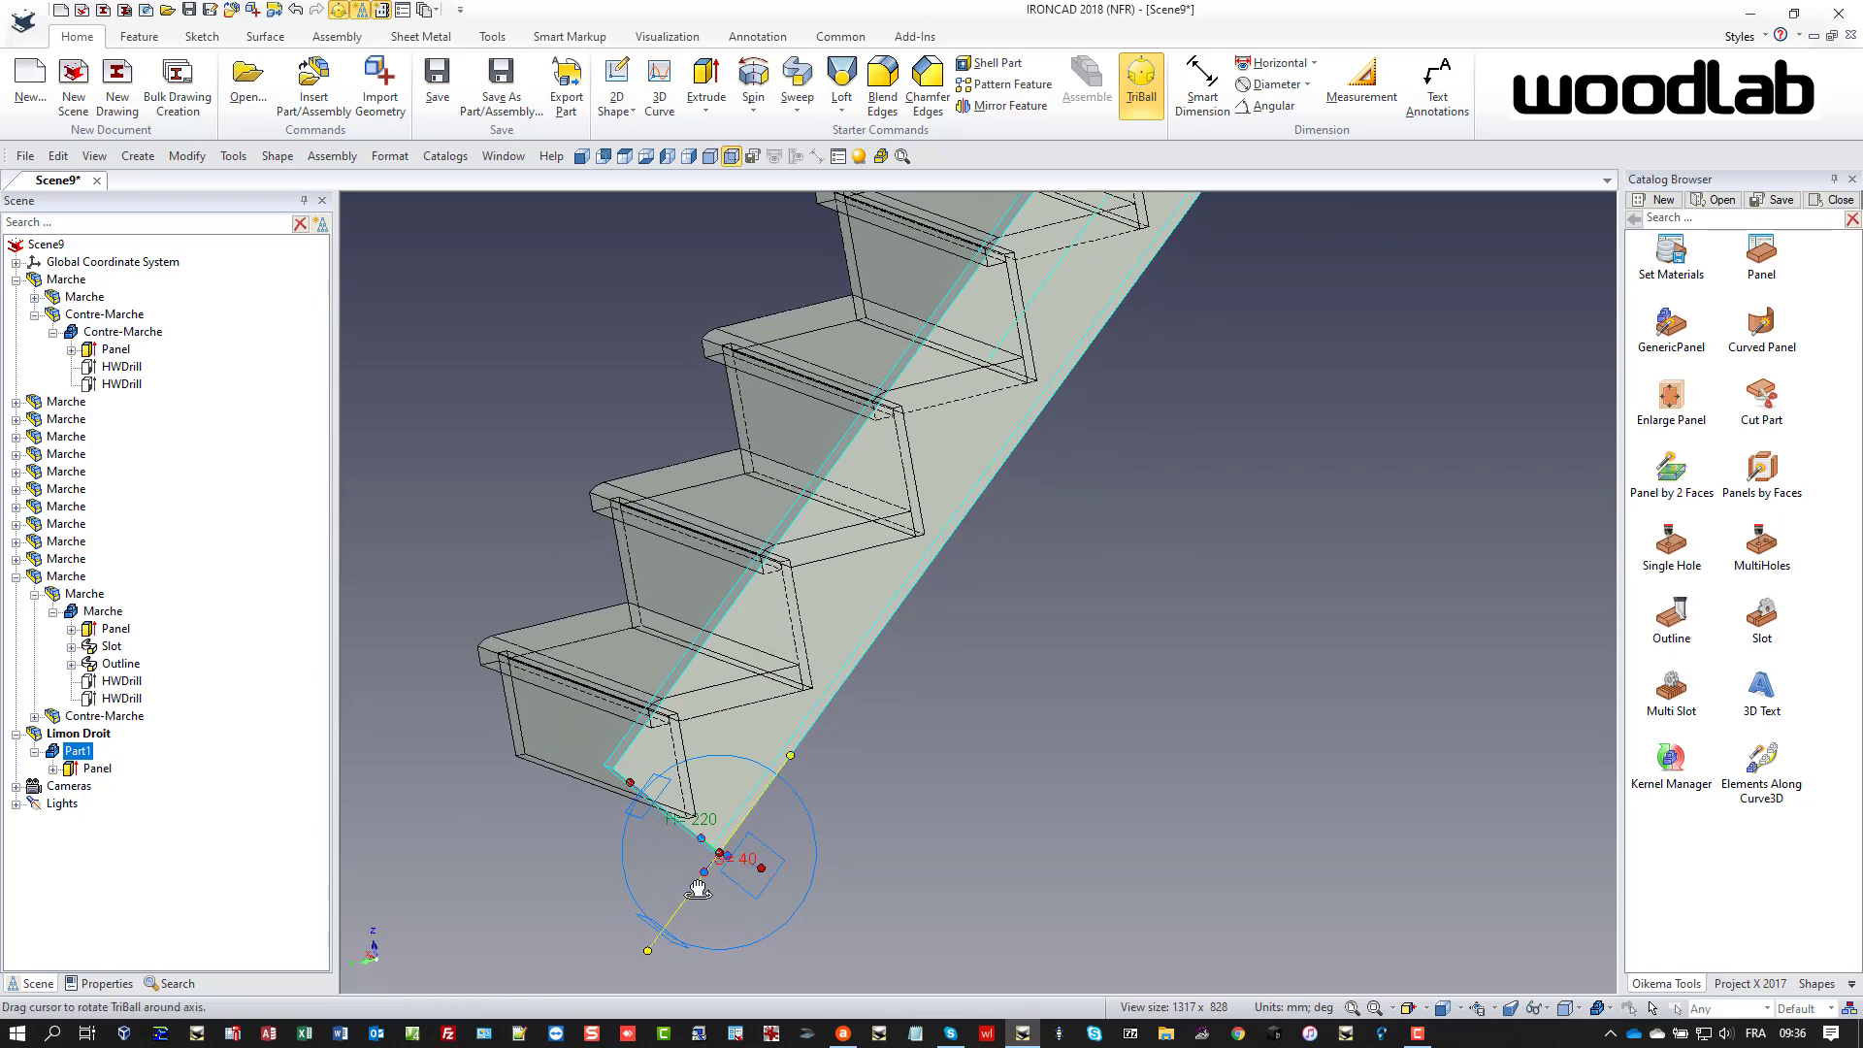
{"action": "left_click_drag", "start_coordinate": [698, 889], "coordinate": [728, 853]}
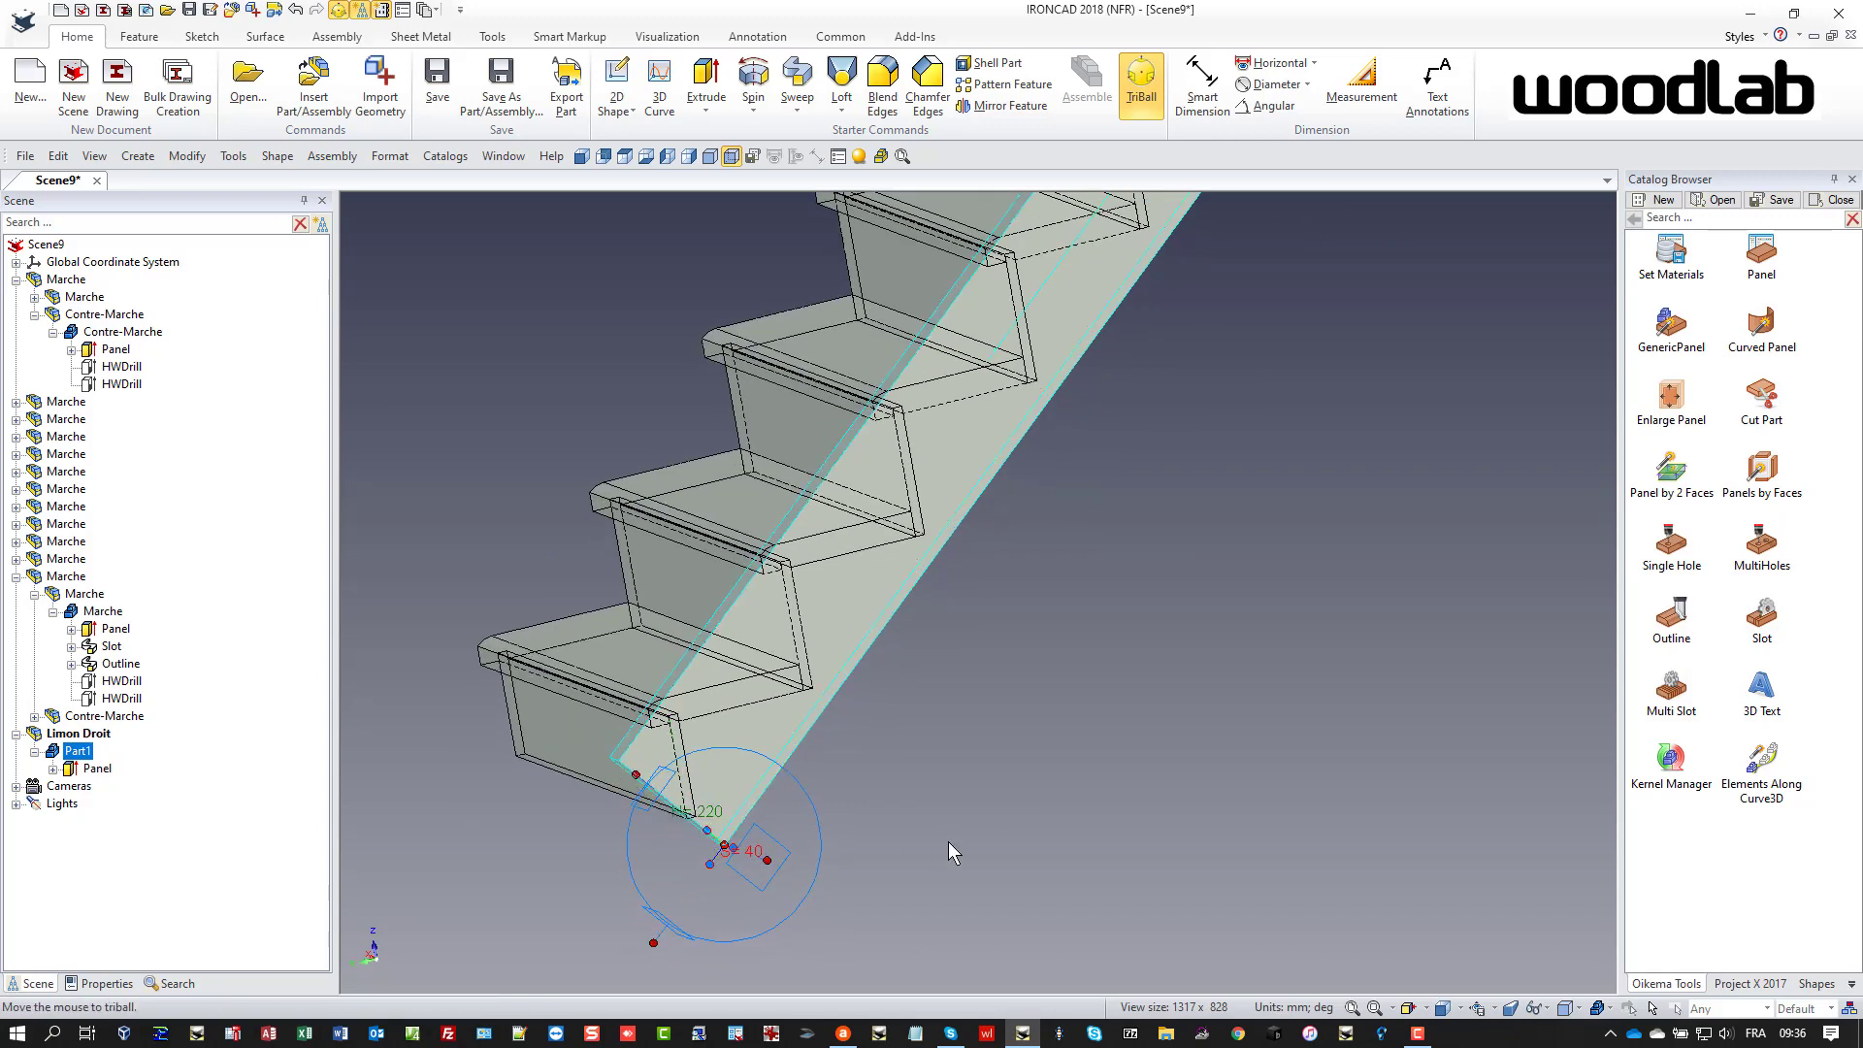
{"action": "left_click", "coordinate": [668, 157]}
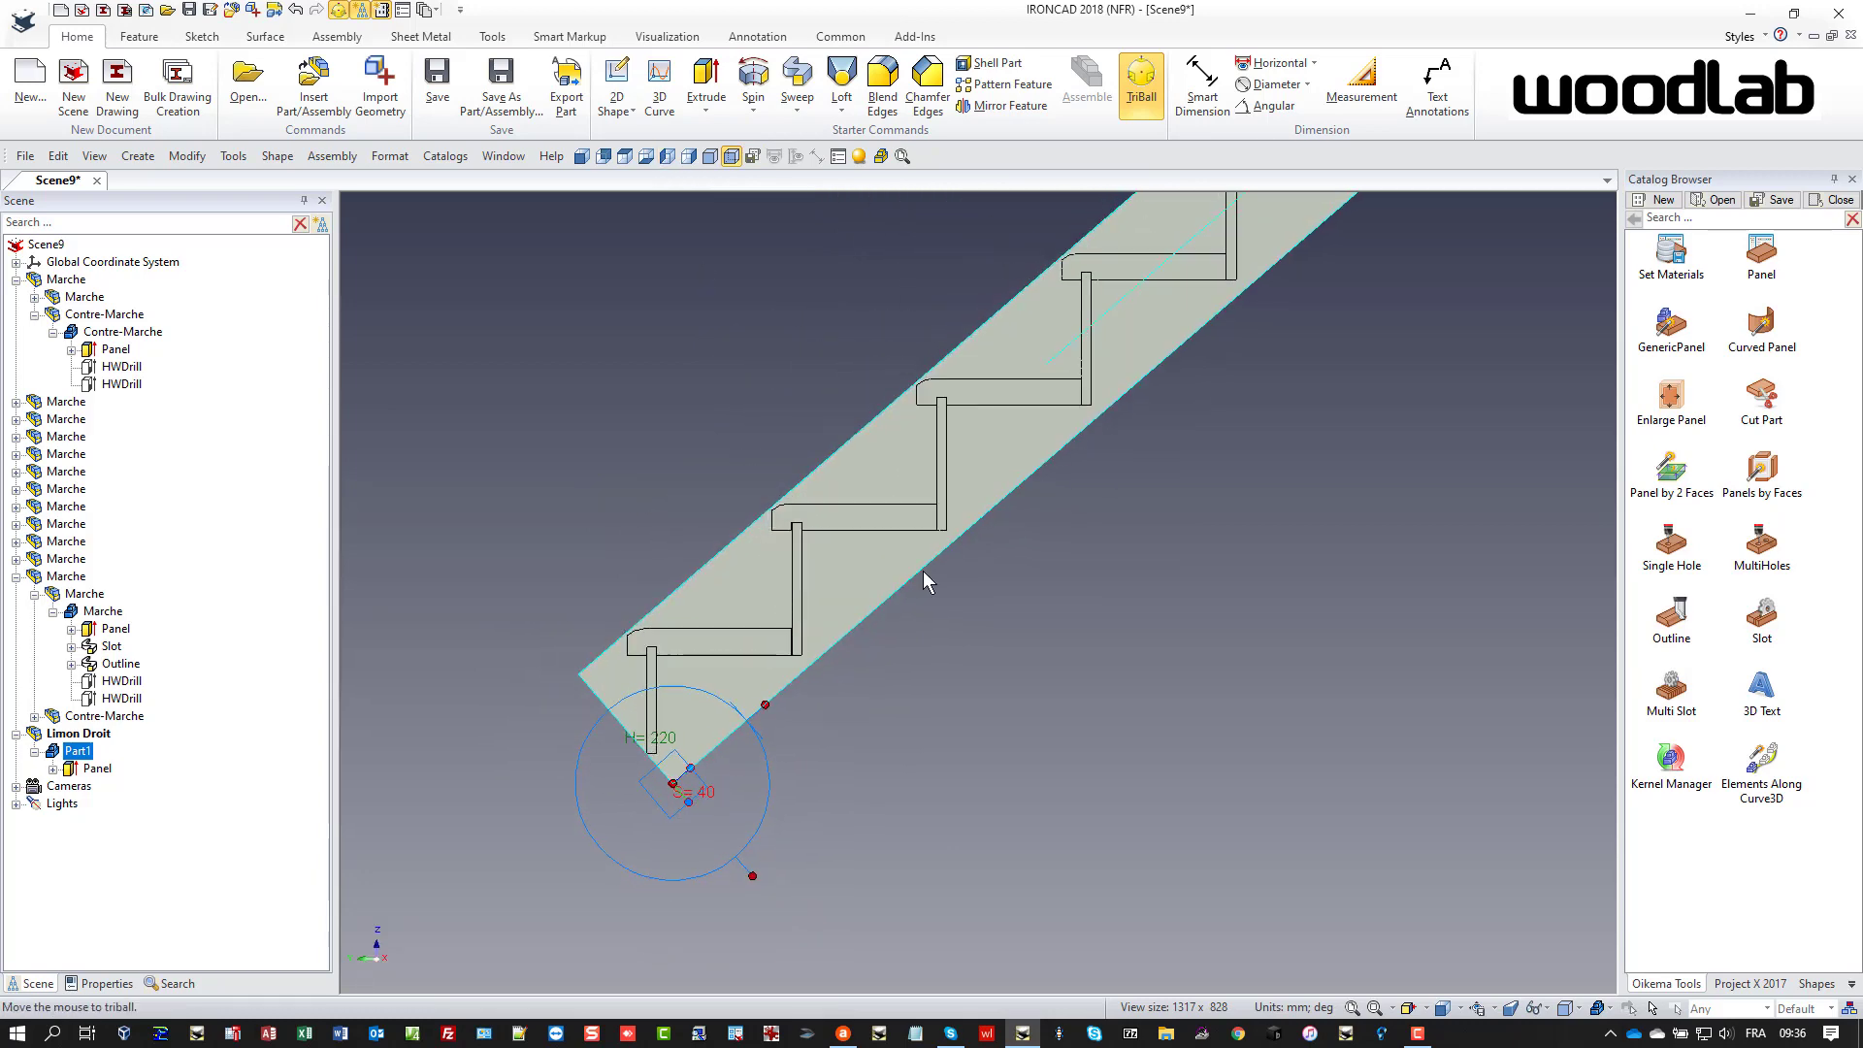
{"action": "left_click", "coordinate": [994, 708]}
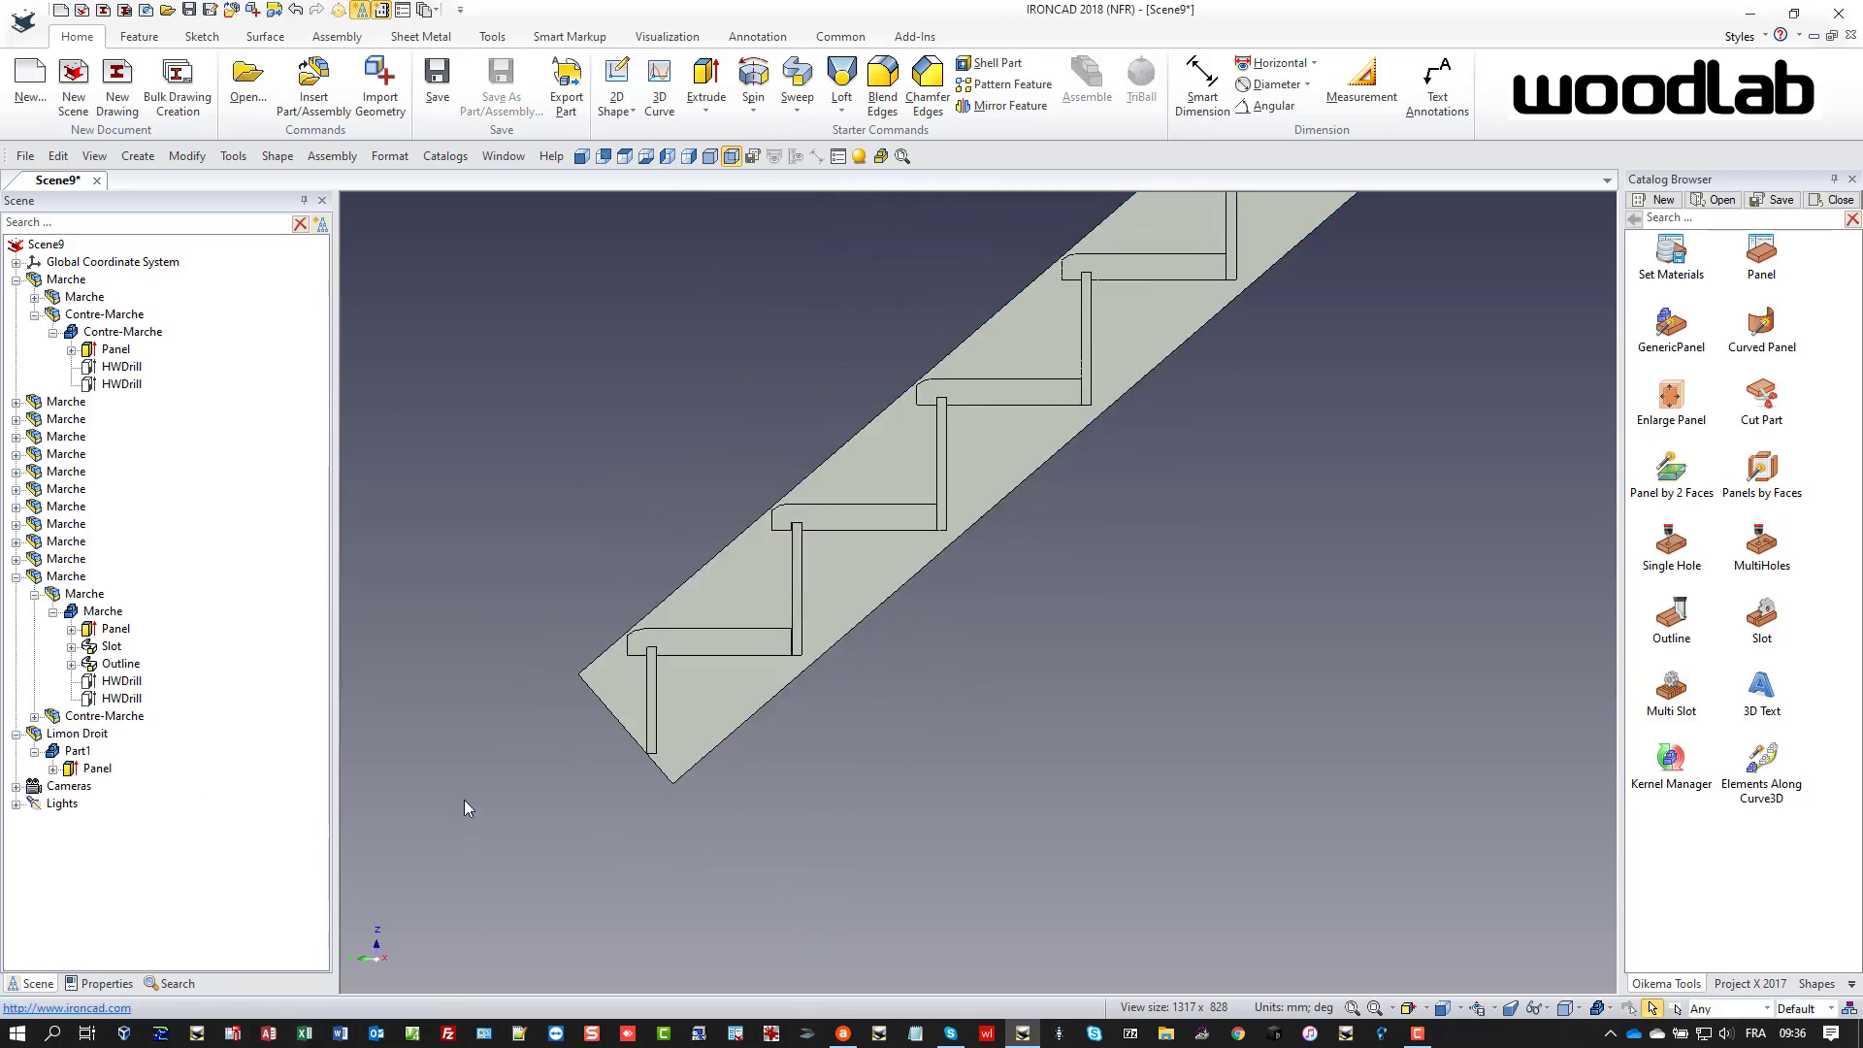
- Switch the Limon Droit panel's parameter mode to User Section
{"action": "left_click", "coordinate": [684, 736]}
{"action": "right_click", "coordinate": [703, 716]}
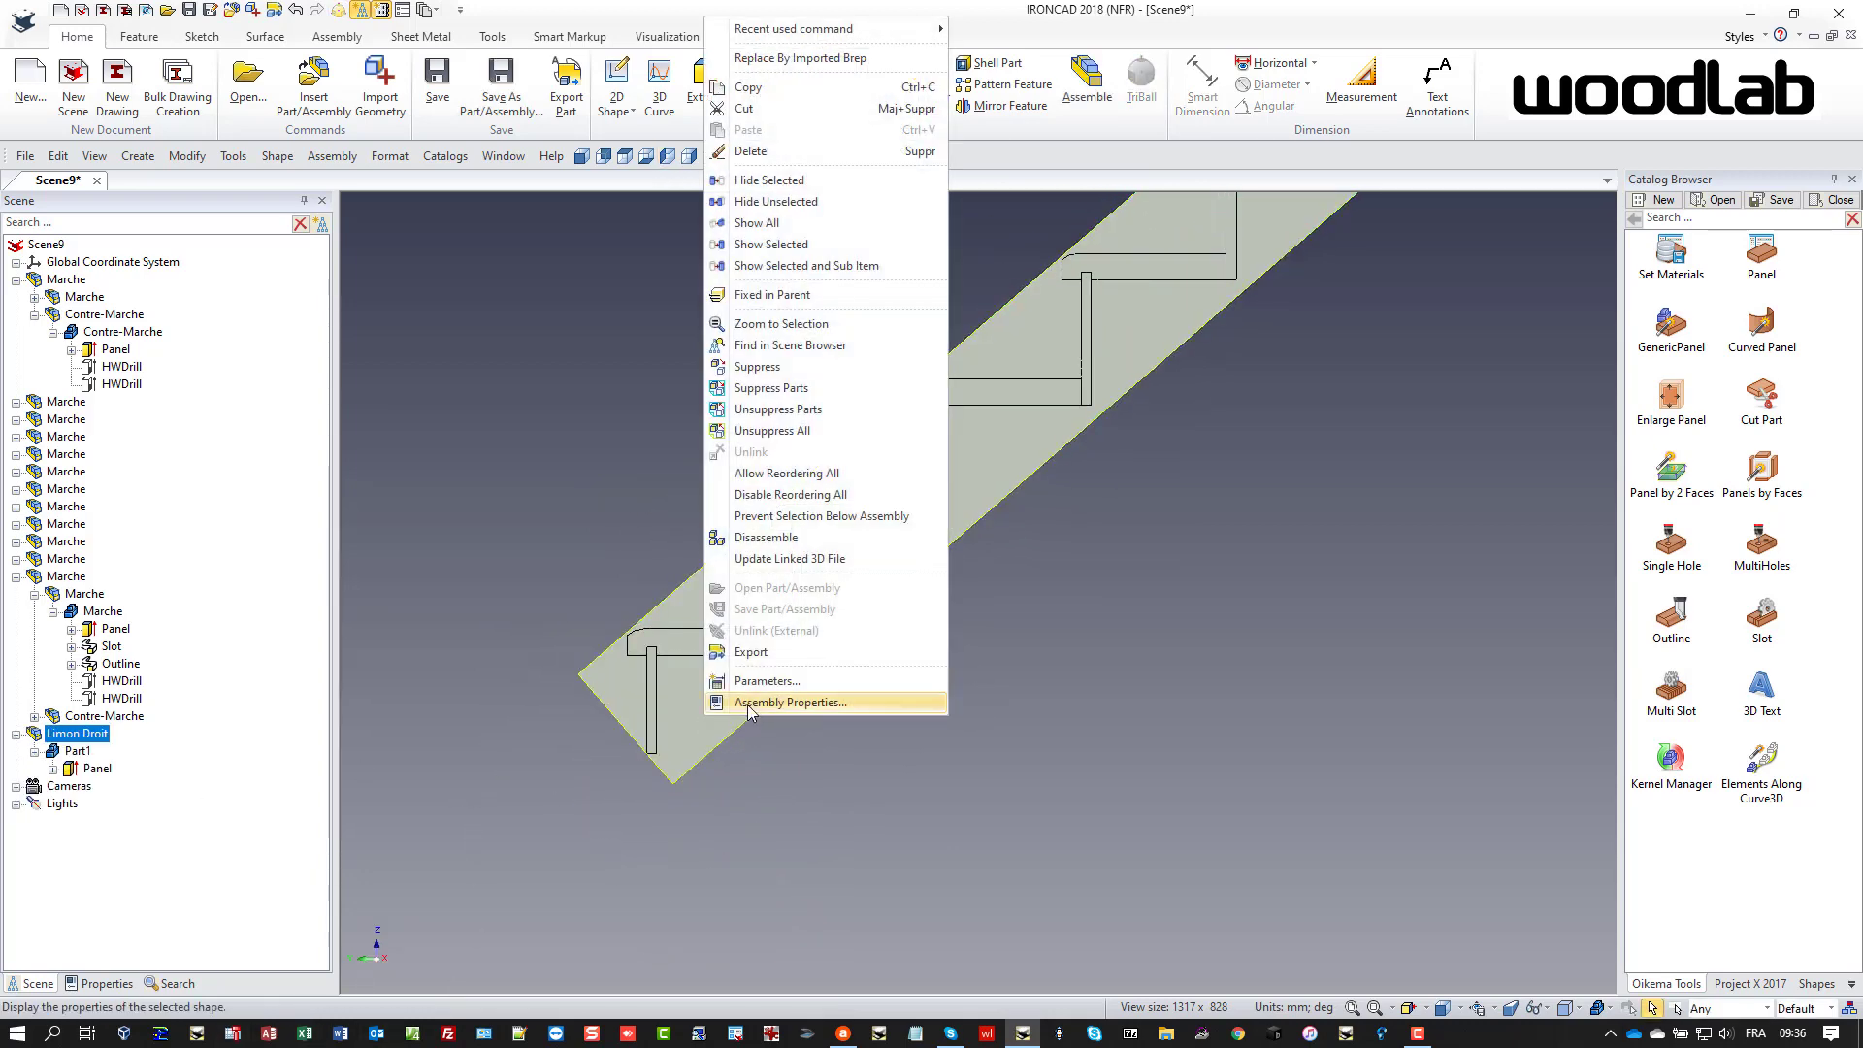
{"action": "key", "text": "Escape"}
{"action": "left_click", "coordinate": [78, 750]}
{"action": "right_click", "coordinate": [78, 750]}
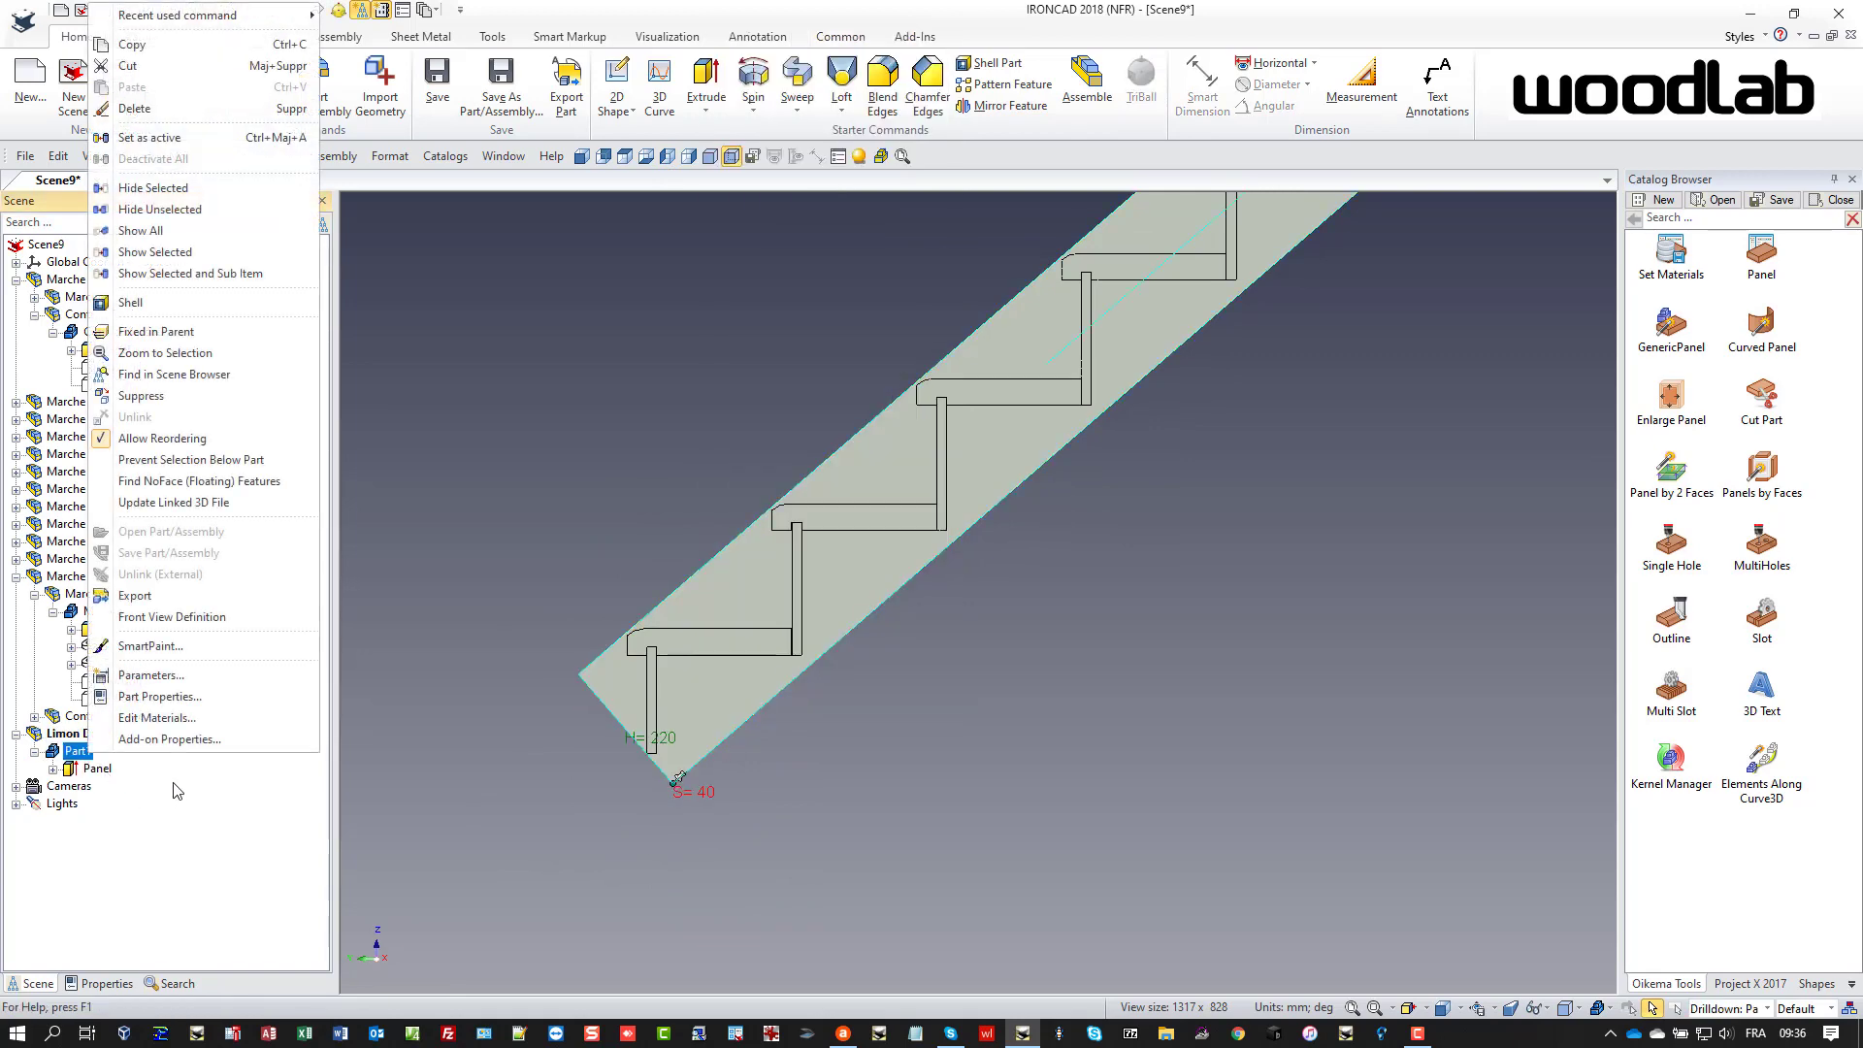
{"action": "left_click", "coordinate": [191, 766]}
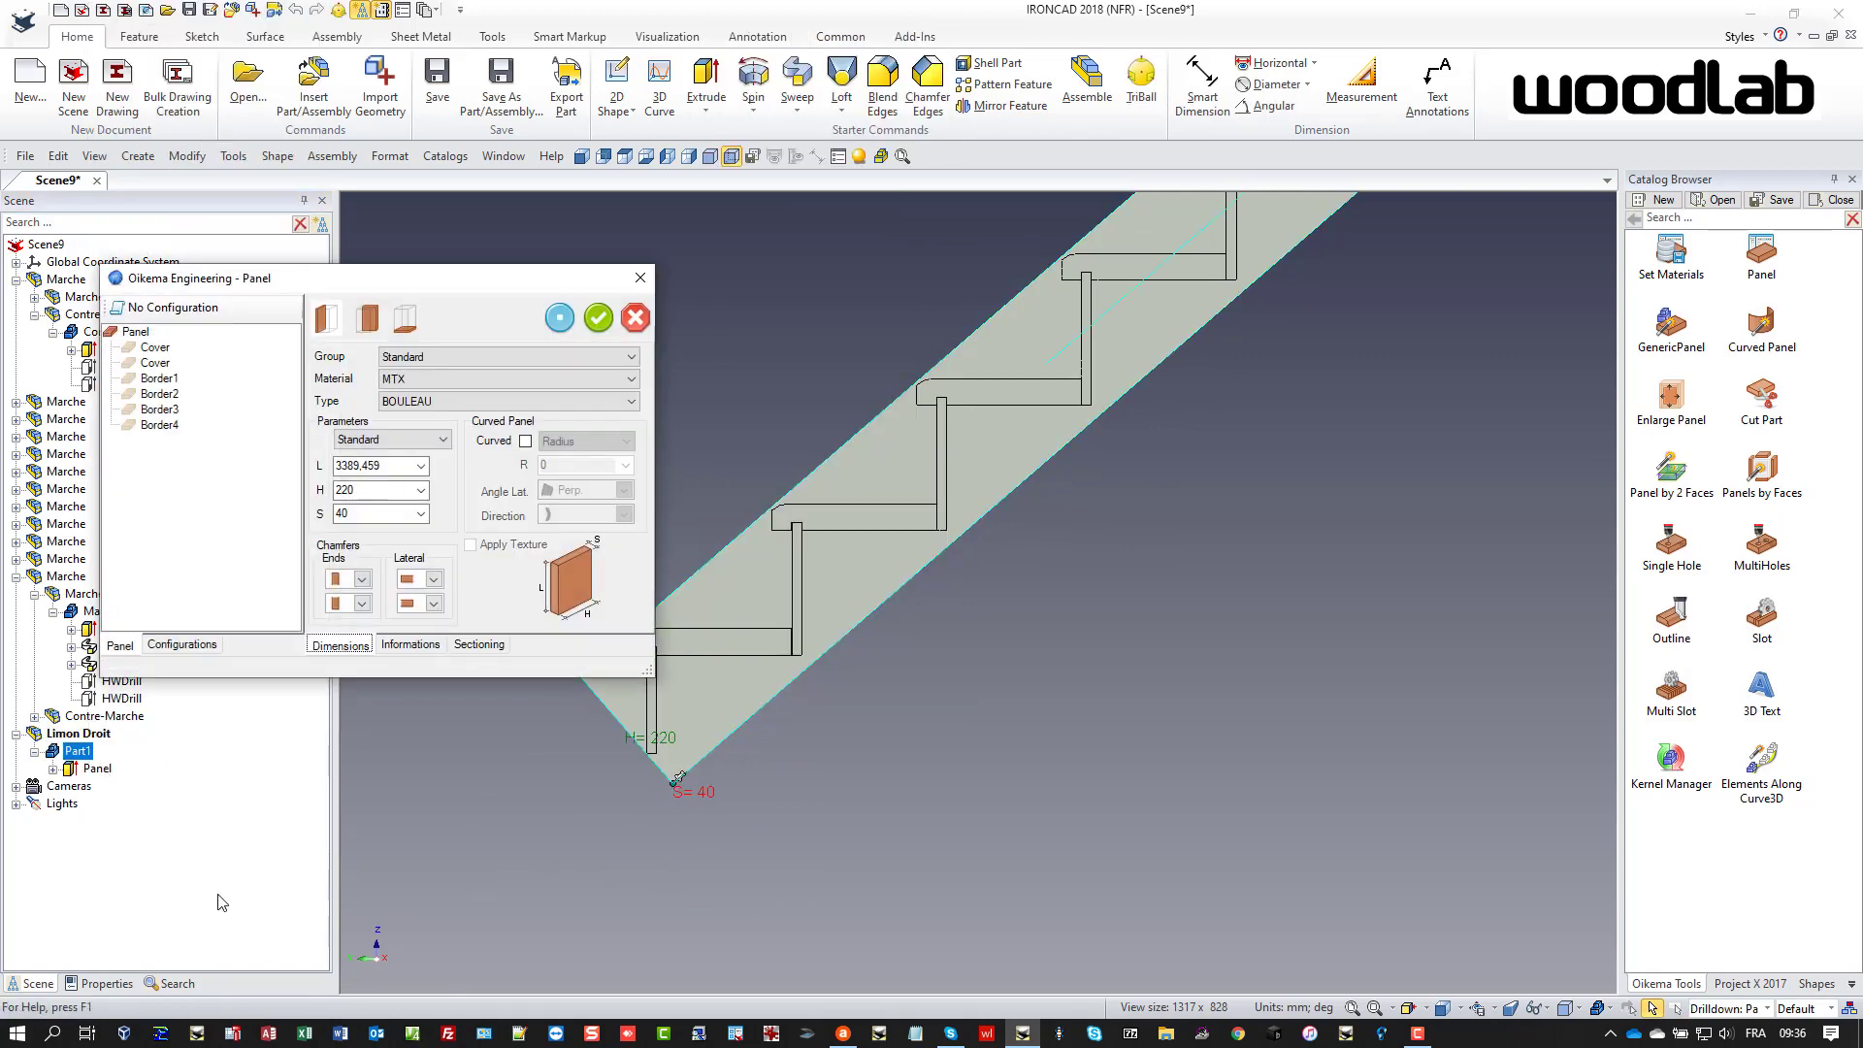
{"action": "left_click", "coordinate": [427, 439]}
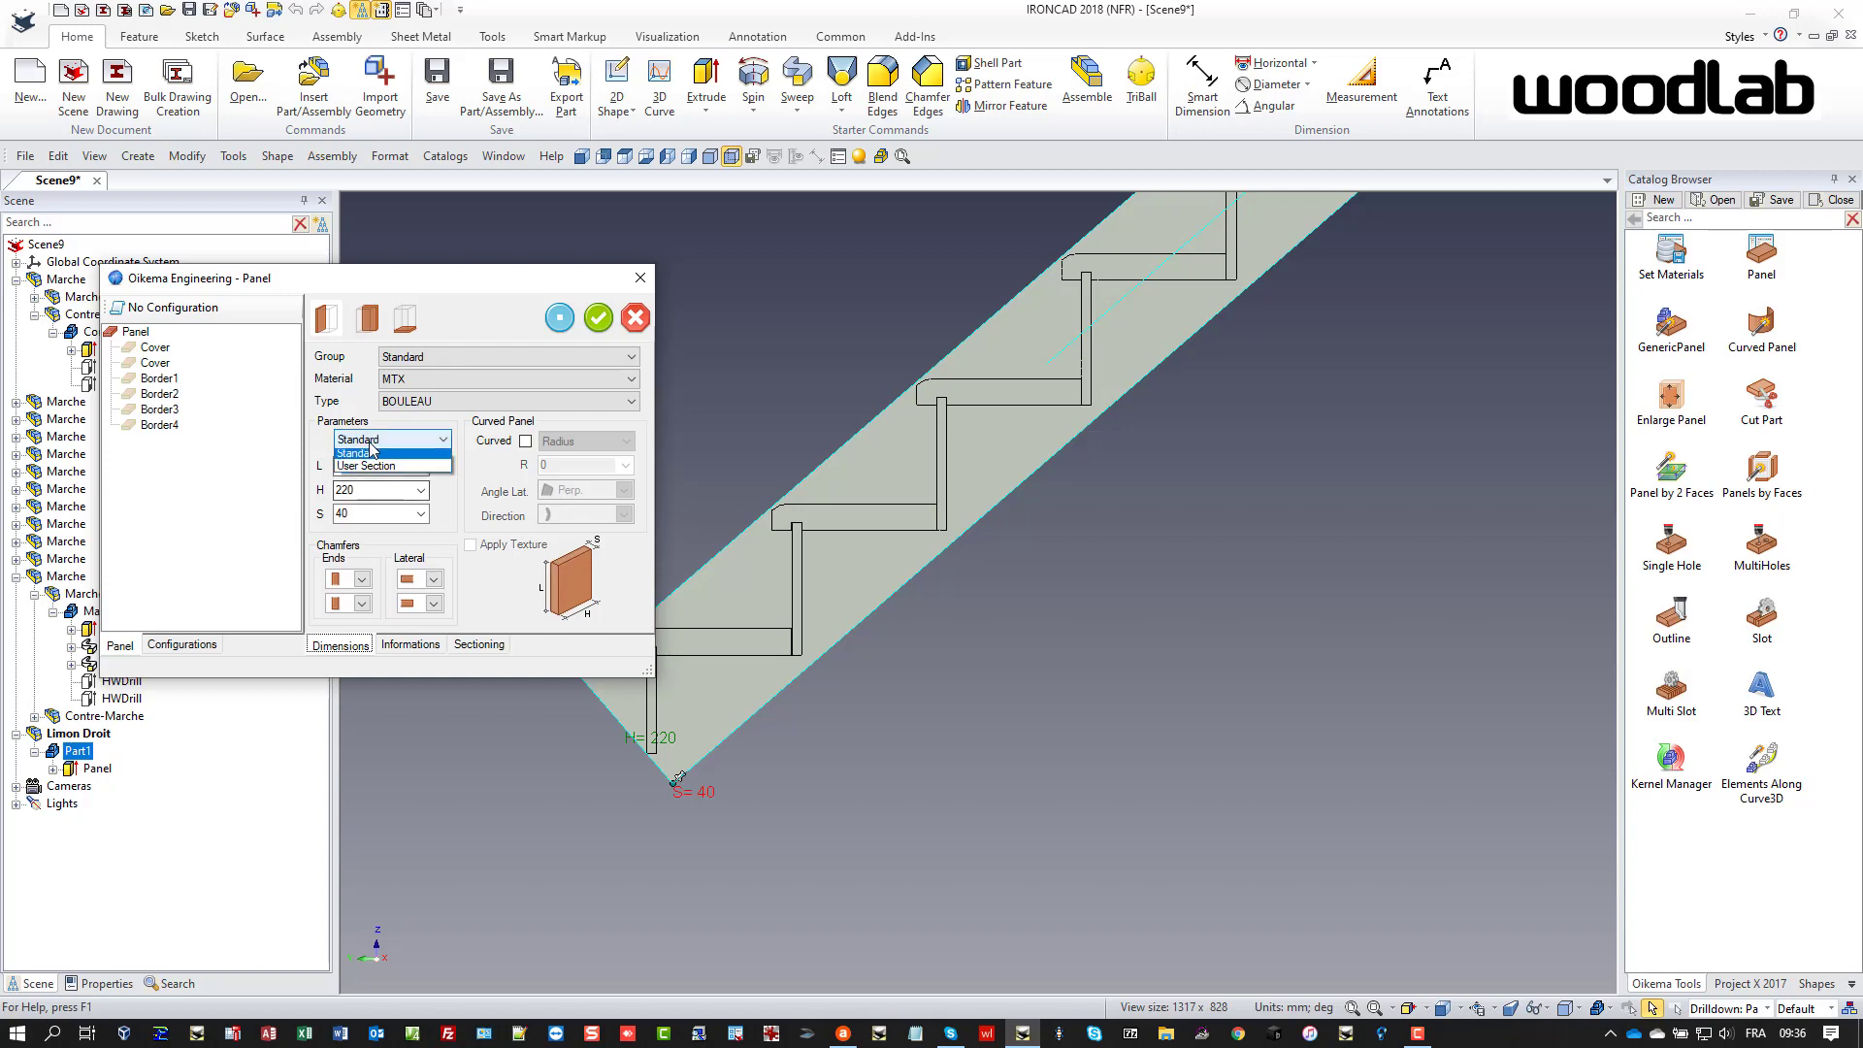
{"action": "left_click", "coordinate": [370, 470]}
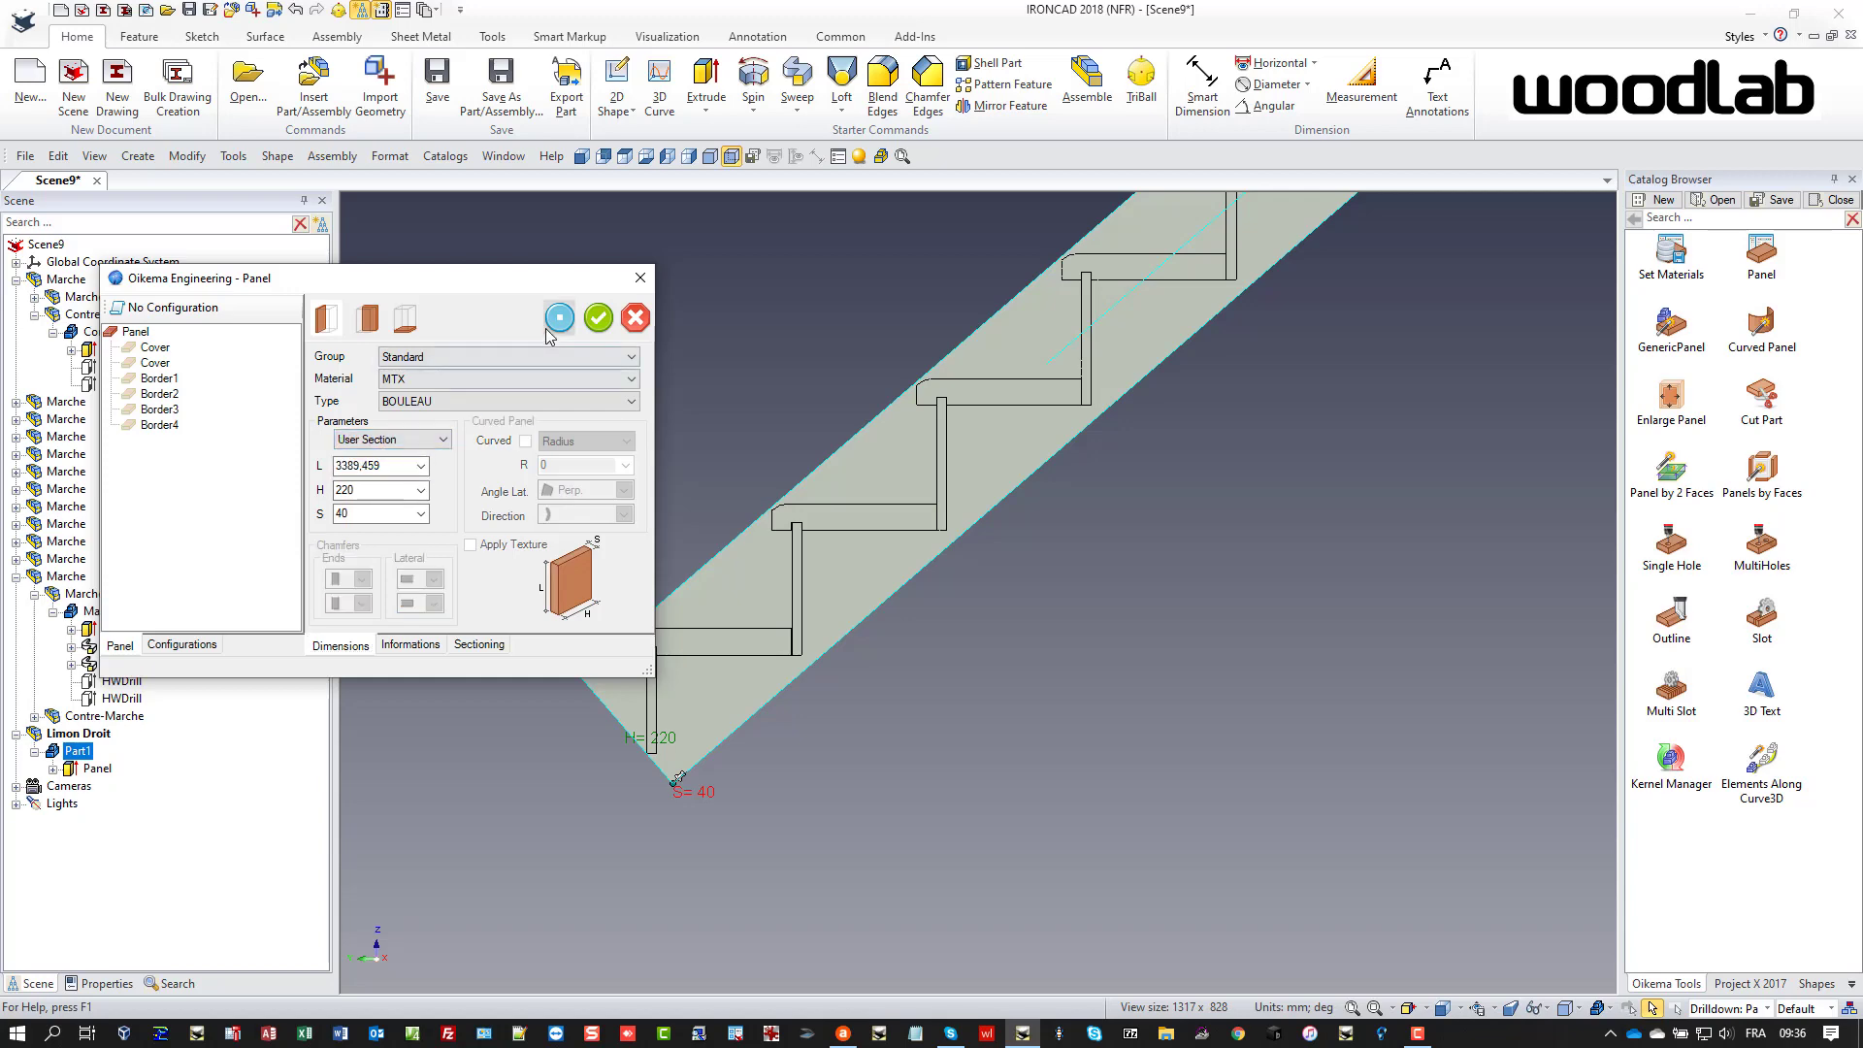
{"action": "left_click", "coordinate": [597, 319]}
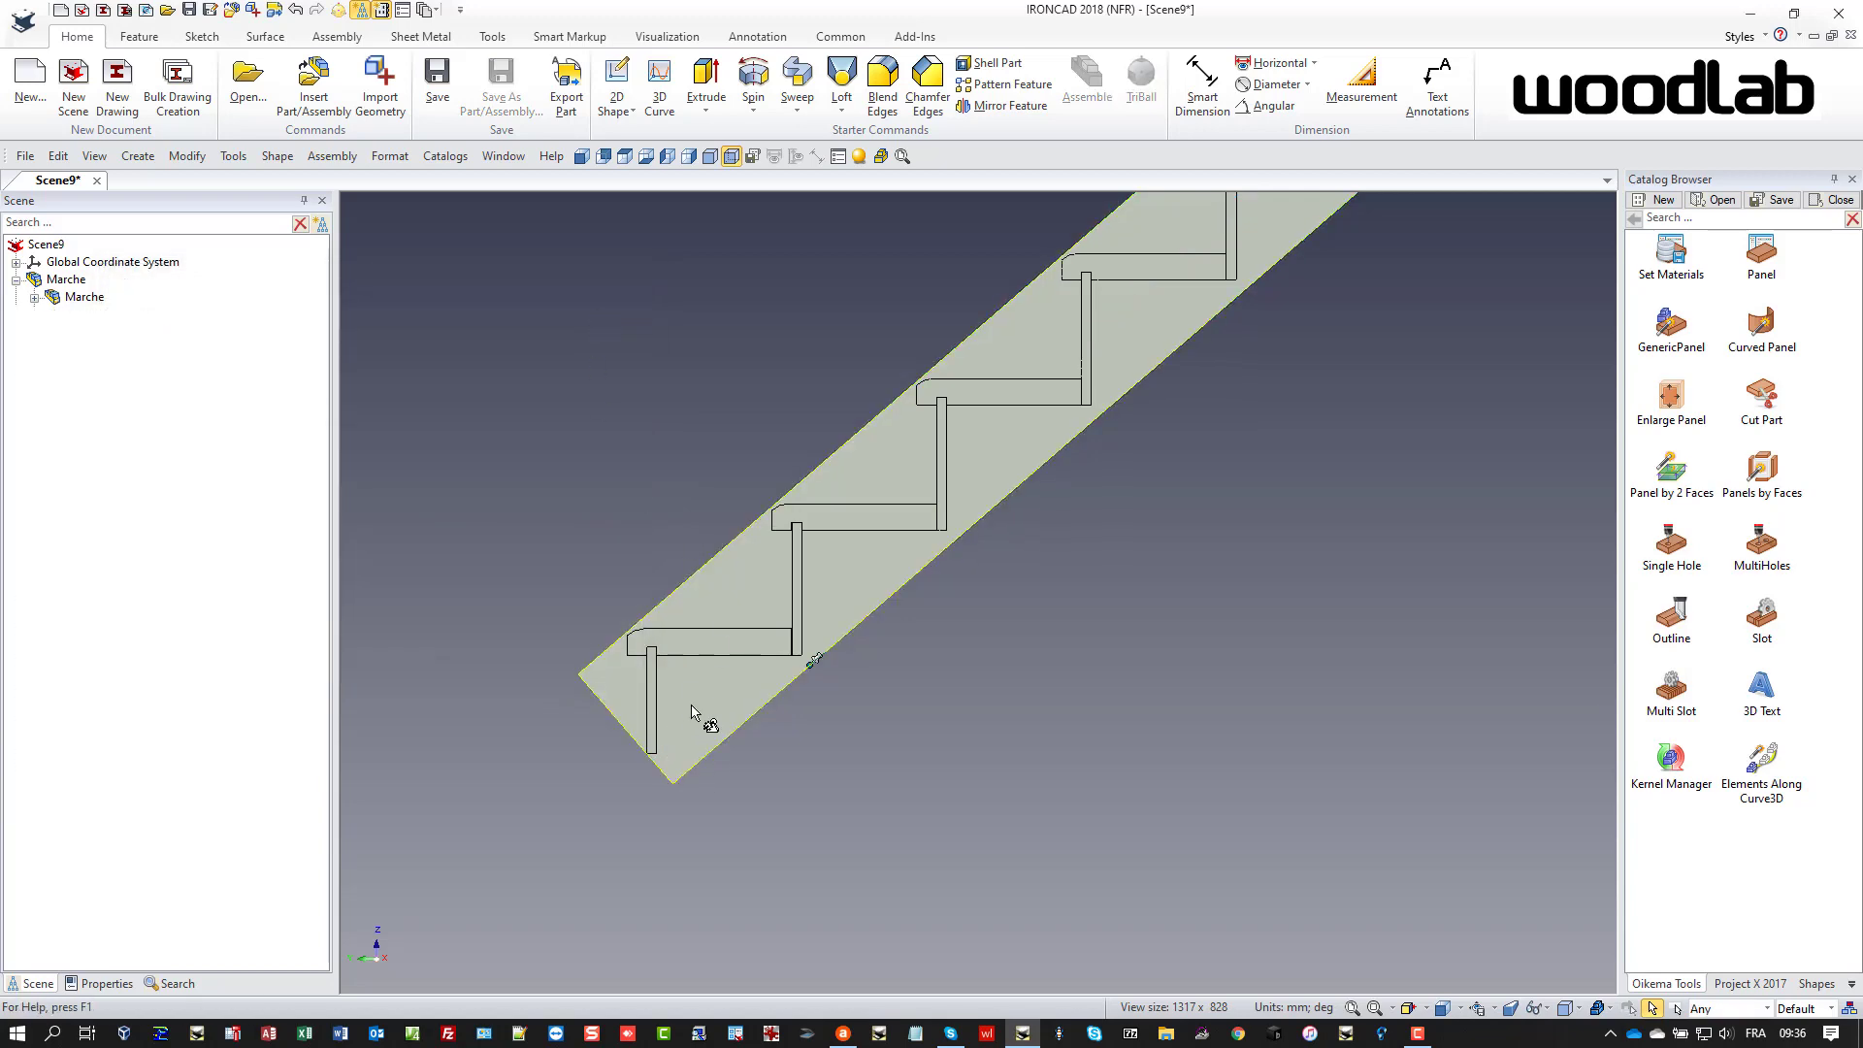
- Fix the Limon Droit stringer in its parent assembly
{"action": "right_click", "coordinate": [692, 711]}
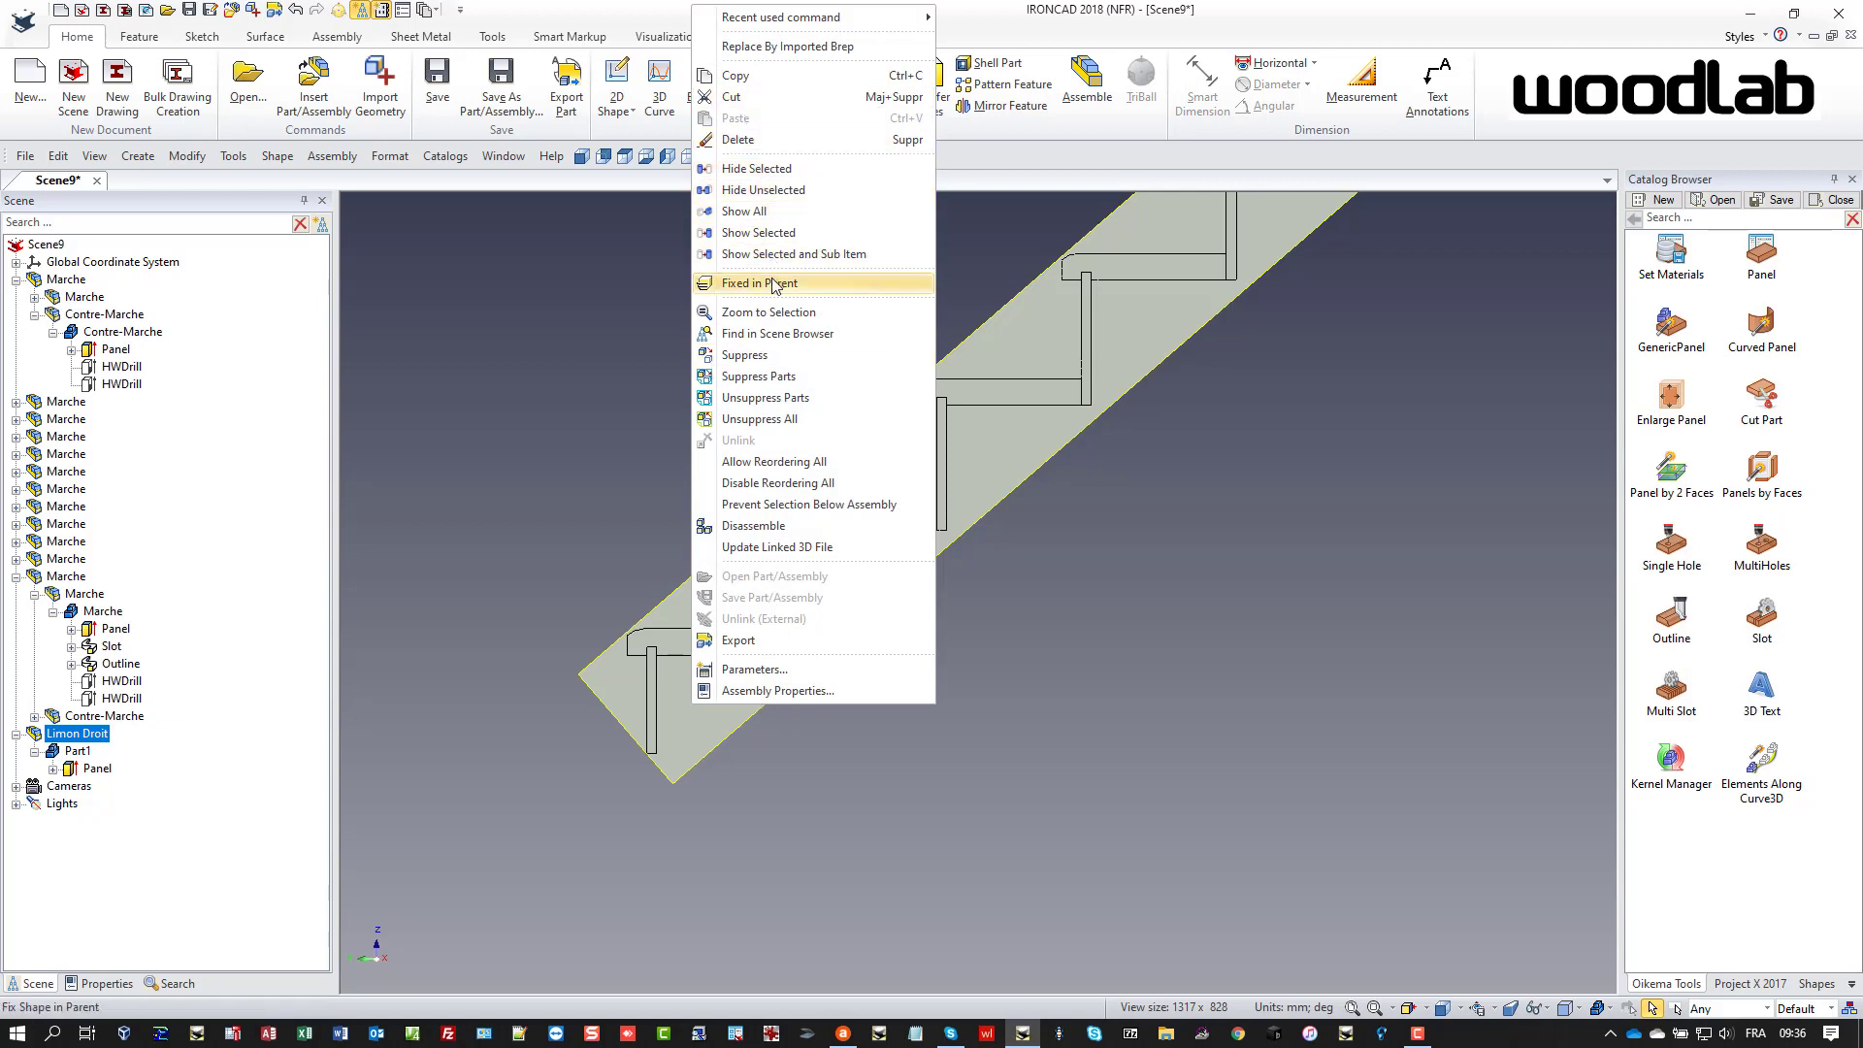
{"action": "left_click", "coordinate": [60, 771]}
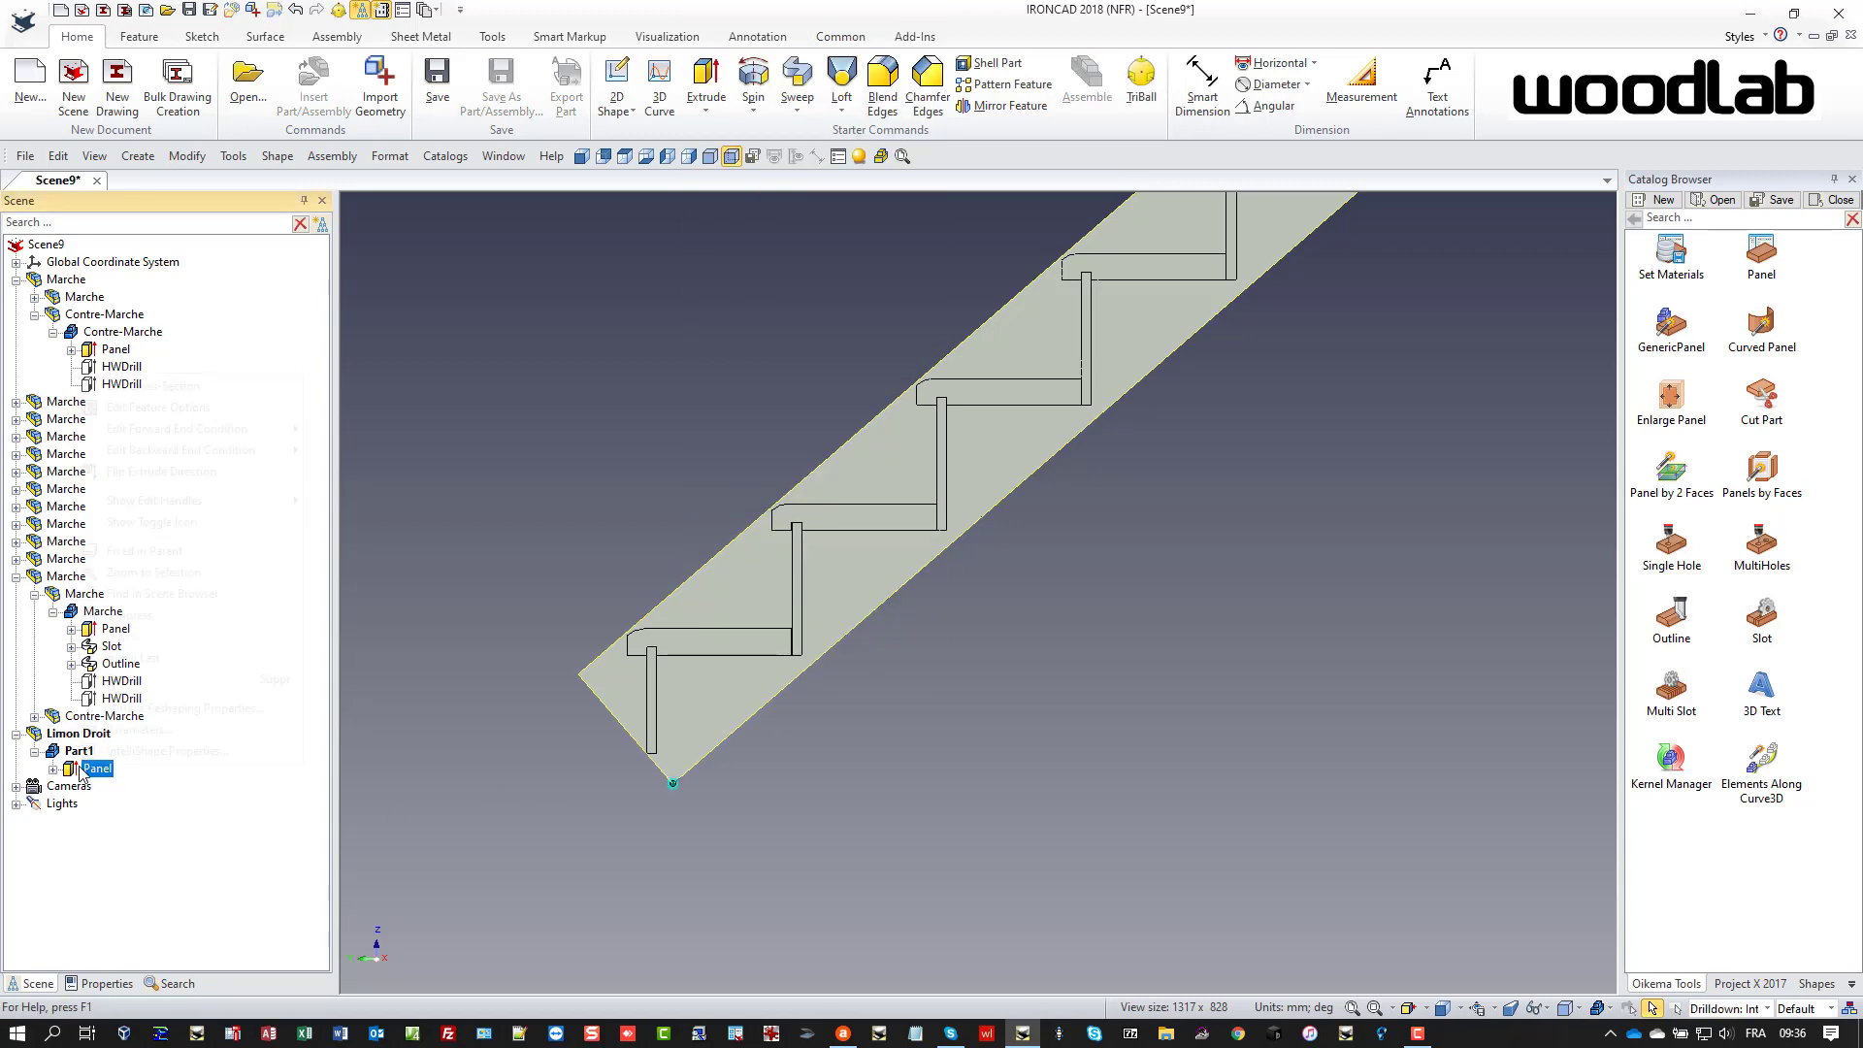
{"action": "right_click", "coordinate": [78, 766]}
- In the stringer's cross-section sketch, project the top slot's end edge
{"action": "left_click", "coordinate": [167, 420]}
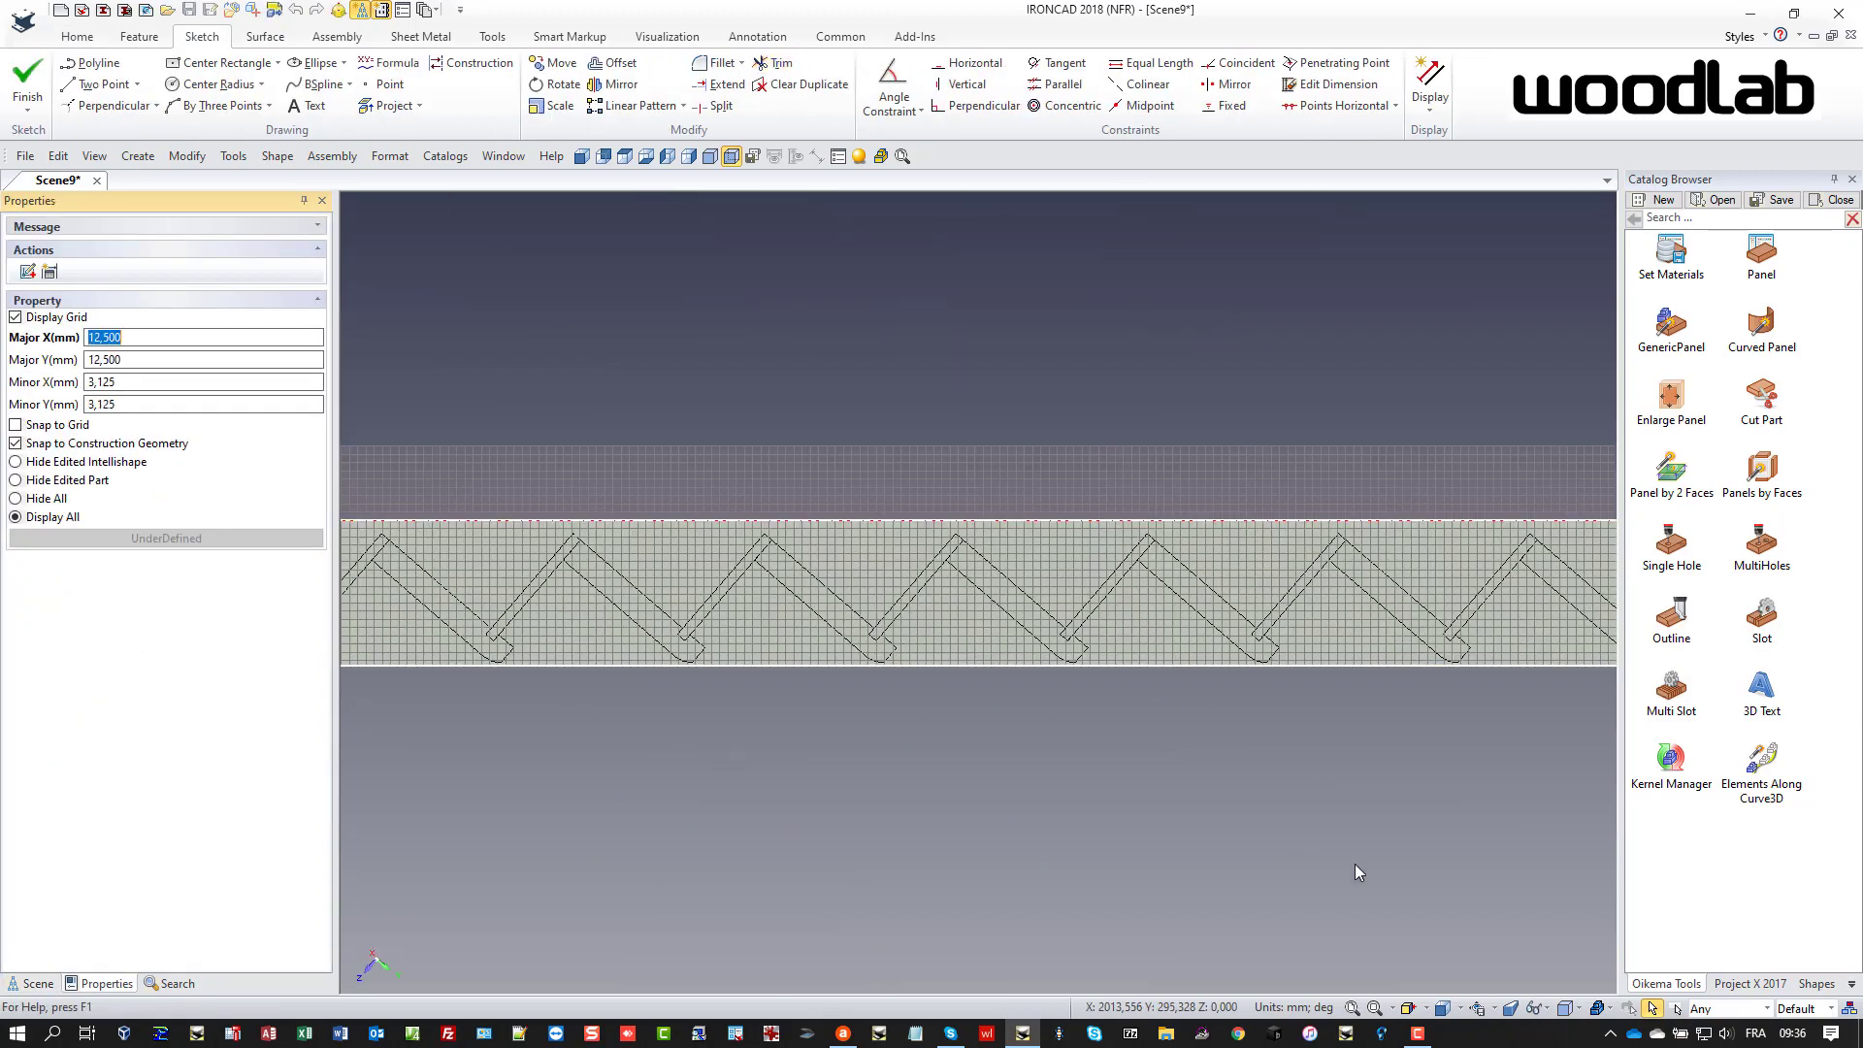
{"action": "scroll", "coordinate": [1209, 606], "scroll_direction": "up", "scroll_amount": 2}
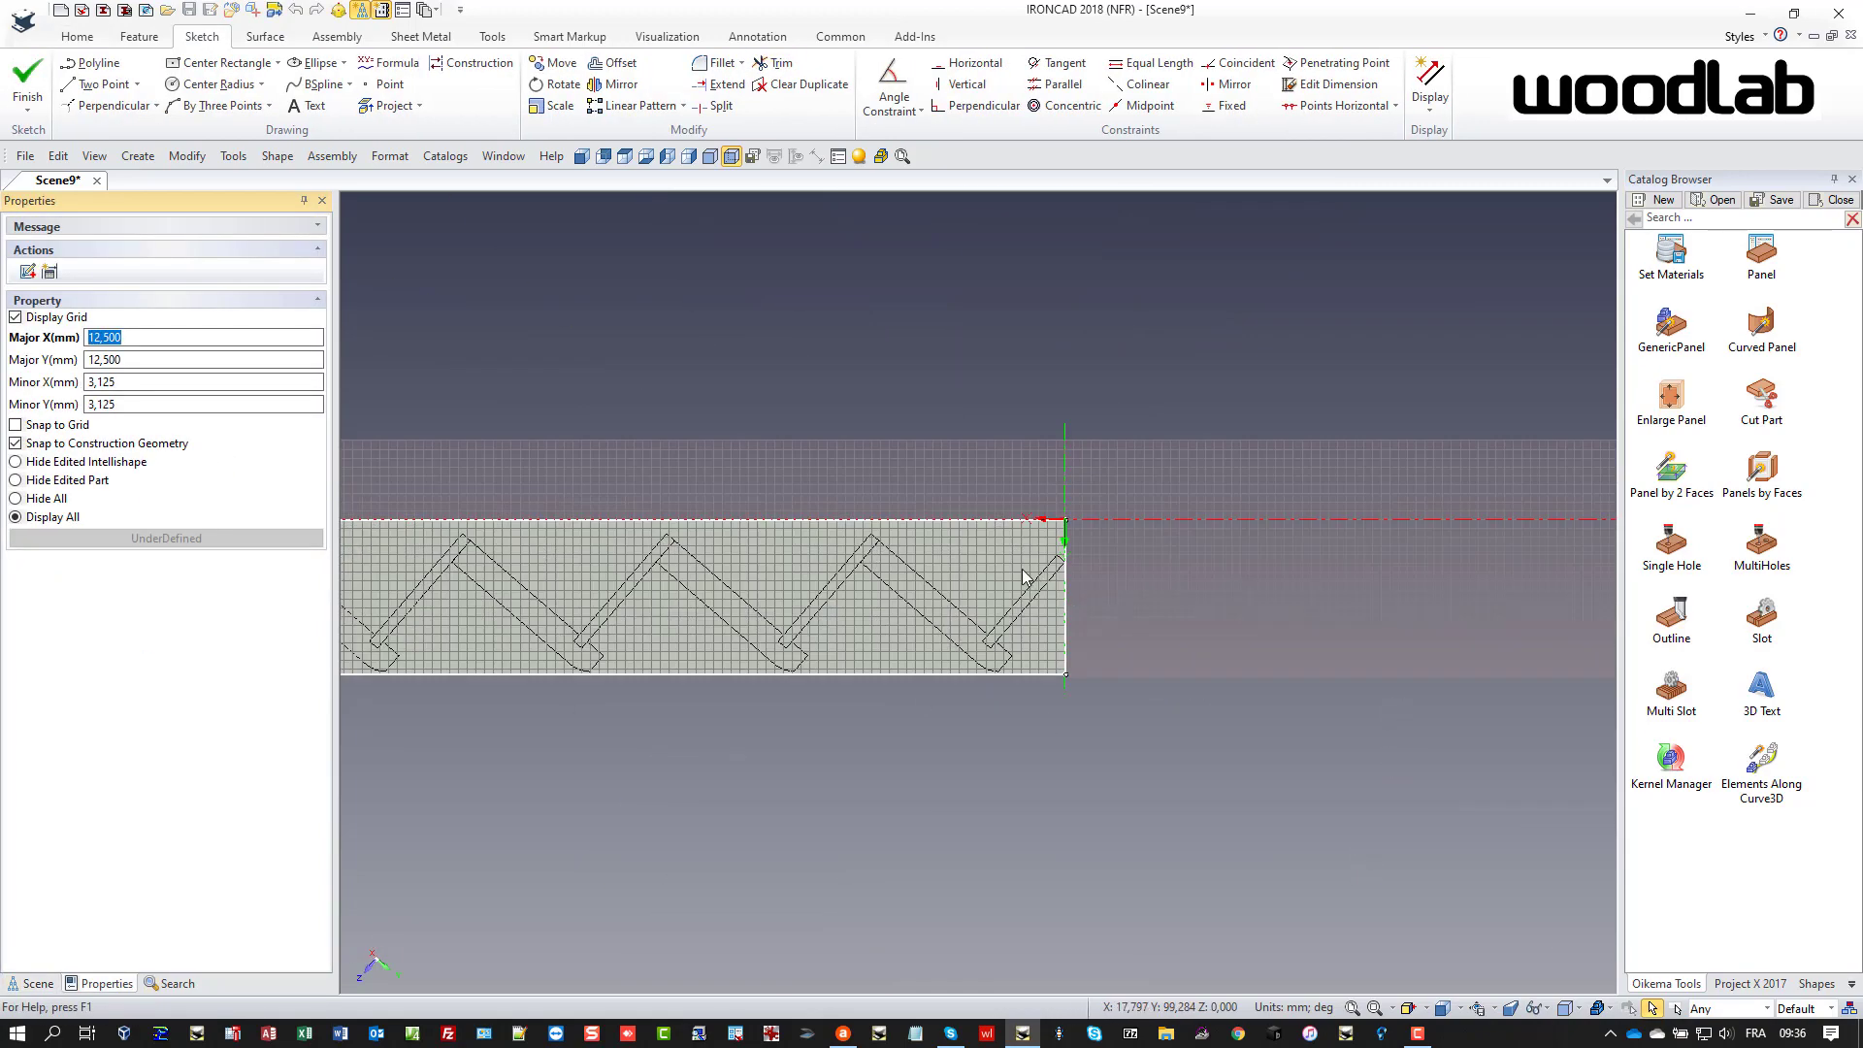
{"action": "scroll", "coordinate": [1115, 592], "scroll_direction": "up", "scroll_amount": 2}
{"action": "scroll", "coordinate": [1015, 576], "scroll_direction": "up", "scroll_amount": 2}
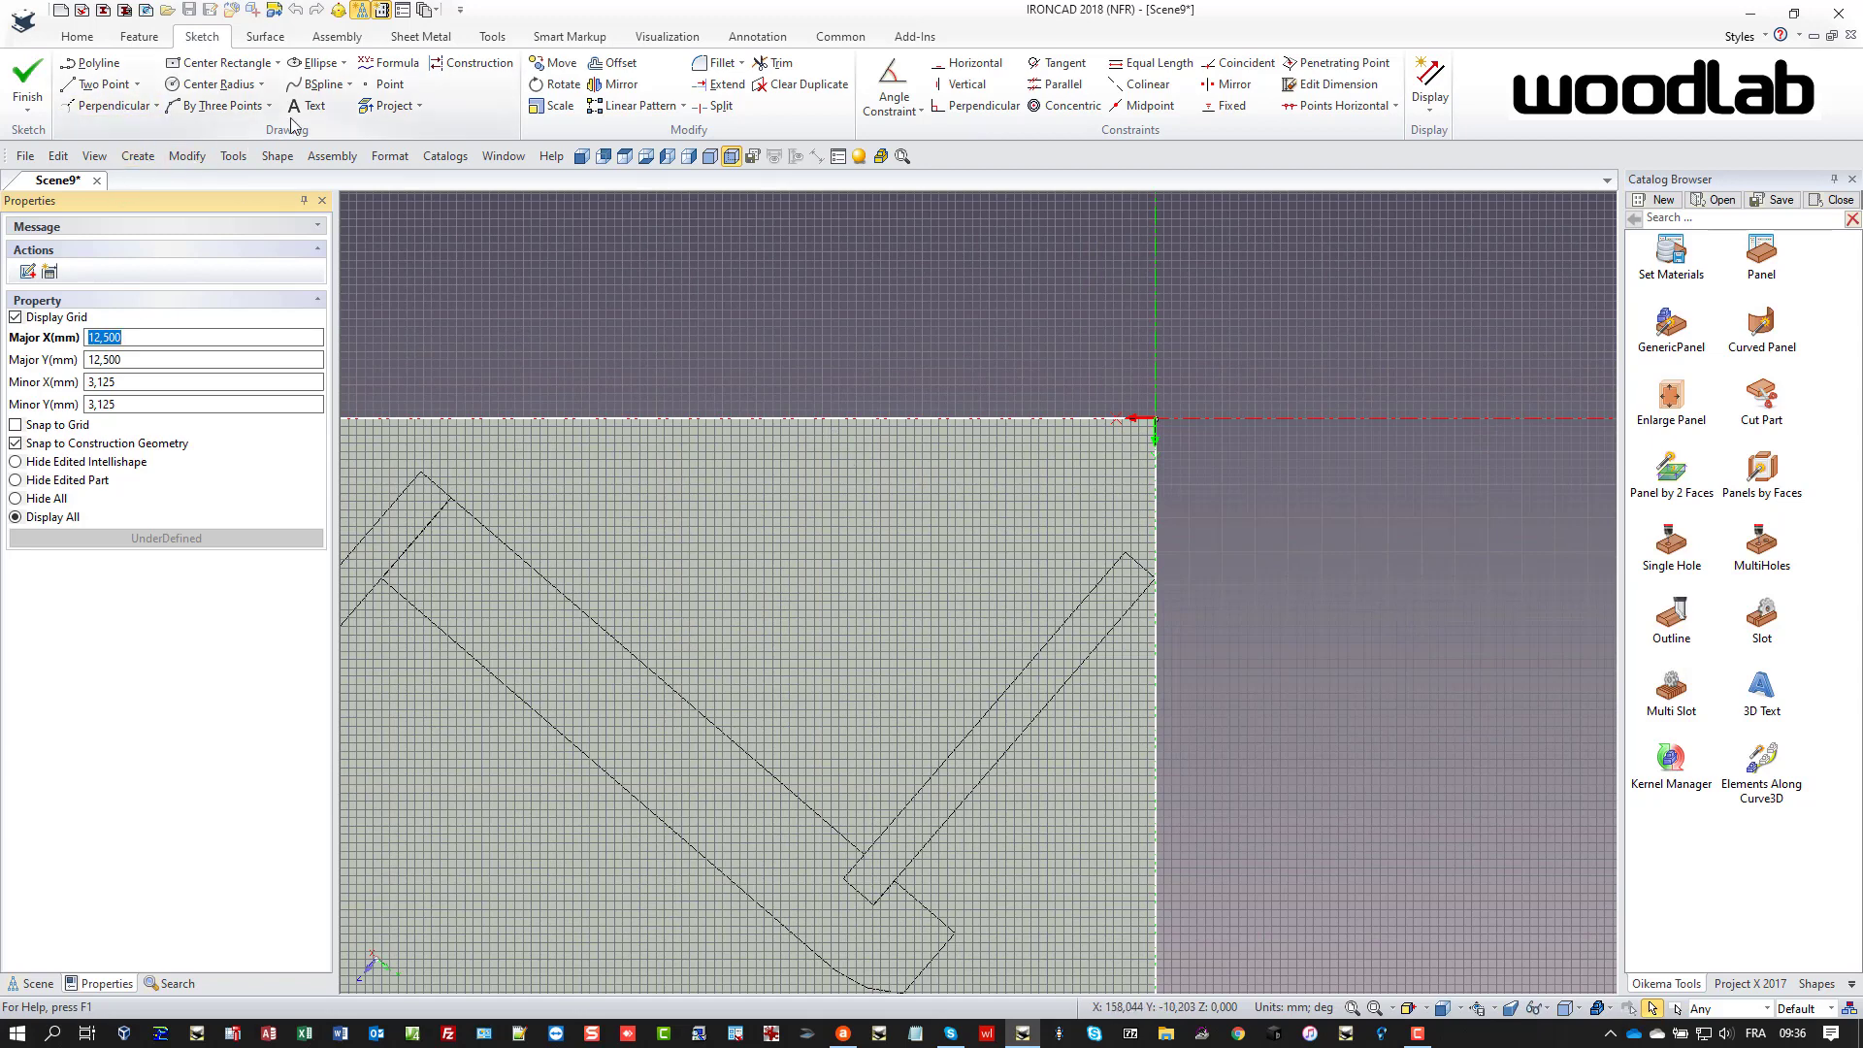
{"action": "left_click", "coordinate": [391, 105]}
{"action": "left_click", "coordinate": [1148, 575]}
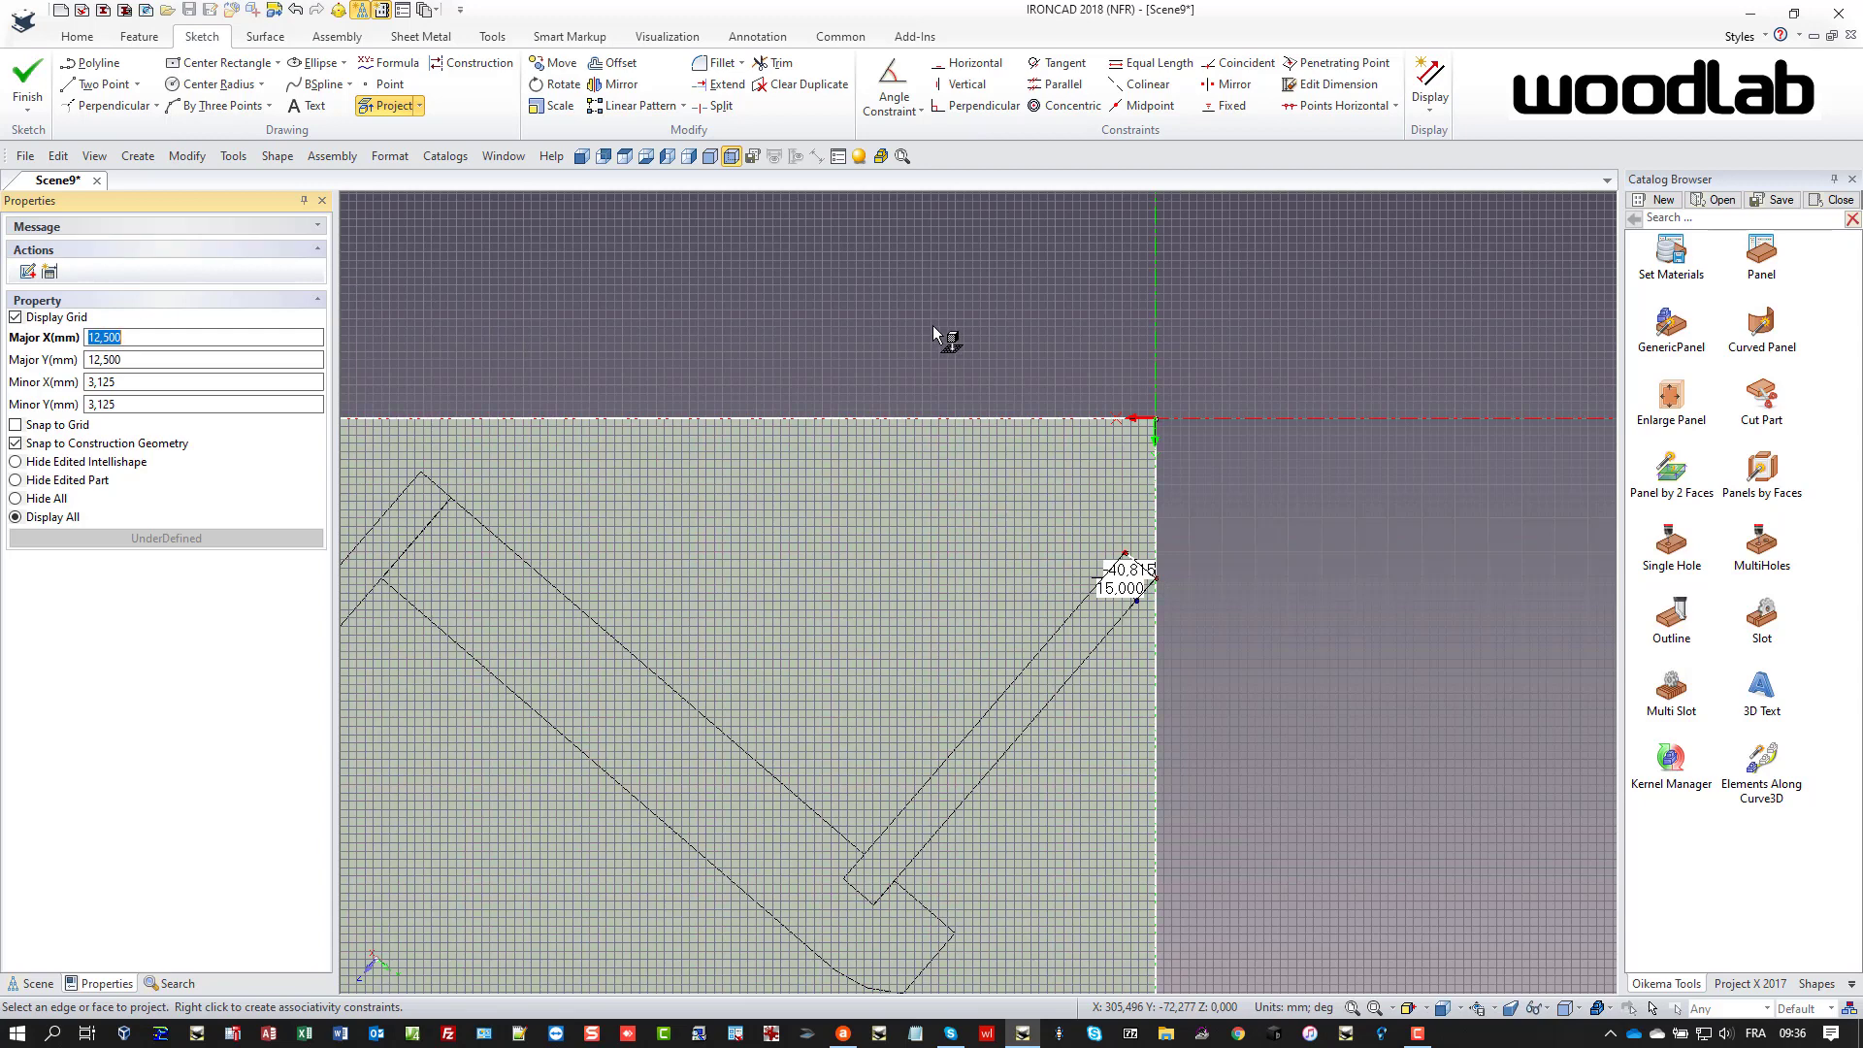
- Extend the projected edge to the panel edges, trim the overshoot, and finish the sketch
{"action": "left_click", "coordinate": [726, 86]}
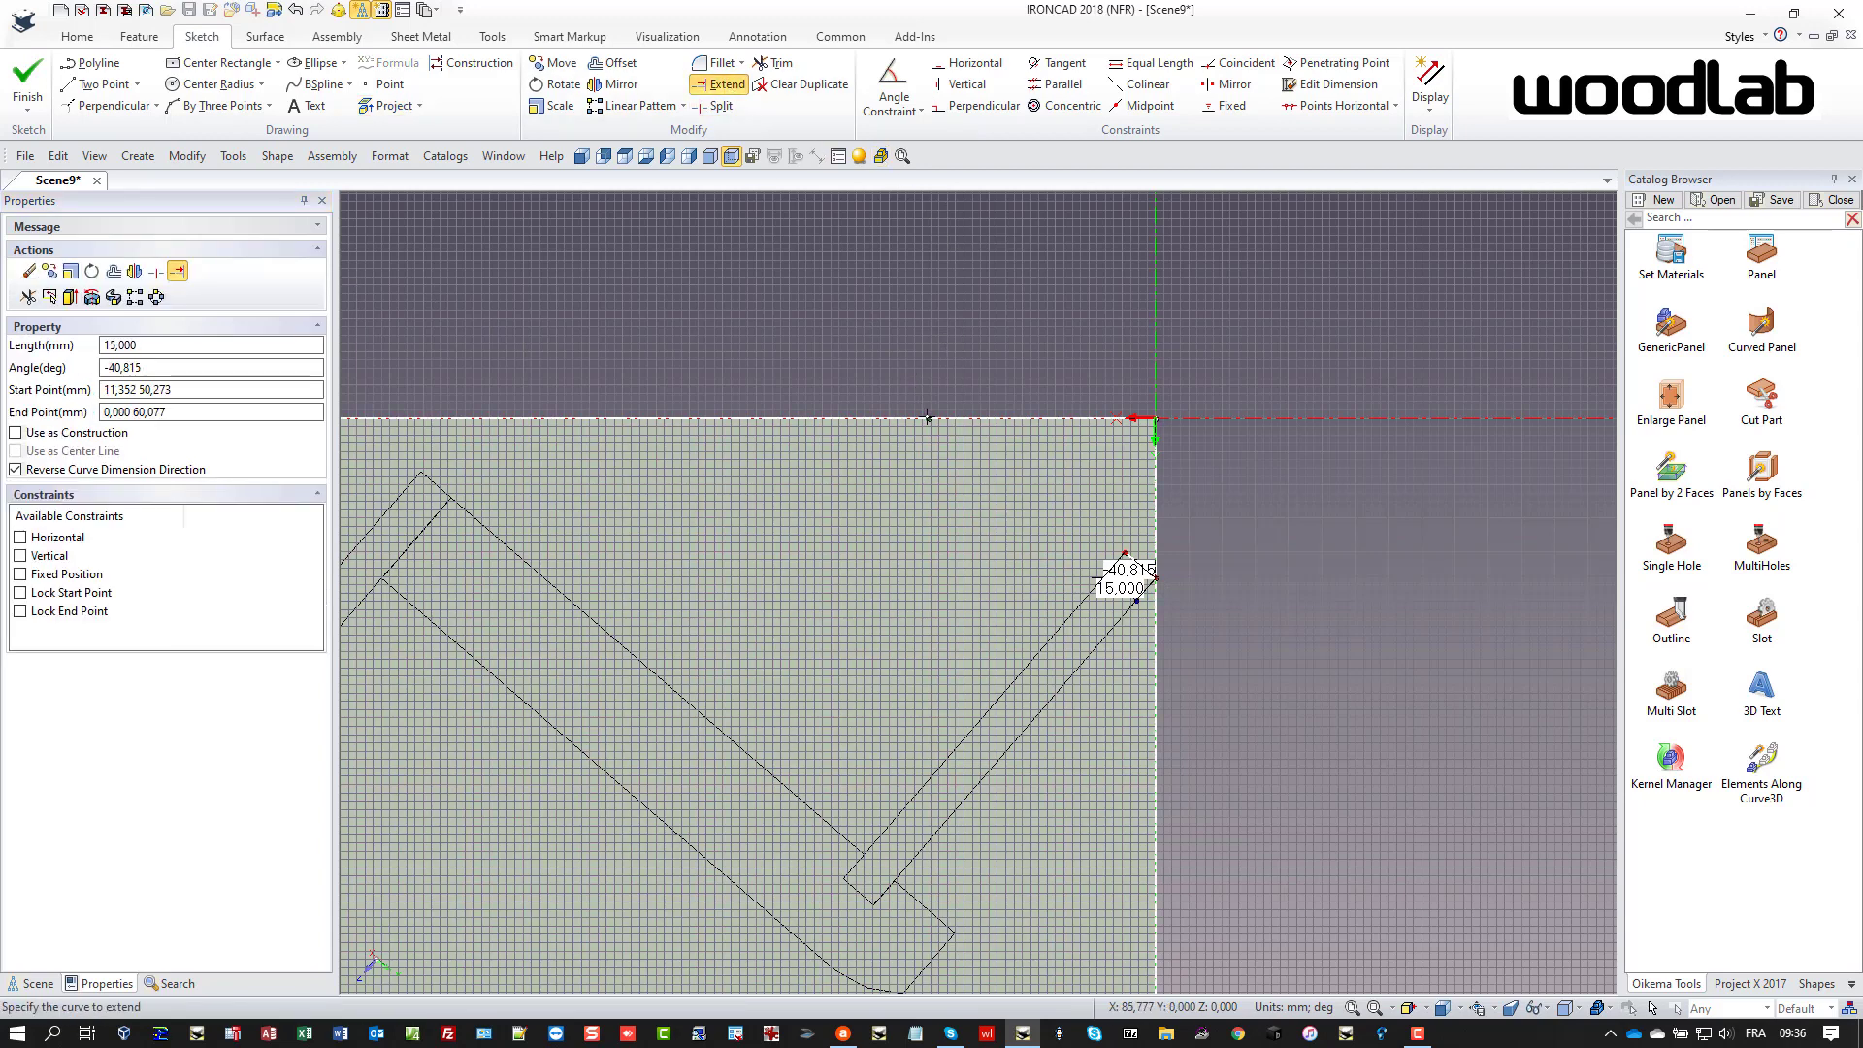
{"action": "left_click", "coordinate": [1150, 572]}
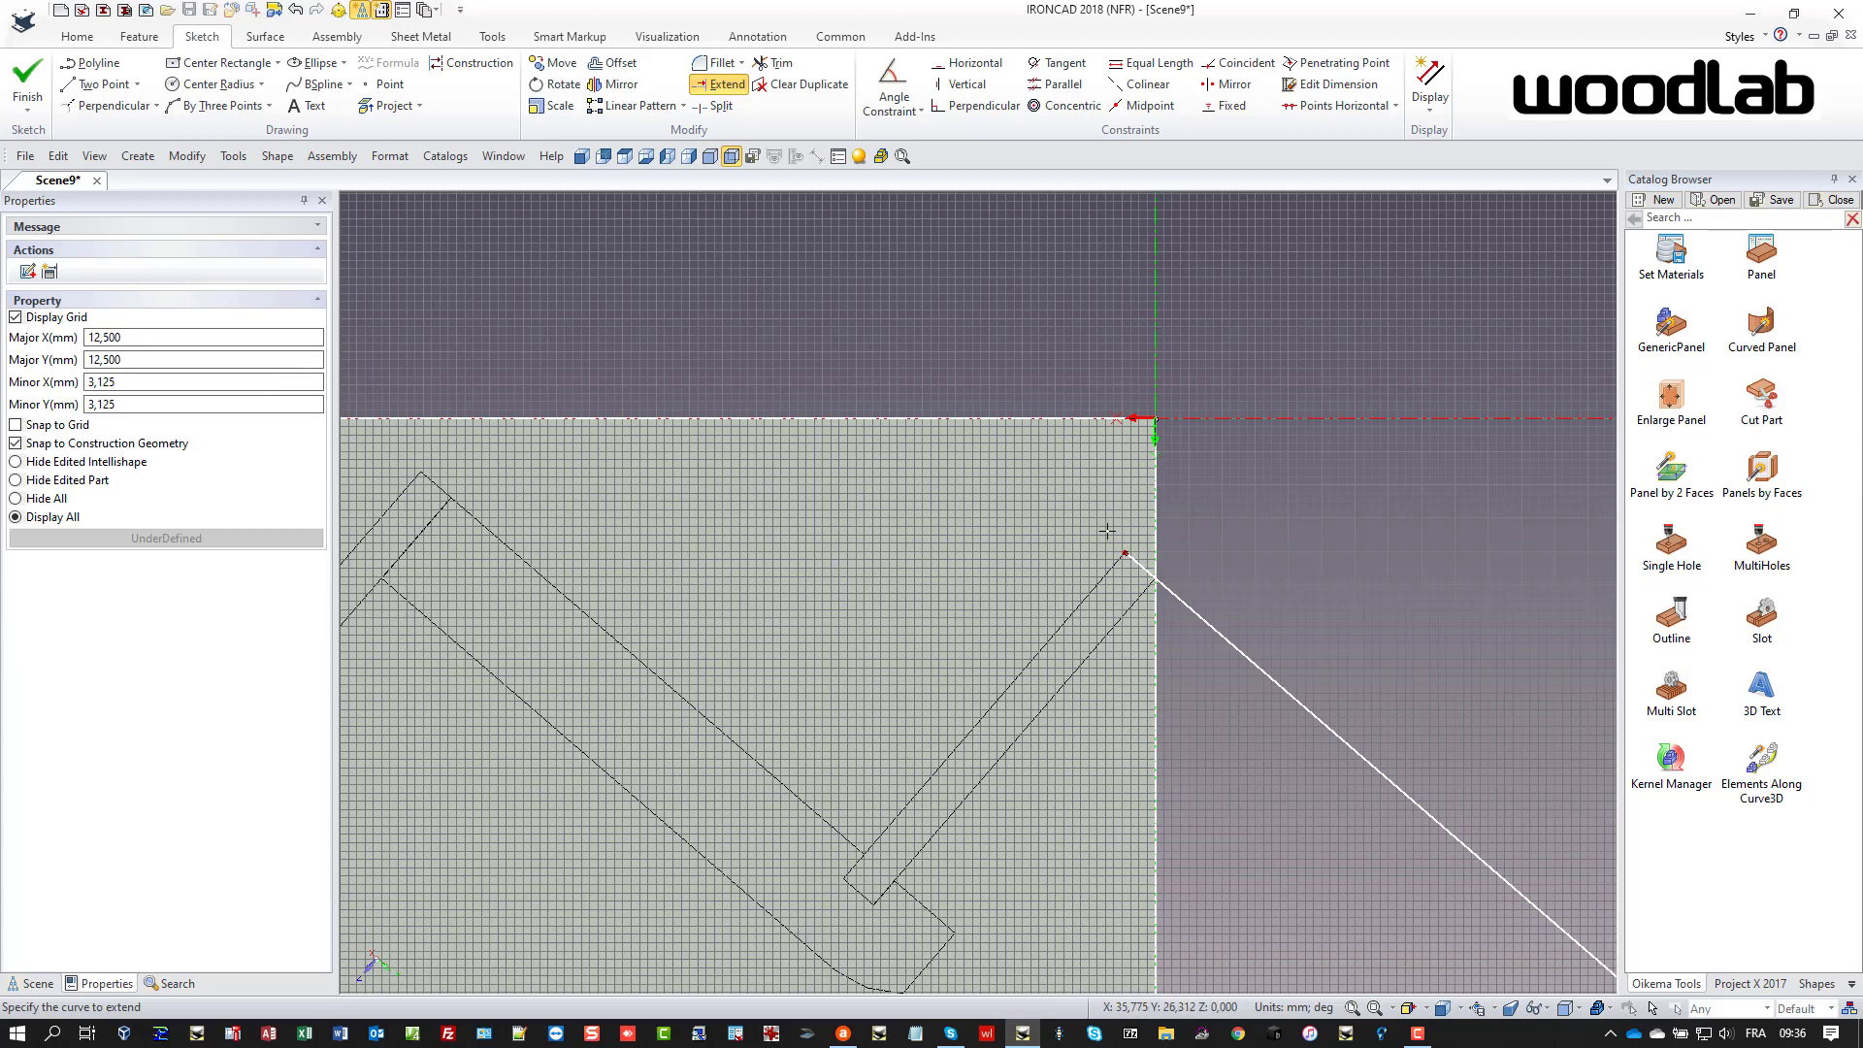
{"action": "left_click", "coordinate": [1127, 559]}
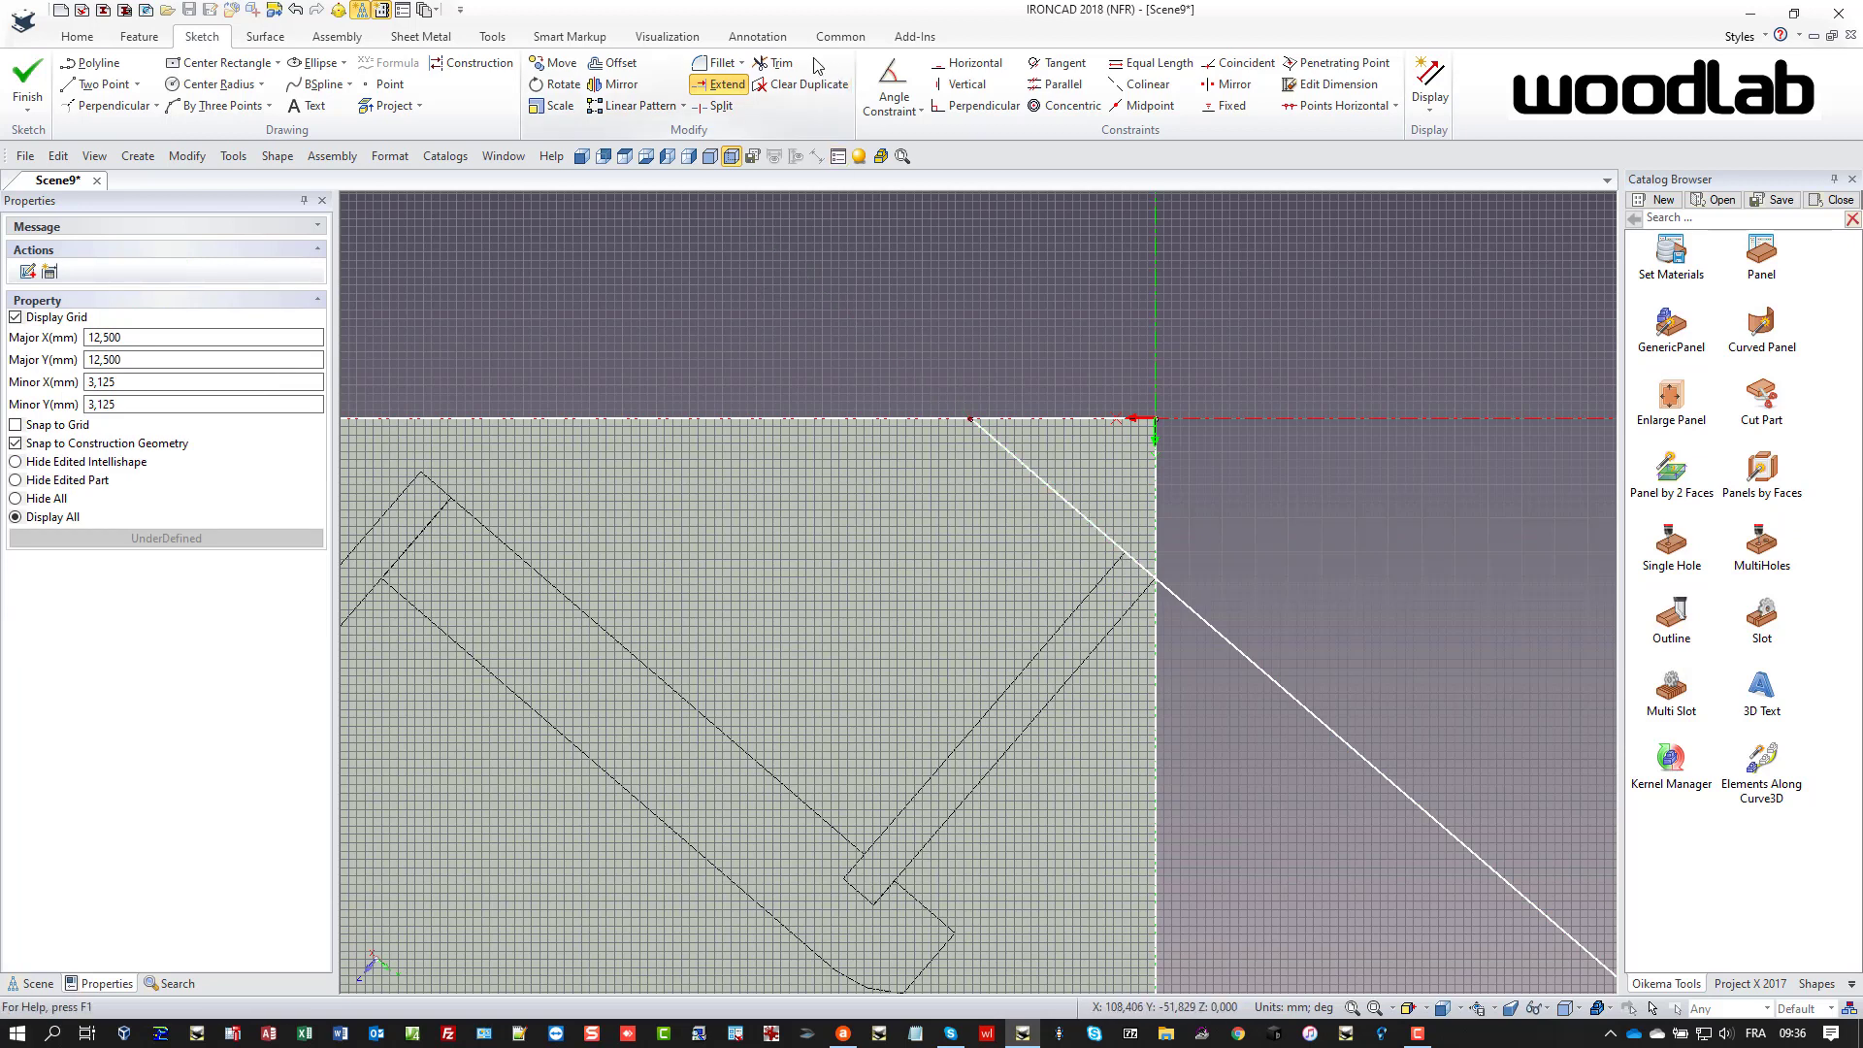
{"action": "left_click", "coordinate": [781, 66]}
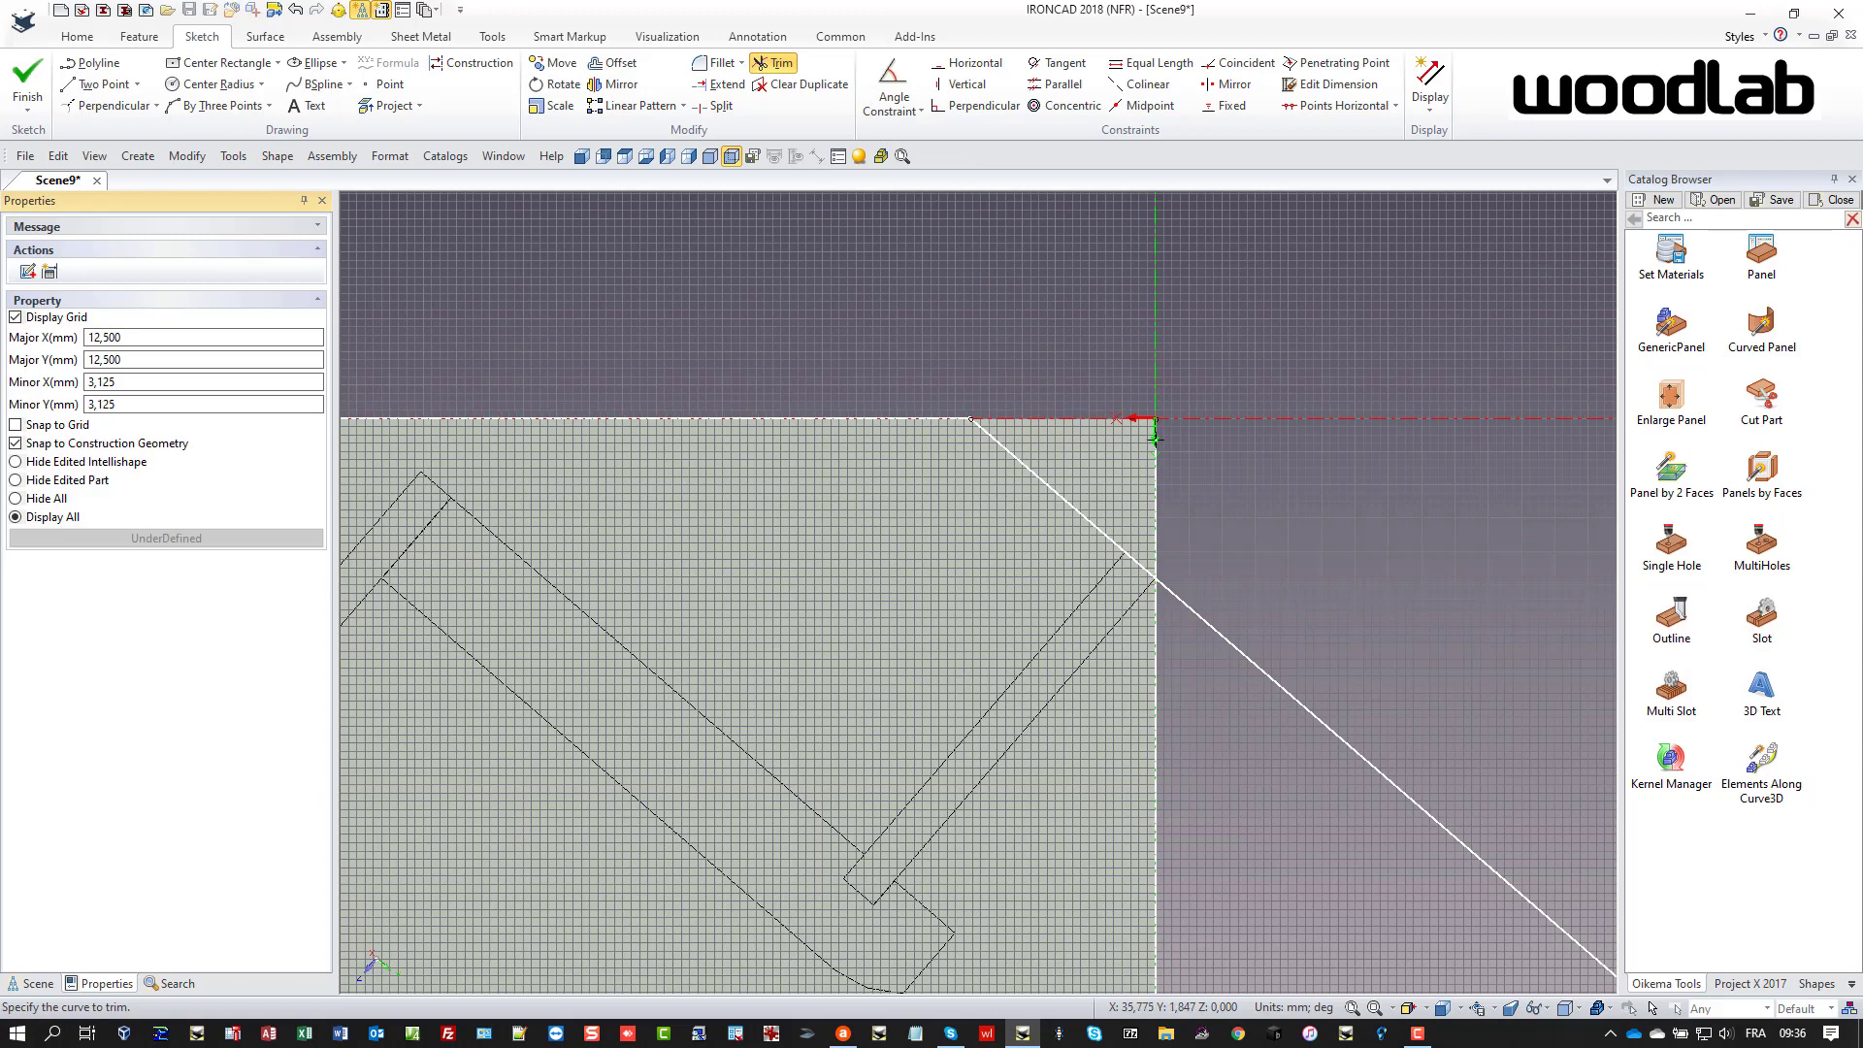
{"action": "left_click", "coordinate": [1195, 614]}
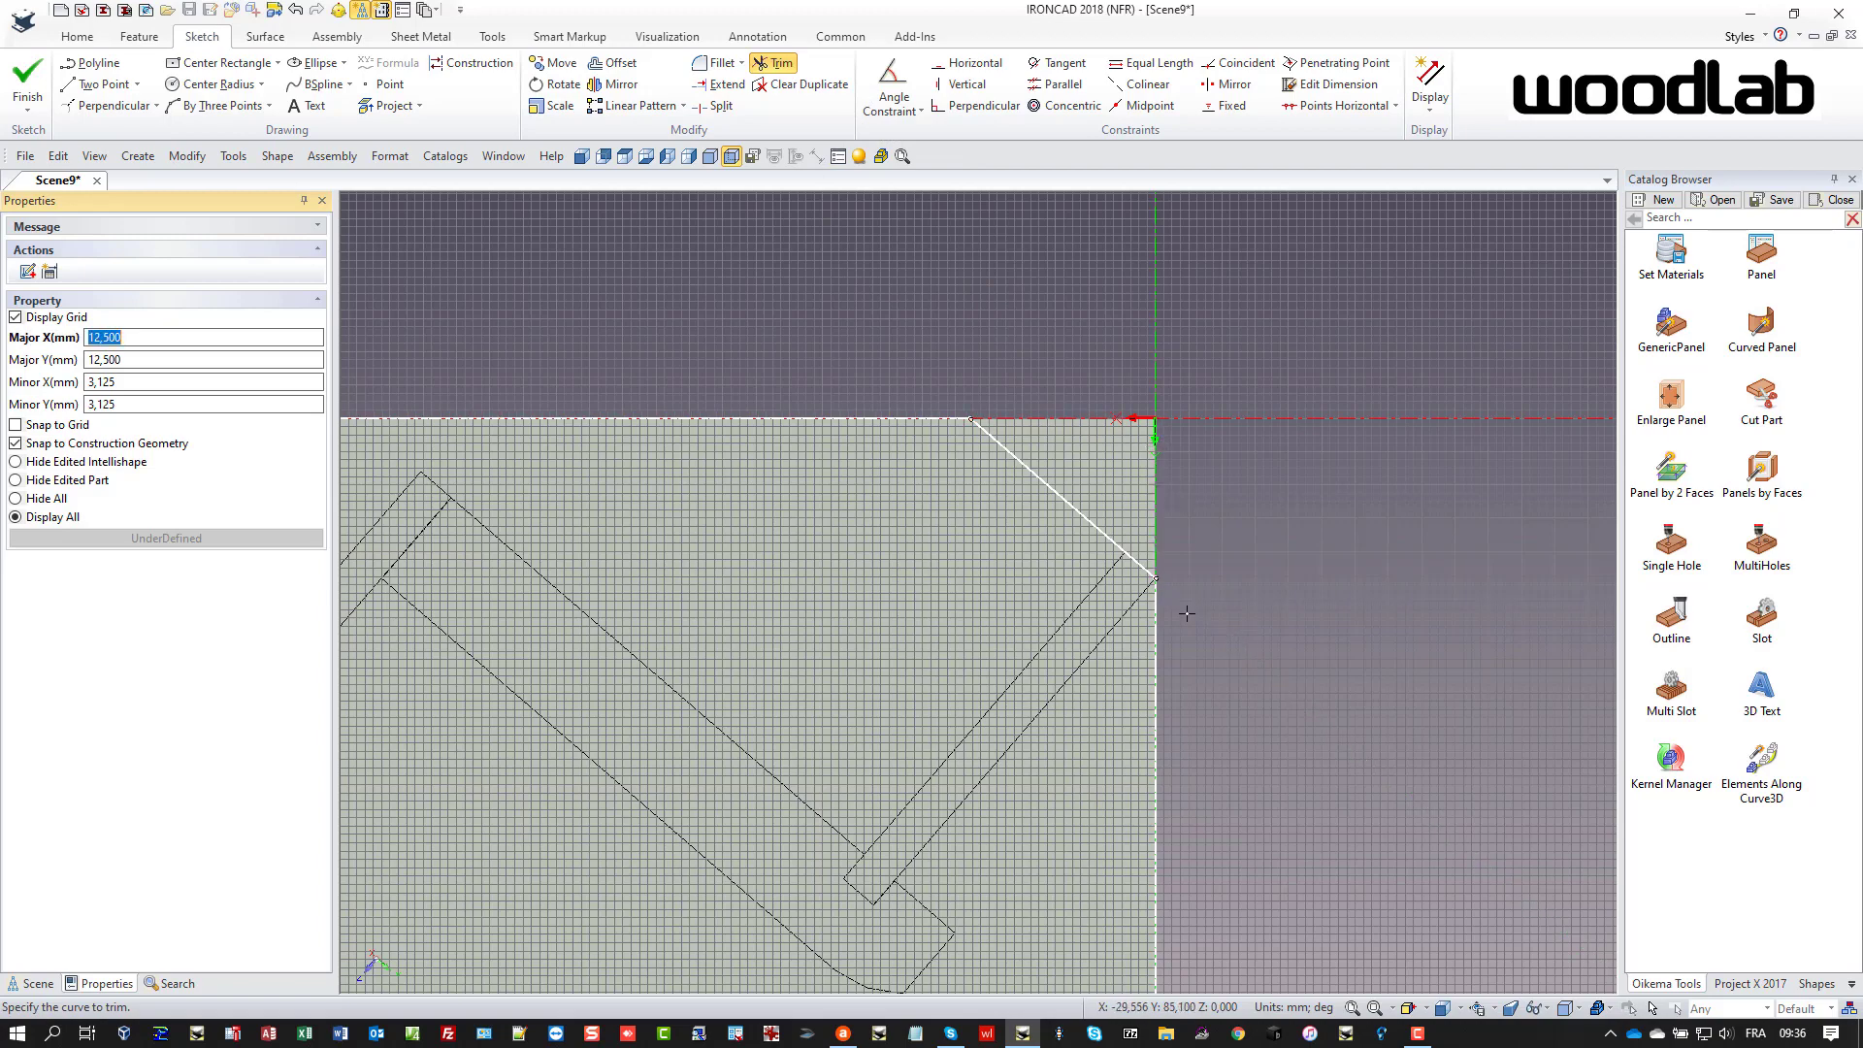
{"action": "left_click", "coordinate": [27, 82]}
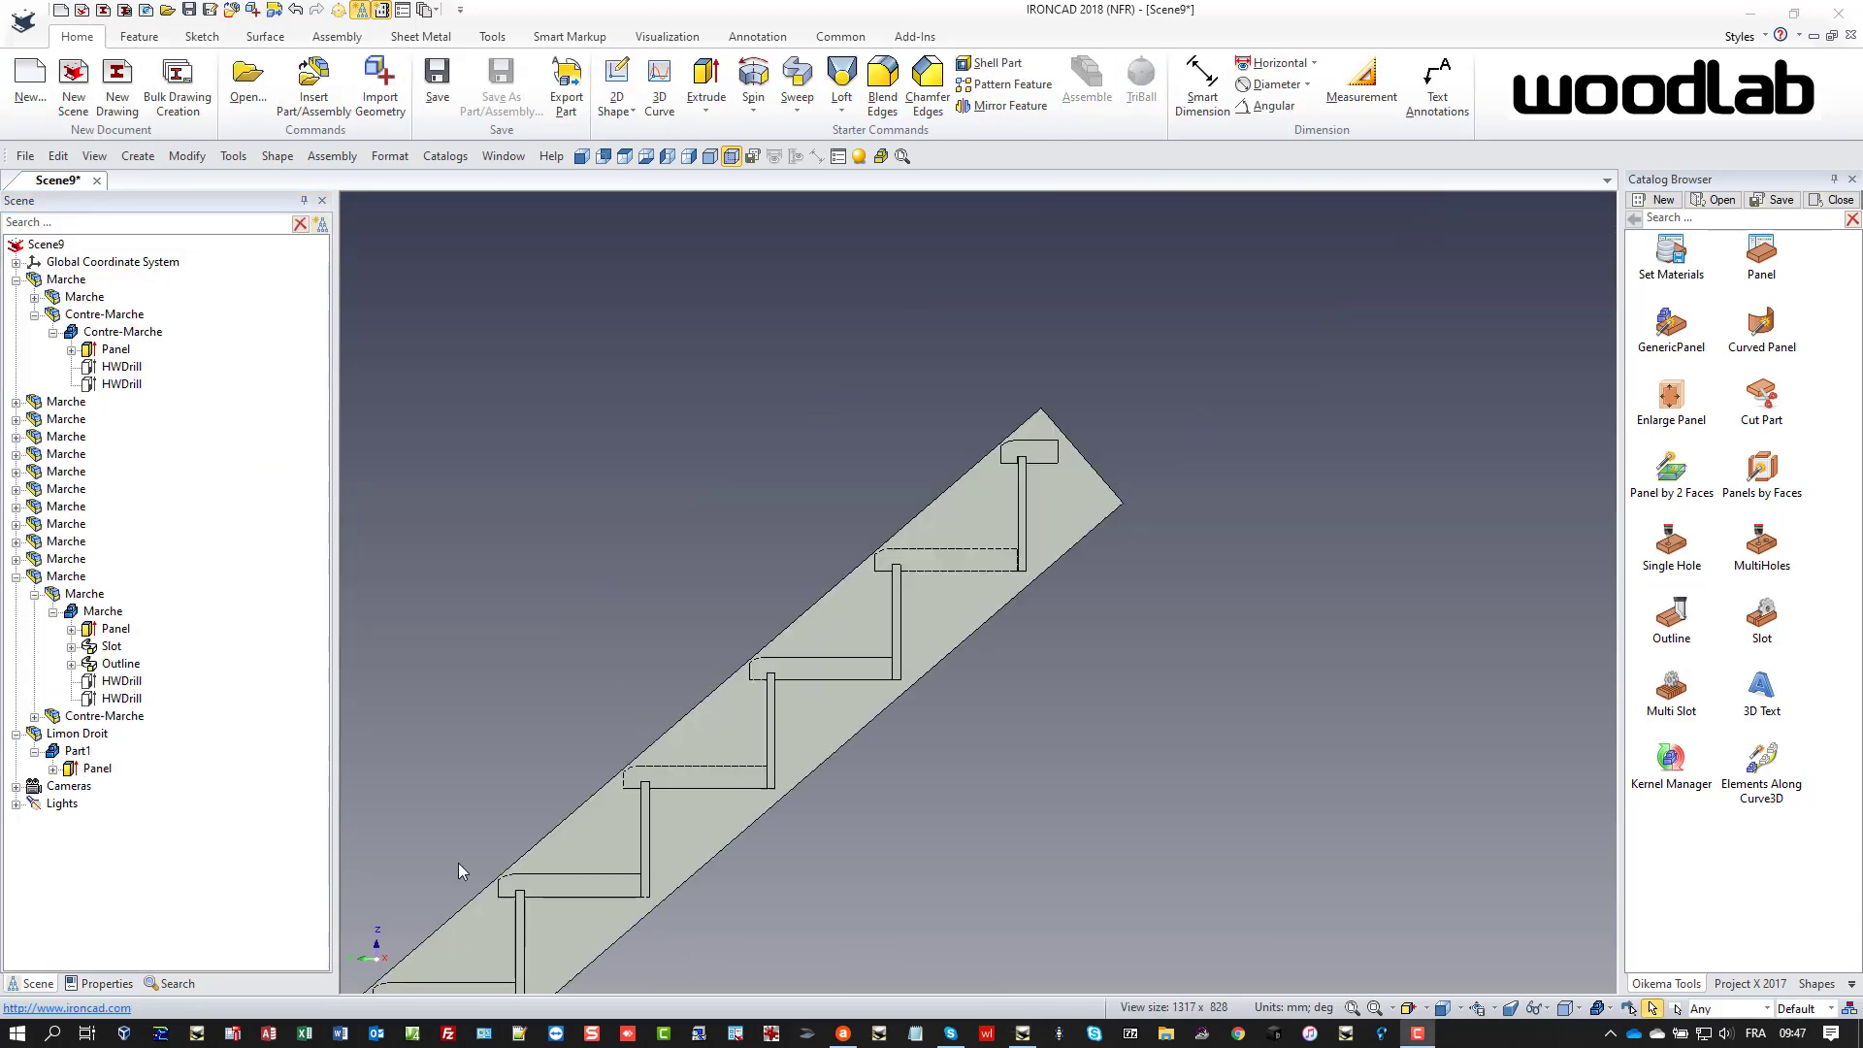
- Reopen the stringer panel's cross-section sketch and exit it unchanged
{"action": "left_click", "coordinate": [76, 771]}
{"action": "right_click", "coordinate": [78, 771]}
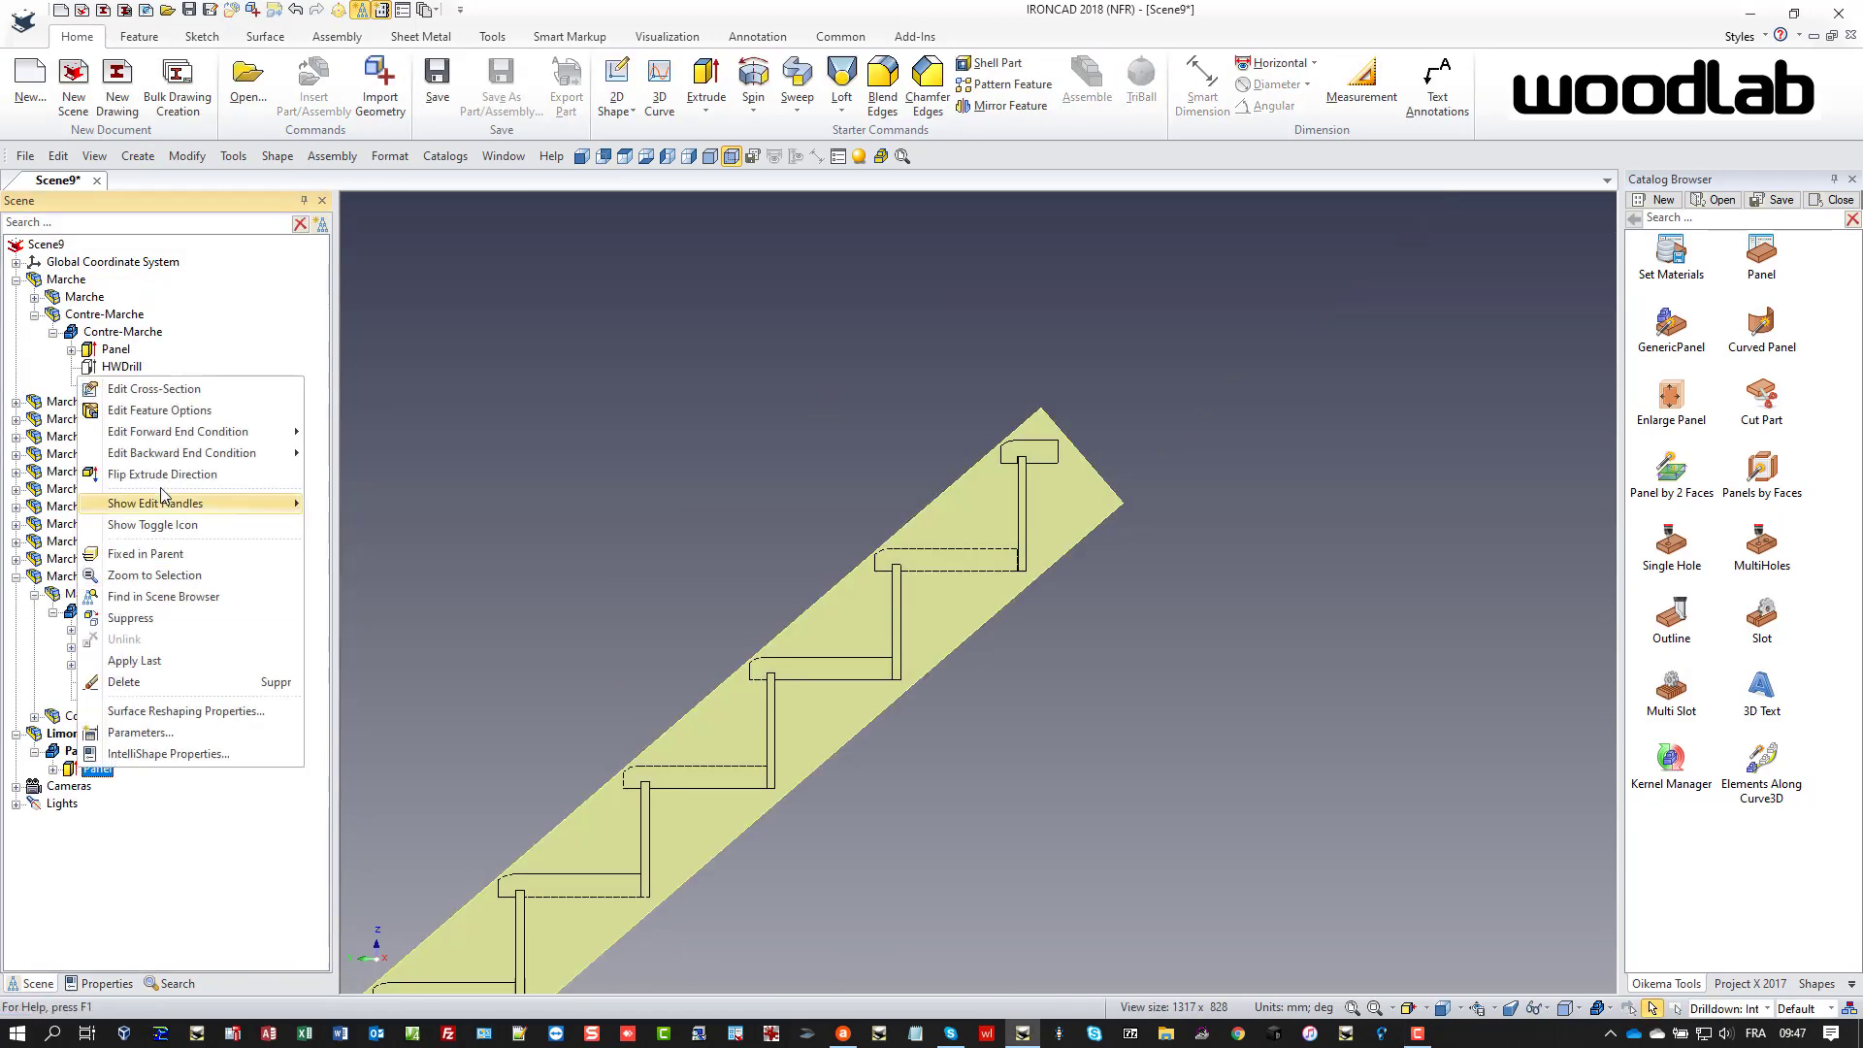
{"action": "left_click", "coordinate": [156, 388]}
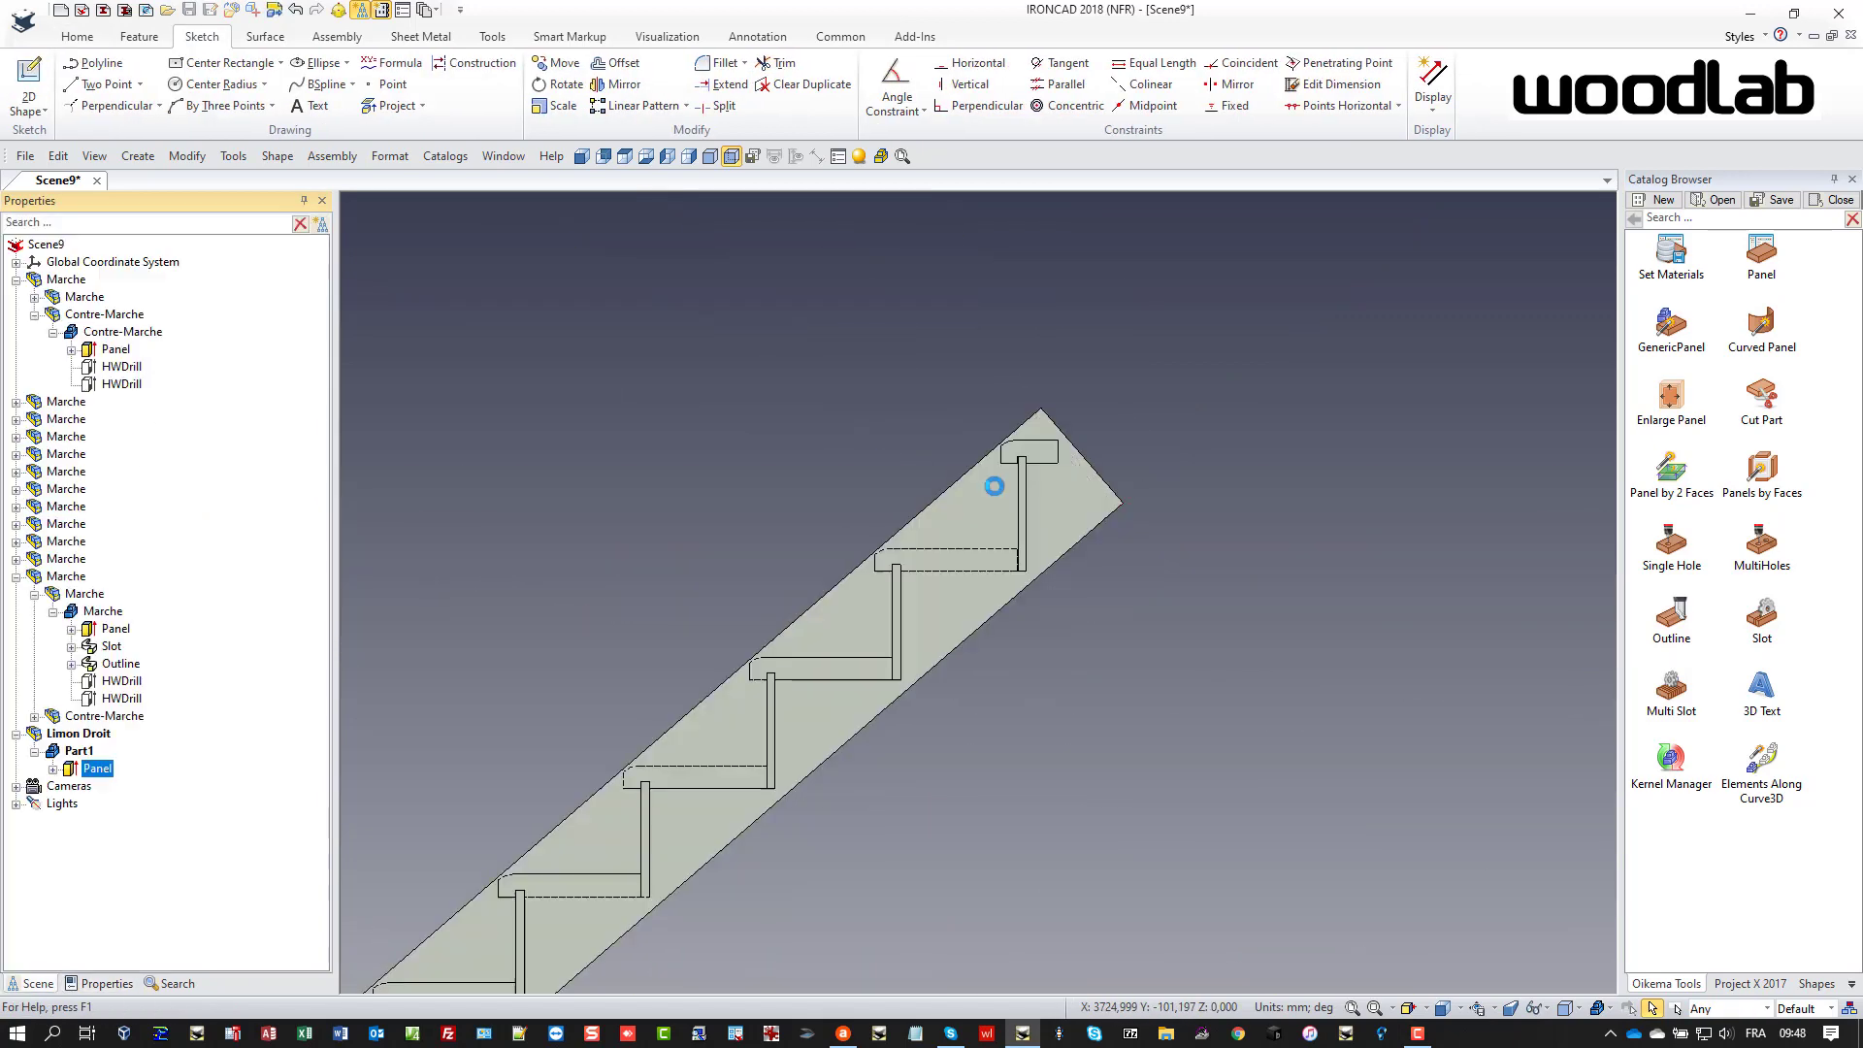
{"action": "left_click", "coordinate": [795, 421]}
- Orbit, then show the staircase from the Top view zoomed to fit
{"action": "scroll", "coordinate": [699, 790], "scroll_direction": "down", "scroll_amount": 5}
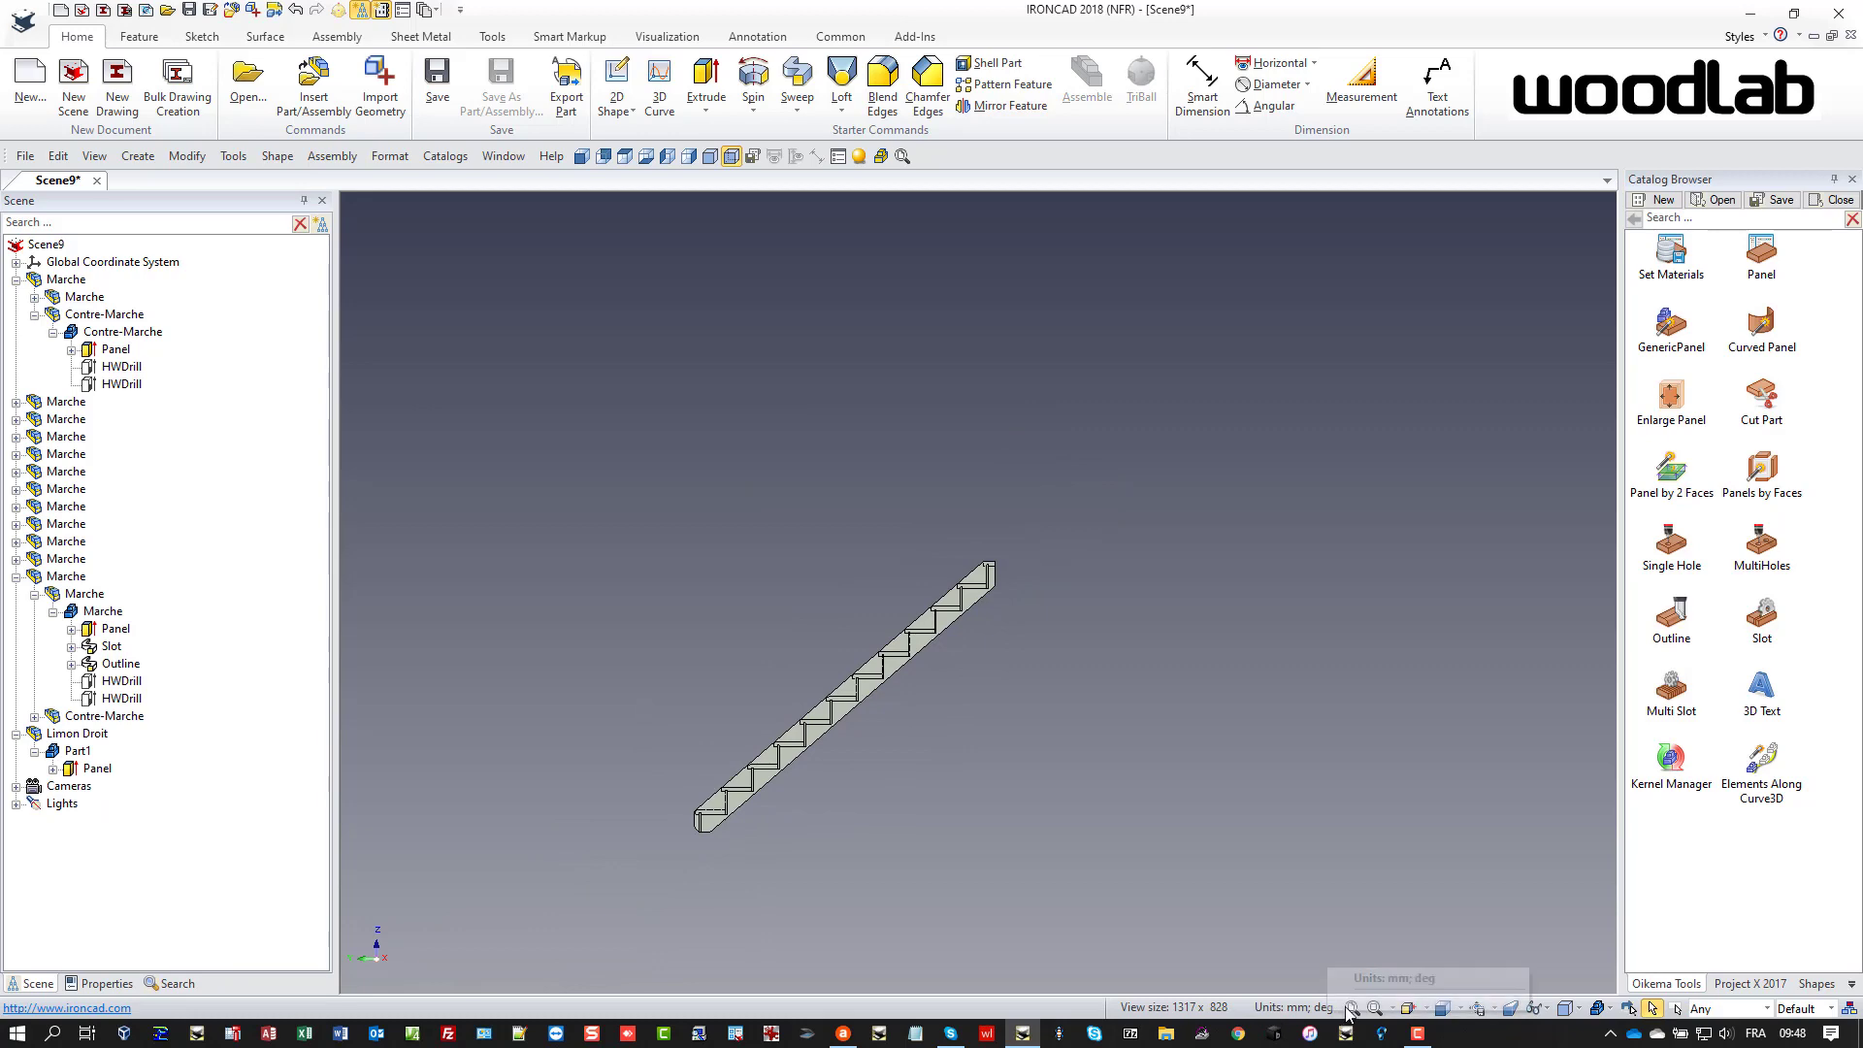
{"action": "scroll", "coordinate": [976, 882], "scroll_direction": "up", "scroll_amount": 3}
{"action": "scroll", "coordinate": [848, 873], "scroll_direction": "up", "scroll_amount": 3}
{"action": "middle_click_drag", "start_coordinate": [848, 873], "coordinate": [914, 864]}
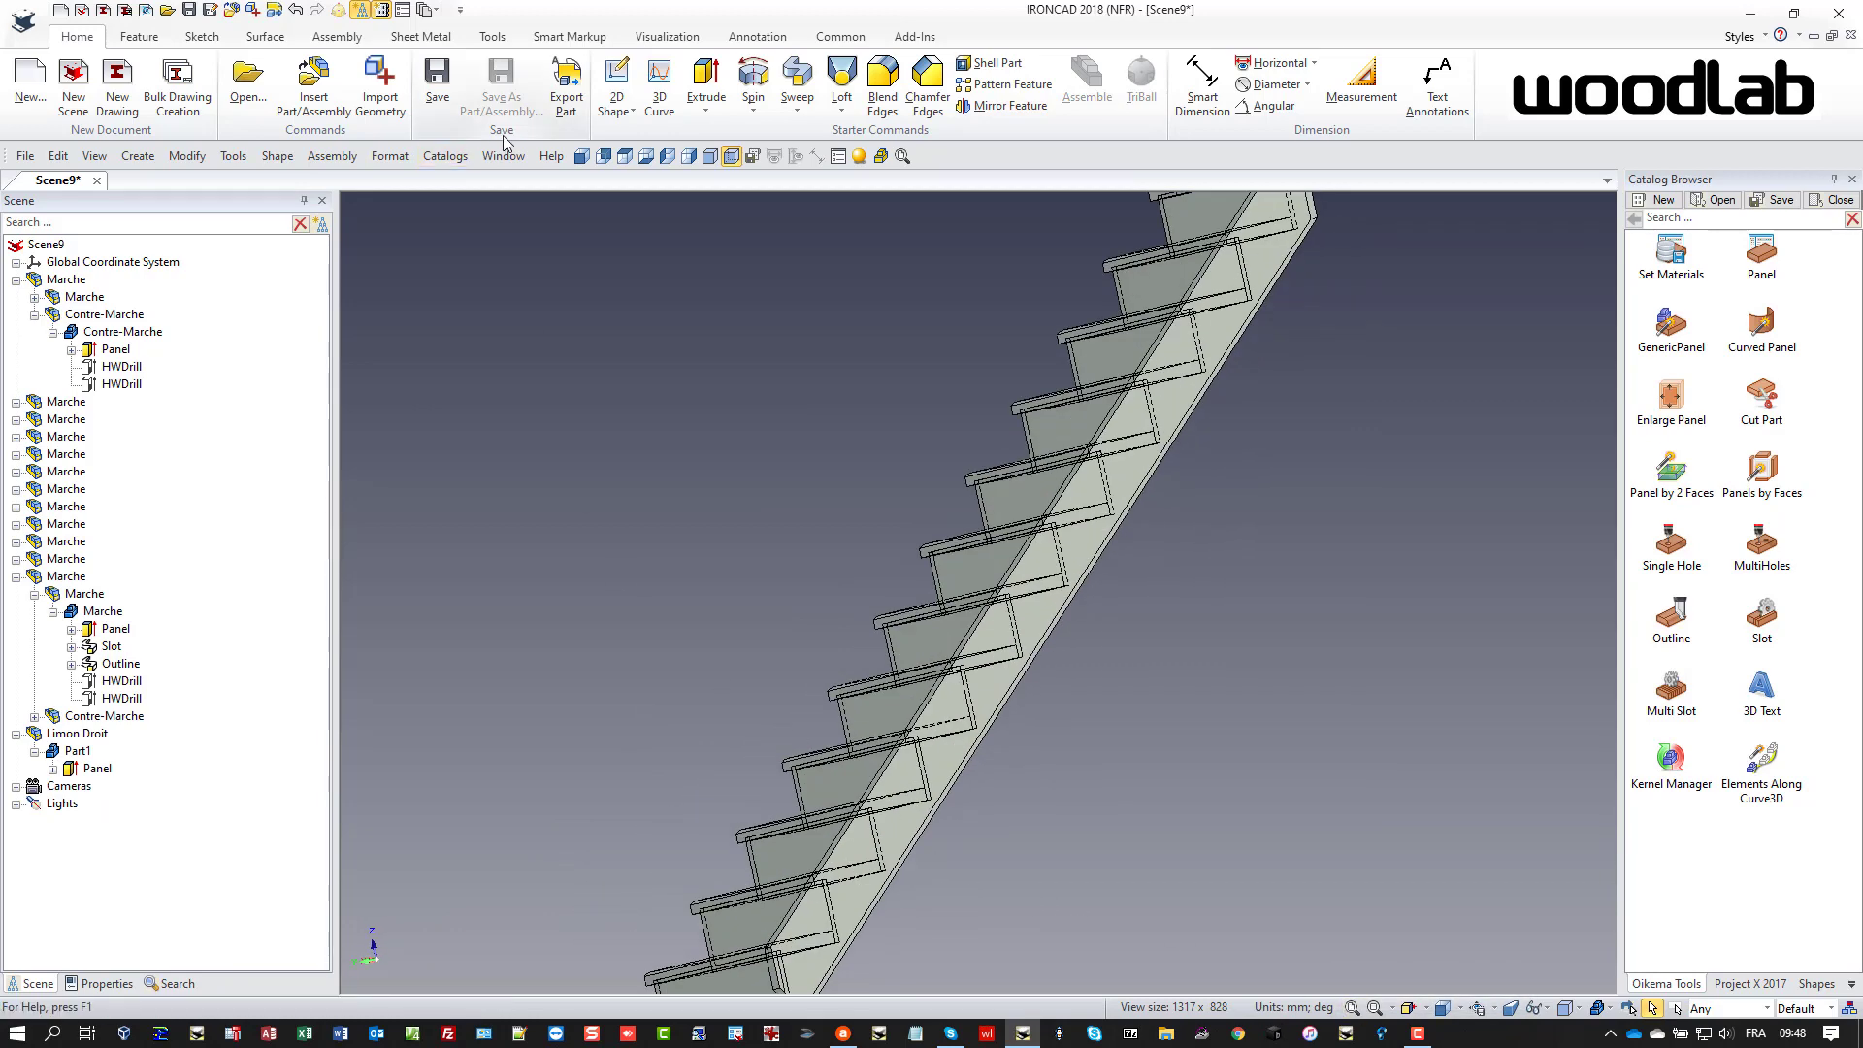
{"action": "left_click", "coordinate": [624, 157]}
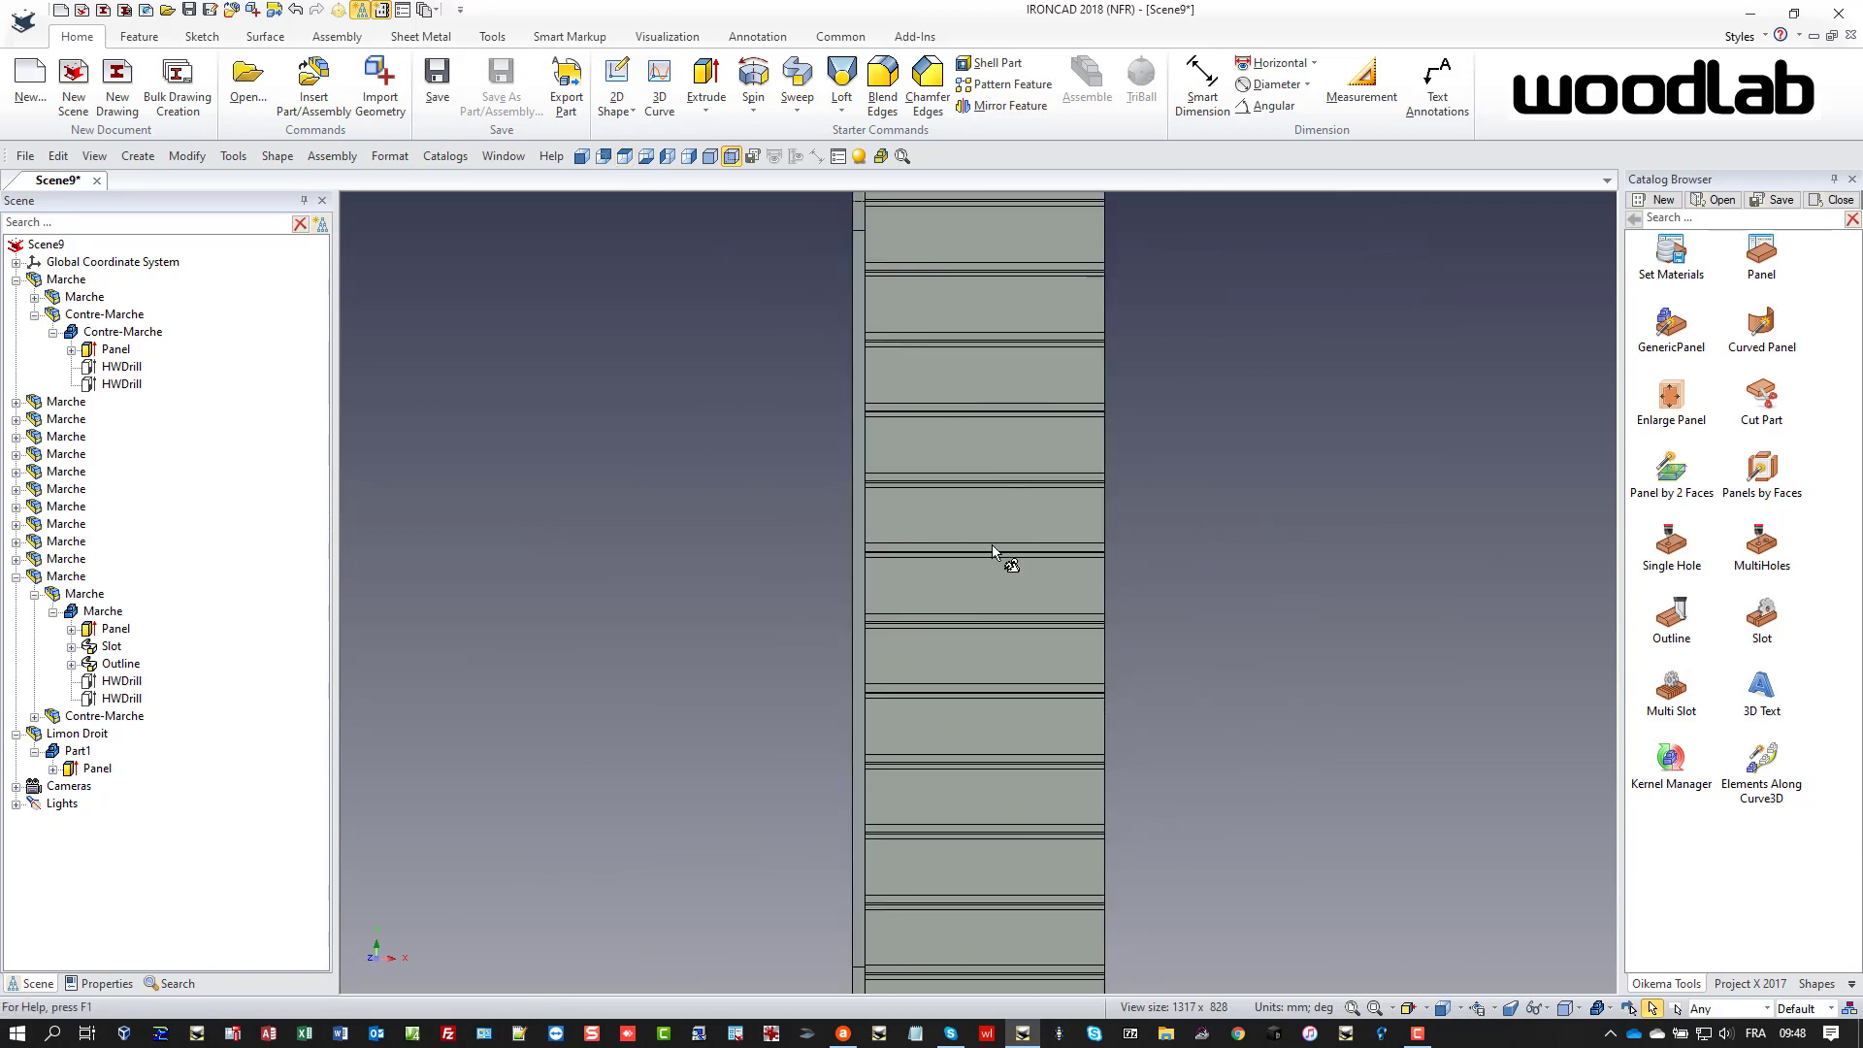
{"action": "scroll", "coordinate": [992, 544], "scroll_direction": "down", "scroll_amount": 1}
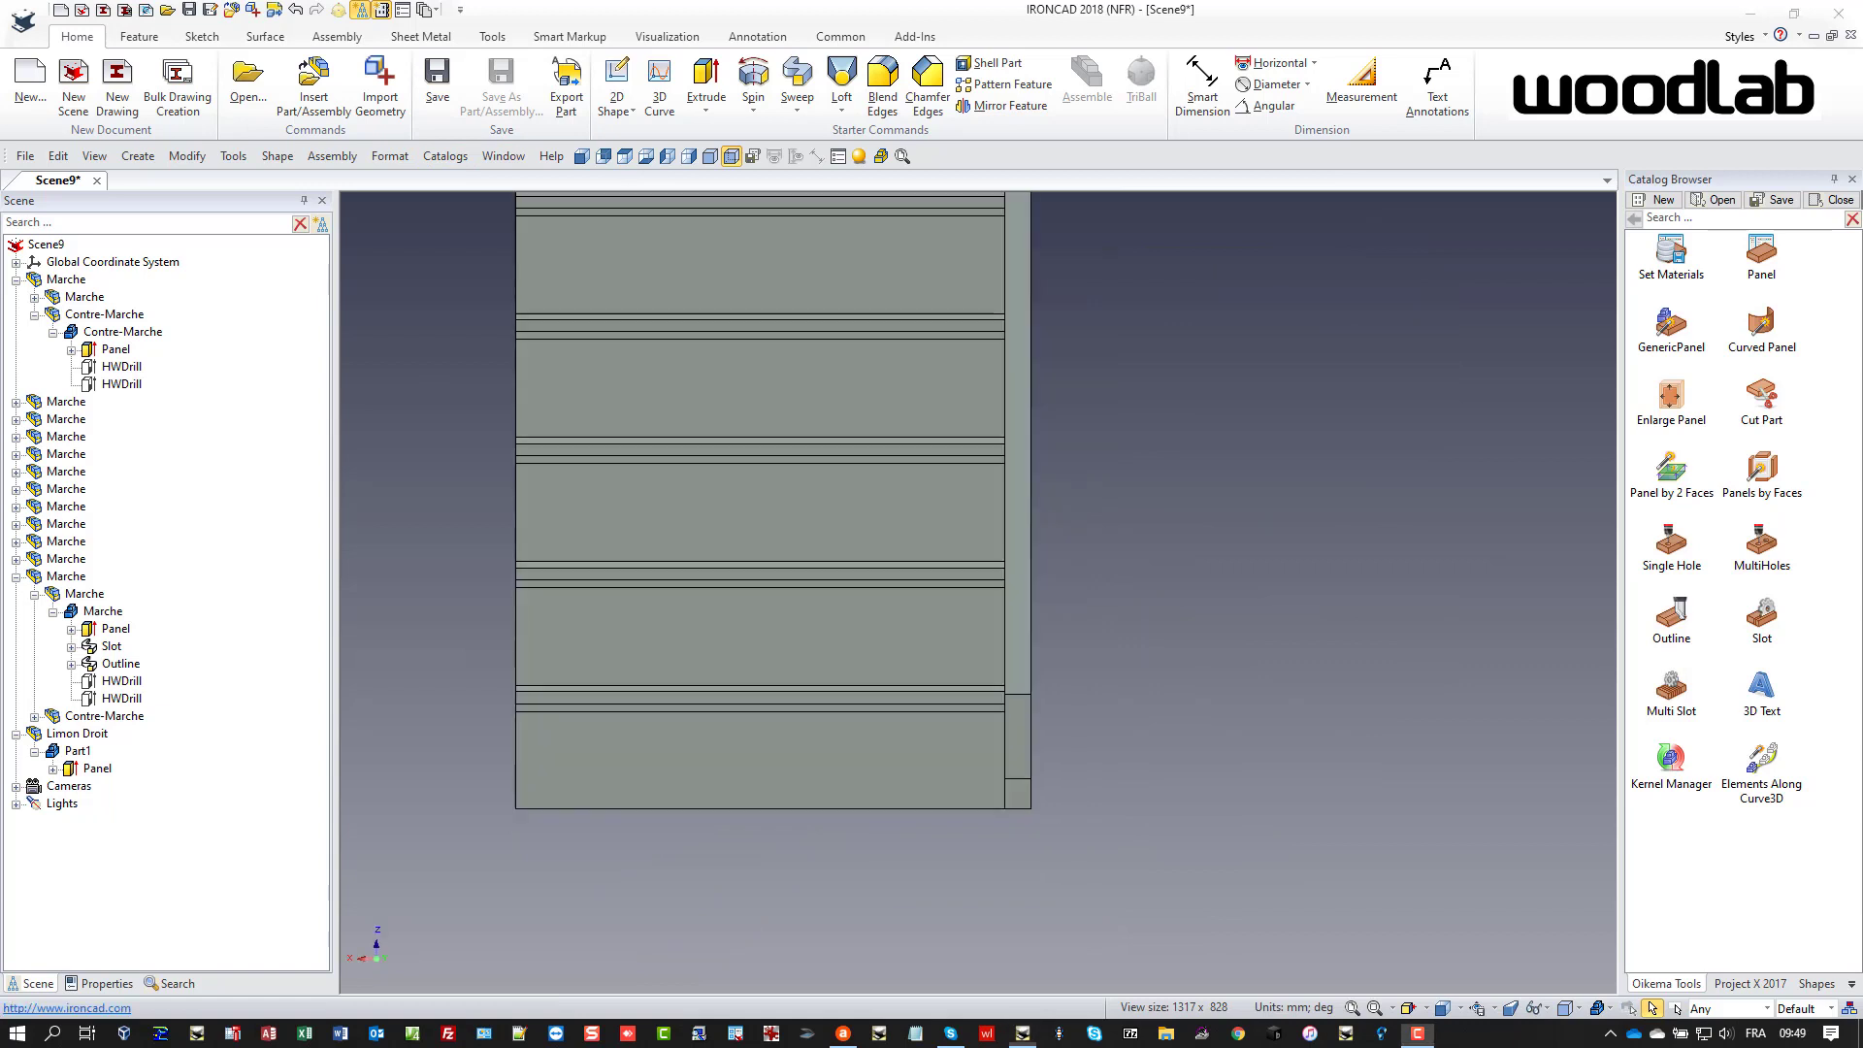
{"action": "left_click", "coordinate": [111, 371]}
{"action": "left_click", "coordinate": [114, 383]}
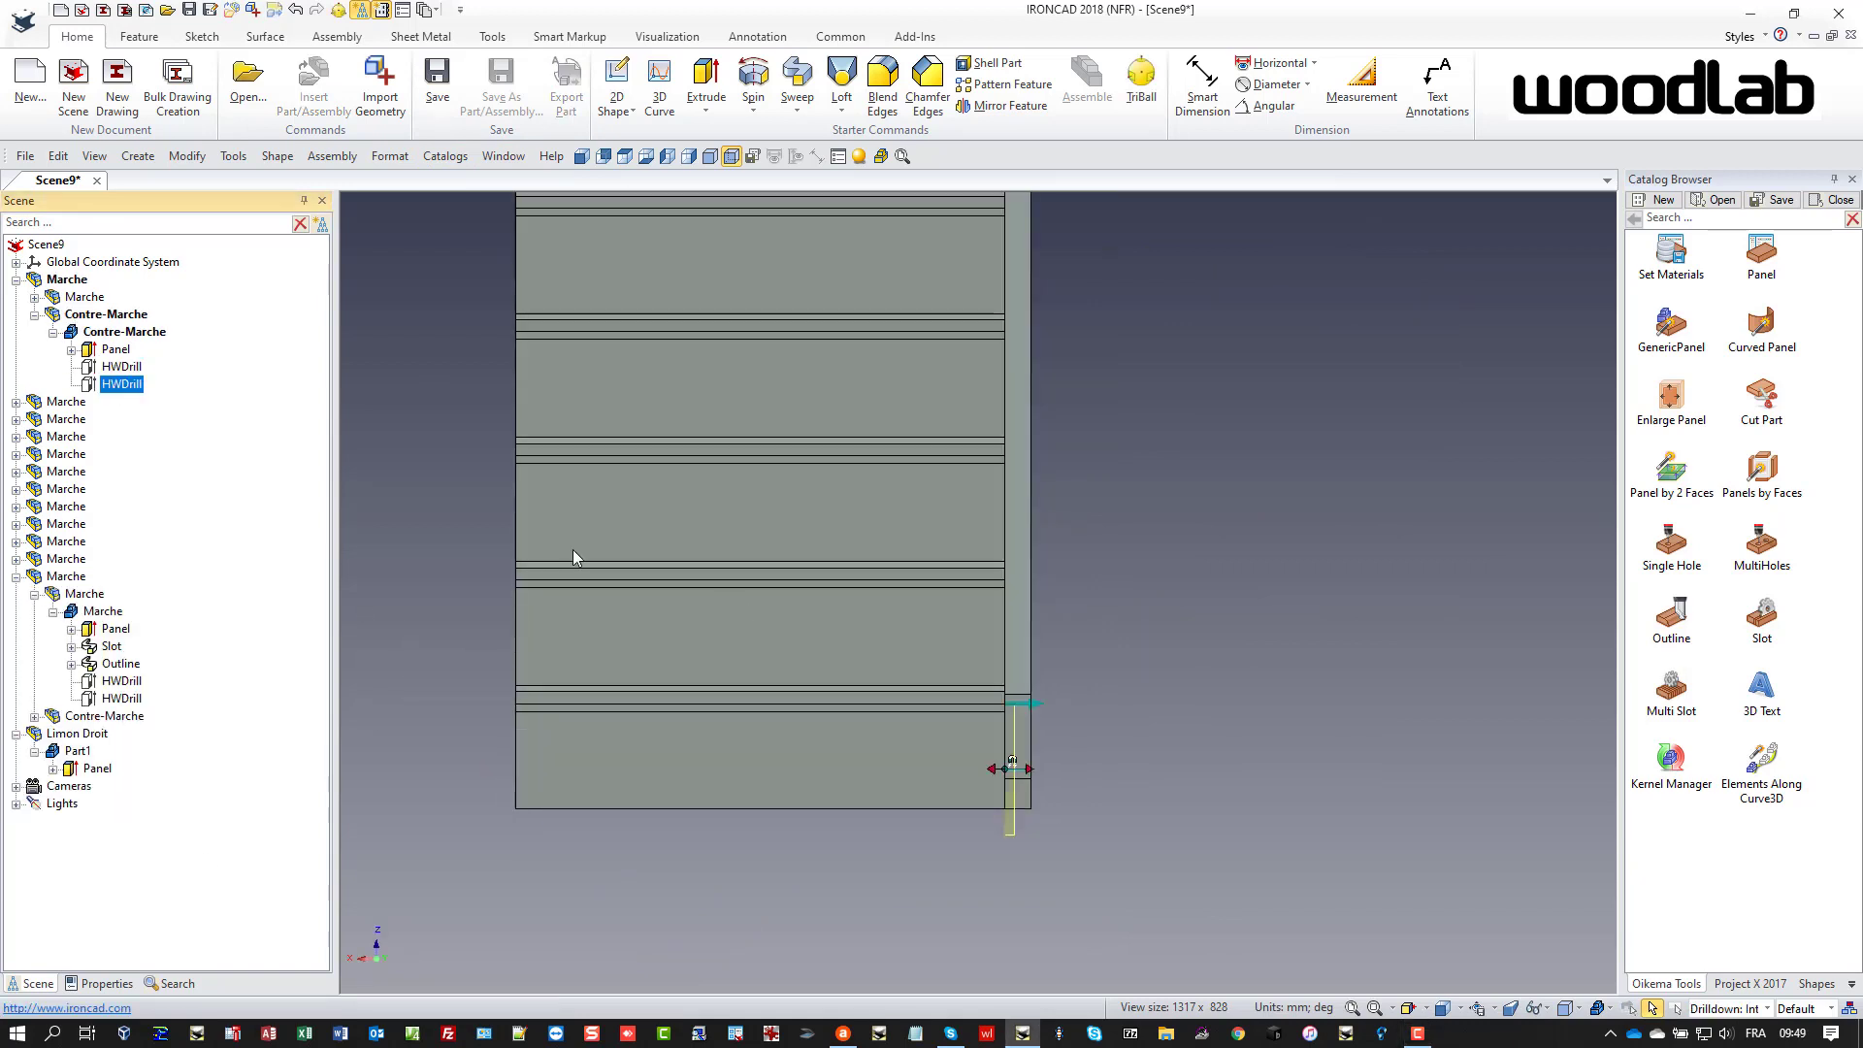
{"action": "scroll", "coordinate": [756, 611], "scroll_direction": "up", "scroll_amount": 2}
{"action": "scroll", "coordinate": [1103, 756], "scroll_direction": "up", "scroll_amount": 1}
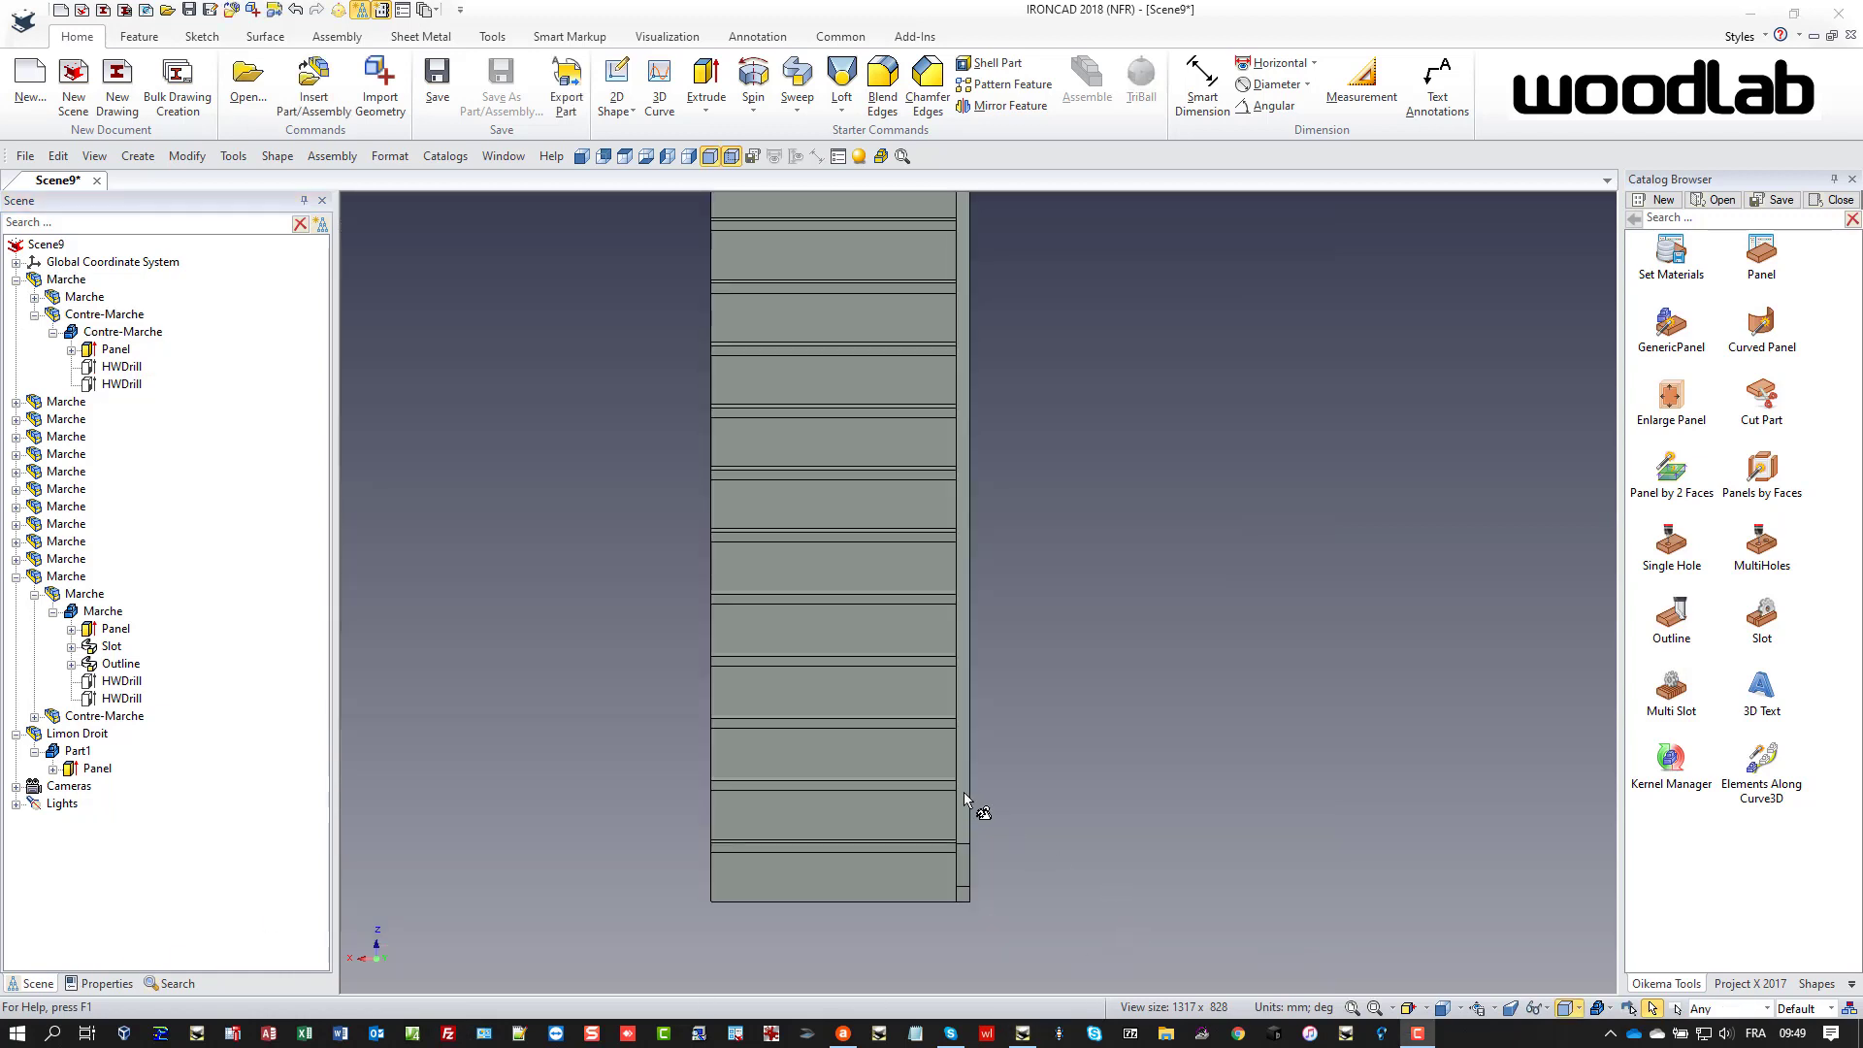
{"action": "left_click", "coordinate": [965, 798]}
- Copy the Limon Droit stringer point-to-point onto the opposite side of the treads
{"action": "key", "text": "F10"}
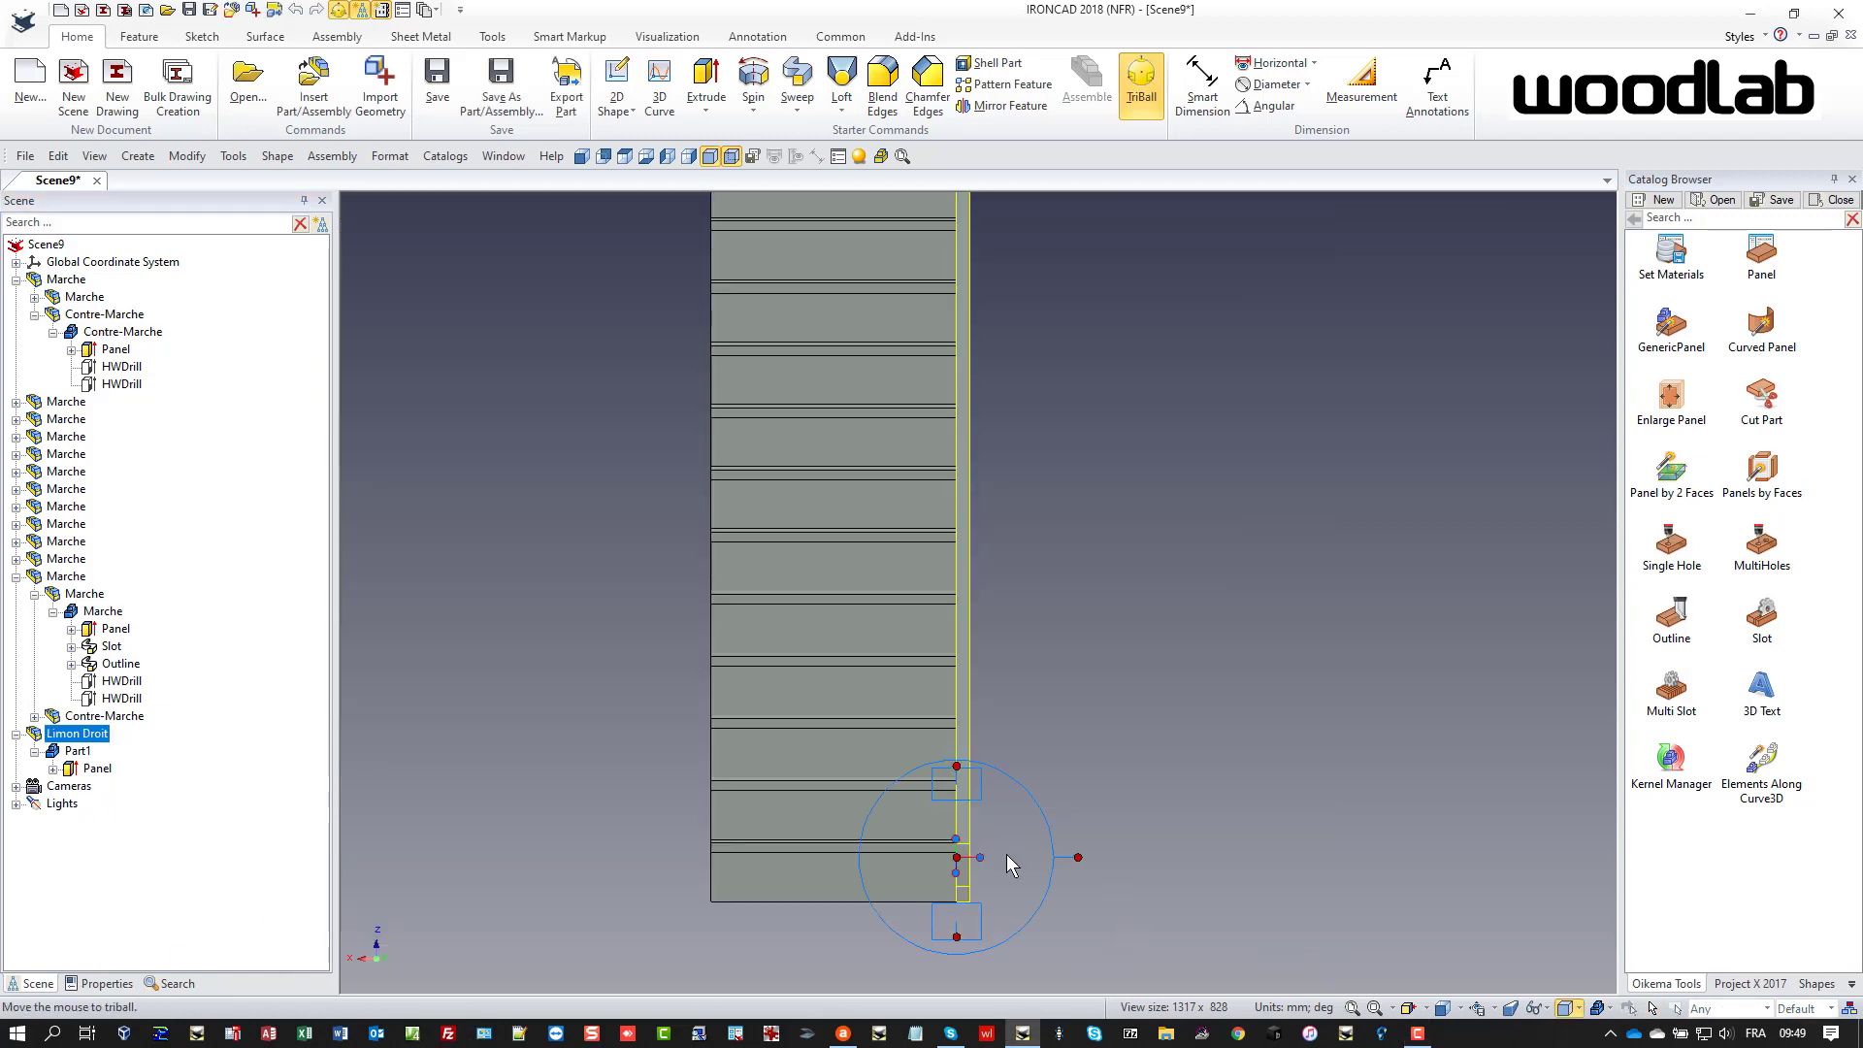
{"action": "middle_click_drag", "start_coordinate": [1081, 893], "coordinate": [896, 871]}
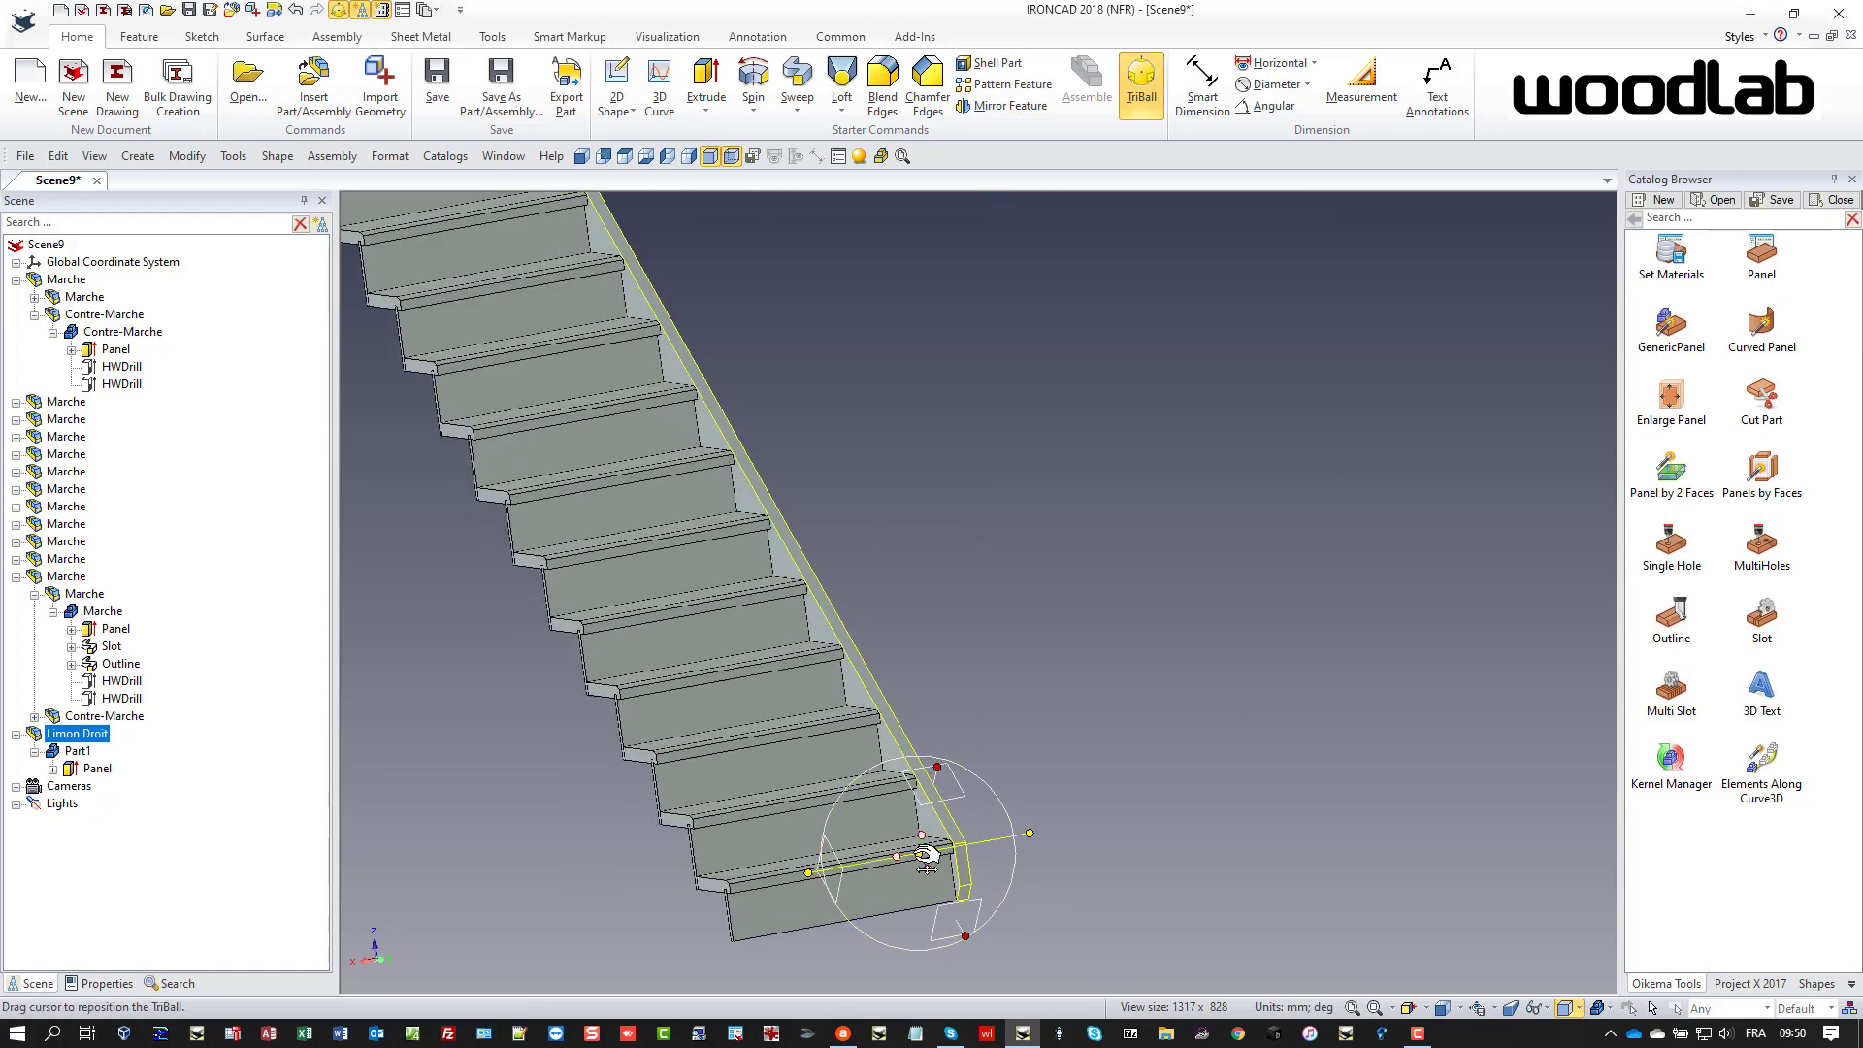
{"action": "right_click_drag", "start_coordinate": [818, 873], "coordinate": [917, 856]}
{"action": "left_click", "coordinate": [1027, 776]}
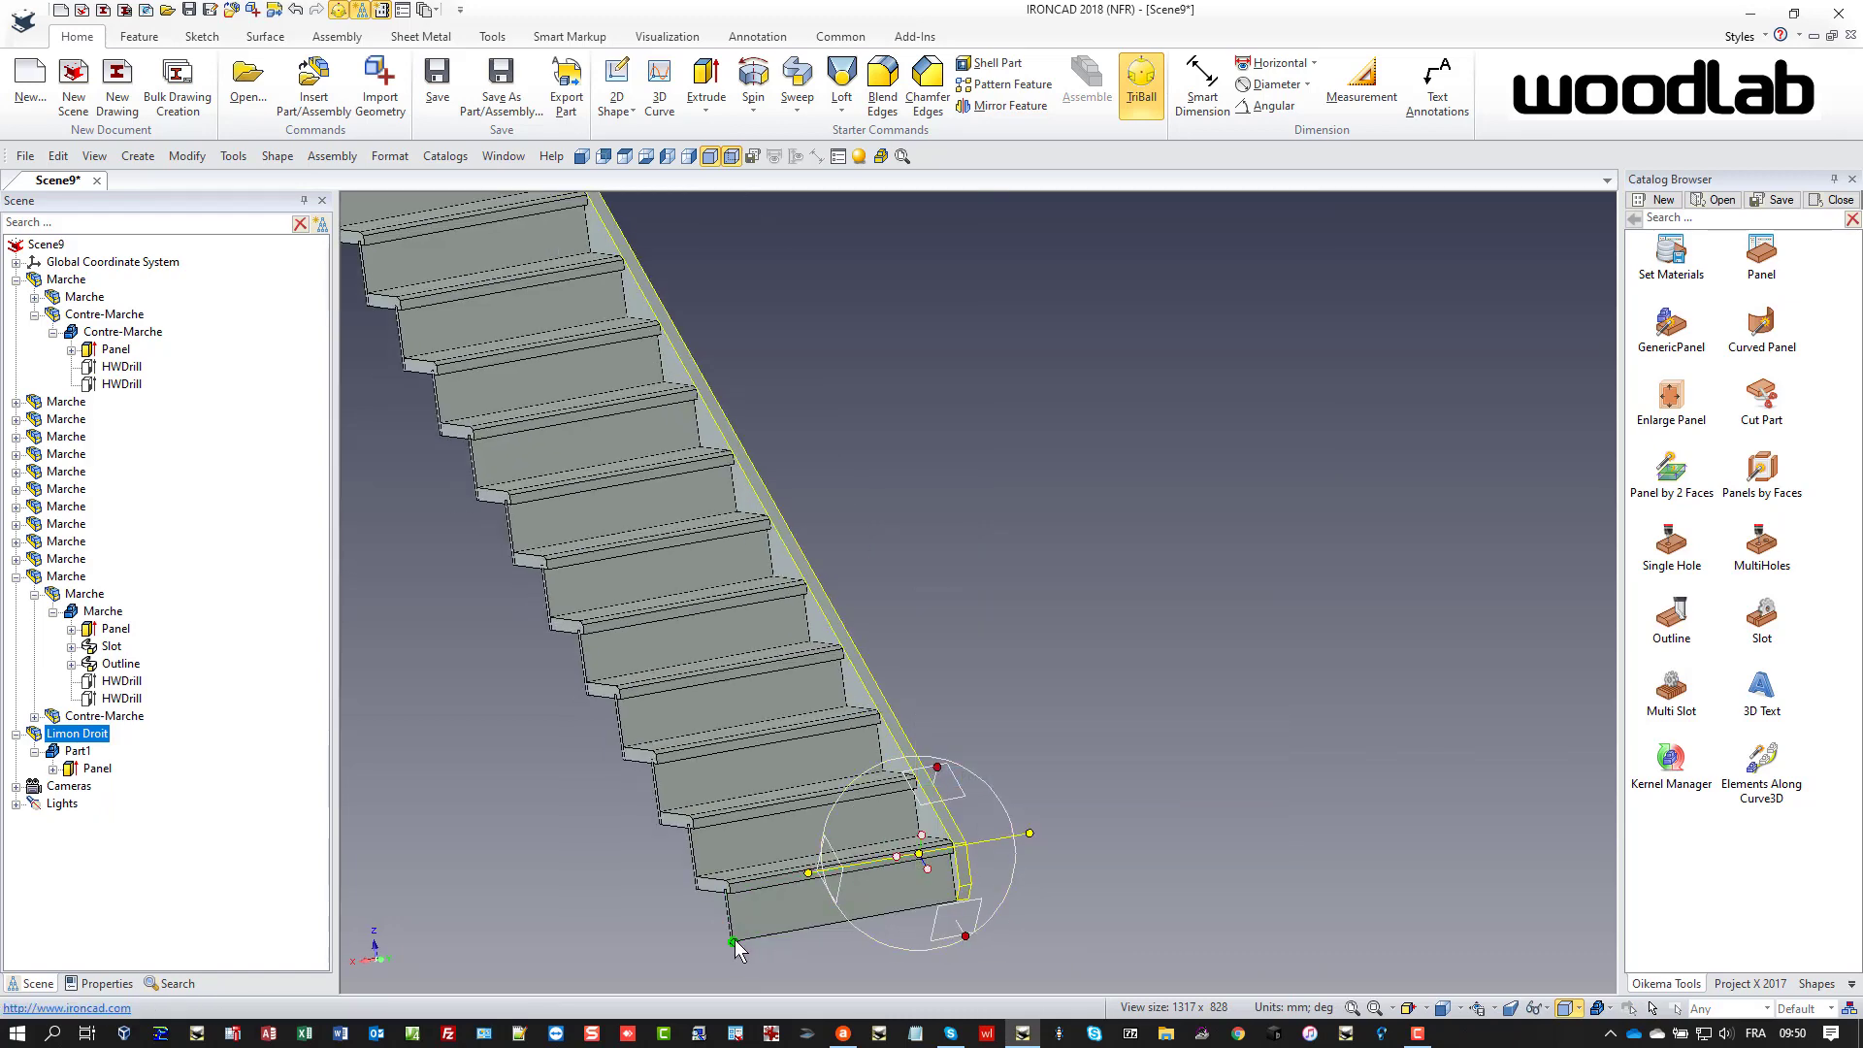
{"action": "left_click", "coordinate": [957, 902]}
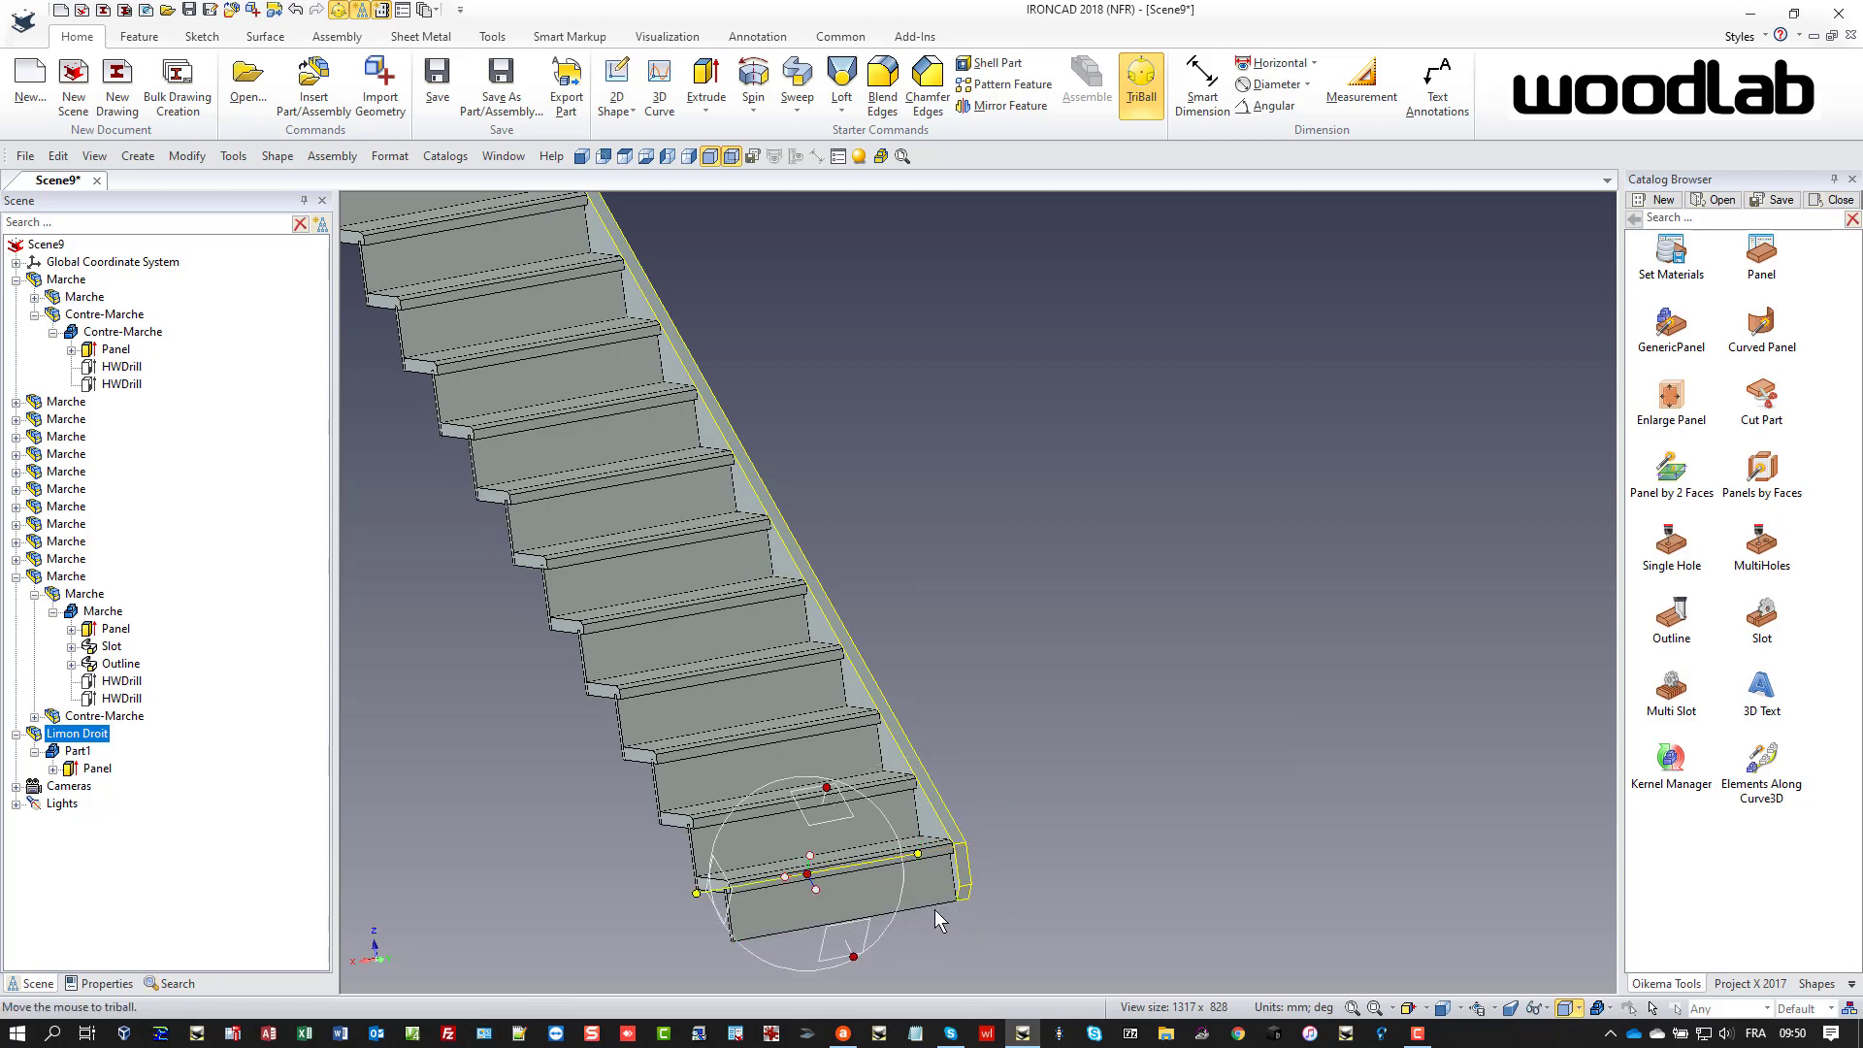
{"action": "right_click_drag", "start_coordinate": [793, 878], "coordinate": [788, 879]}
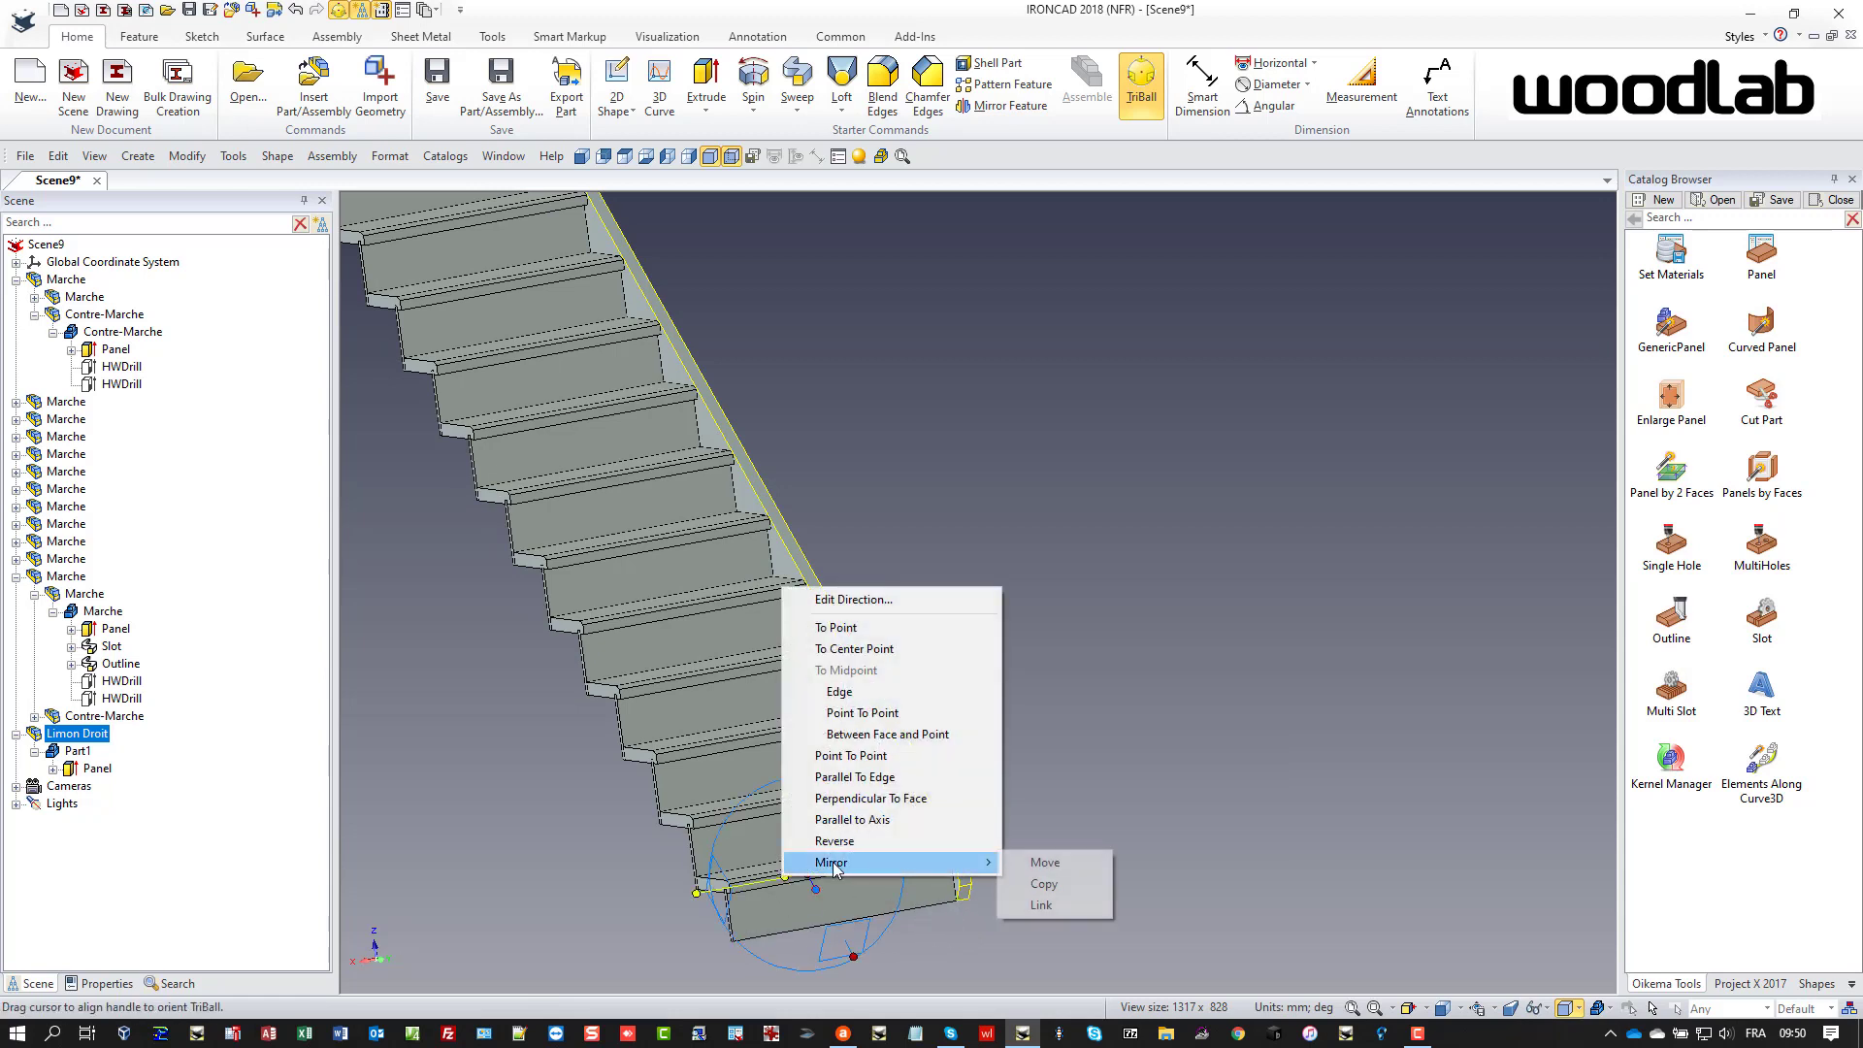
{"action": "left_click", "coordinate": [1026, 882]}
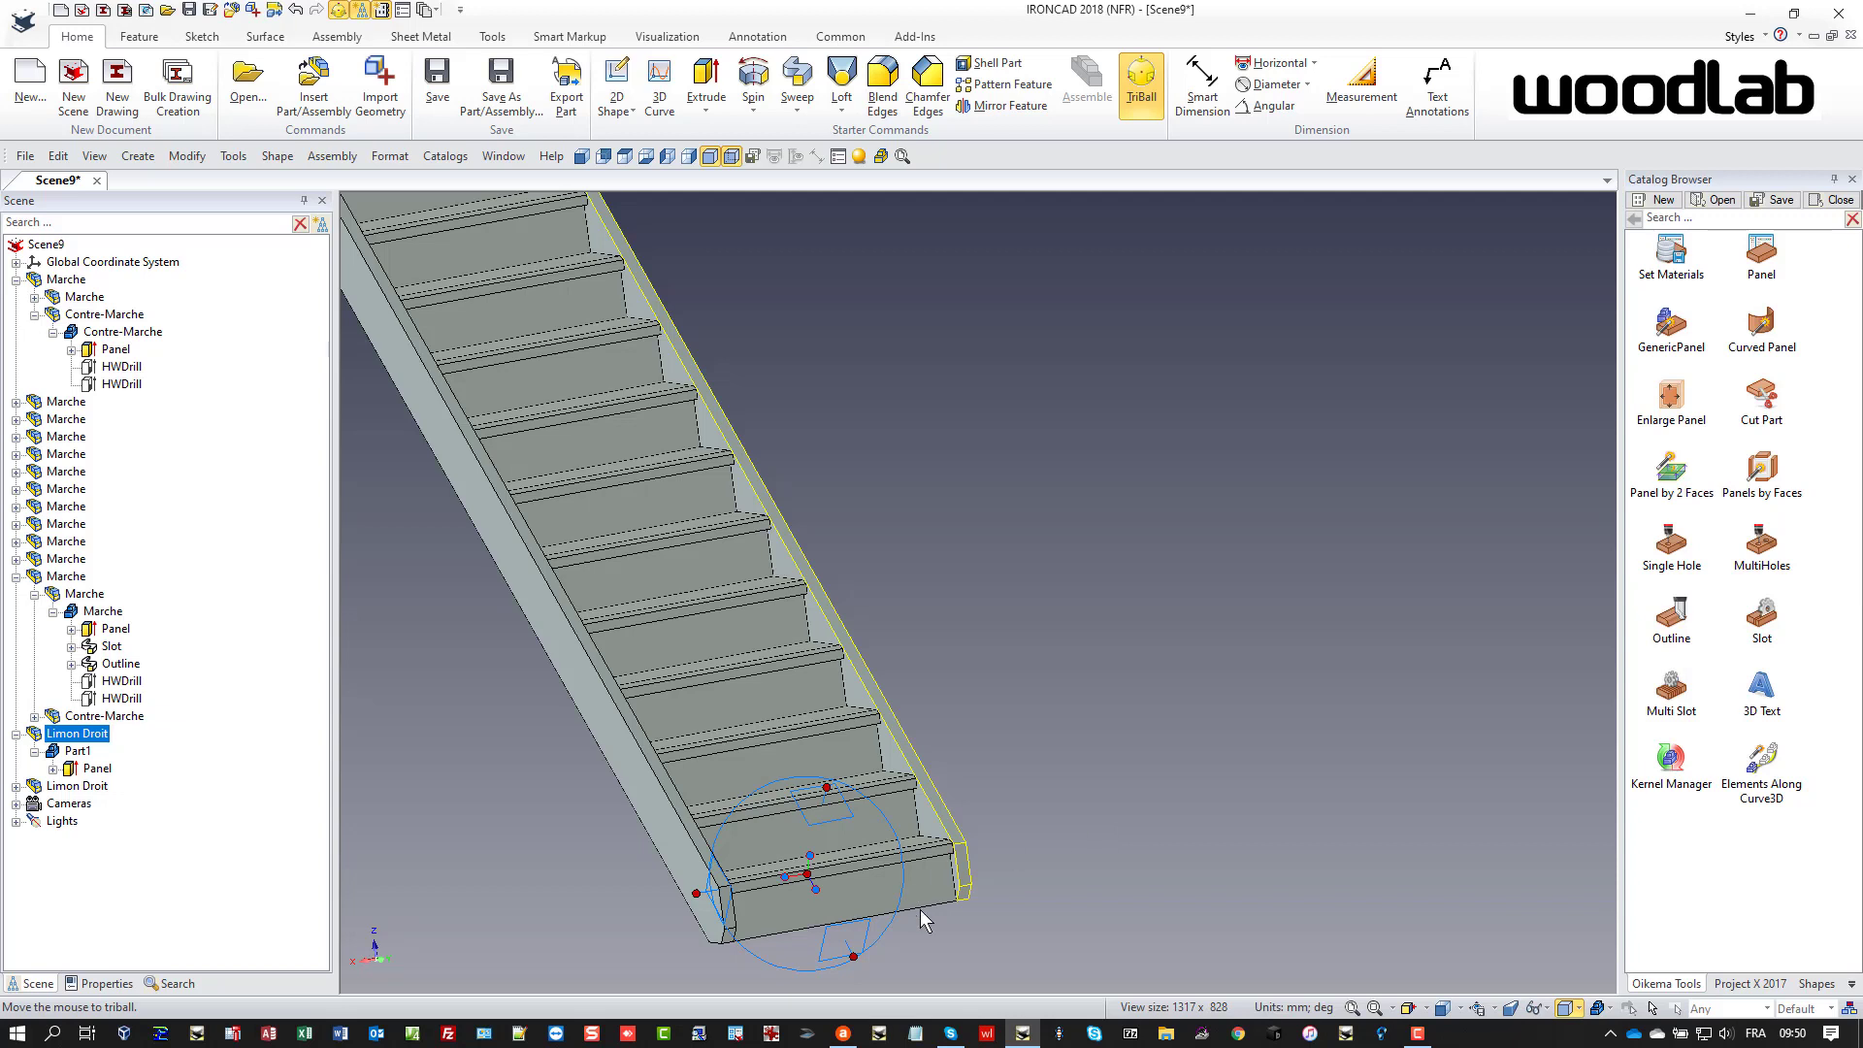
{"action": "left_click", "coordinate": [1096, 920]}
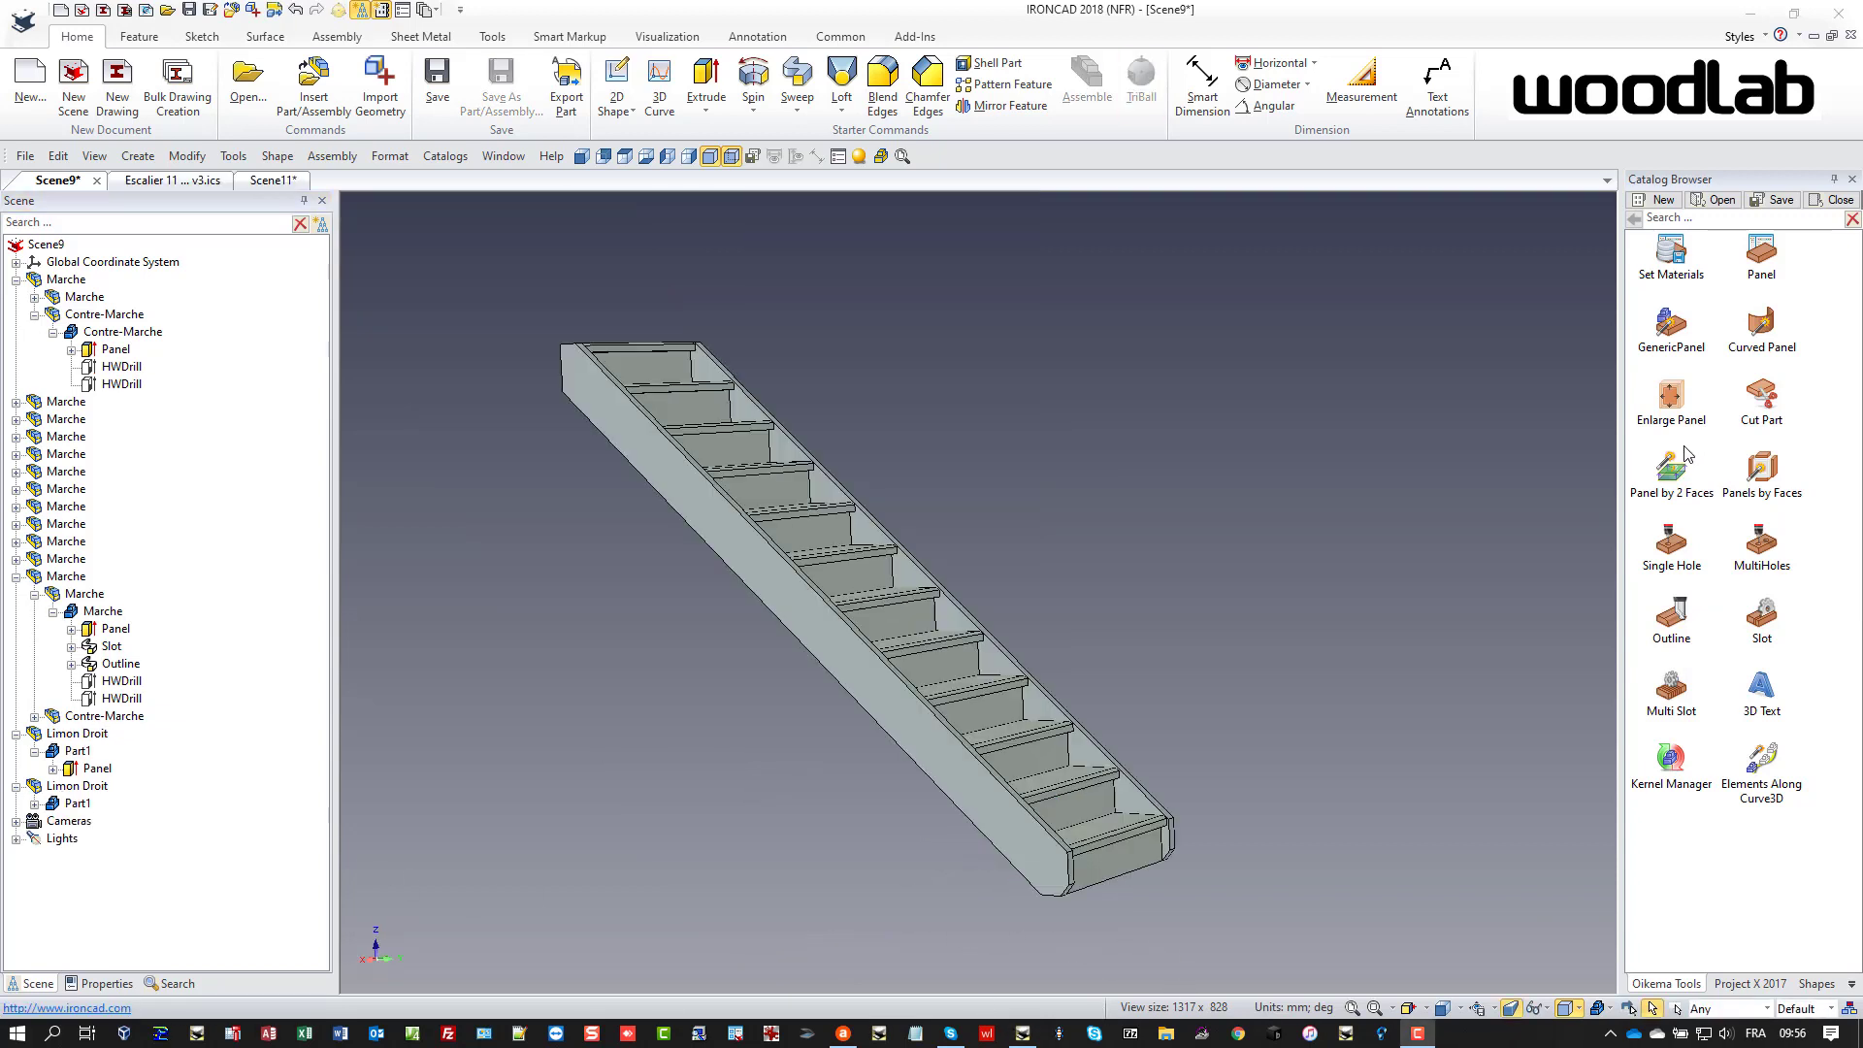
- Apply Update Features from the Oikema Eng catalog, adding 140 HWDrill holes to the stringers
{"action": "left_click", "coordinate": [1749, 983]}
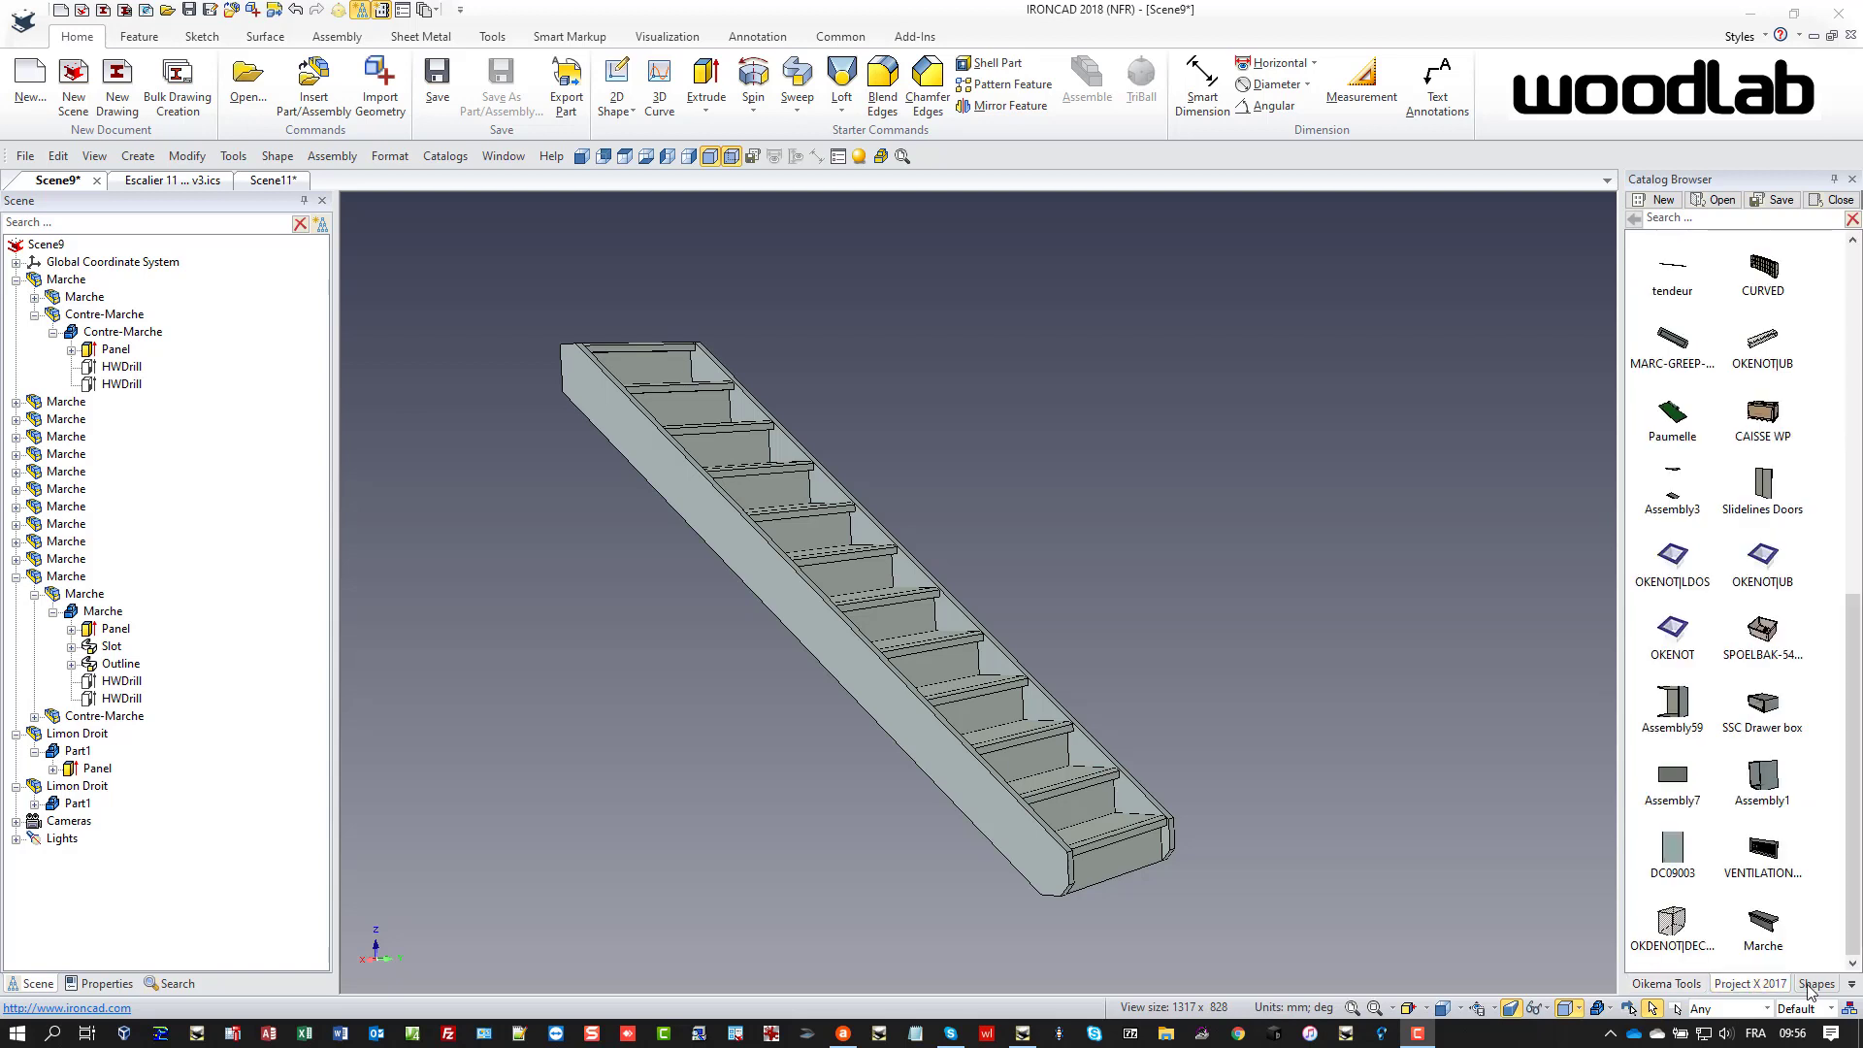
{"action": "left_click", "coordinate": [1679, 985]}
{"action": "left_click", "coordinate": [1852, 983]}
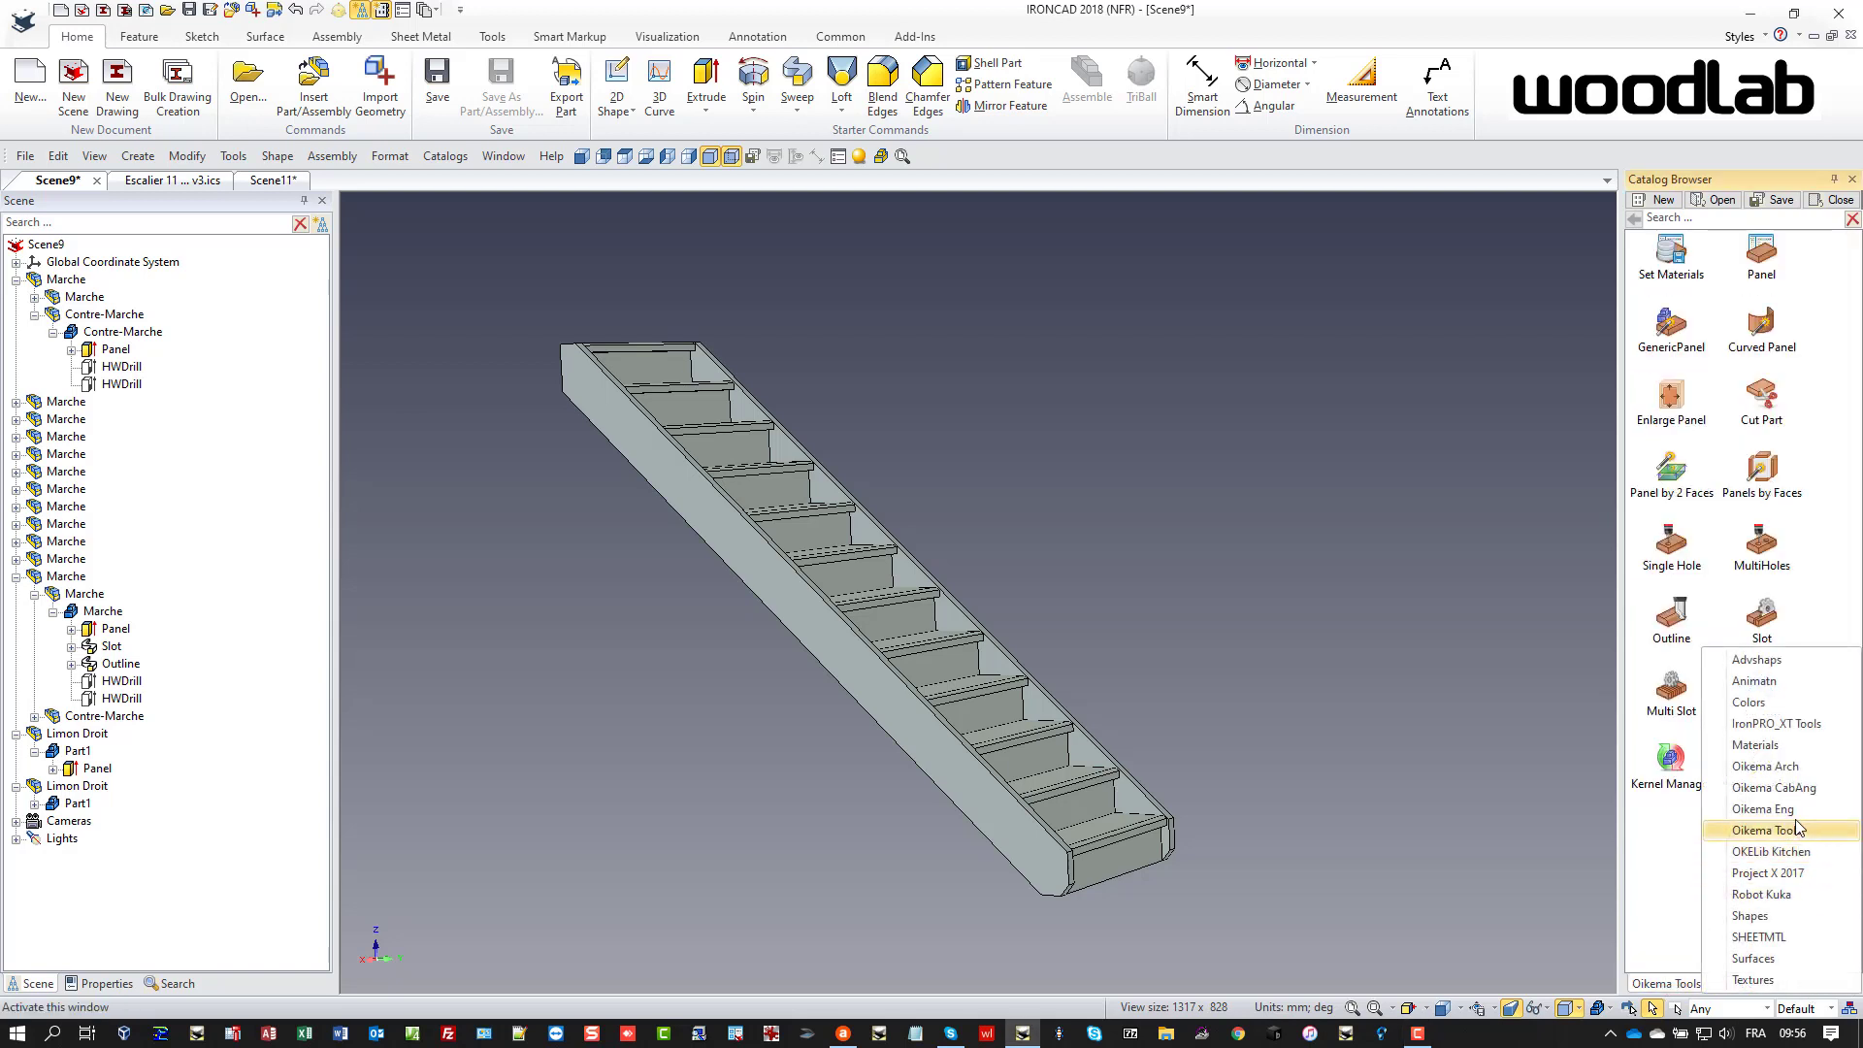
{"action": "left_click", "coordinate": [1776, 820]}
{"action": "scroll", "coordinate": [1732, 544], "scroll_direction": "up", "scroll_amount": 5}
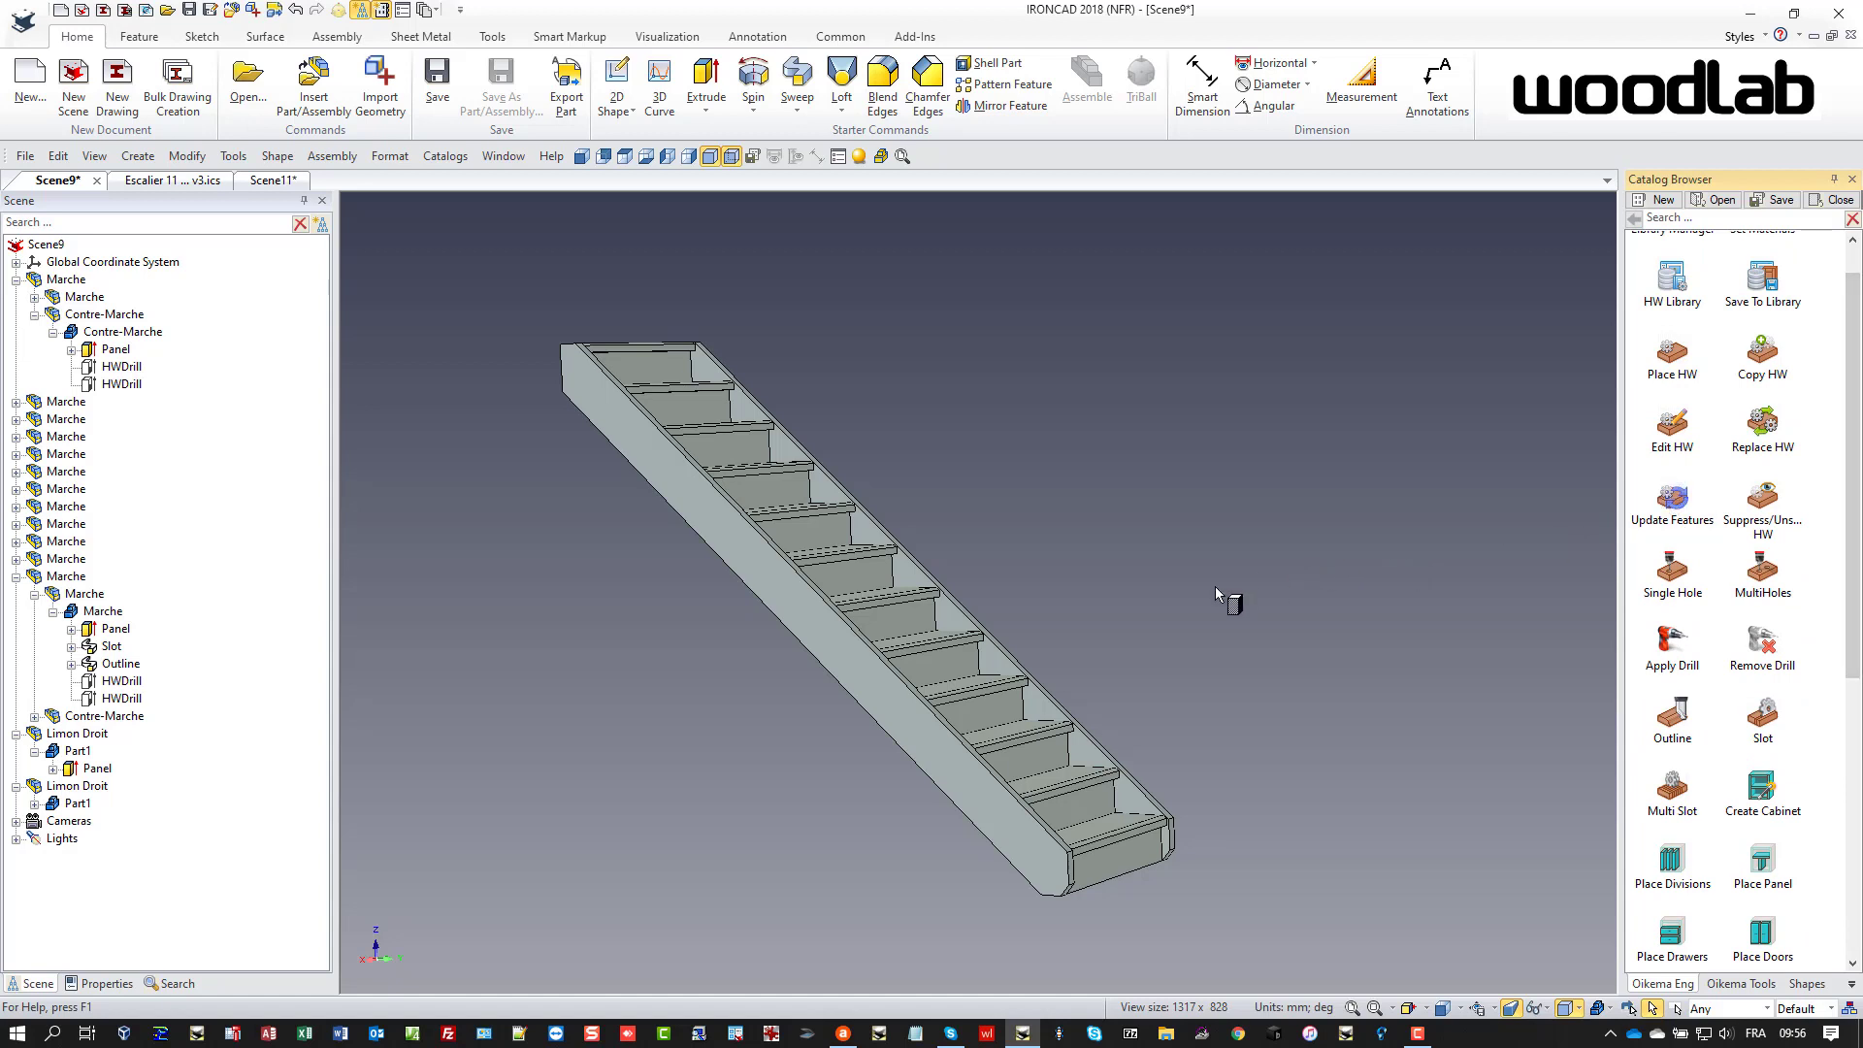
{"action": "left_click_drag", "start_coordinate": [1214, 586], "coordinate": [1215, 586]}
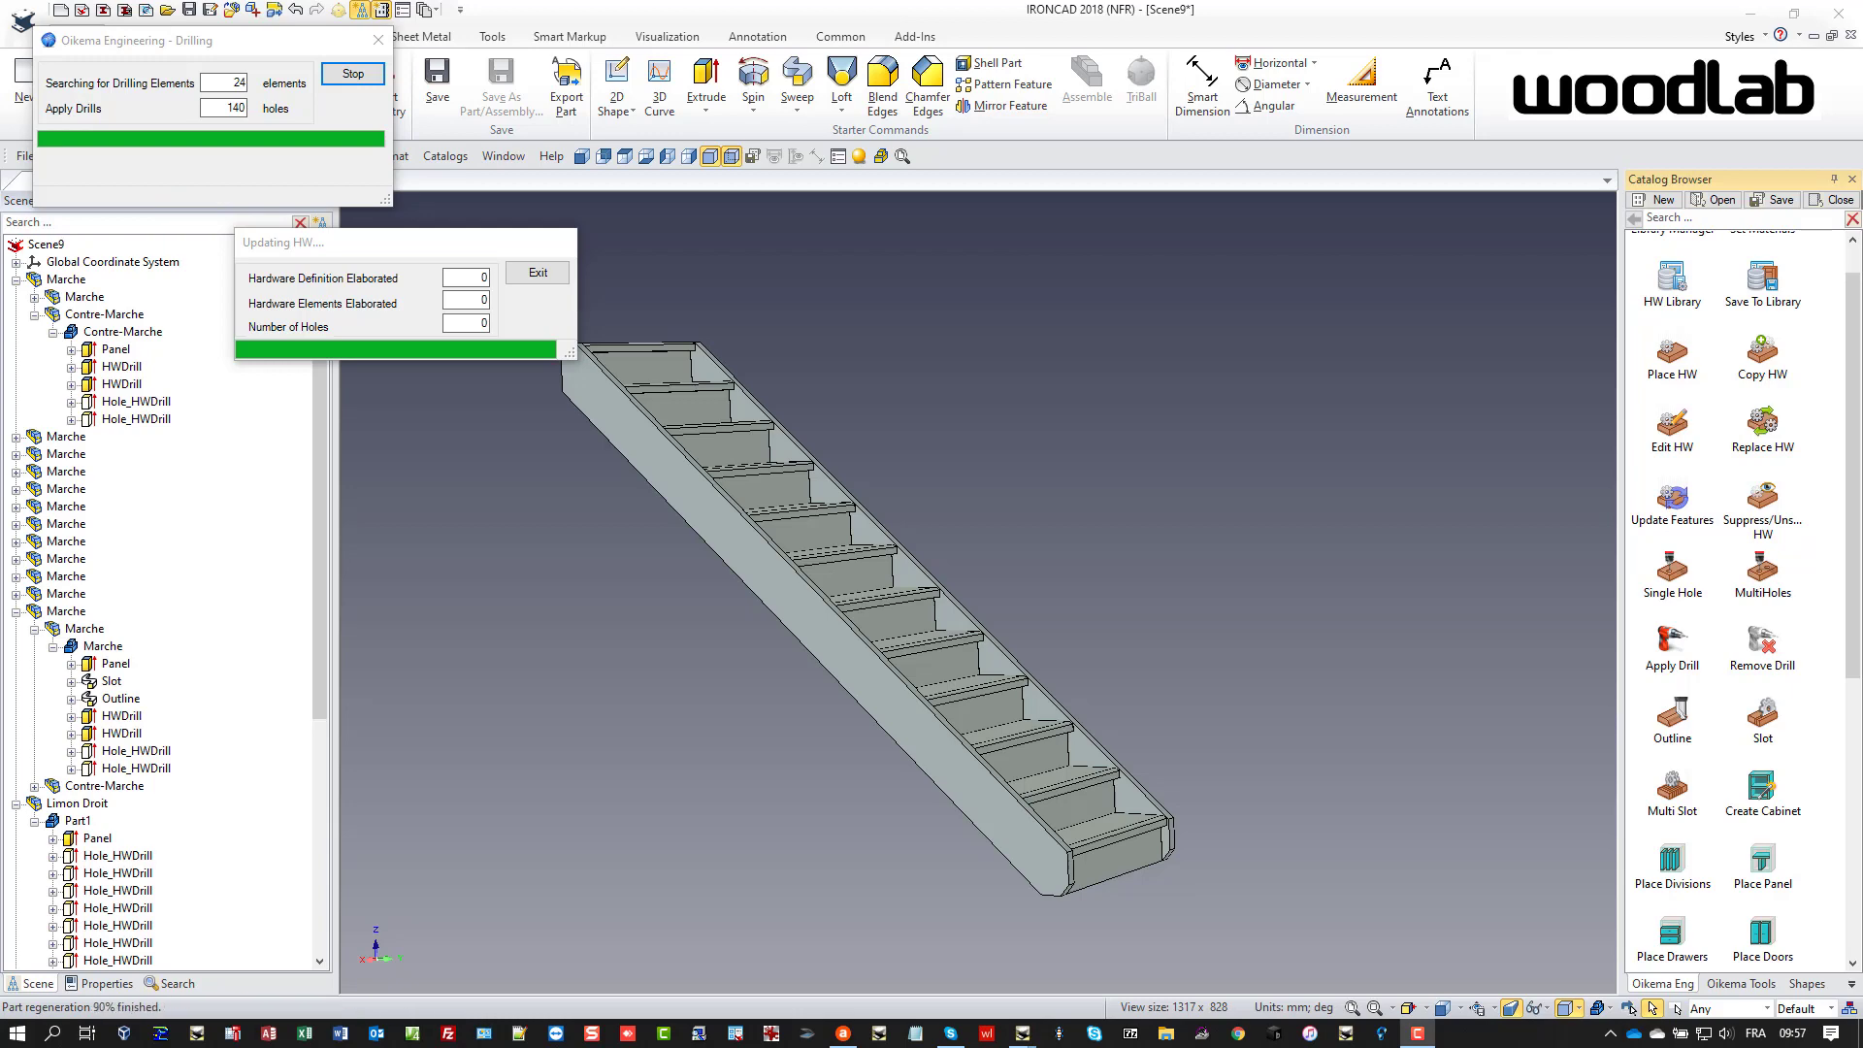
{"action": "left_click", "coordinate": [1849, 1010]}
- Create a new configuration named 'Hide'
{"action": "left_click", "coordinate": [958, 349]}
{"action": "type", "text": "Hide"}
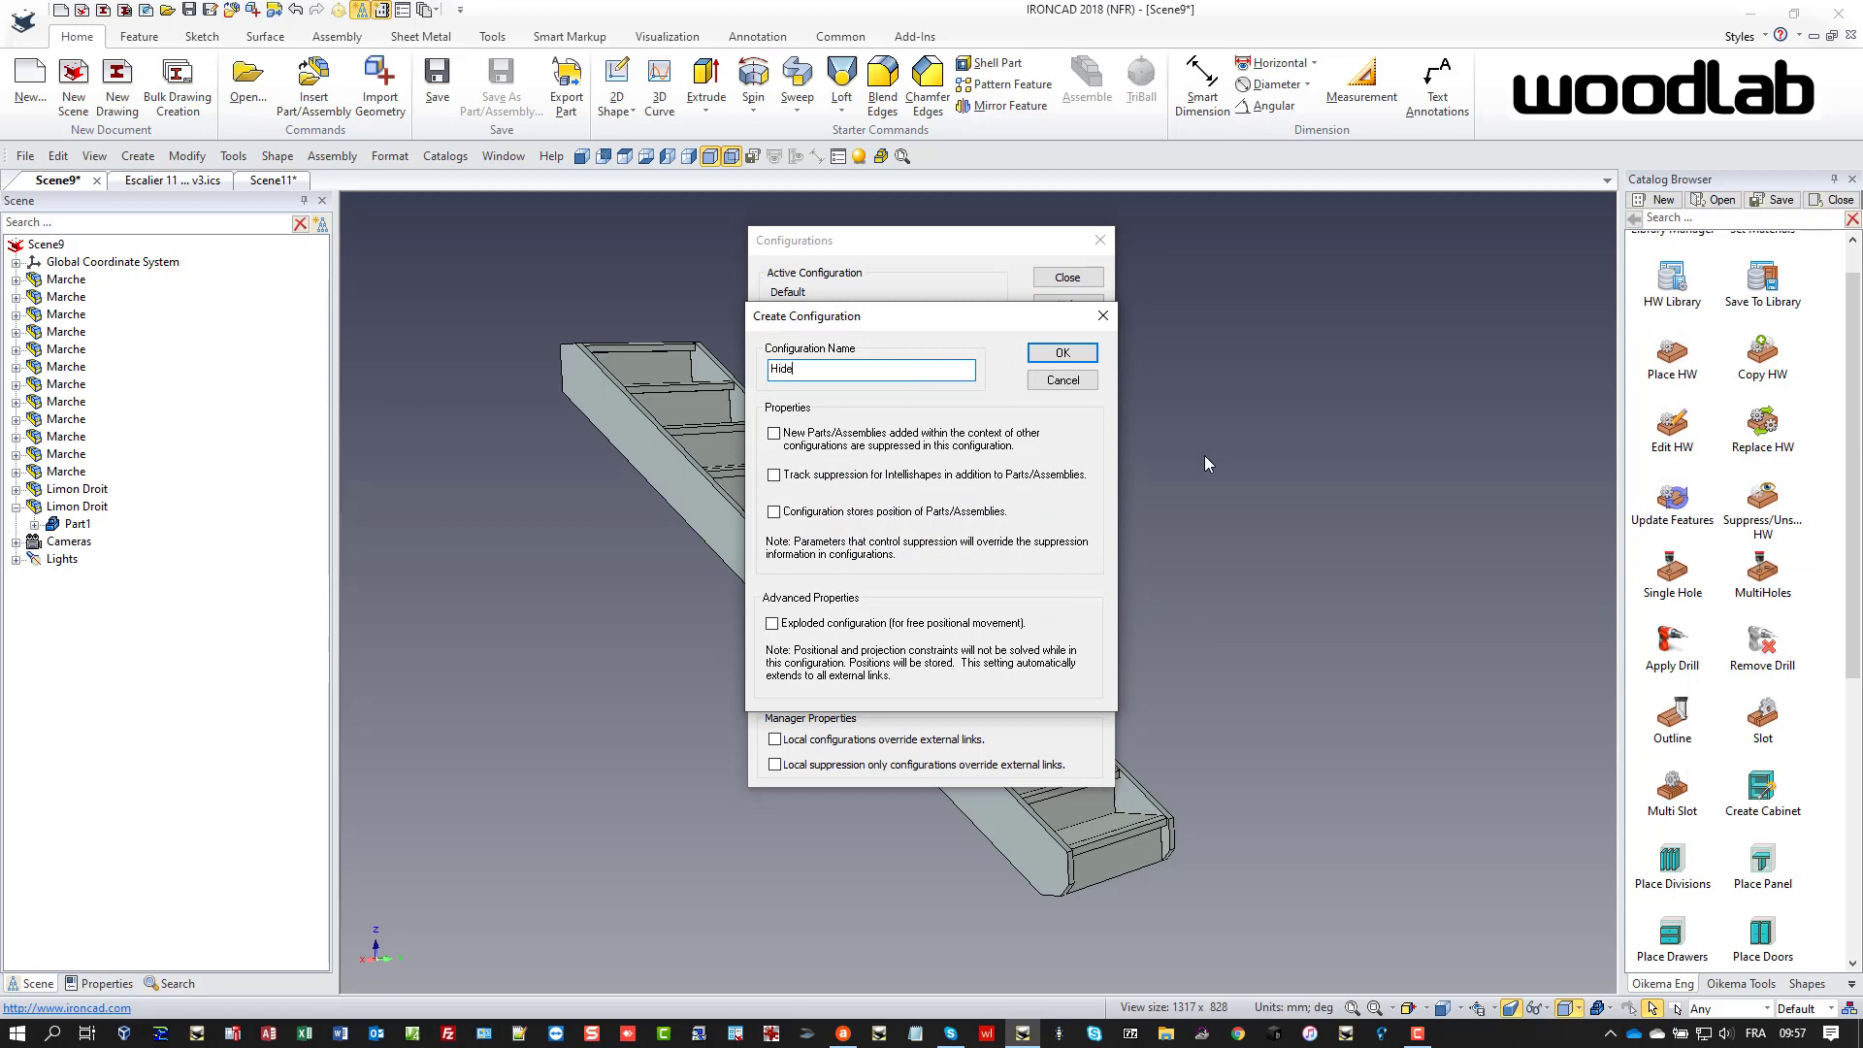
{"action": "left_click", "coordinate": [1062, 353]}
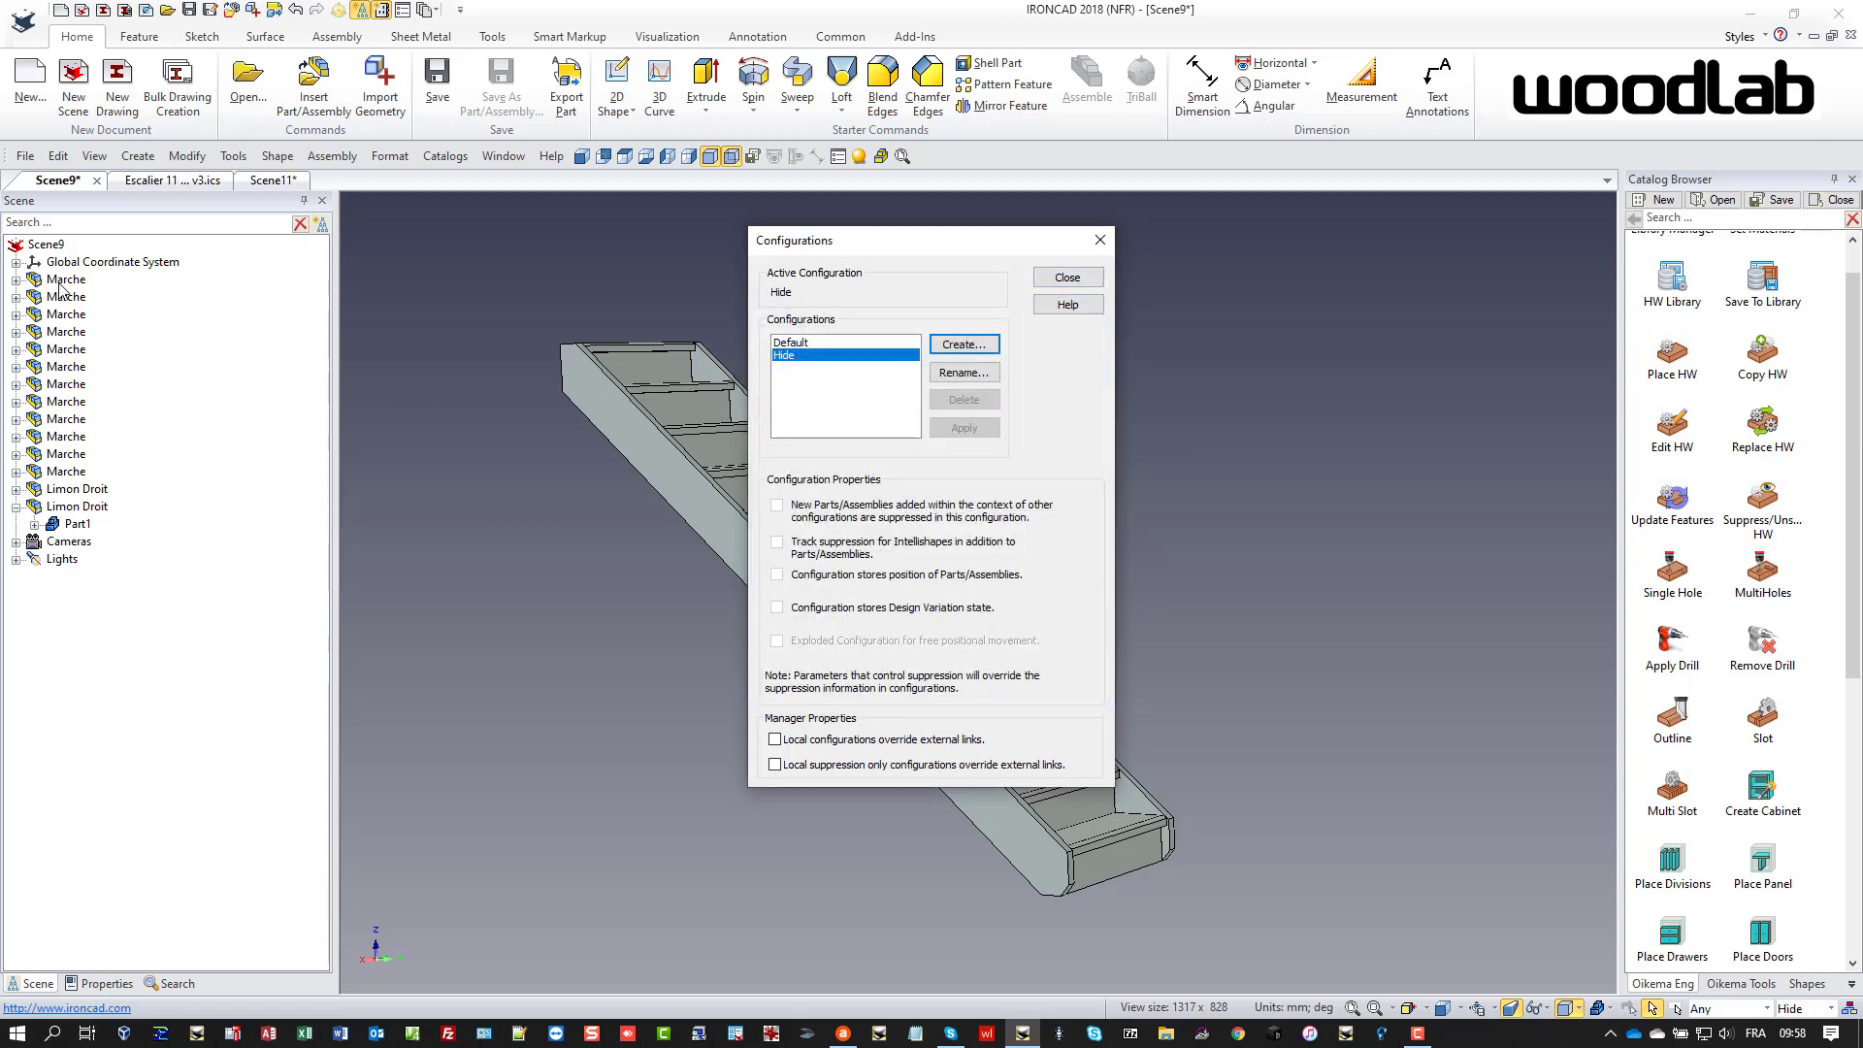
{"action": "key", "text": "Escape"}
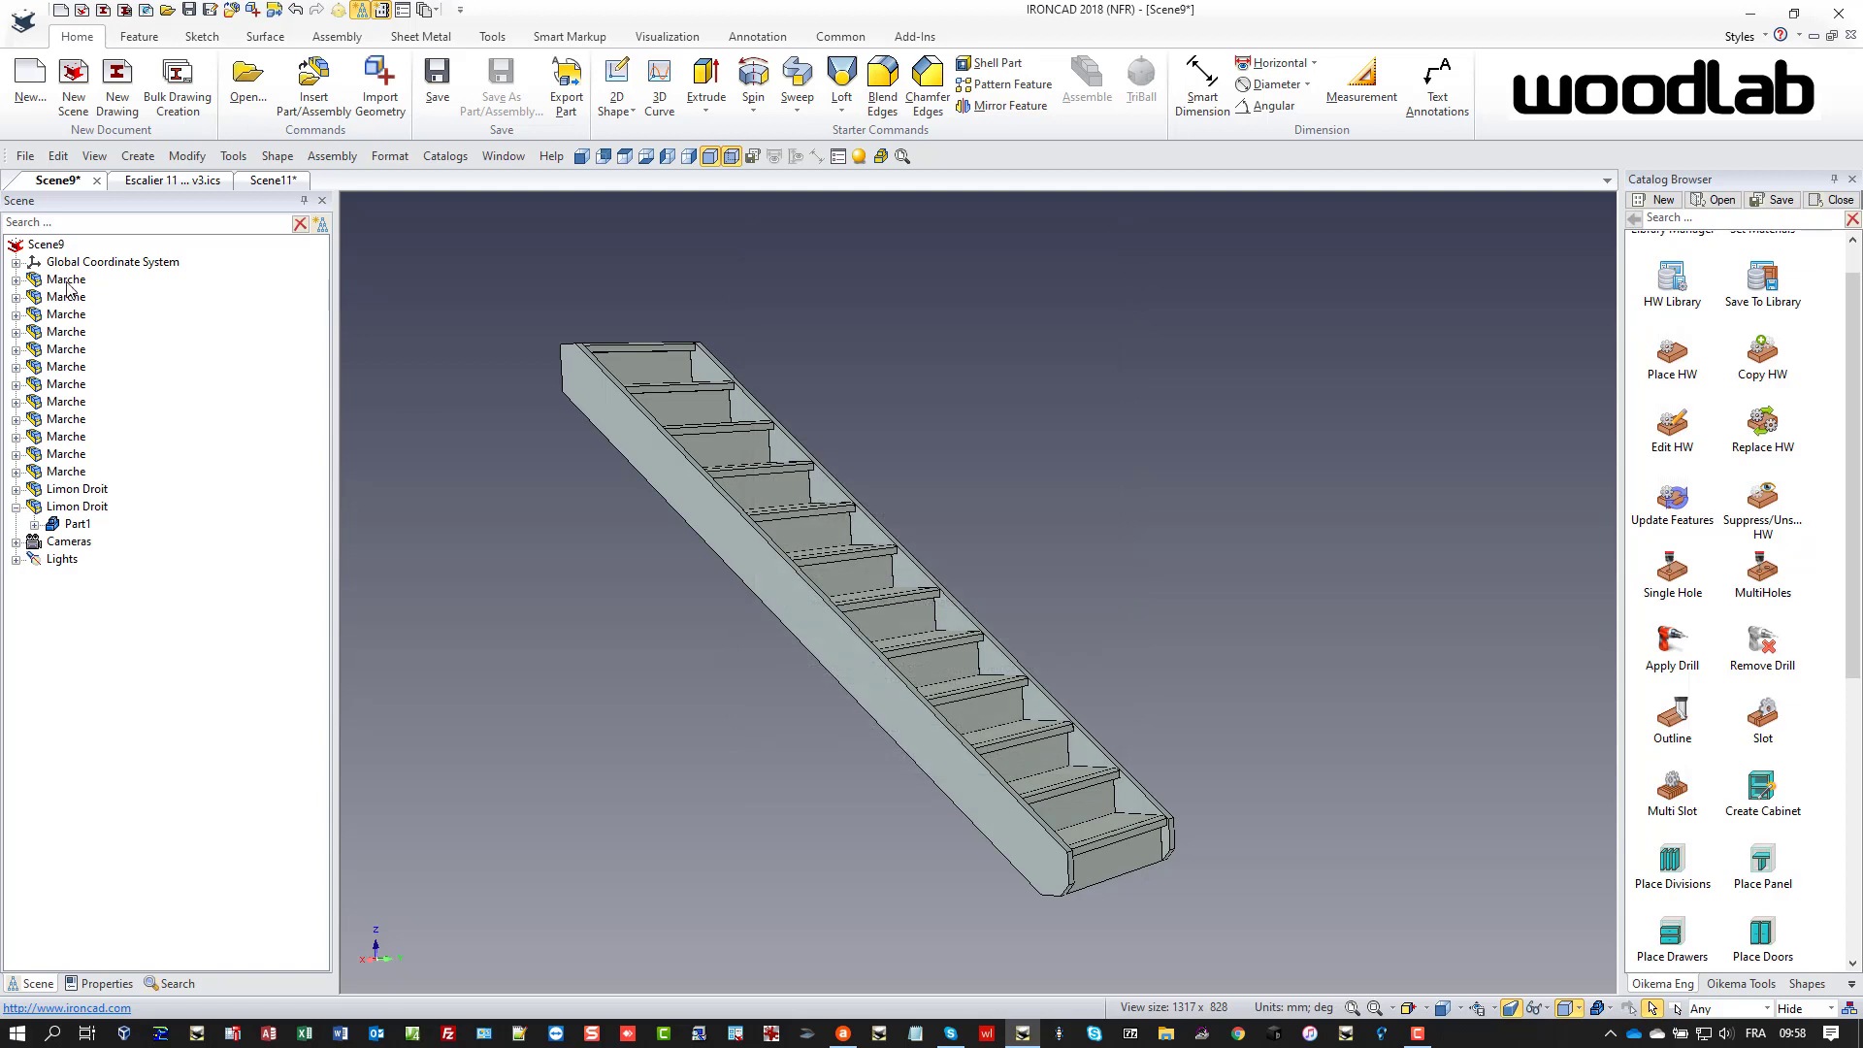
- Suppress all Marche step assemblies in Hide, then return to the Default configuration
{"action": "left_click", "coordinate": [66, 280]}
{"action": "left_click", "coordinate": [73, 473], "text": "shift"}
{"action": "right_click", "coordinate": [72, 473]}
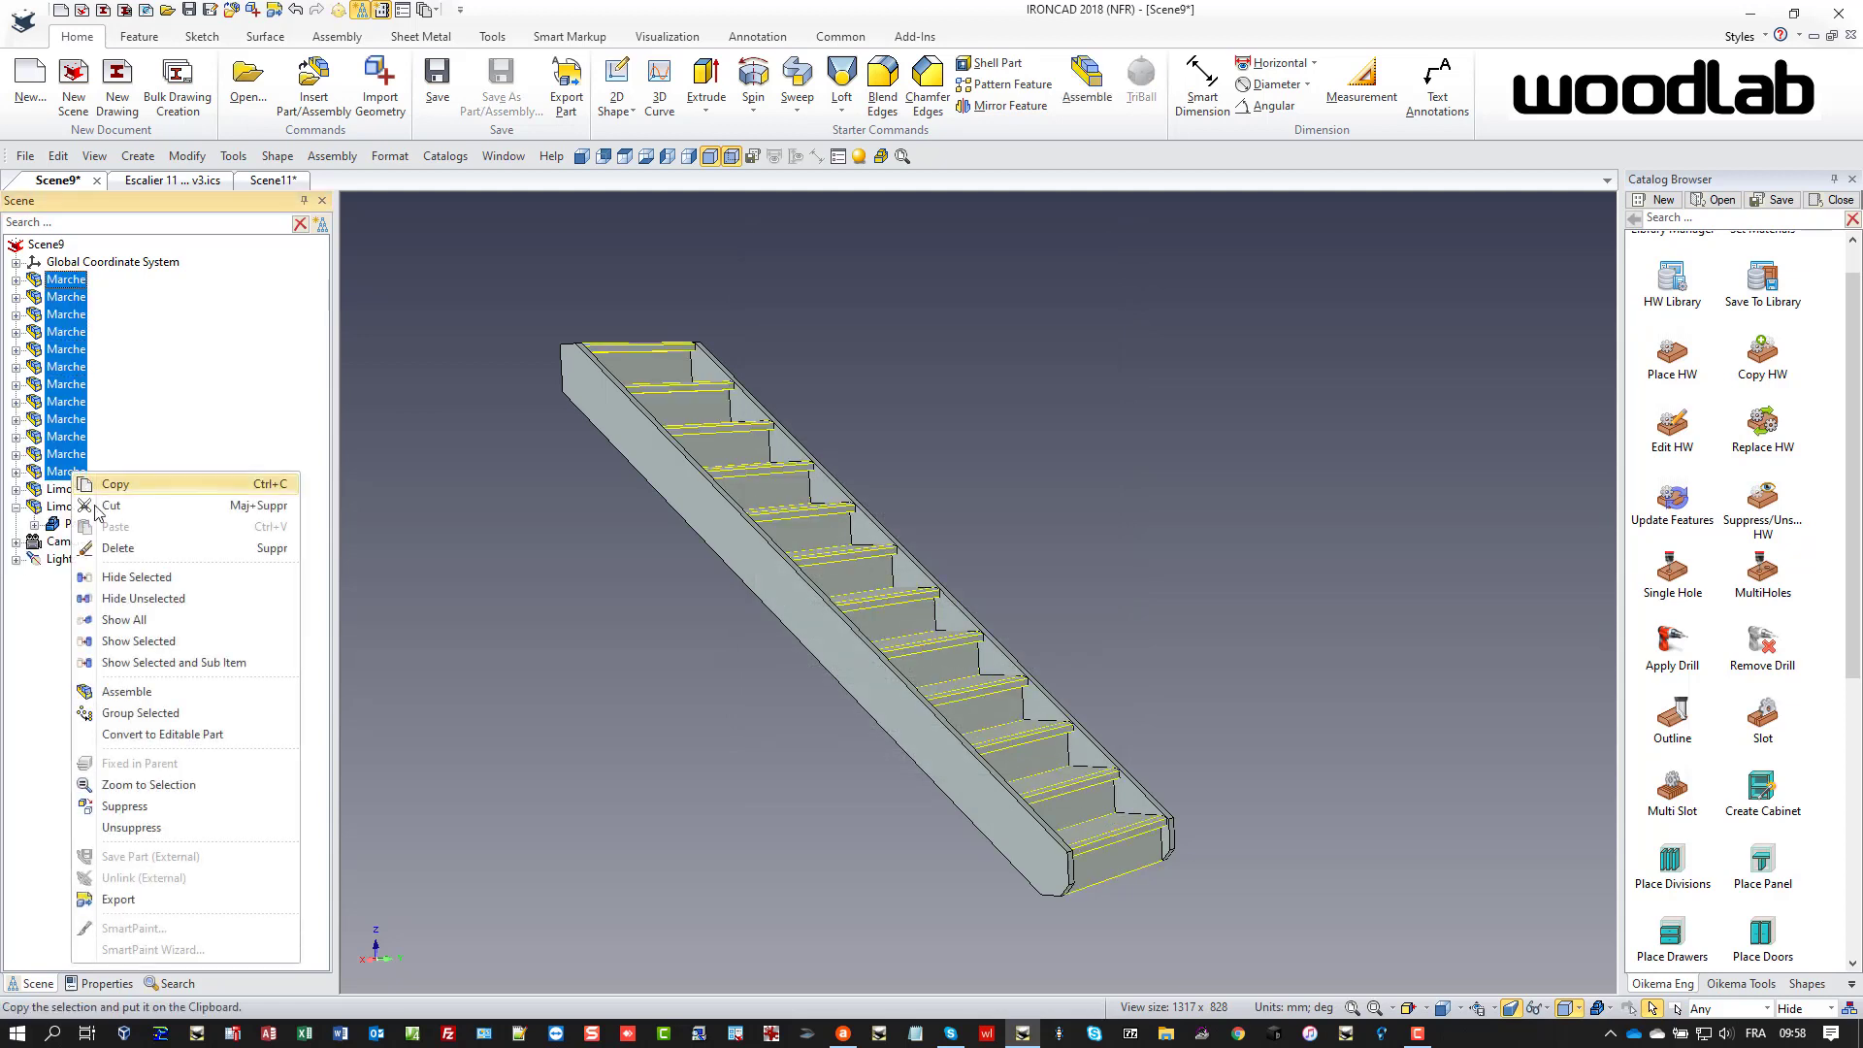
{"action": "left_click", "coordinate": [146, 805]}
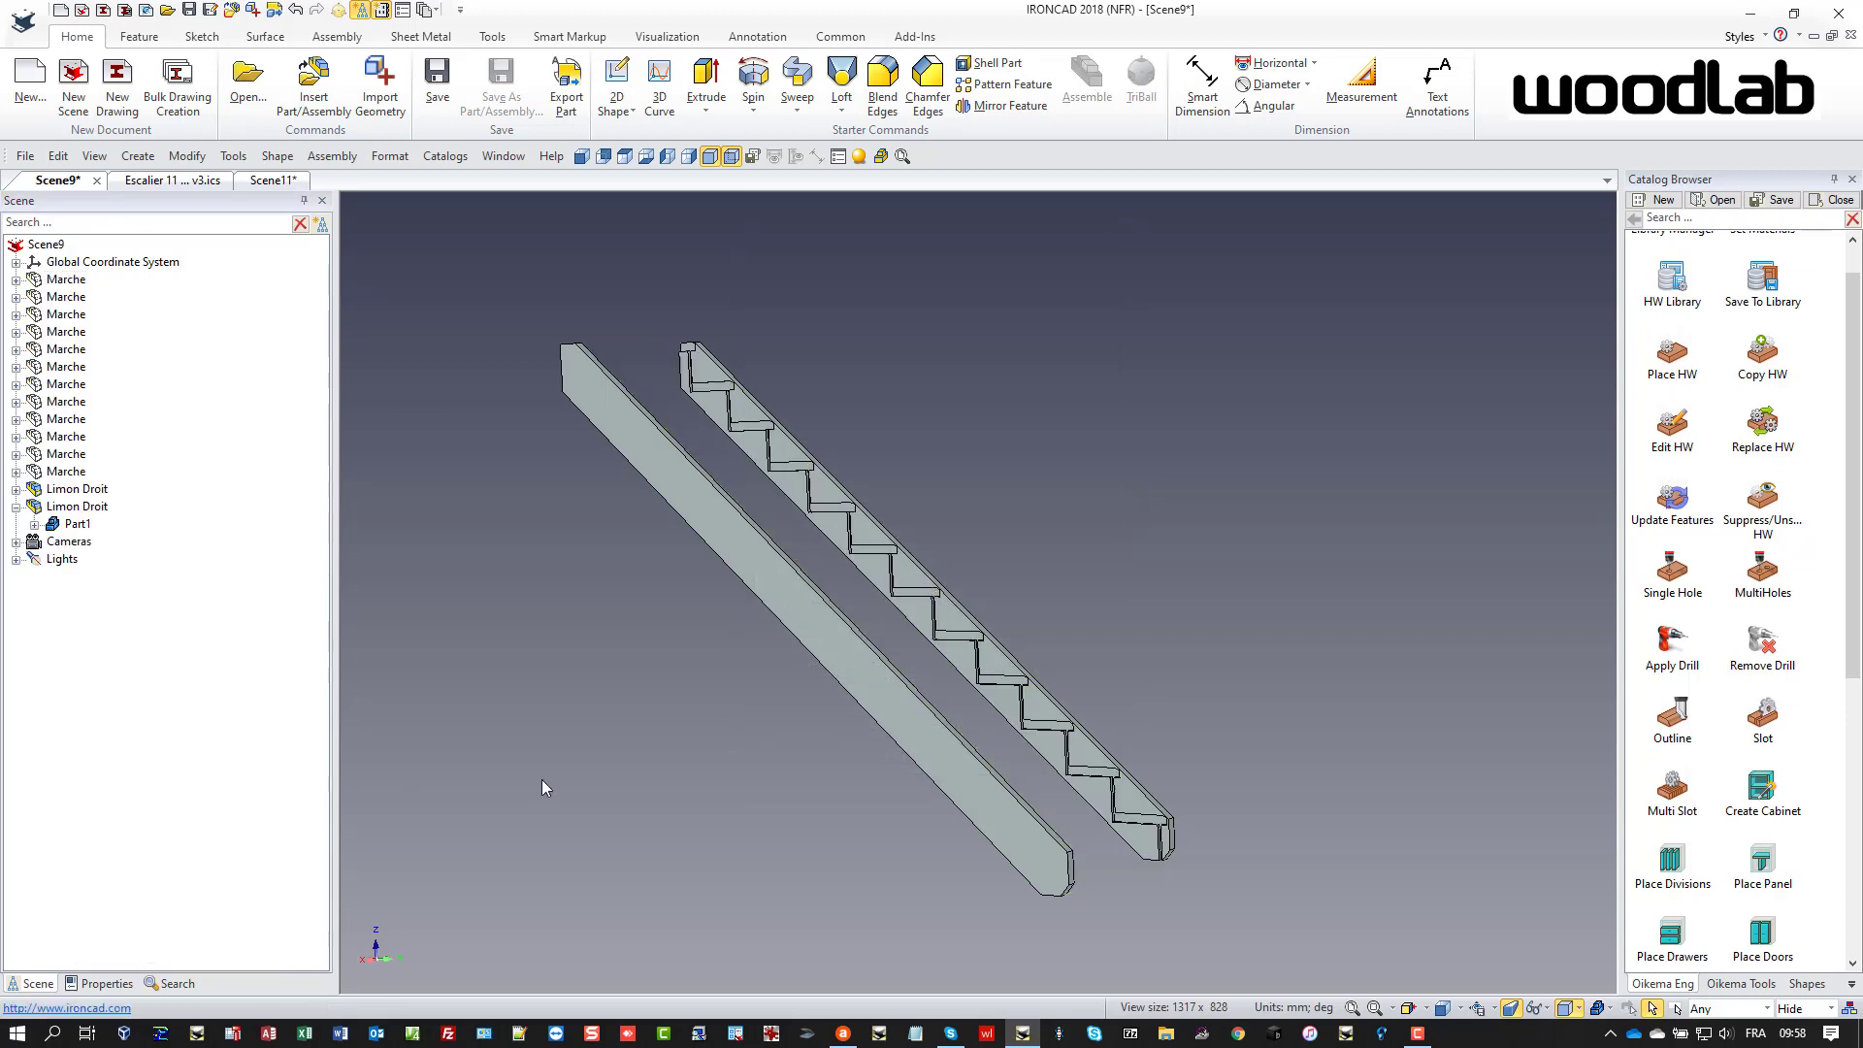
{"action": "mouse_move", "coordinate": [926, 742]}
{"action": "middle_mouse_down"}
{"action": "mouse_move", "coordinate": [640, 748]}
{"action": "mouse_move", "coordinate": [952, 761]}
{"action": "middle_mouse_up"}
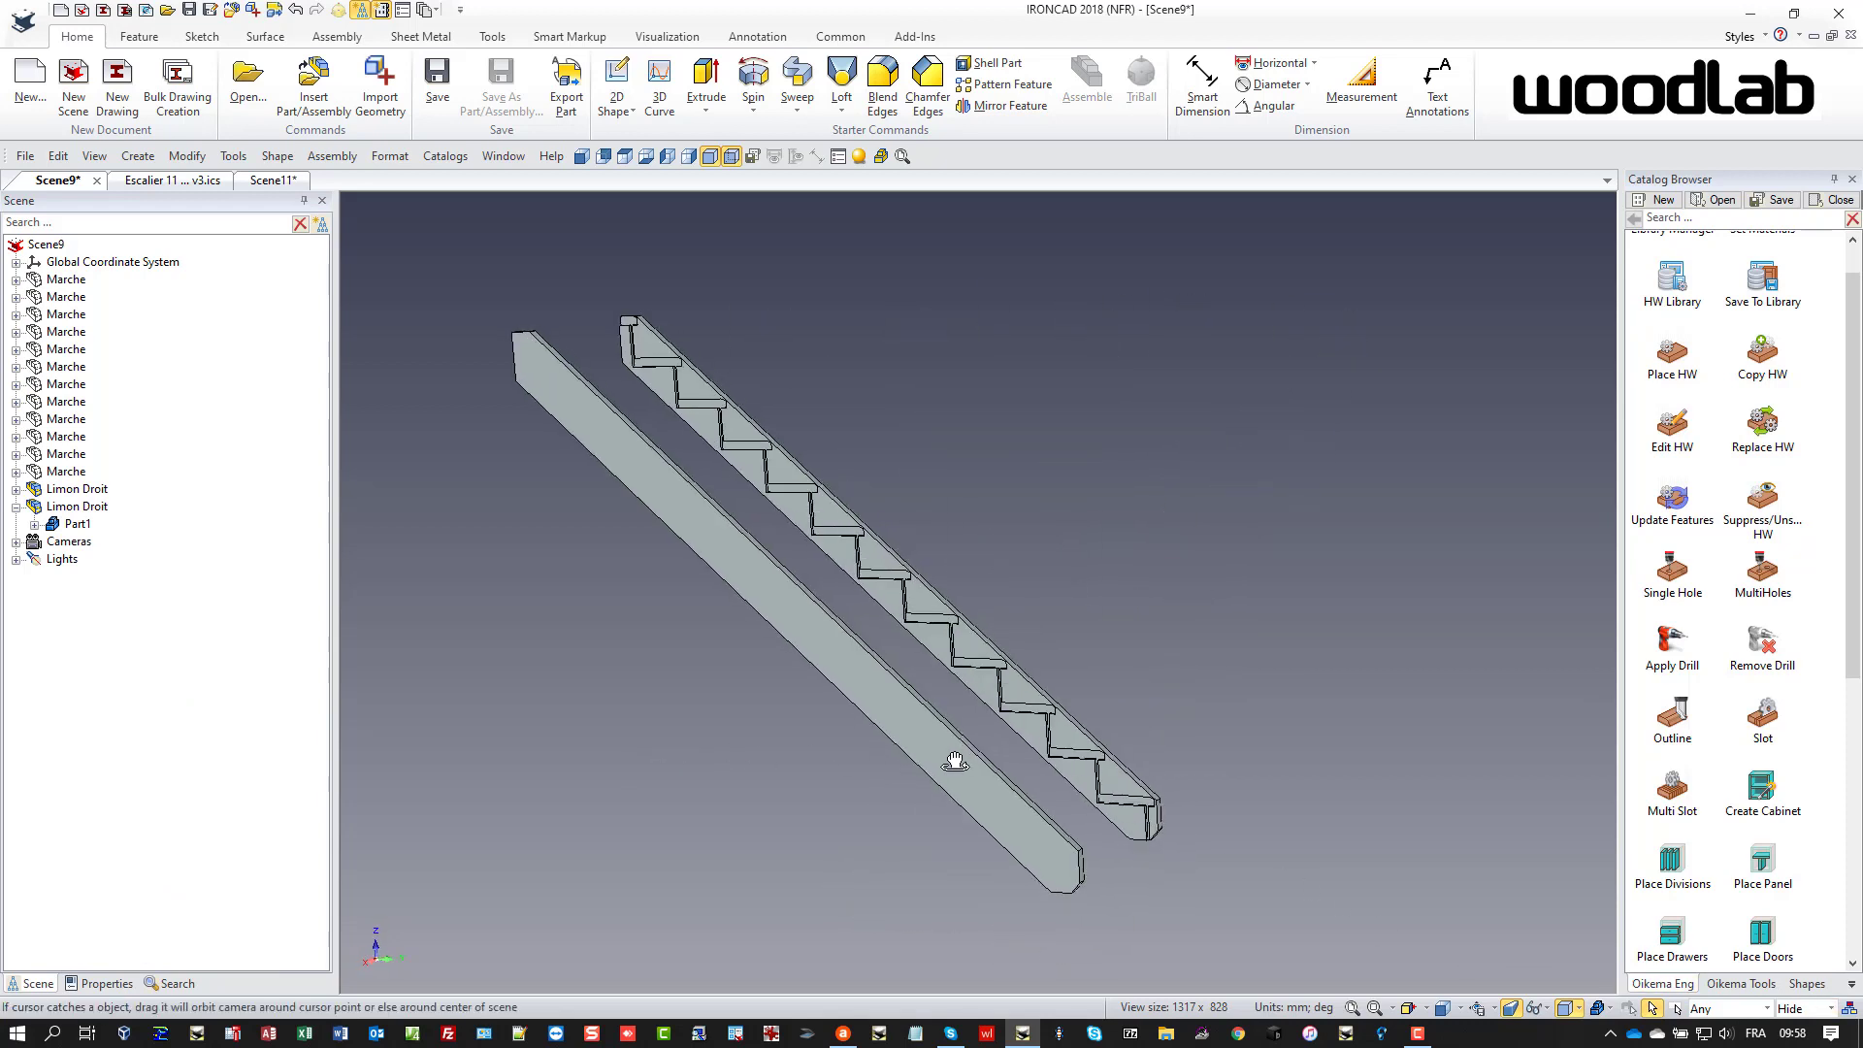
{"action": "left_click", "coordinate": [1831, 1009]}
{"action": "left_click", "coordinate": [1814, 965]}
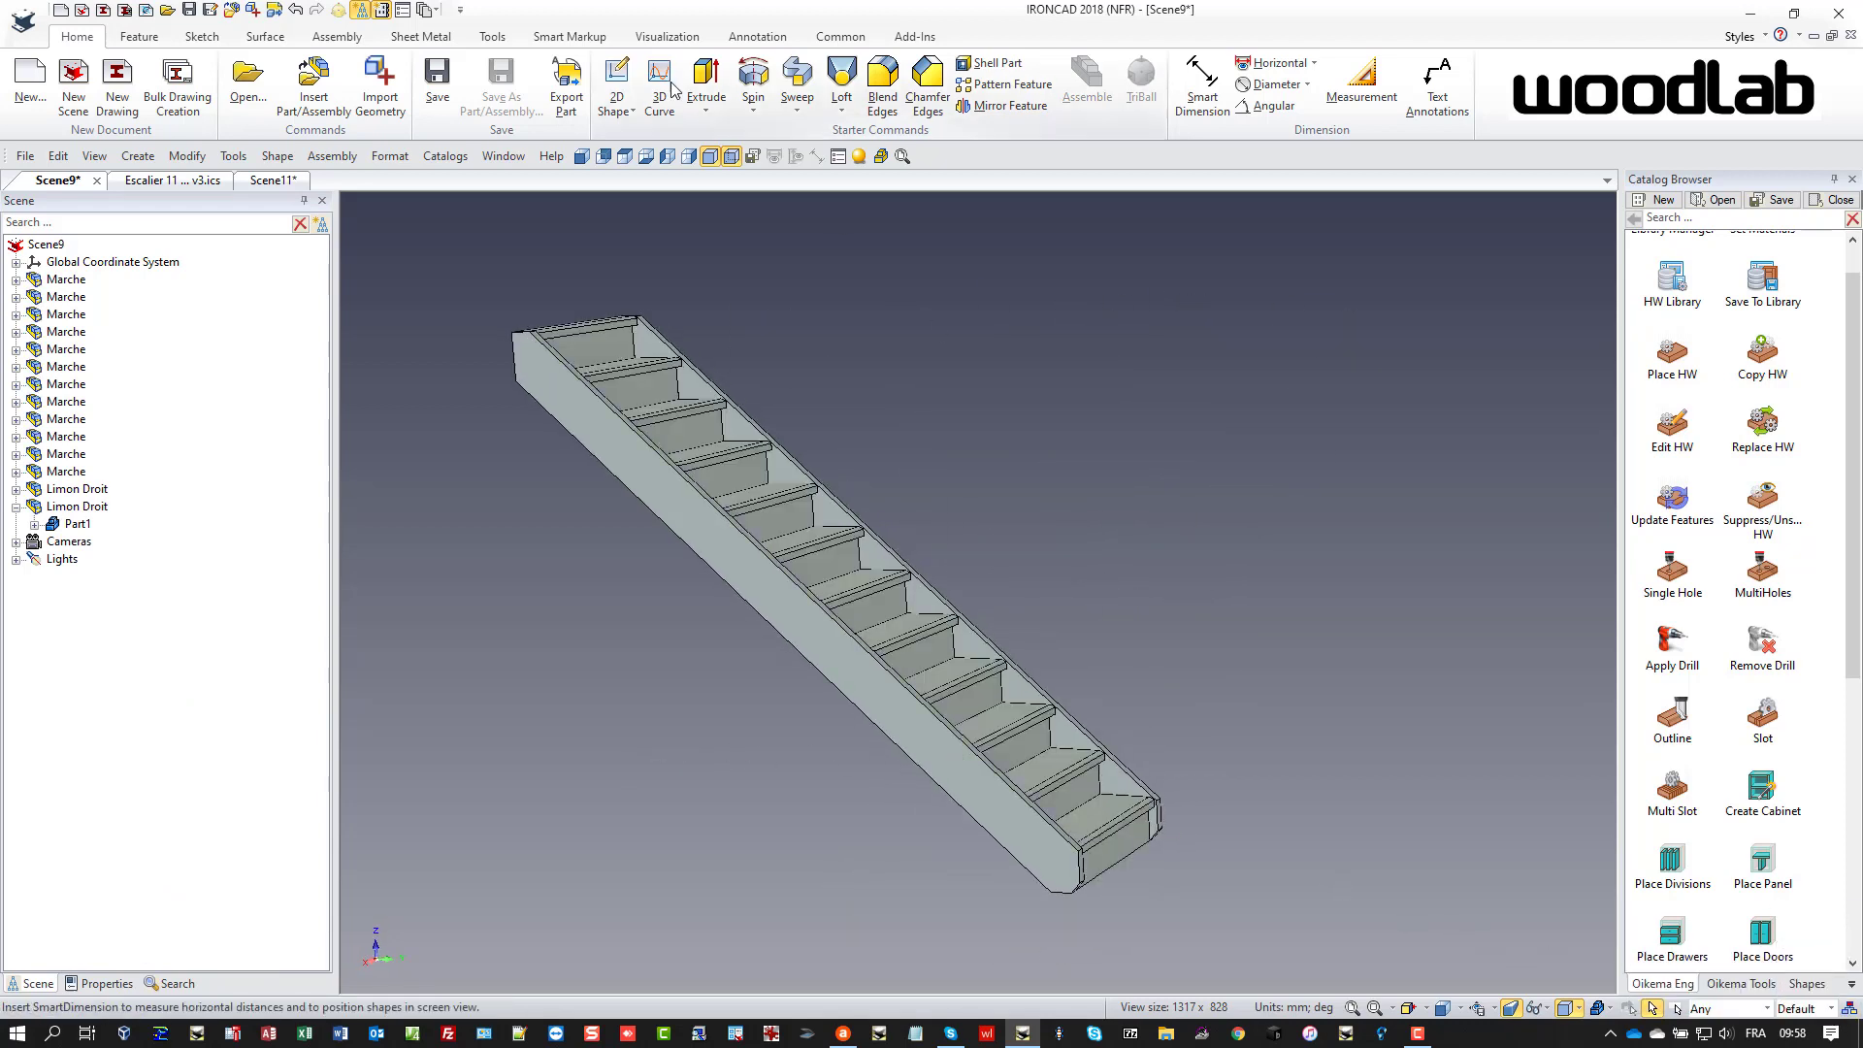
- Switch to the front view and inspect the first Marche's HWDrill features
{"action": "left_click", "coordinate": [603, 156]}
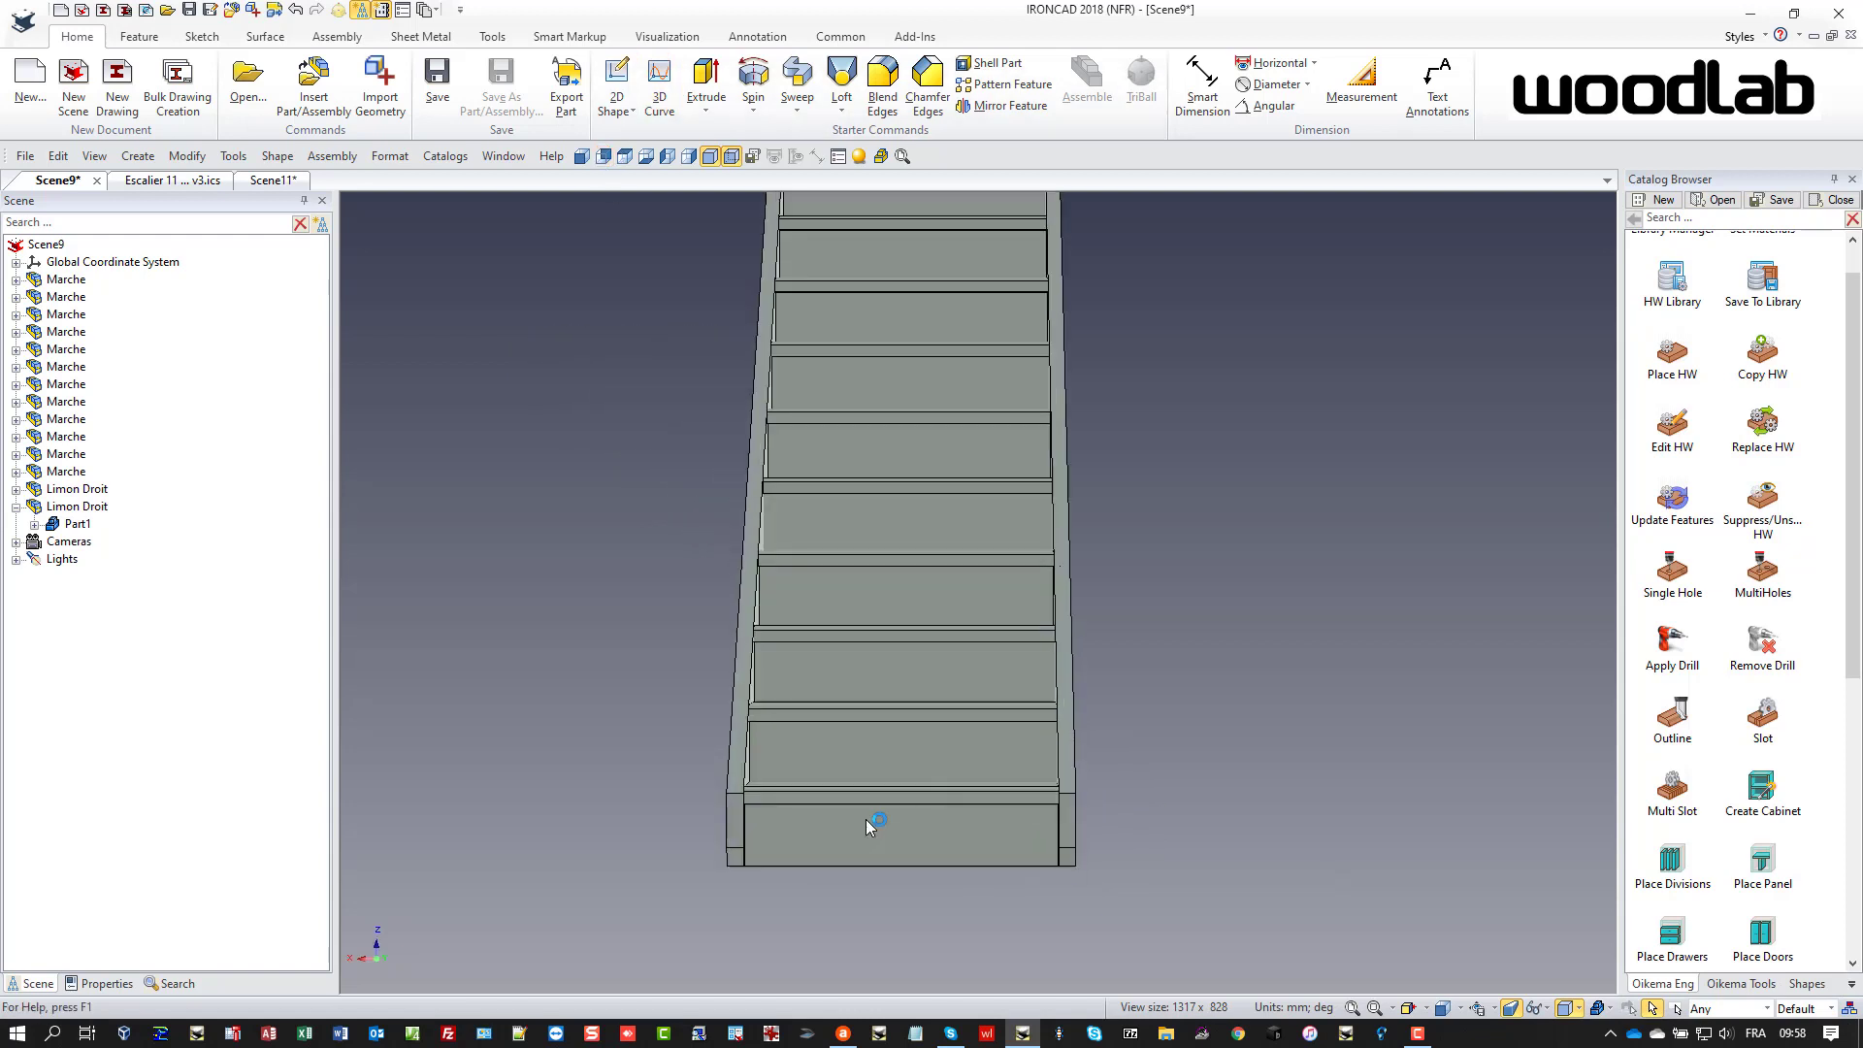
{"action": "scroll", "coordinate": [868, 824], "scroll_direction": "up", "scroll_amount": 1}
{"action": "scroll", "coordinate": [849, 805], "scroll_direction": "up", "scroll_amount": 1}
{"action": "left_click", "coordinate": [15, 280]}
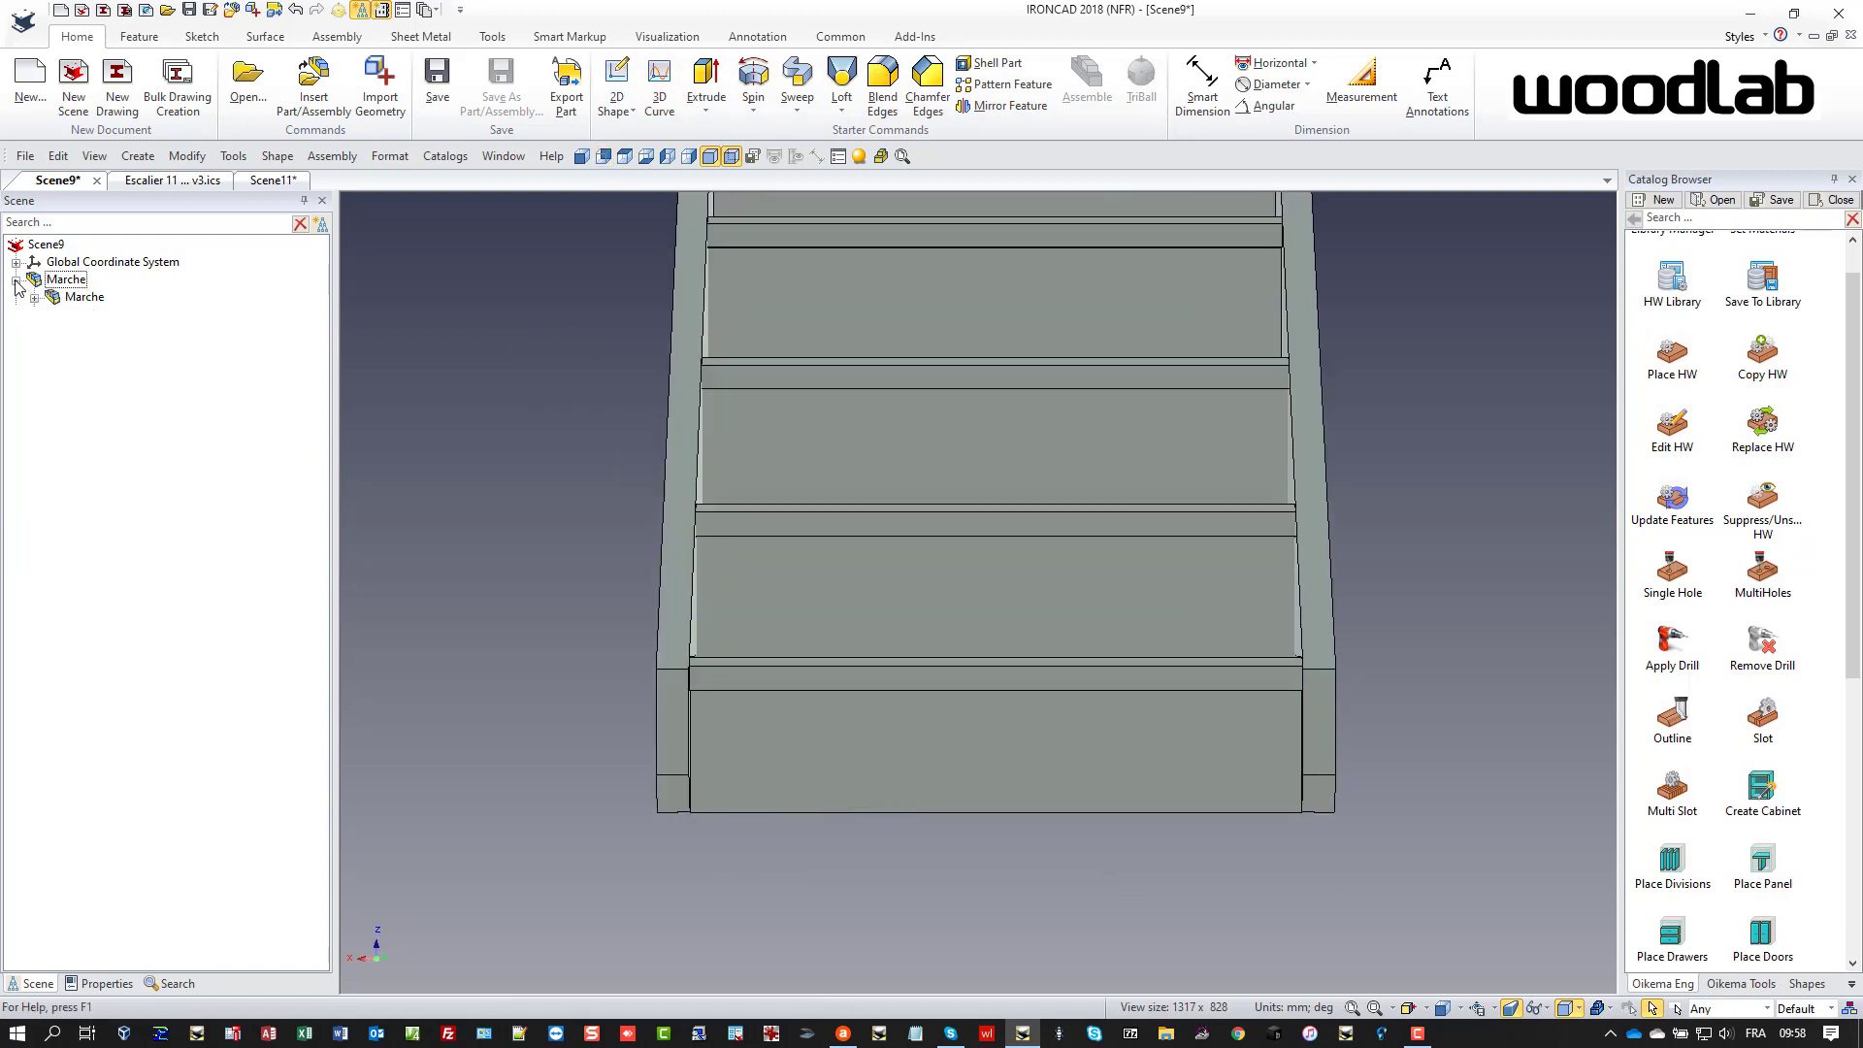
{"action": "left_click", "coordinate": [34, 297]}
{"action": "left_click", "coordinate": [54, 315]}
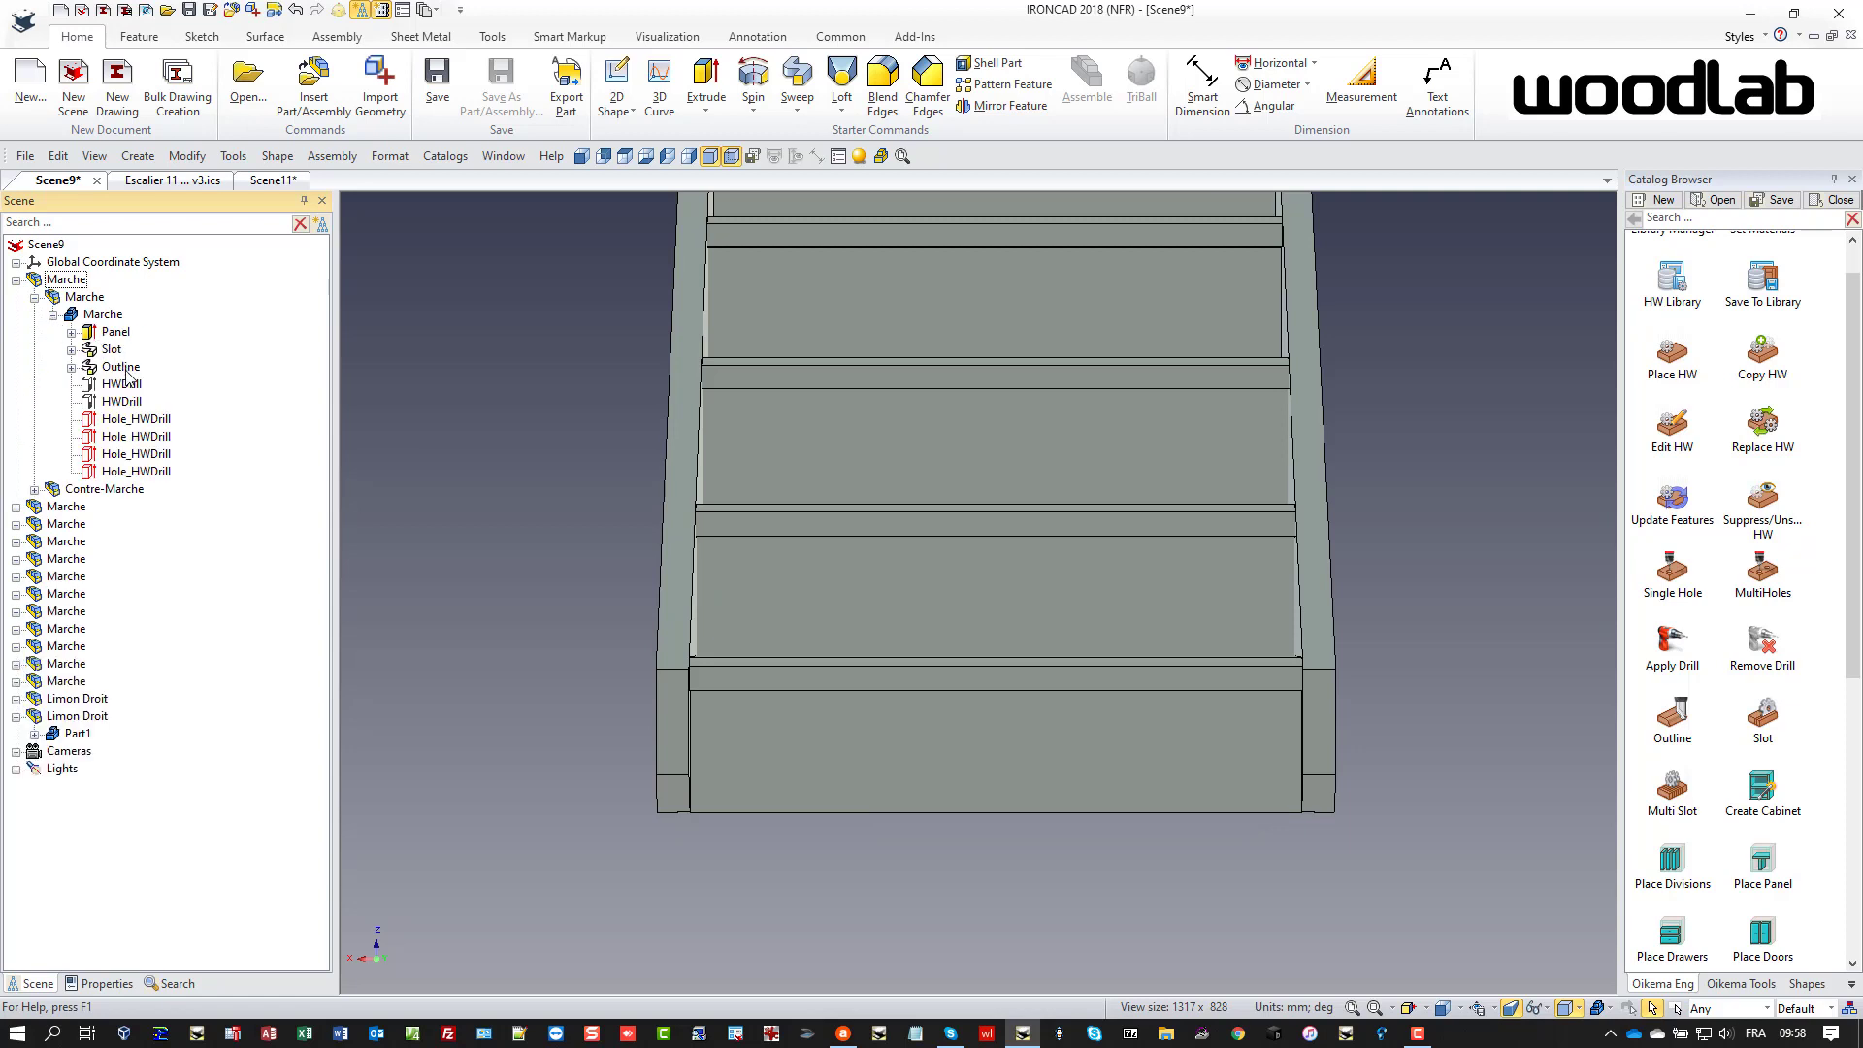
{"action": "left_click", "coordinate": [122, 386]}
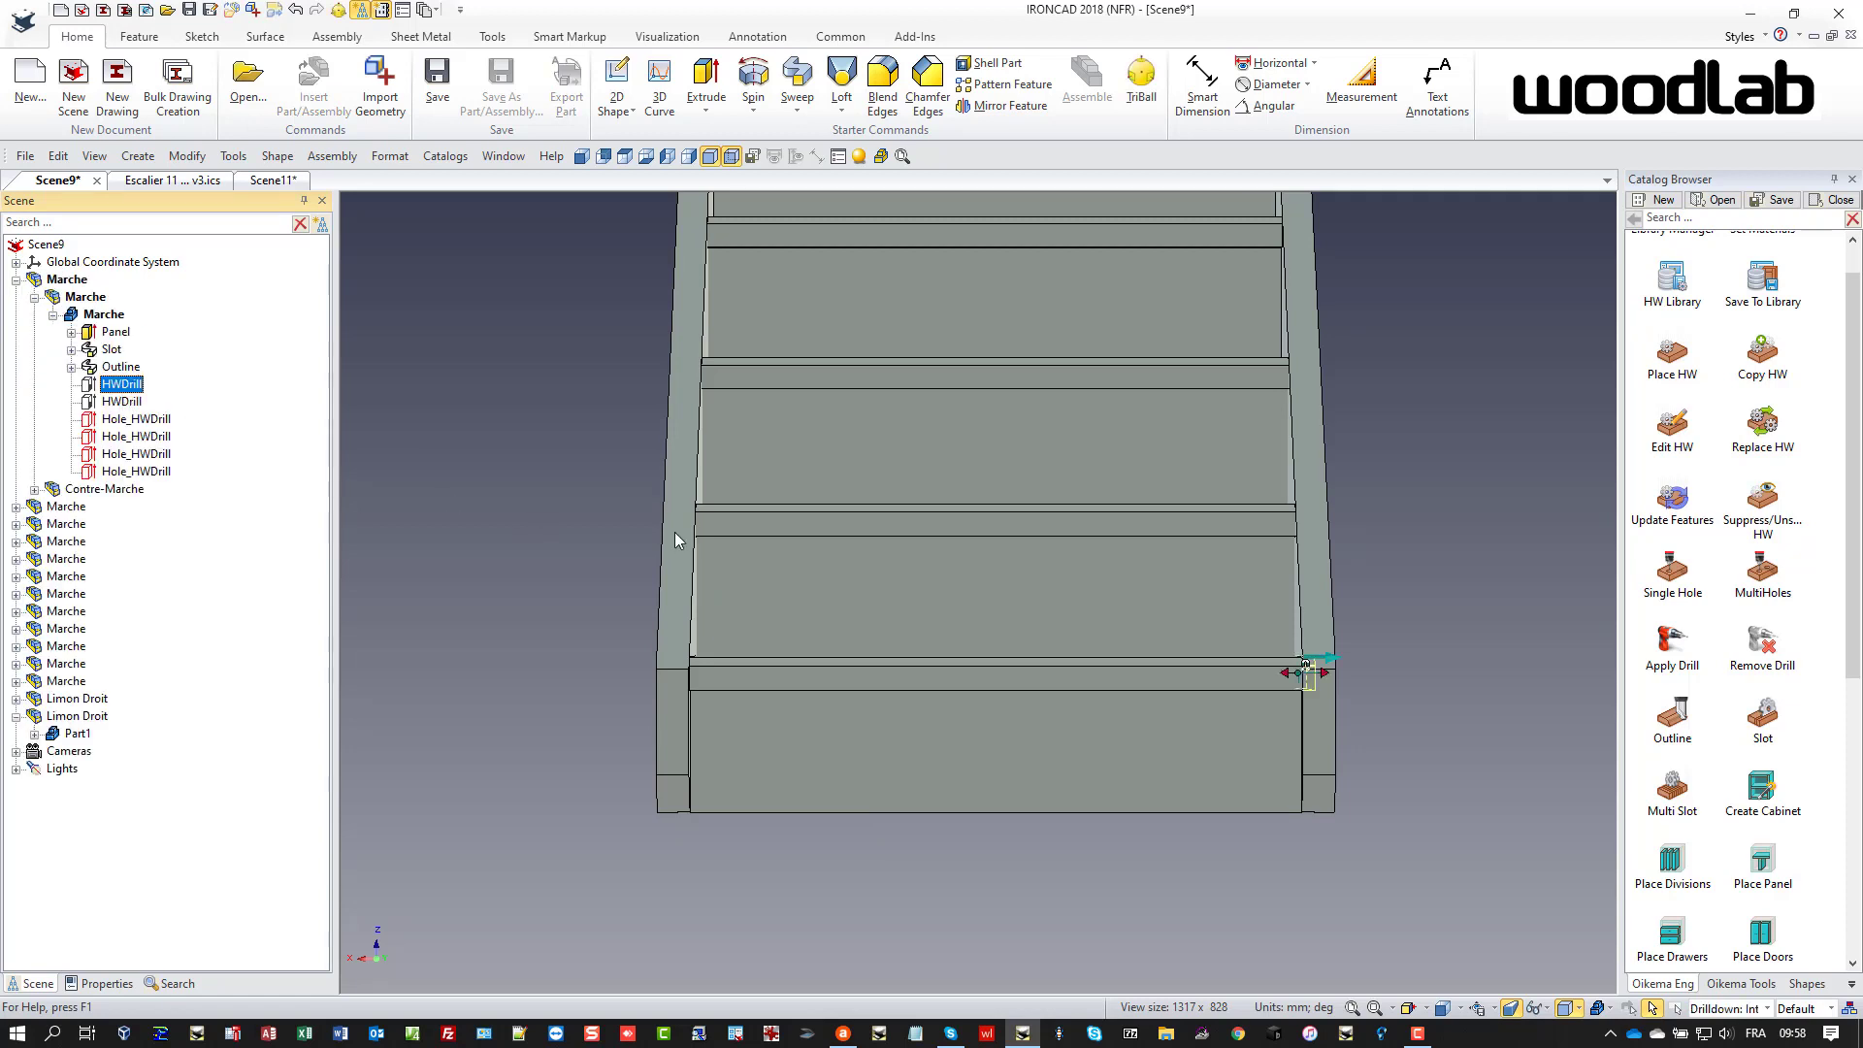
{"action": "scroll", "coordinate": [1003, 586], "scroll_direction": "up", "scroll_amount": 1}
{"action": "left_click", "coordinate": [369, 551]}
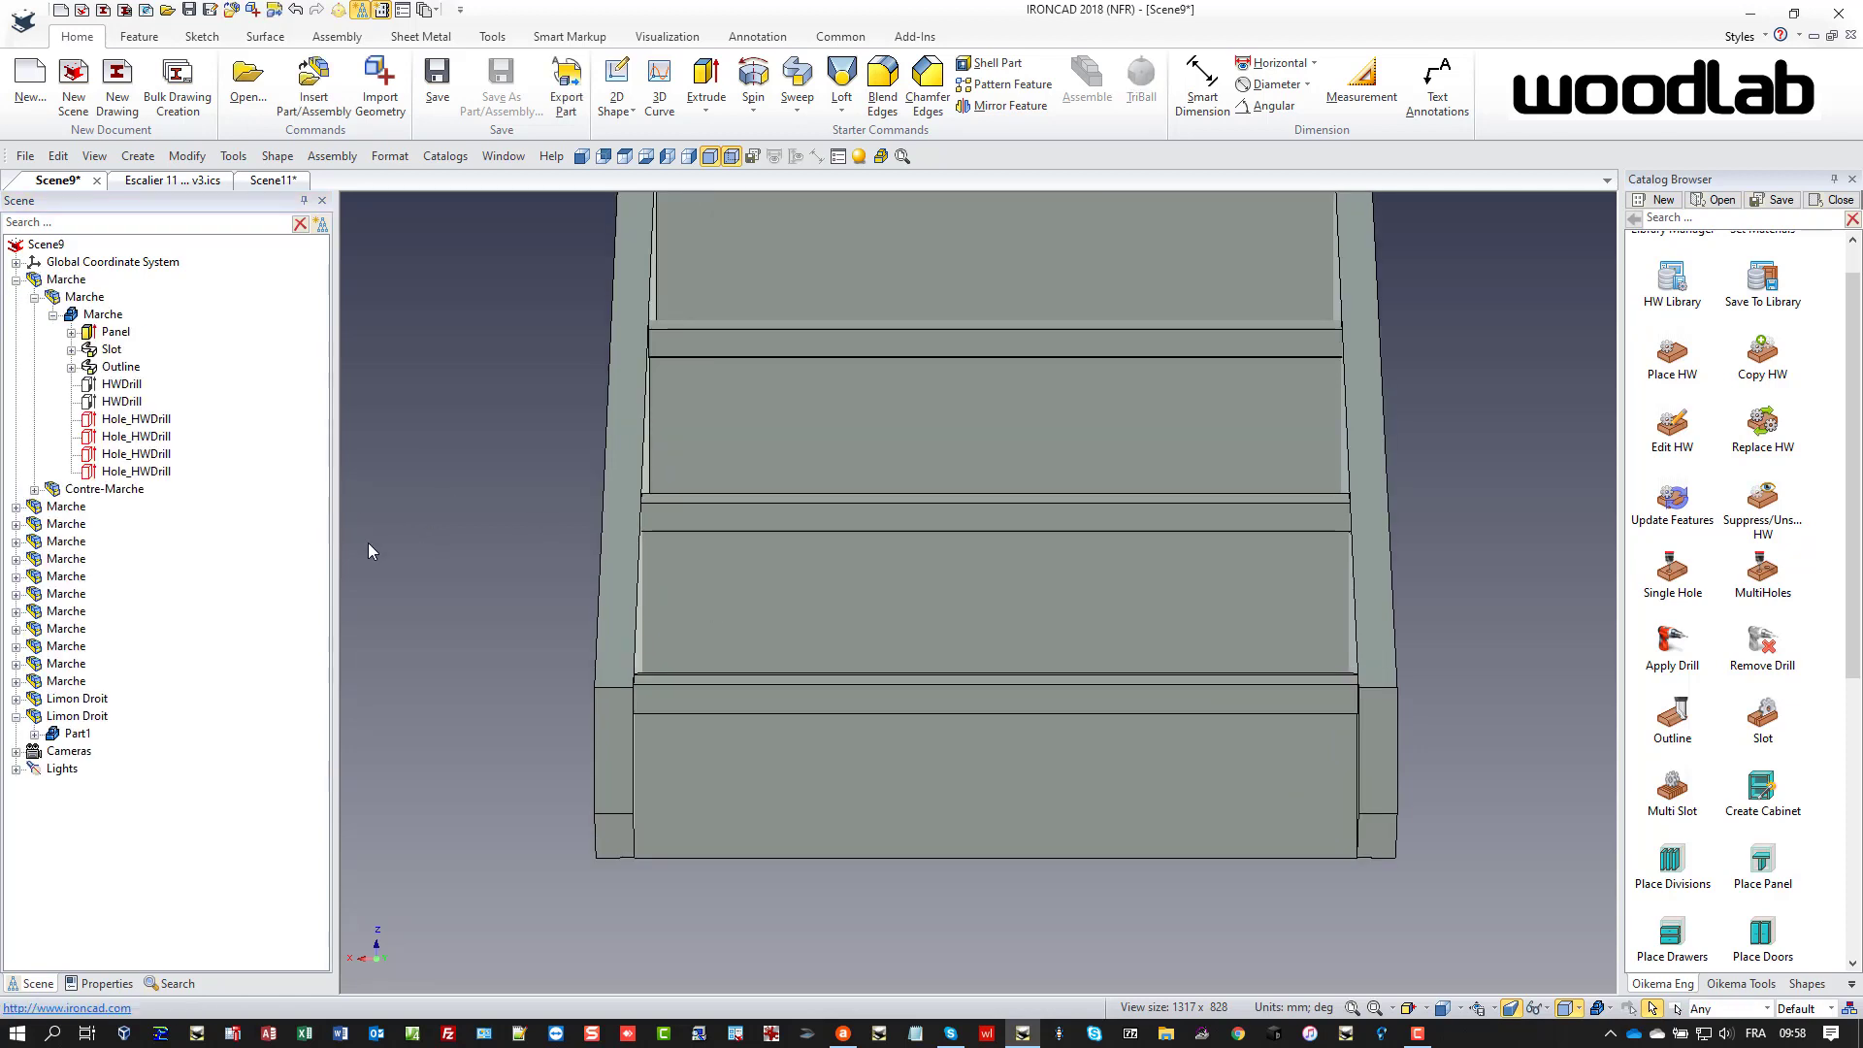
- Move the right Limon Droit stringer 15 mm sideways
{"action": "left_click", "coordinate": [15, 698]}
{"action": "left_click", "coordinate": [77, 716]}
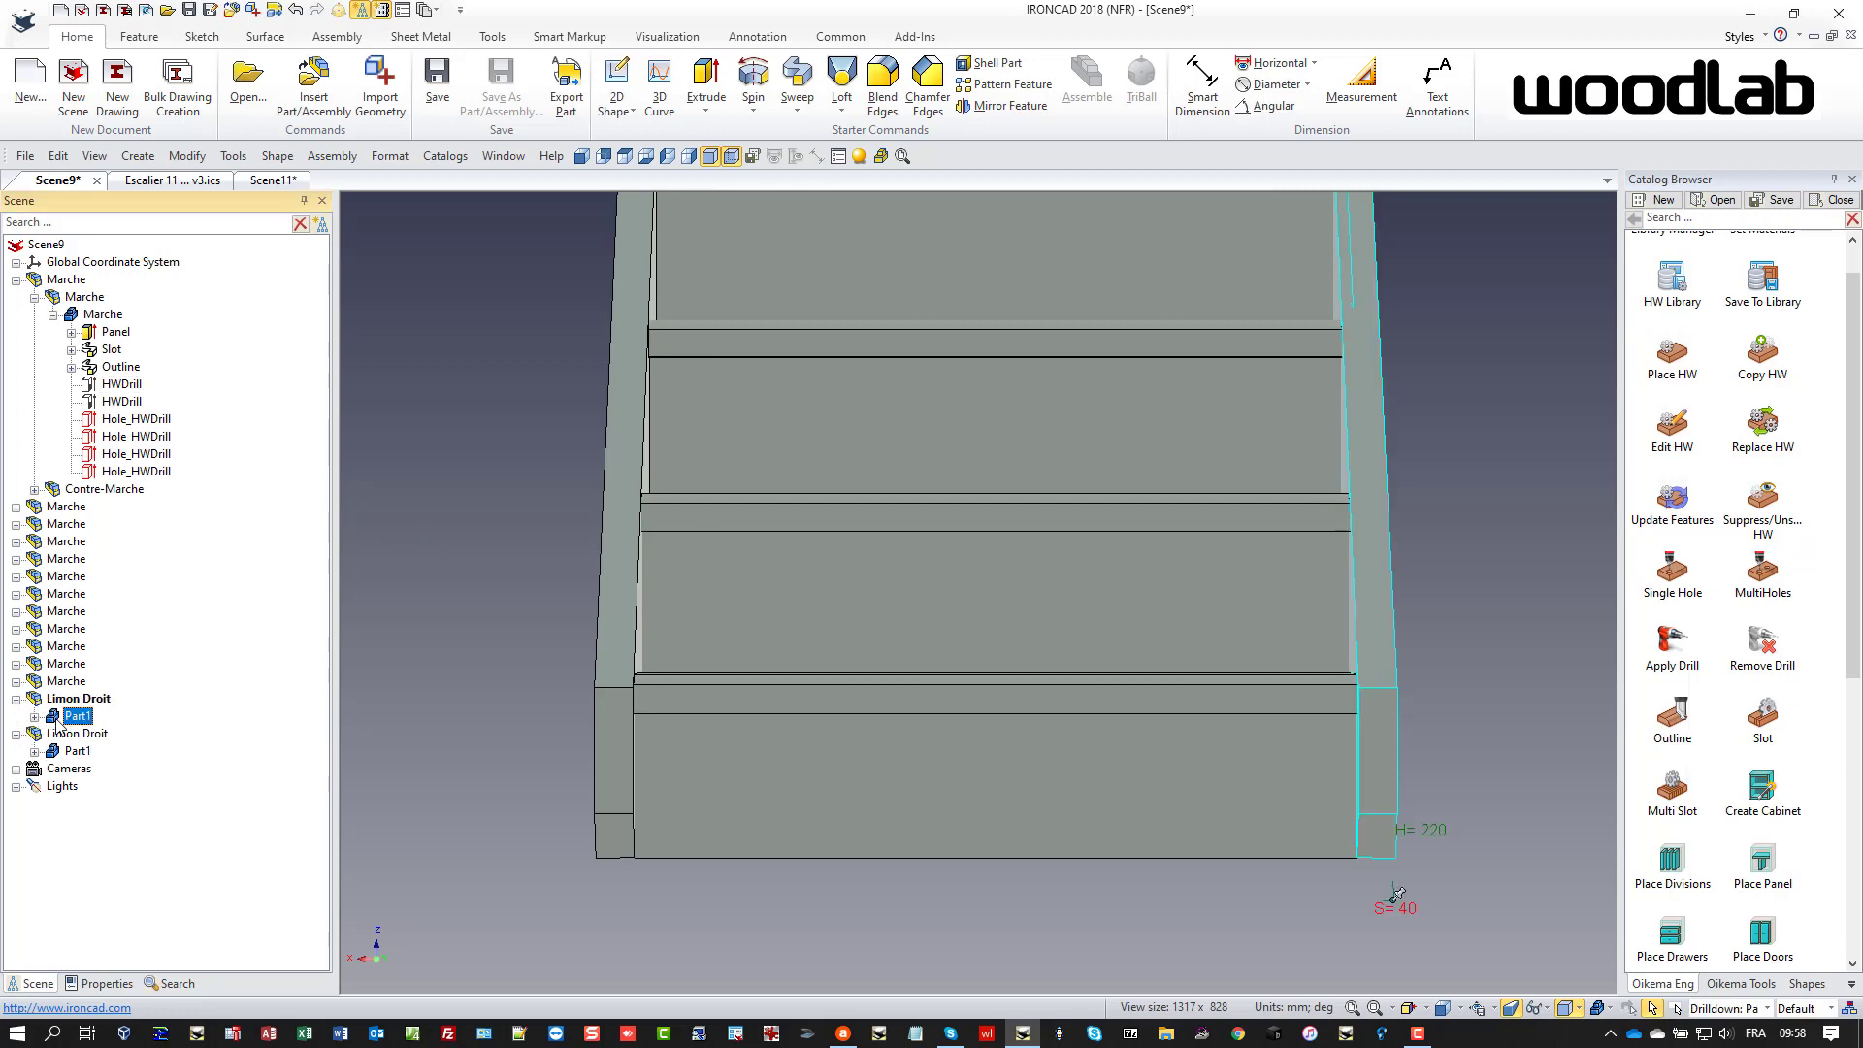
{"action": "key", "text": "F10"}
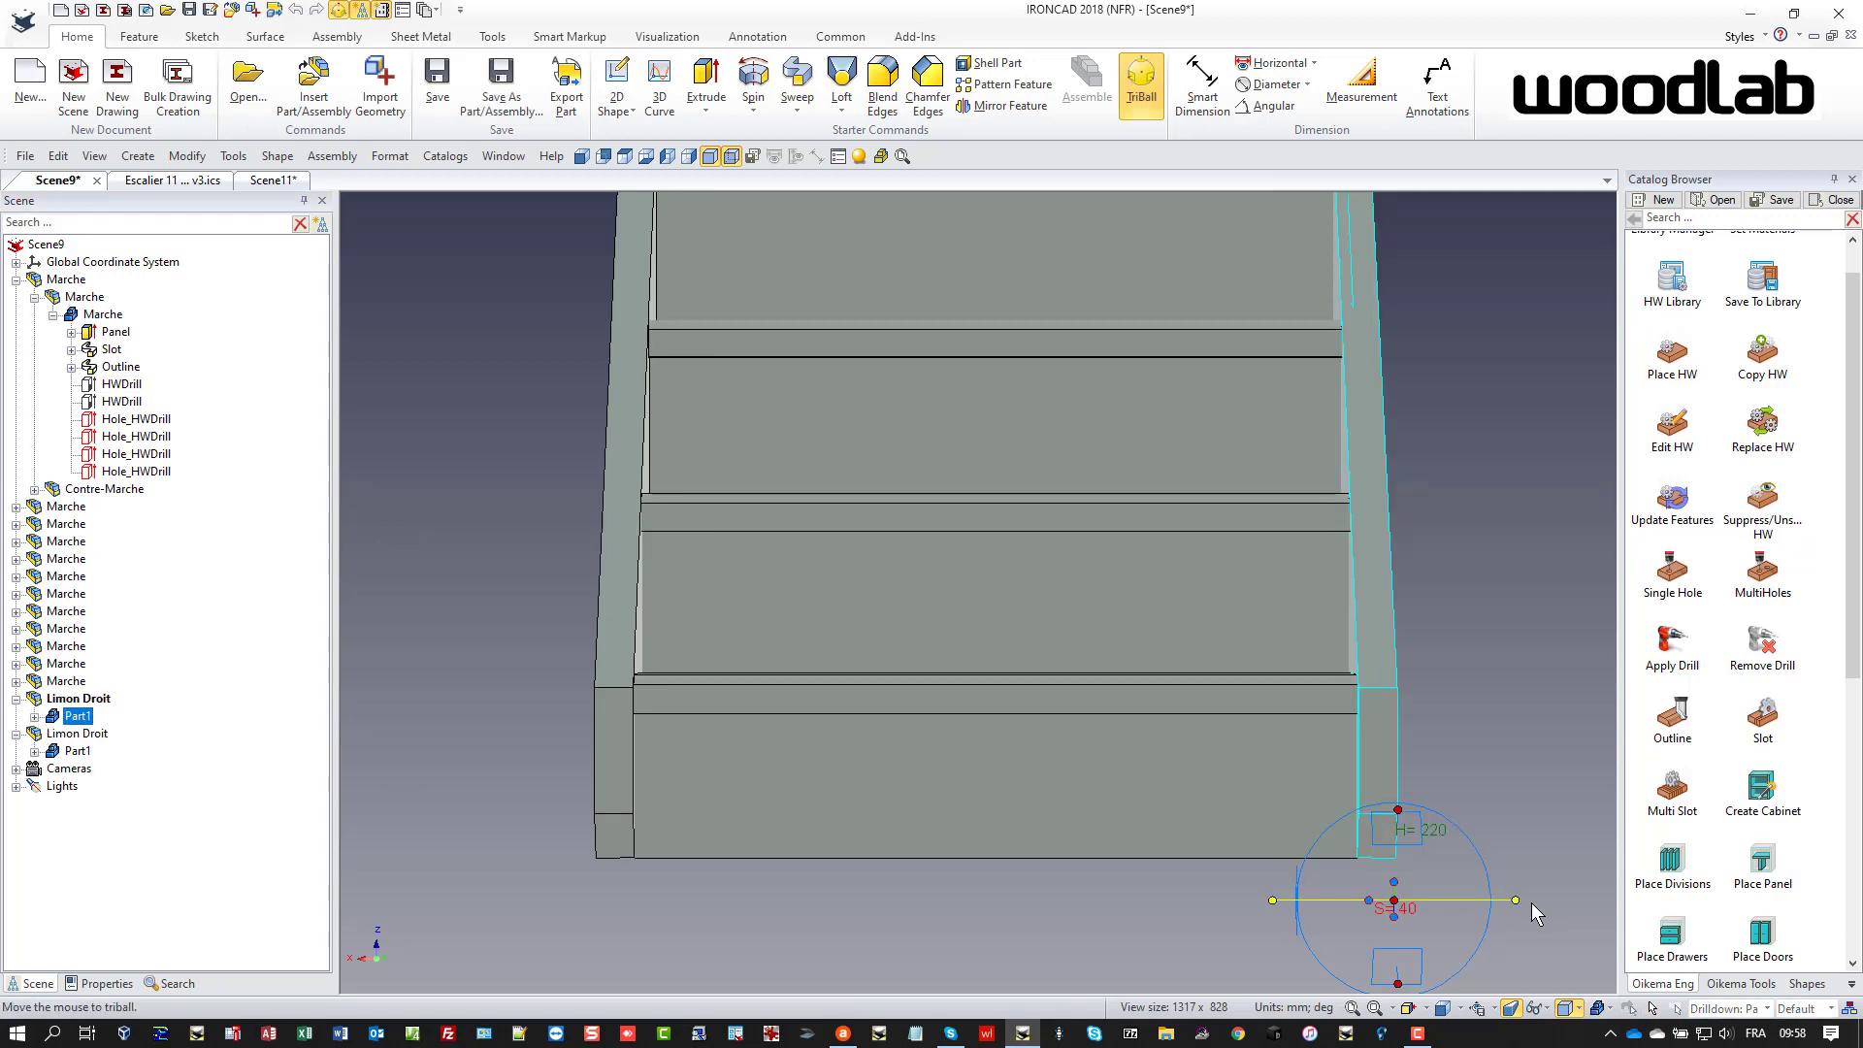
{"action": "right_click_drag", "start_coordinate": [1515, 900], "coordinate": [1513, 902]}
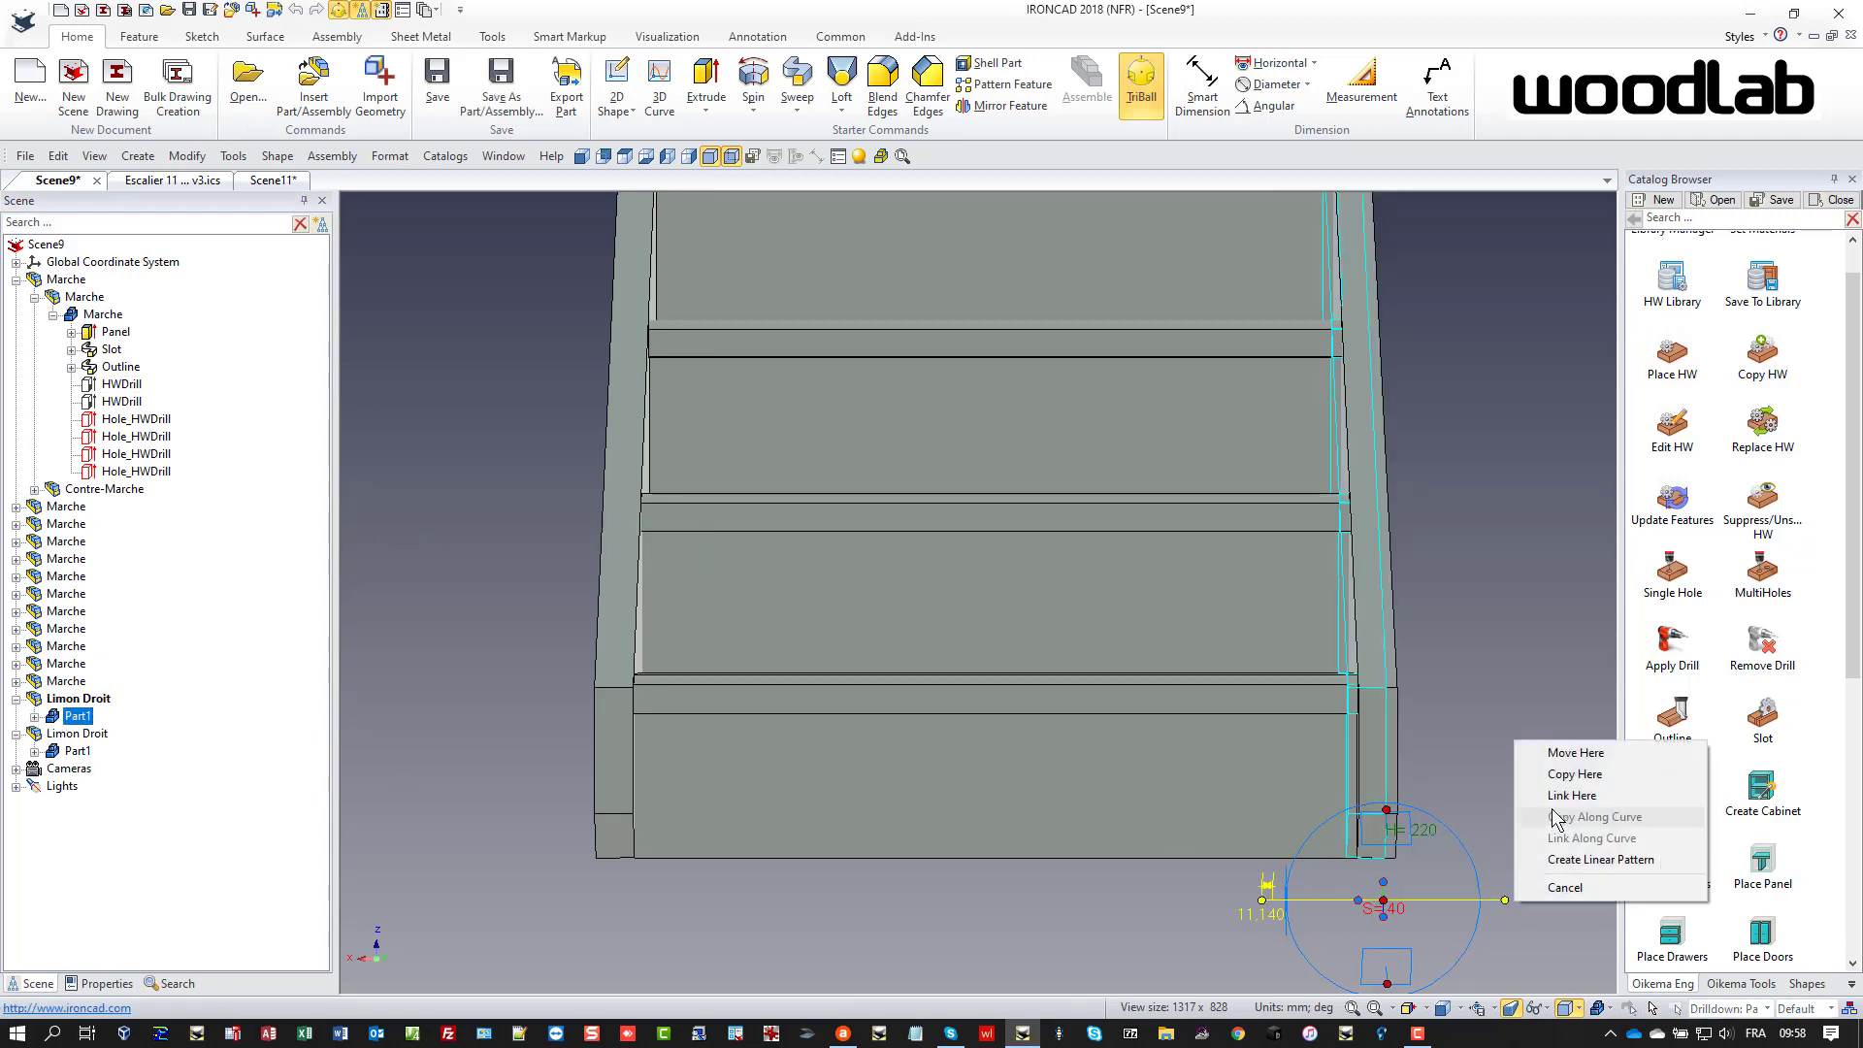
{"action": "left_click", "coordinate": [1557, 760]}
{"action": "type", "text": "15"}
{"action": "key", "text": "Return"}
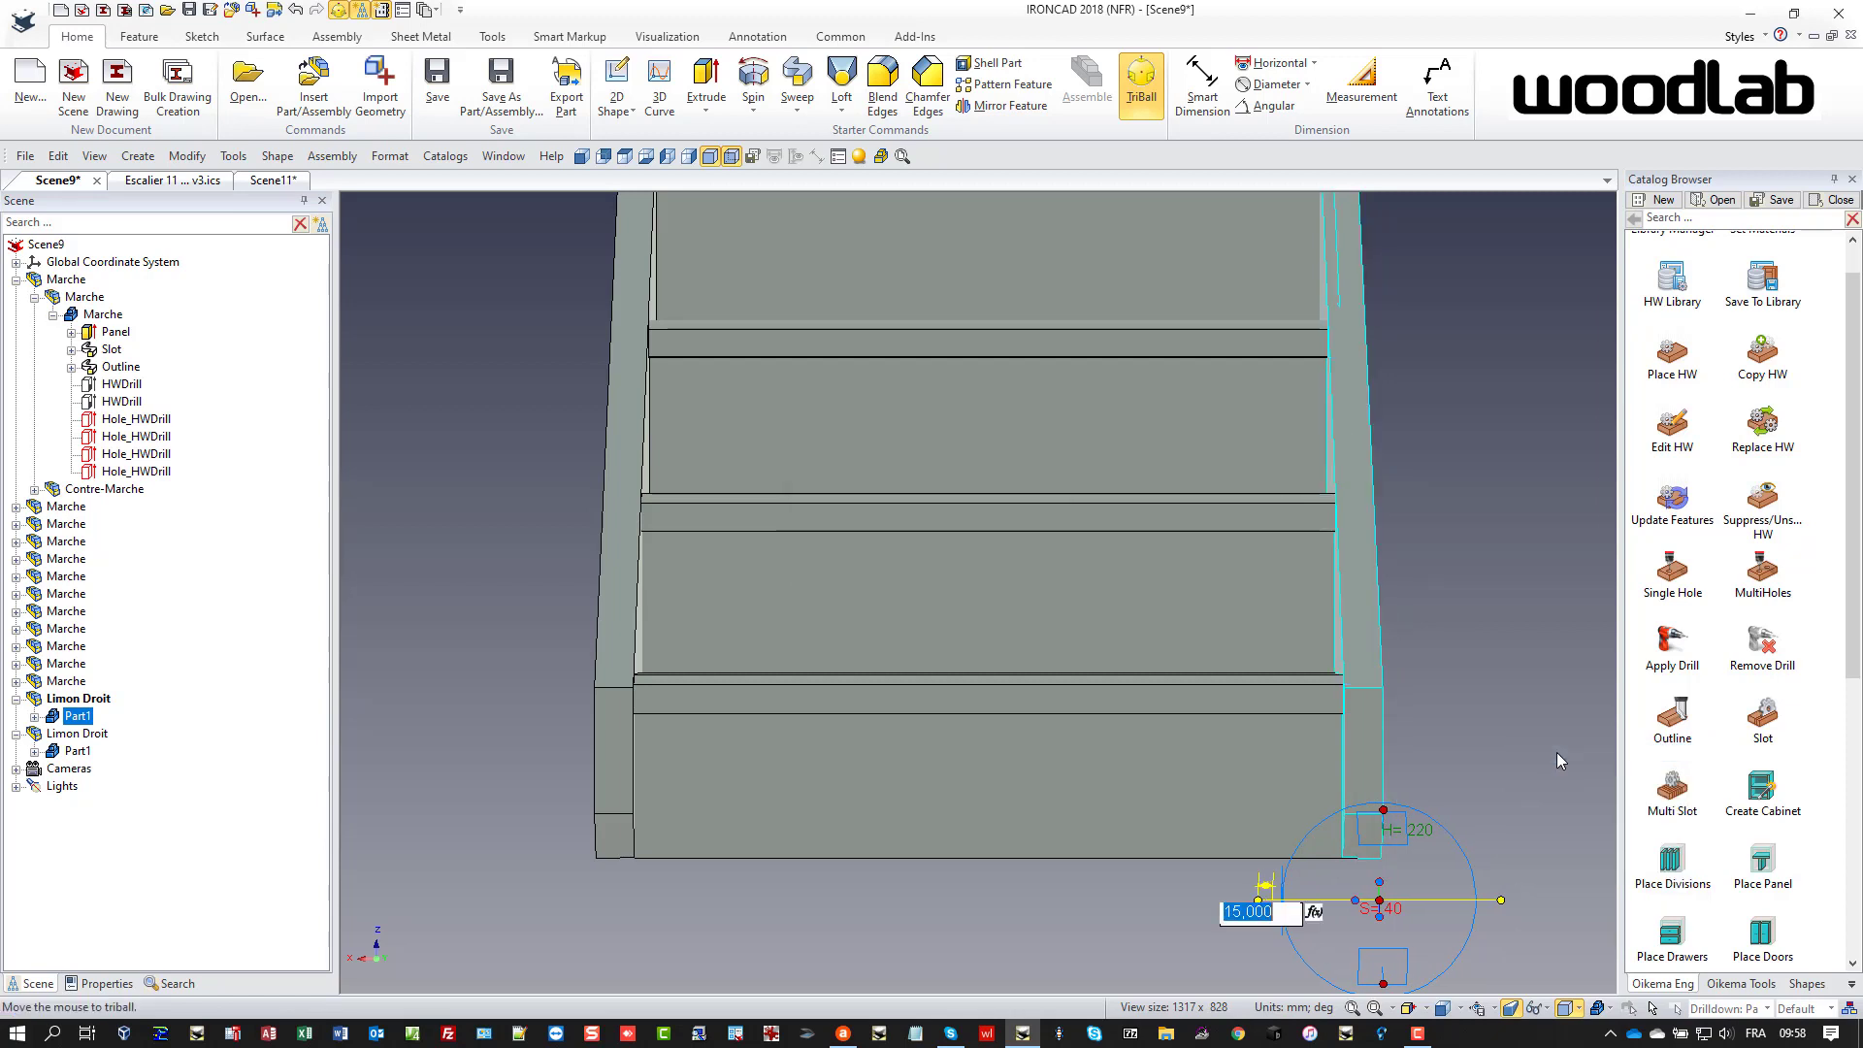
- Move the left Limon Droit stringer 15 mm sideways
{"action": "left_click", "coordinate": [77, 752]}
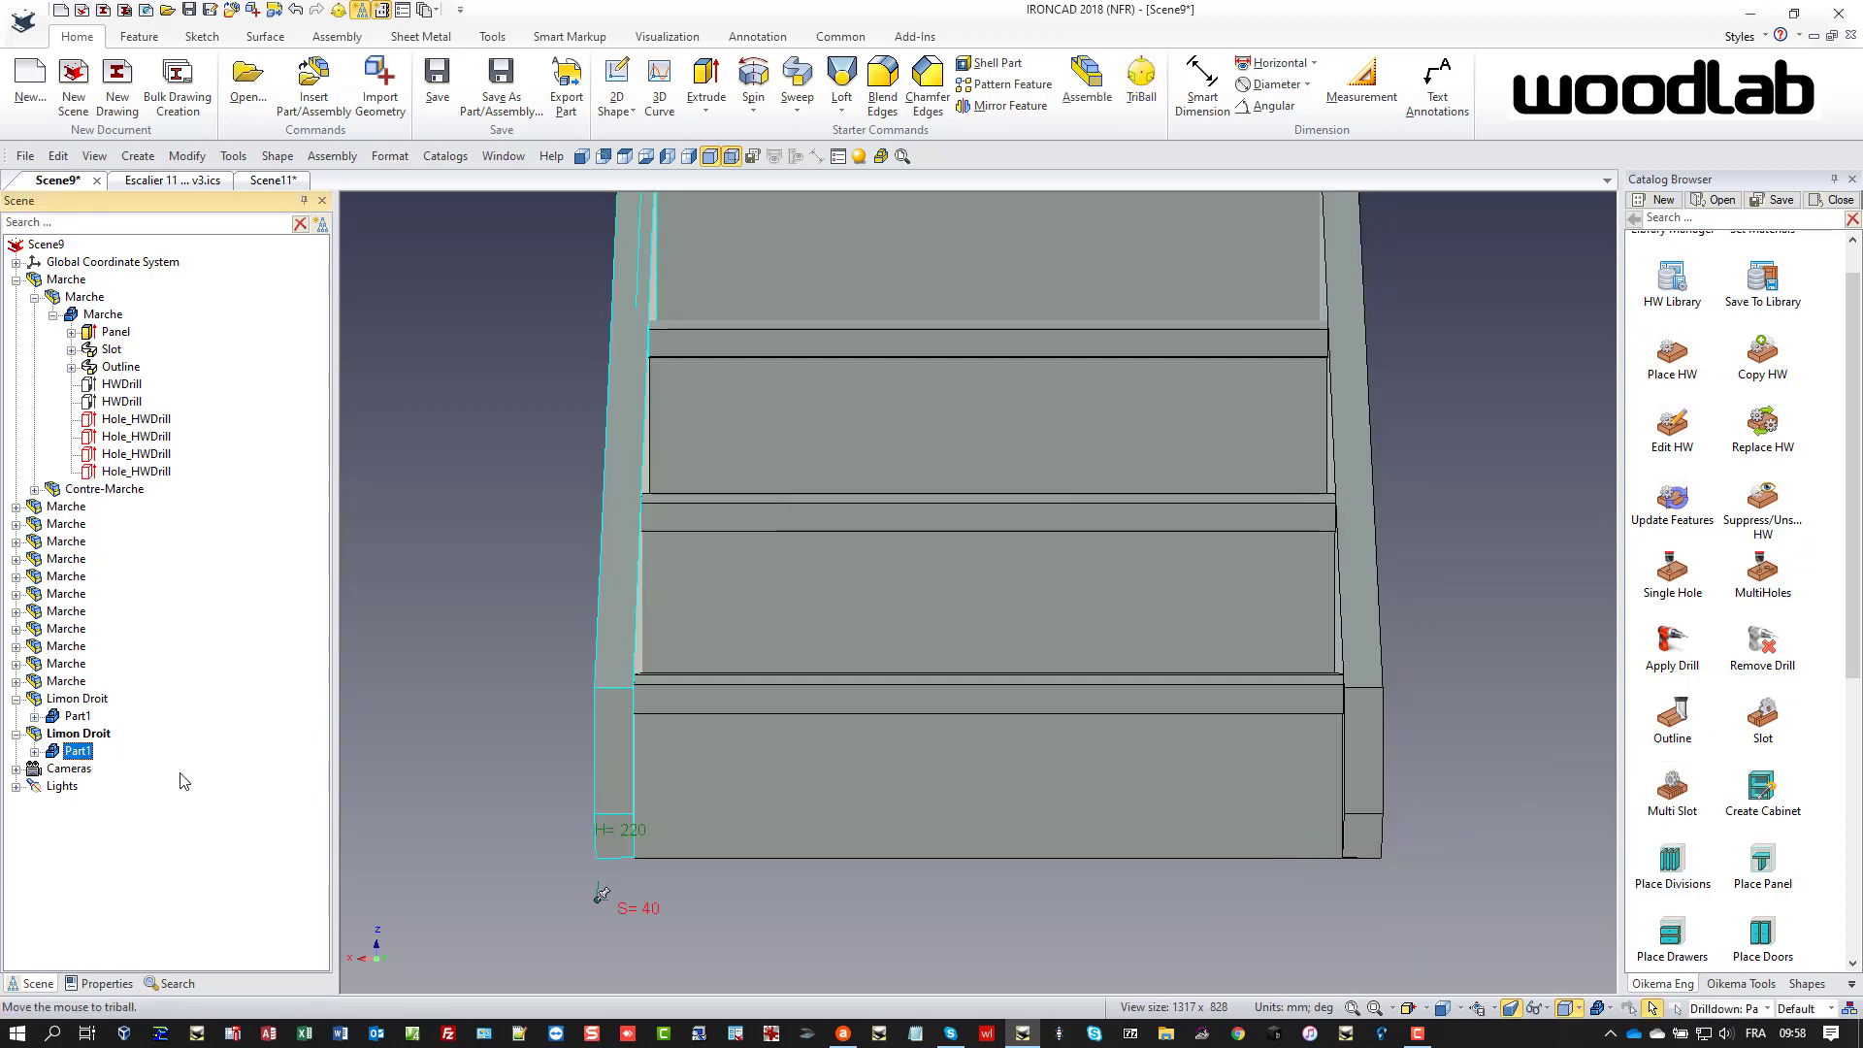
{"action": "key", "text": "F10"}
{"action": "right_click_drag", "start_coordinate": [728, 899], "coordinate": [718, 917]}
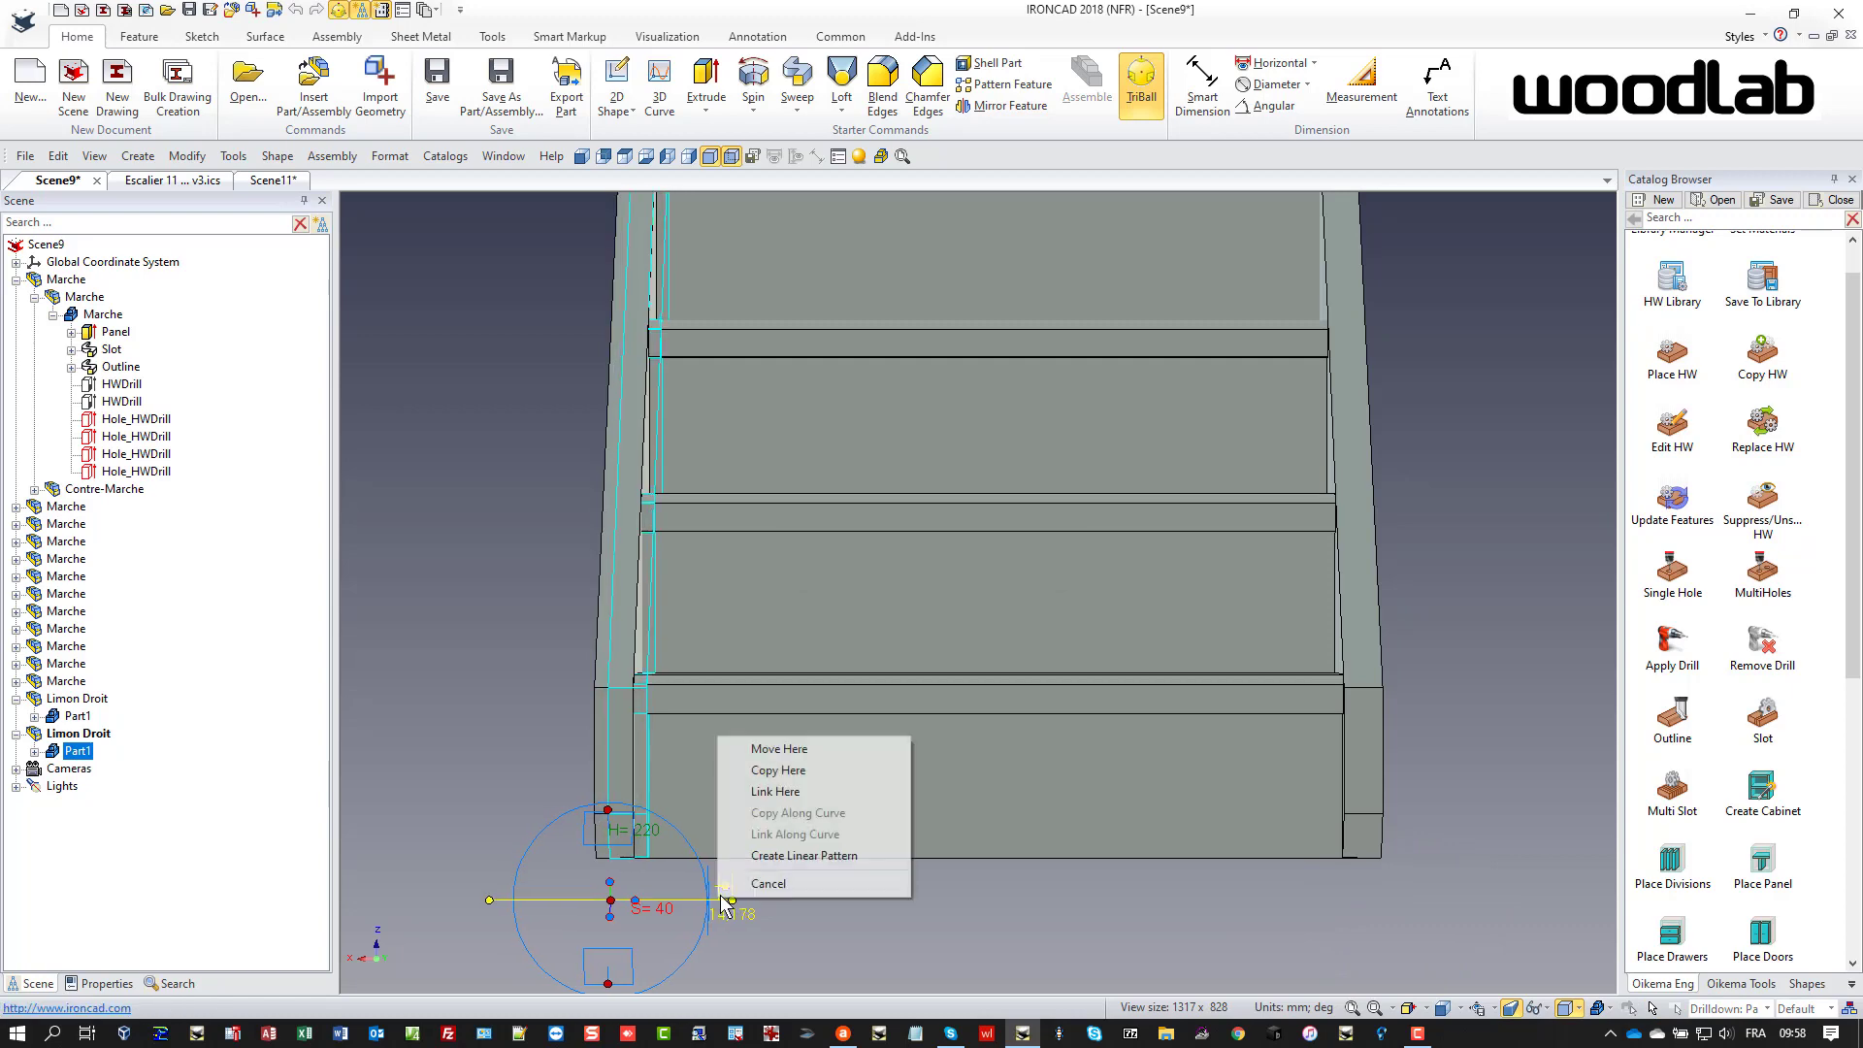
{"action": "left_click", "coordinate": [748, 749]}
{"action": "type", "text": "15"}
{"action": "key", "text": "Return"}
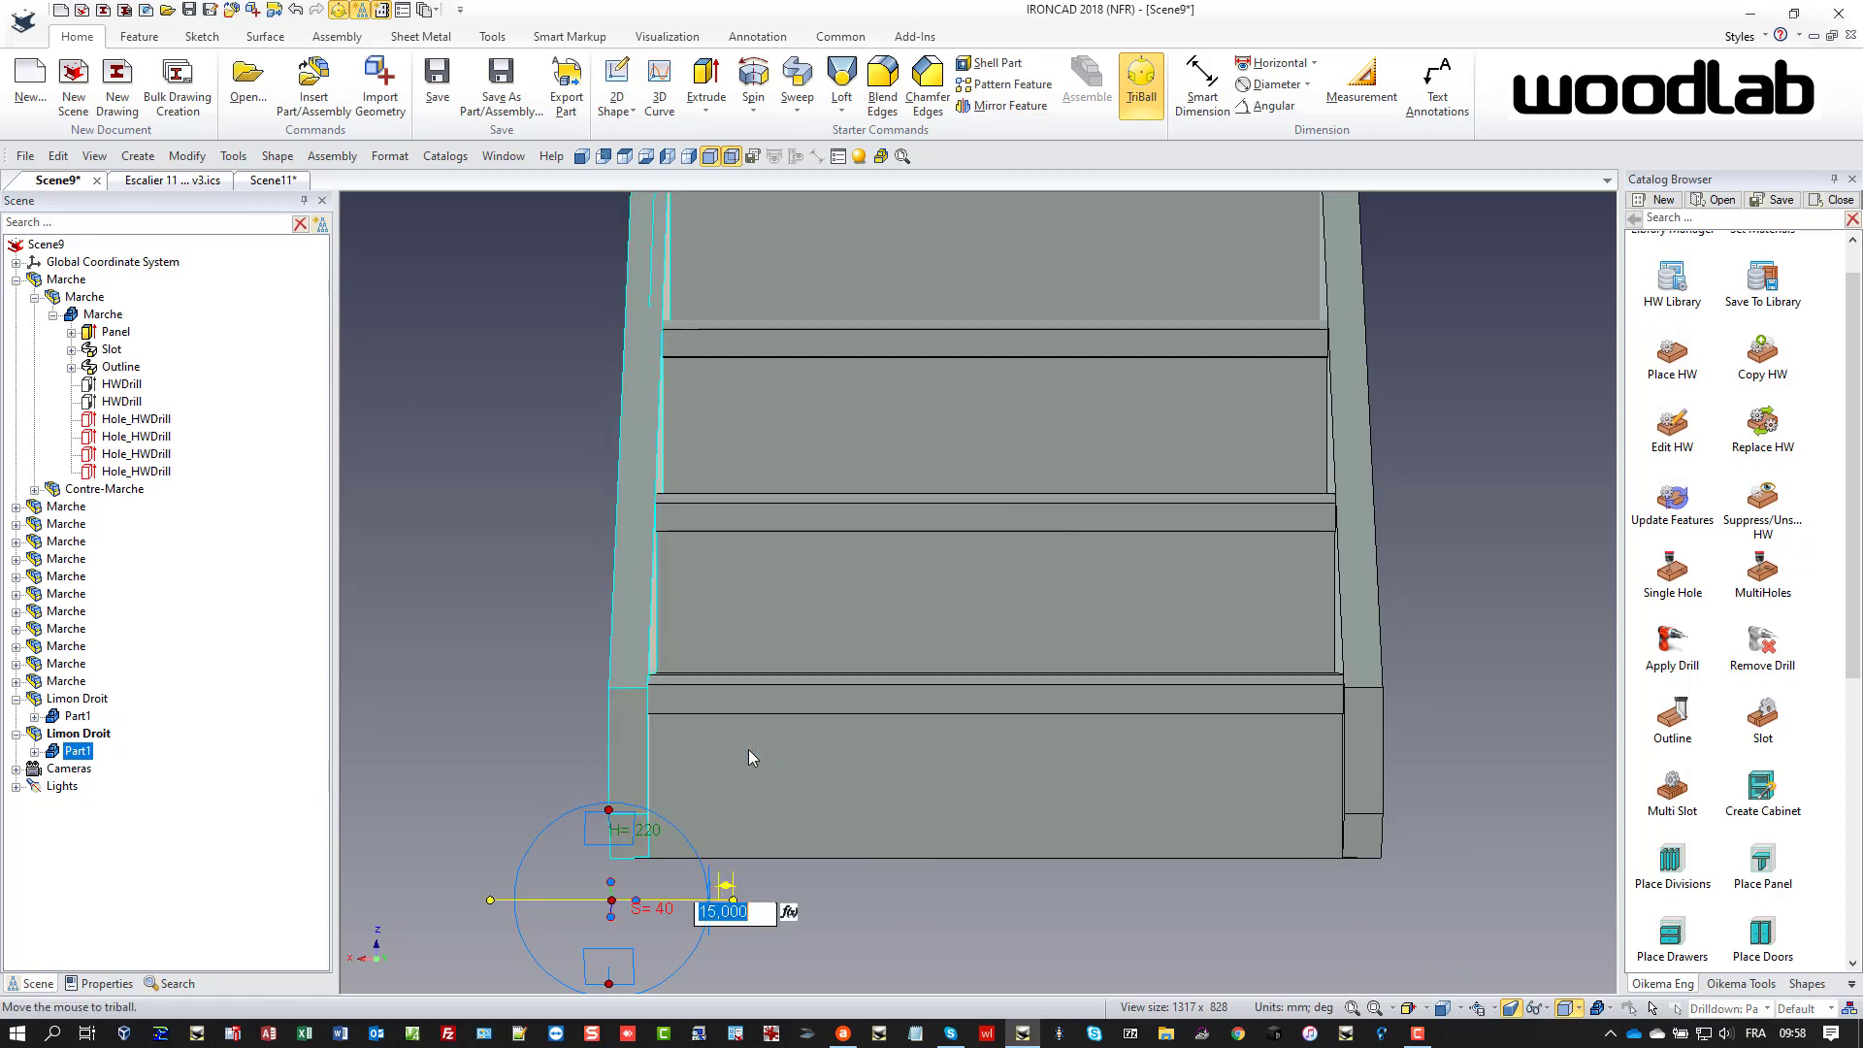
{"action": "key", "text": "F10"}
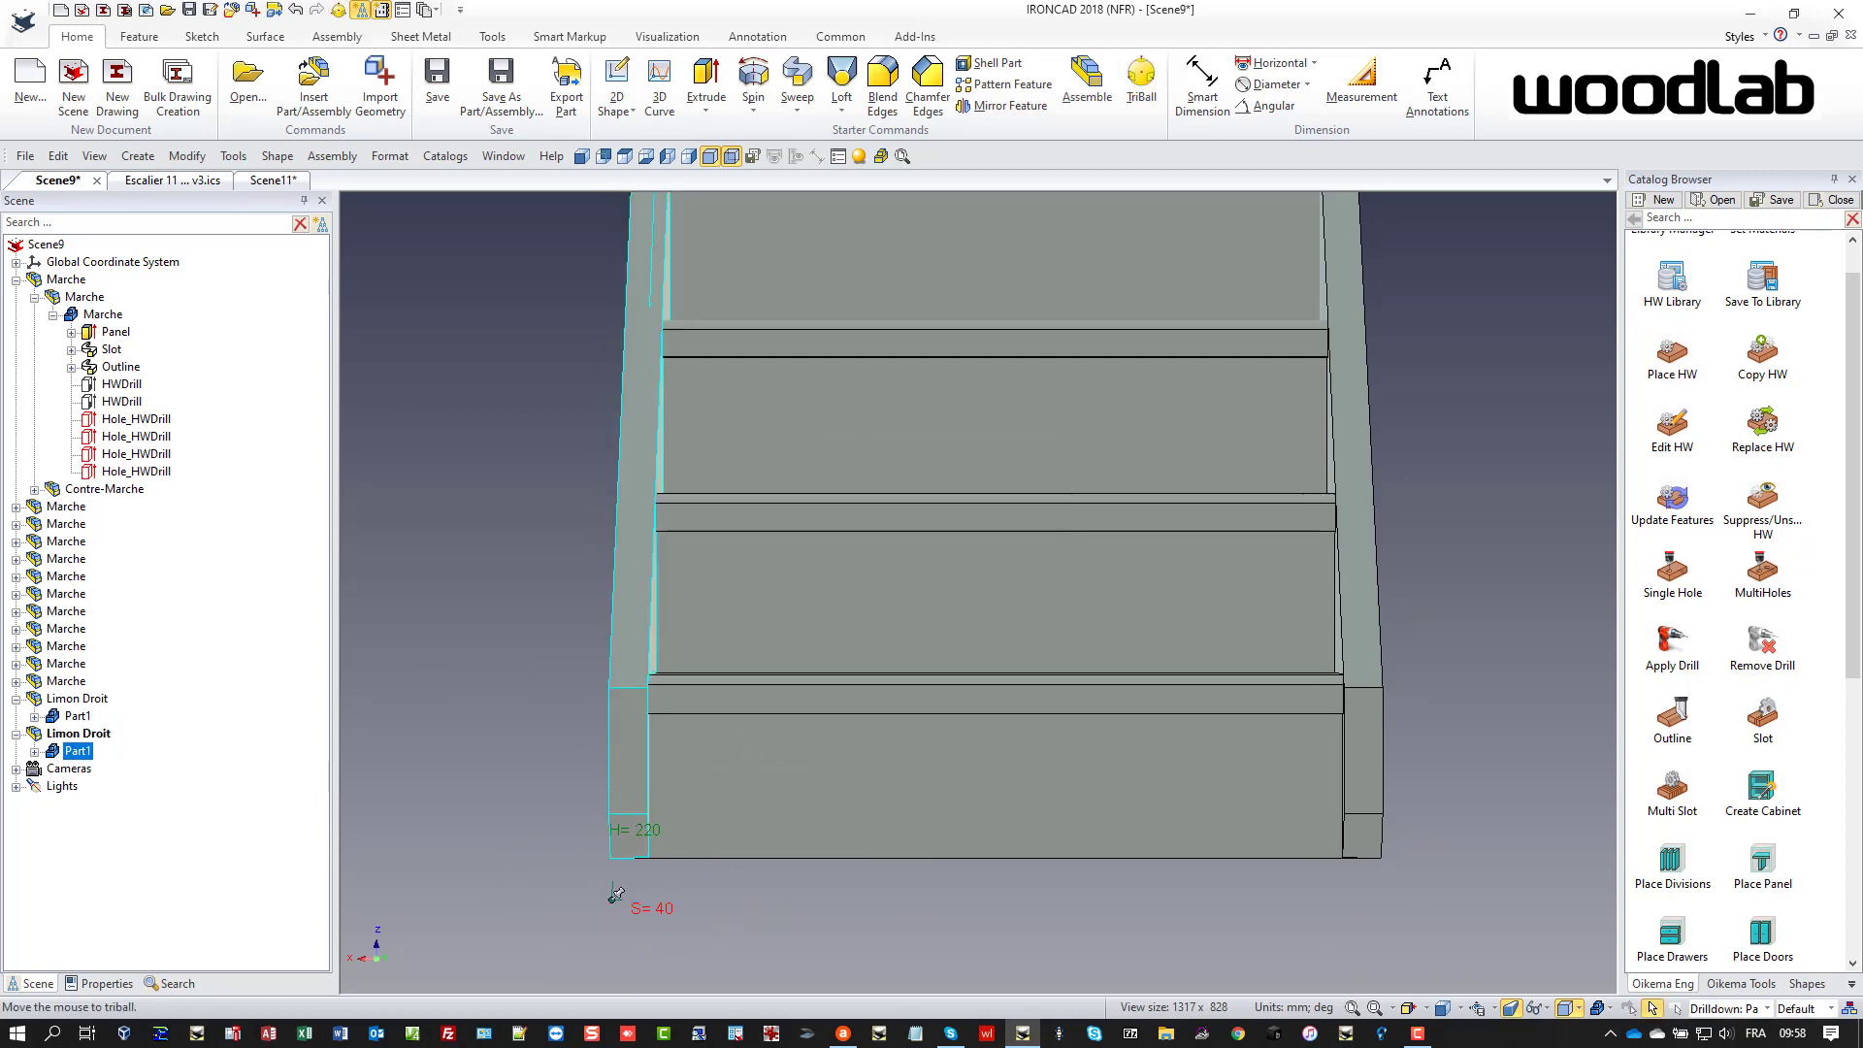
{"action": "mouse_move", "coordinate": [616, 893]}
{"action": "middle_mouse_down"}
{"action": "mouse_move", "coordinate": [778, 910]}
{"action": "mouse_move", "coordinate": [1210, 786]}
{"action": "mouse_move", "coordinate": [745, 545]}
{"action": "mouse_move", "coordinate": [846, 471]}
{"action": "middle_mouse_up"}
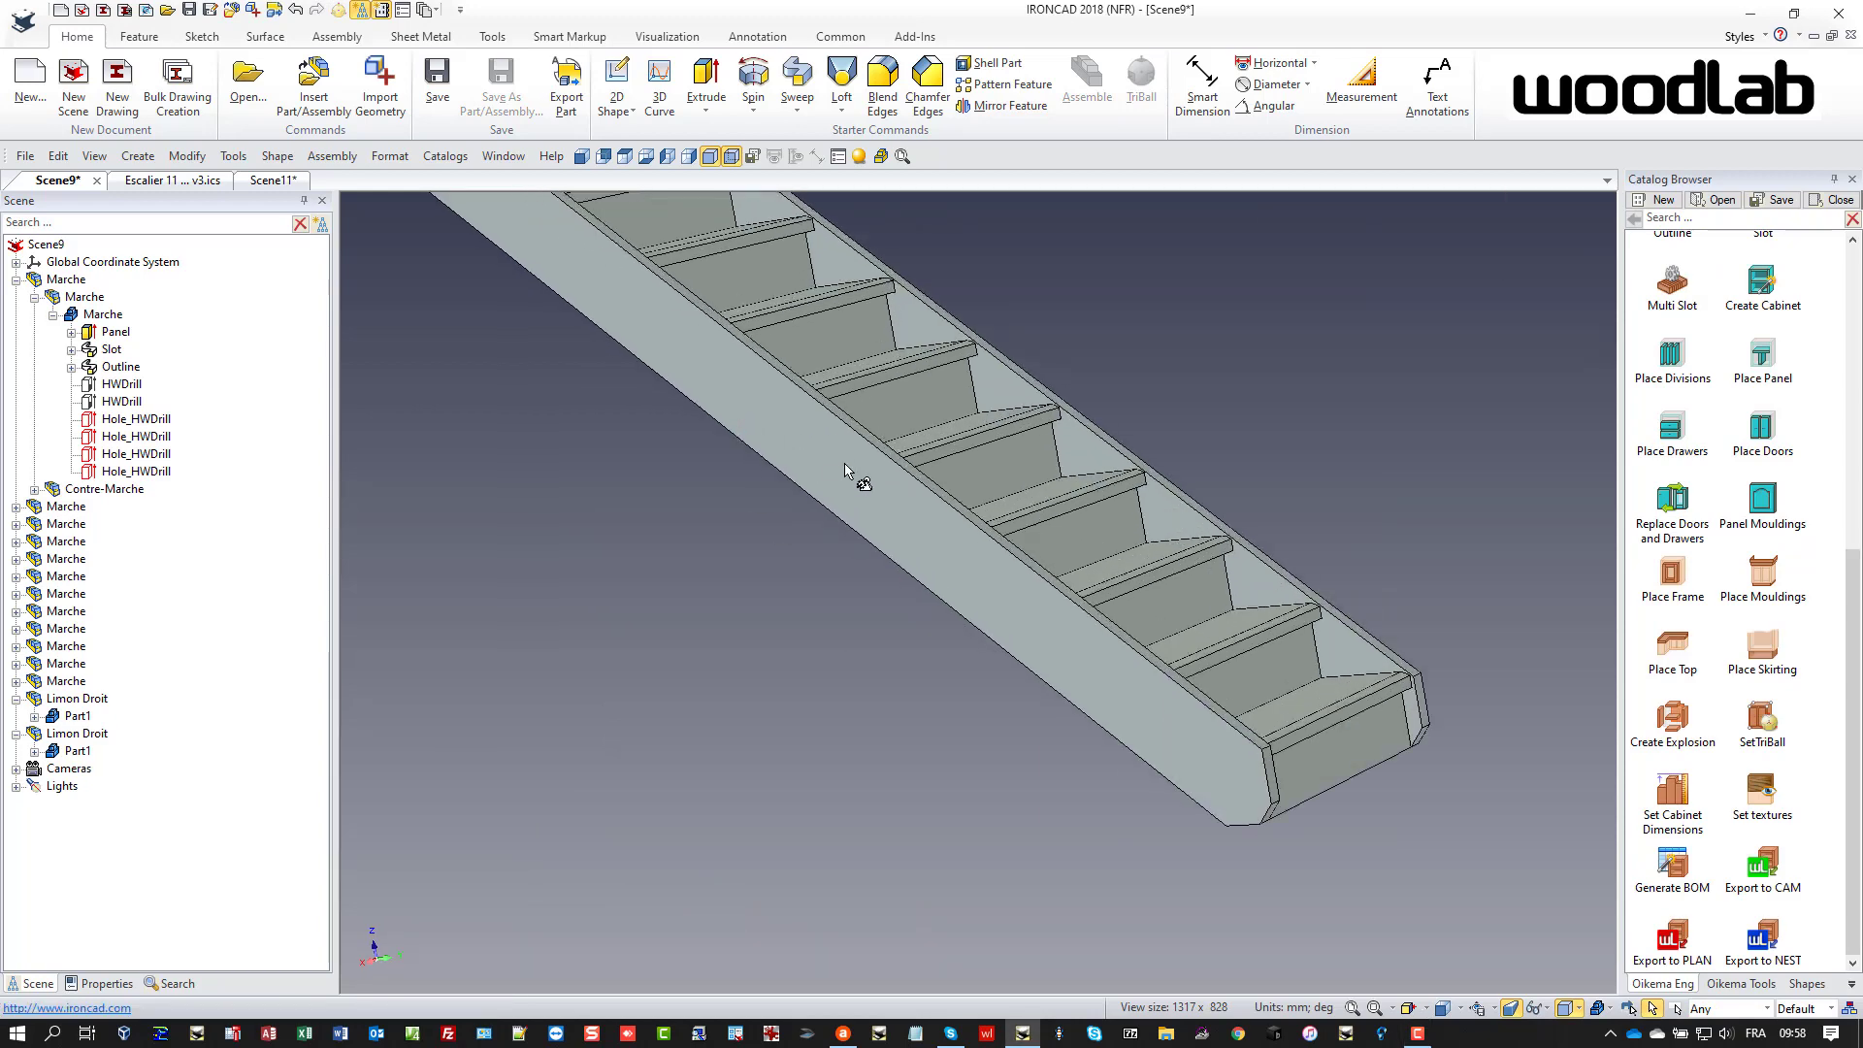
{"action": "scroll", "coordinate": [846, 470], "scroll_direction": "down", "scroll_amount": 3}
- Assign the second Cover option to the second Limon Droit stringer's Part1 panel
{"action": "left_click", "coordinate": [849, 491]}
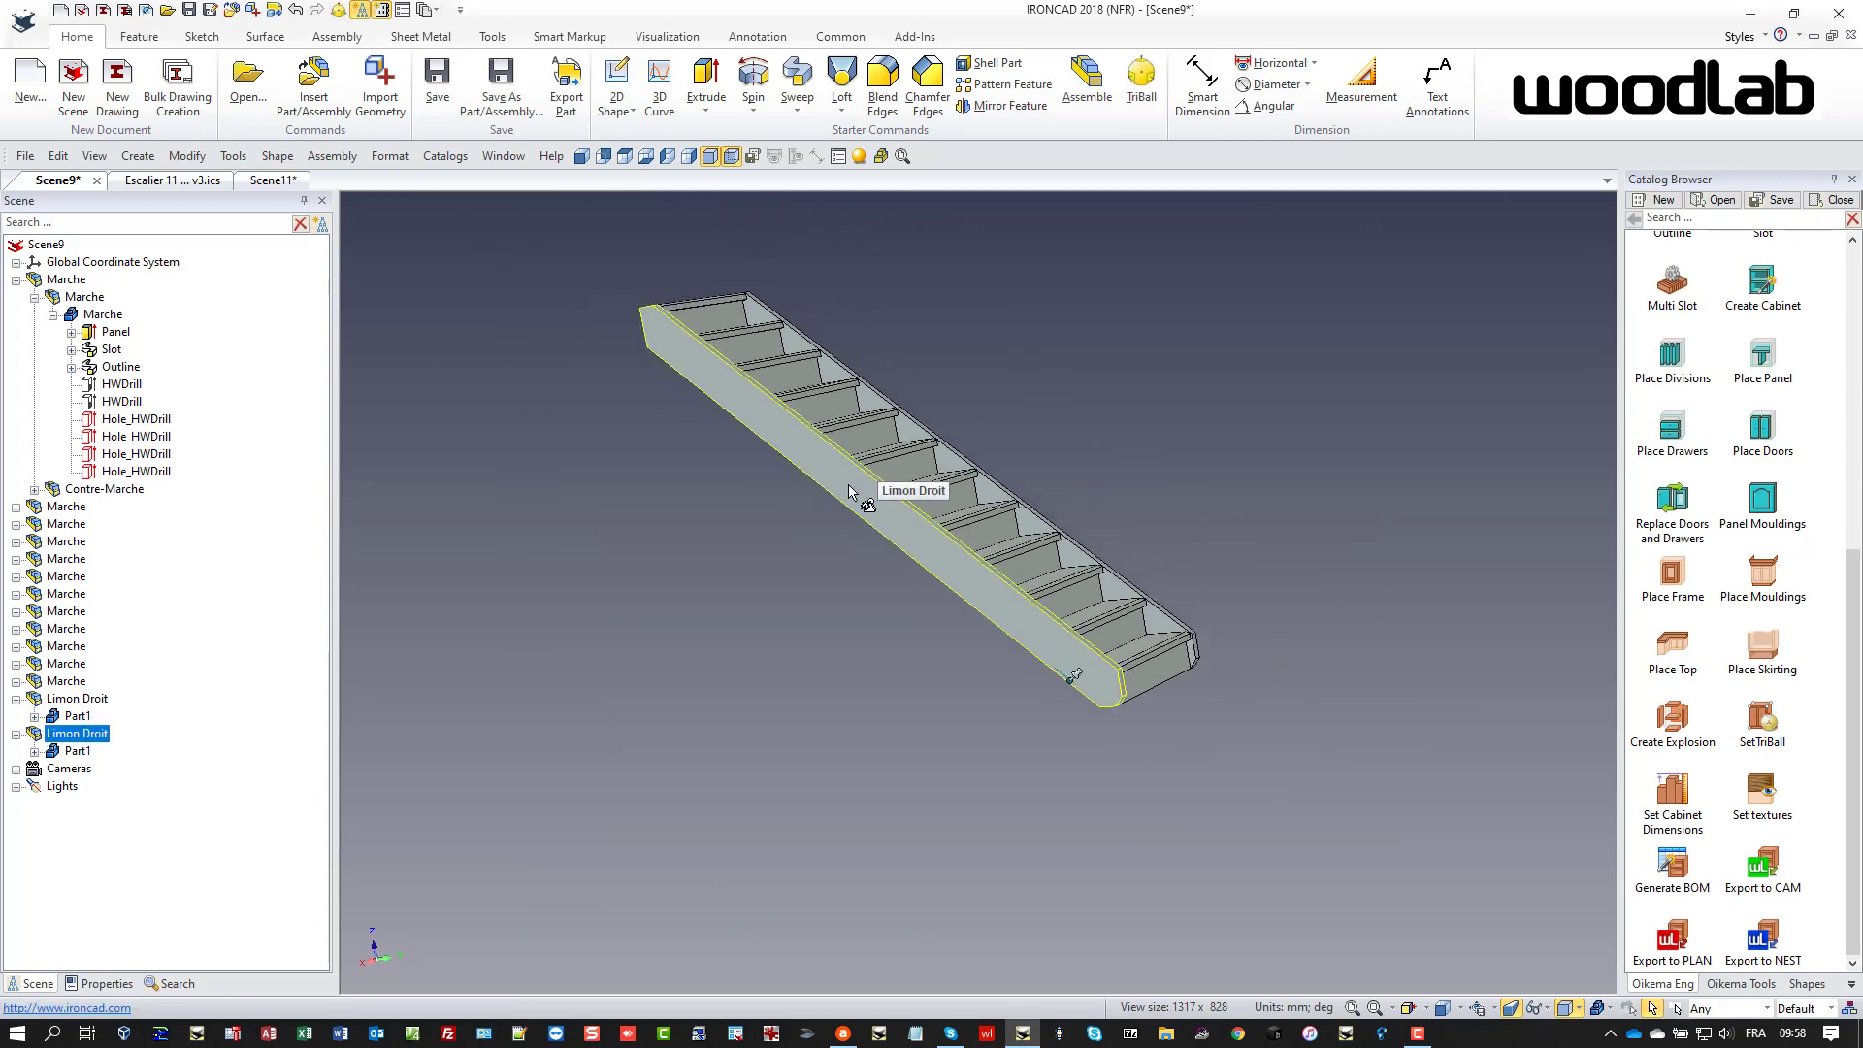
{"action": "left_click", "coordinate": [78, 751]}
{"action": "right_click", "coordinate": [78, 751]}
{"action": "left_click", "coordinate": [146, 747]}
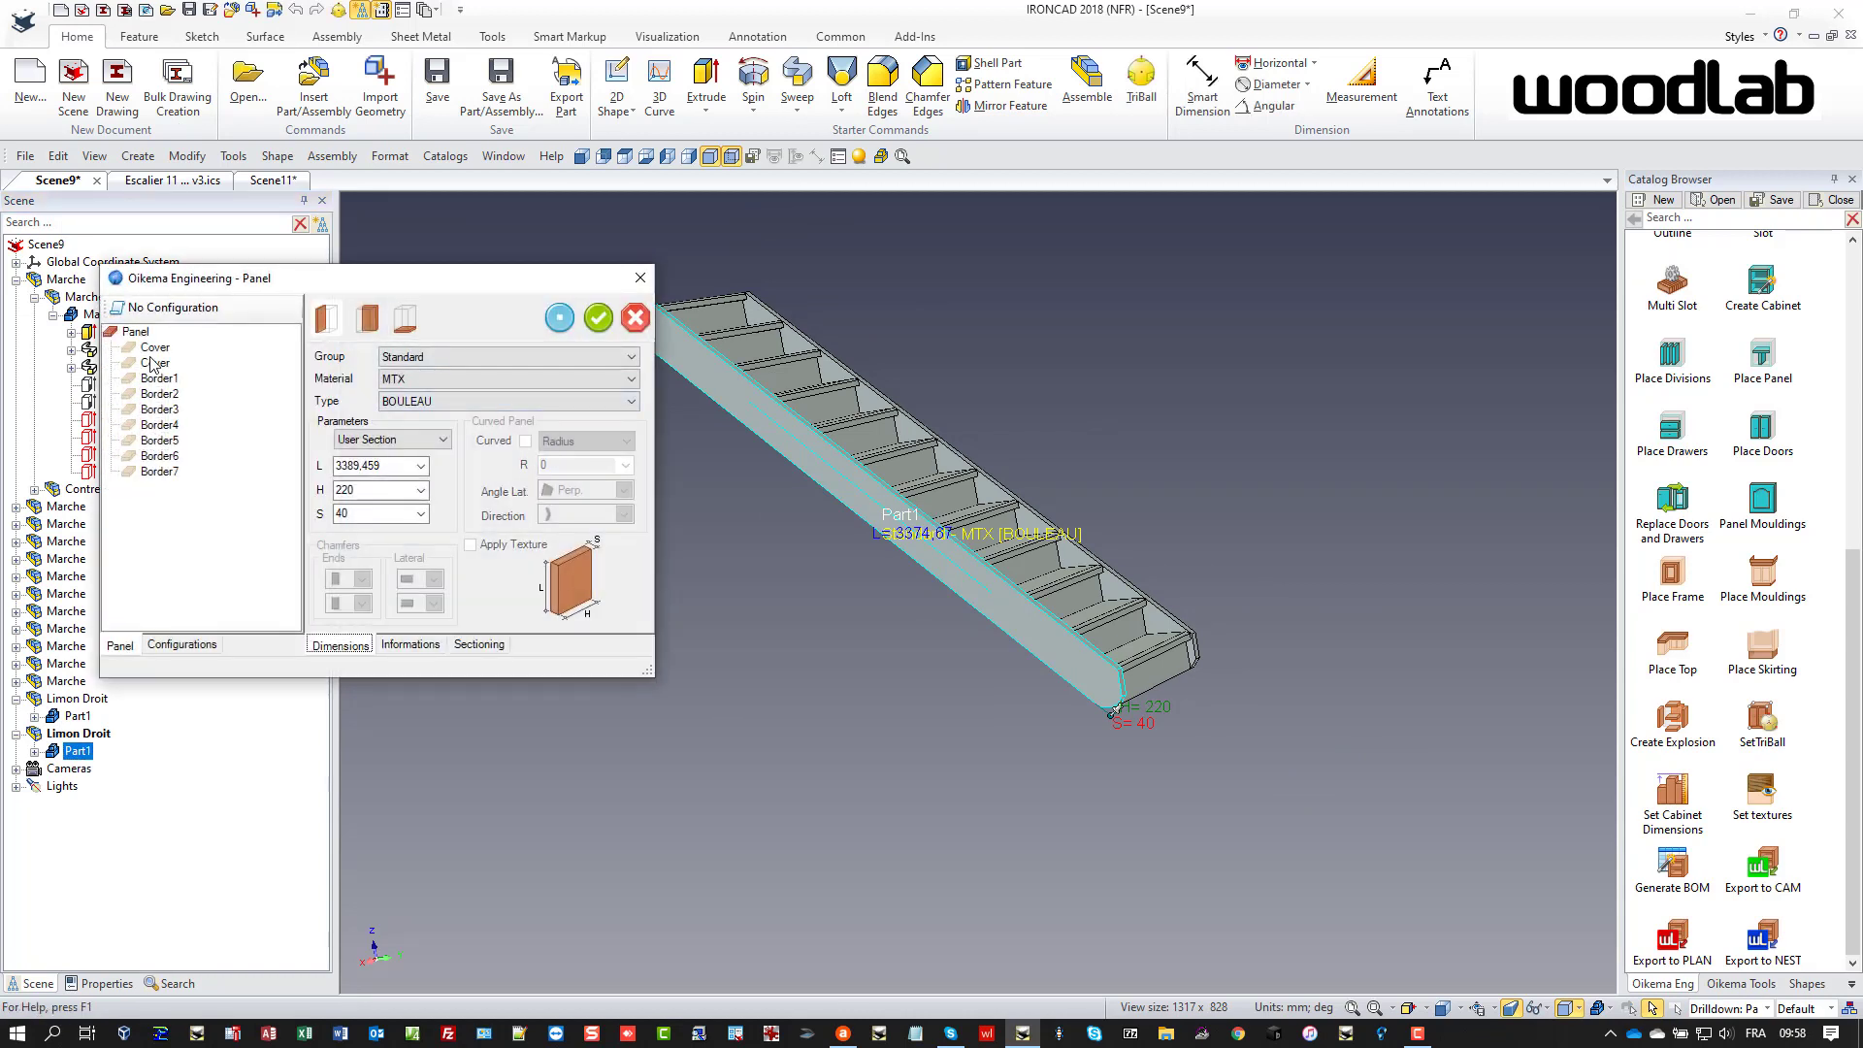
{"action": "left_click", "coordinate": [152, 363]}
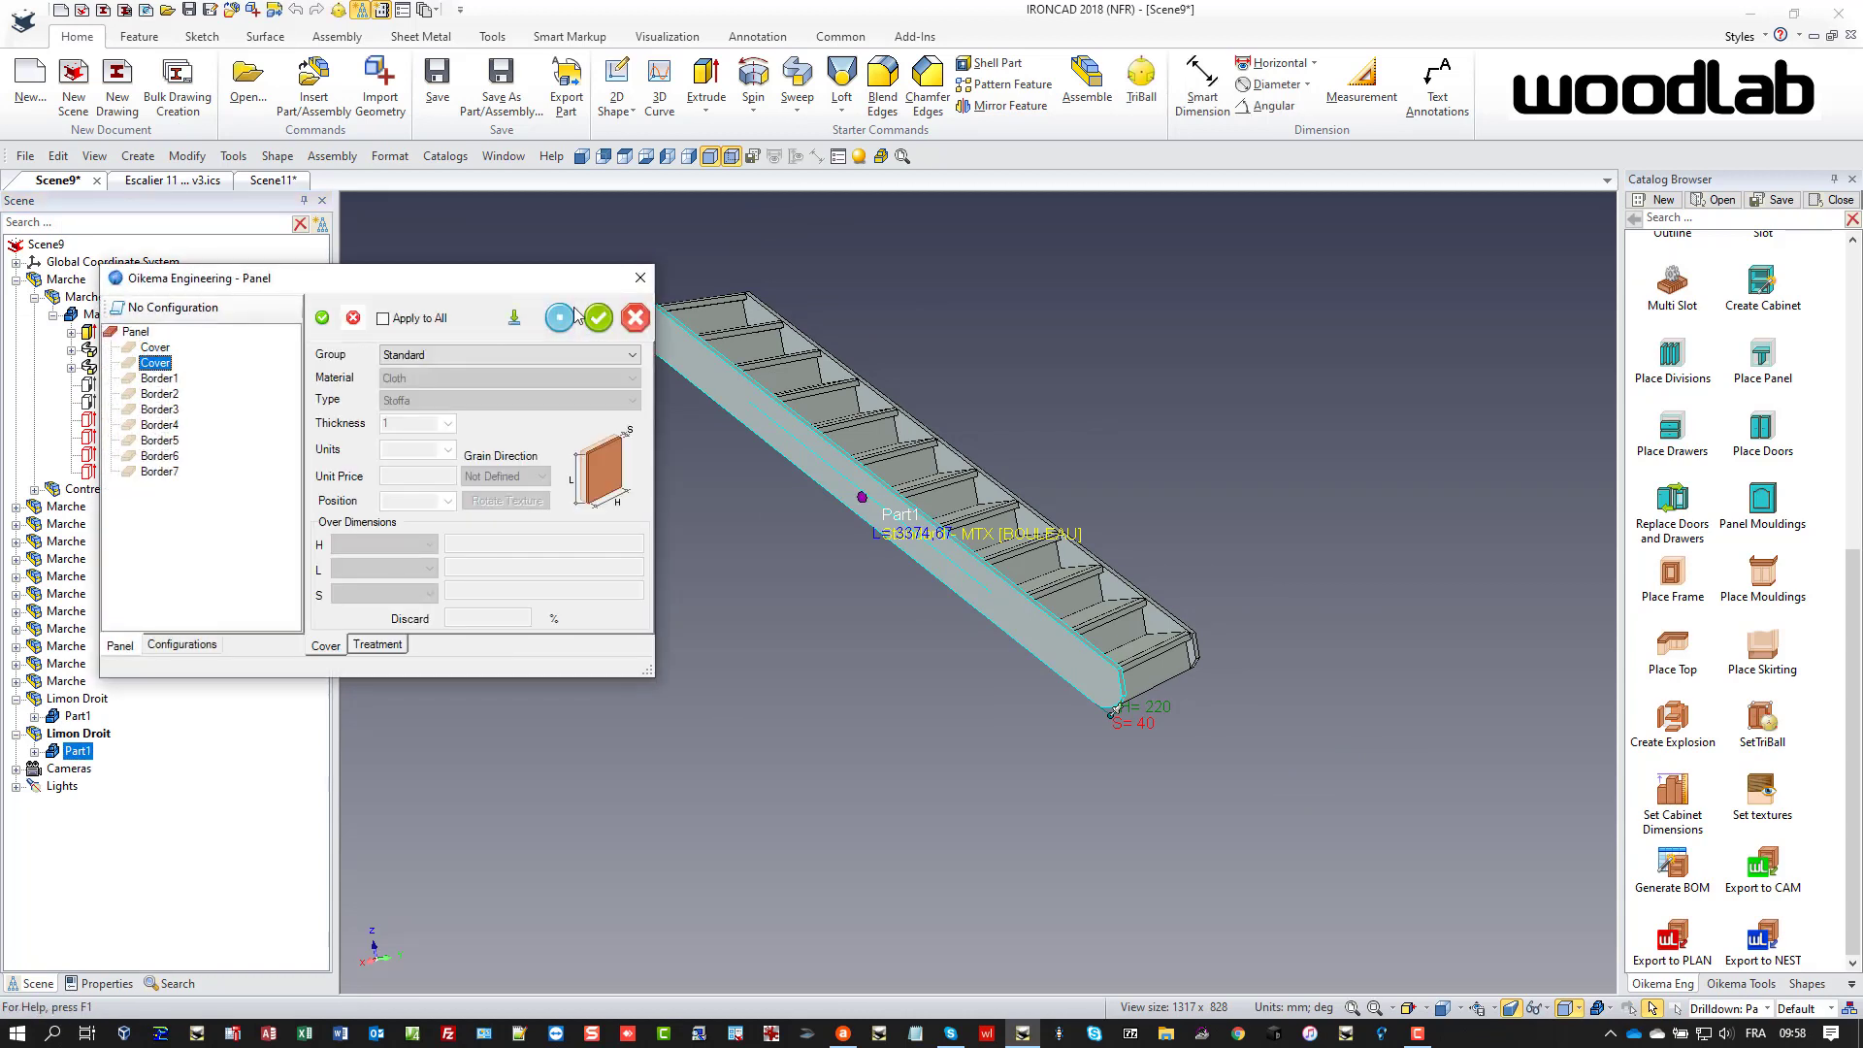
{"action": "left_click", "coordinate": [516, 322]}
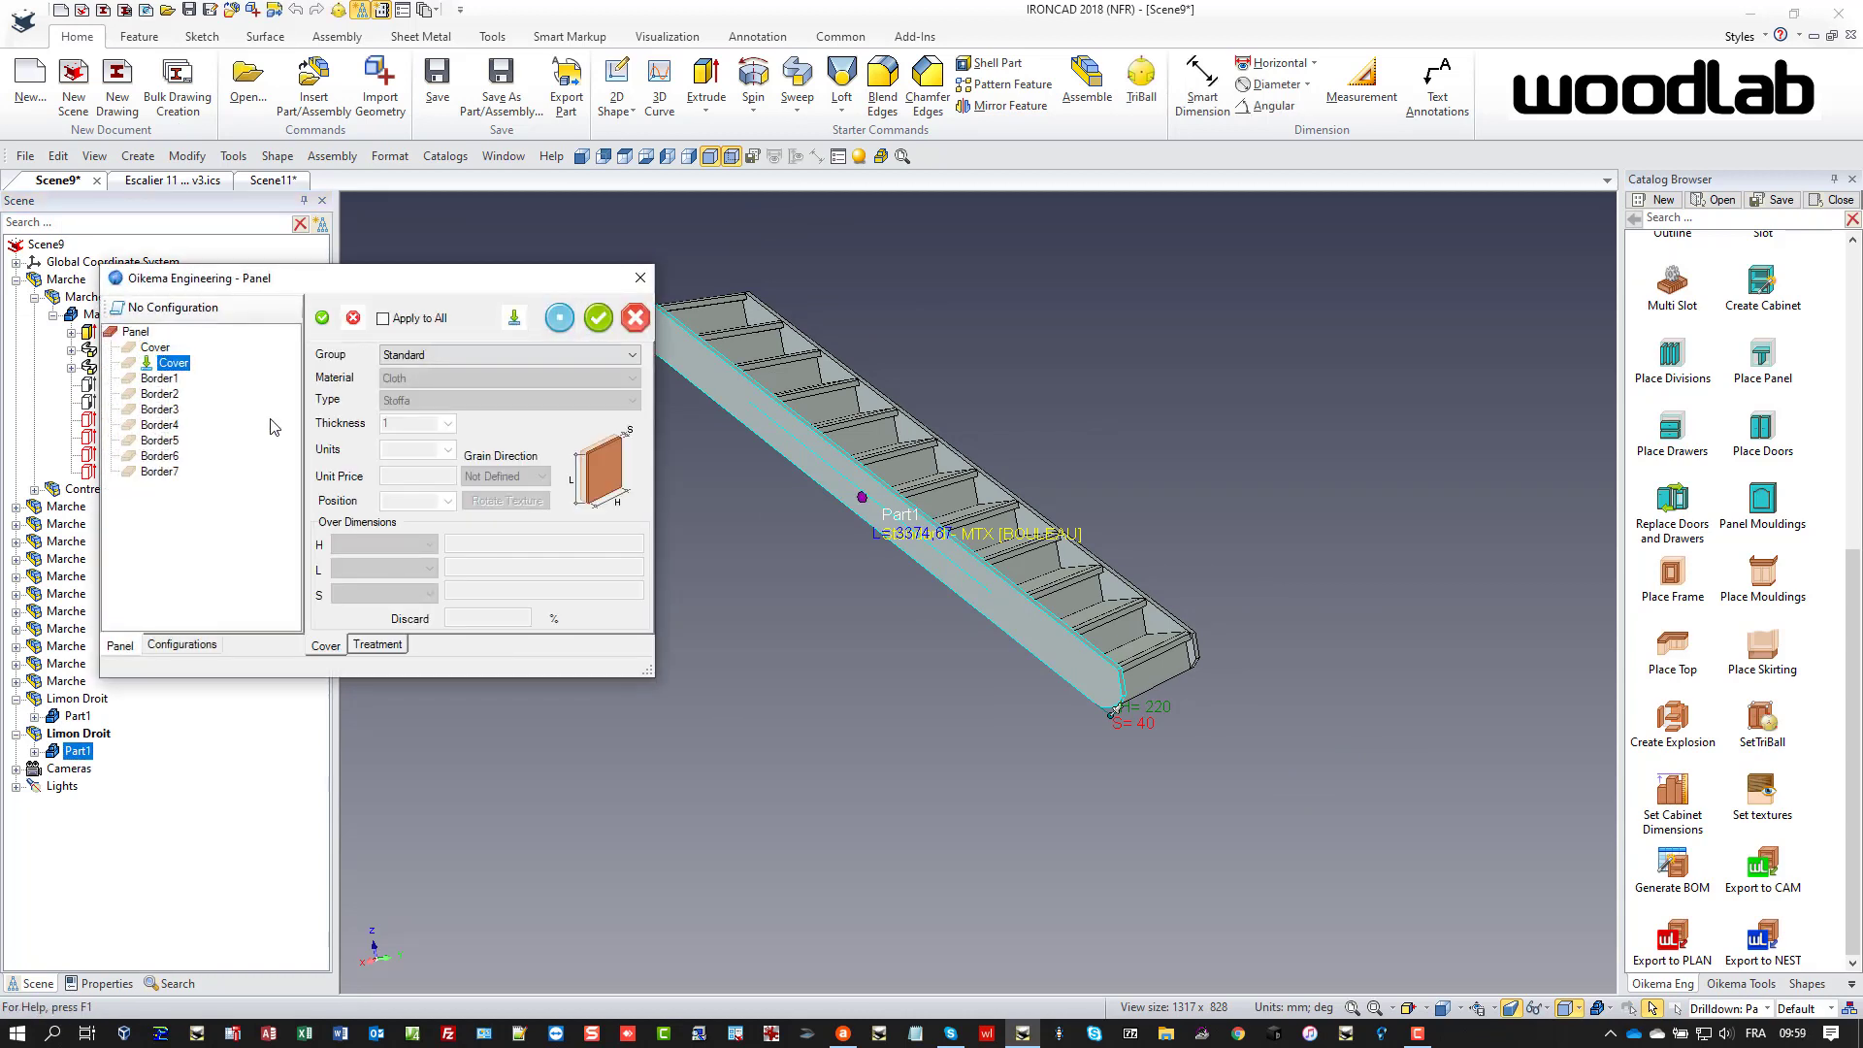
- Assign Border6 edging to the stringer panel and confirm the Oikema Panel properties
{"action": "left_click", "coordinate": [171, 395]}
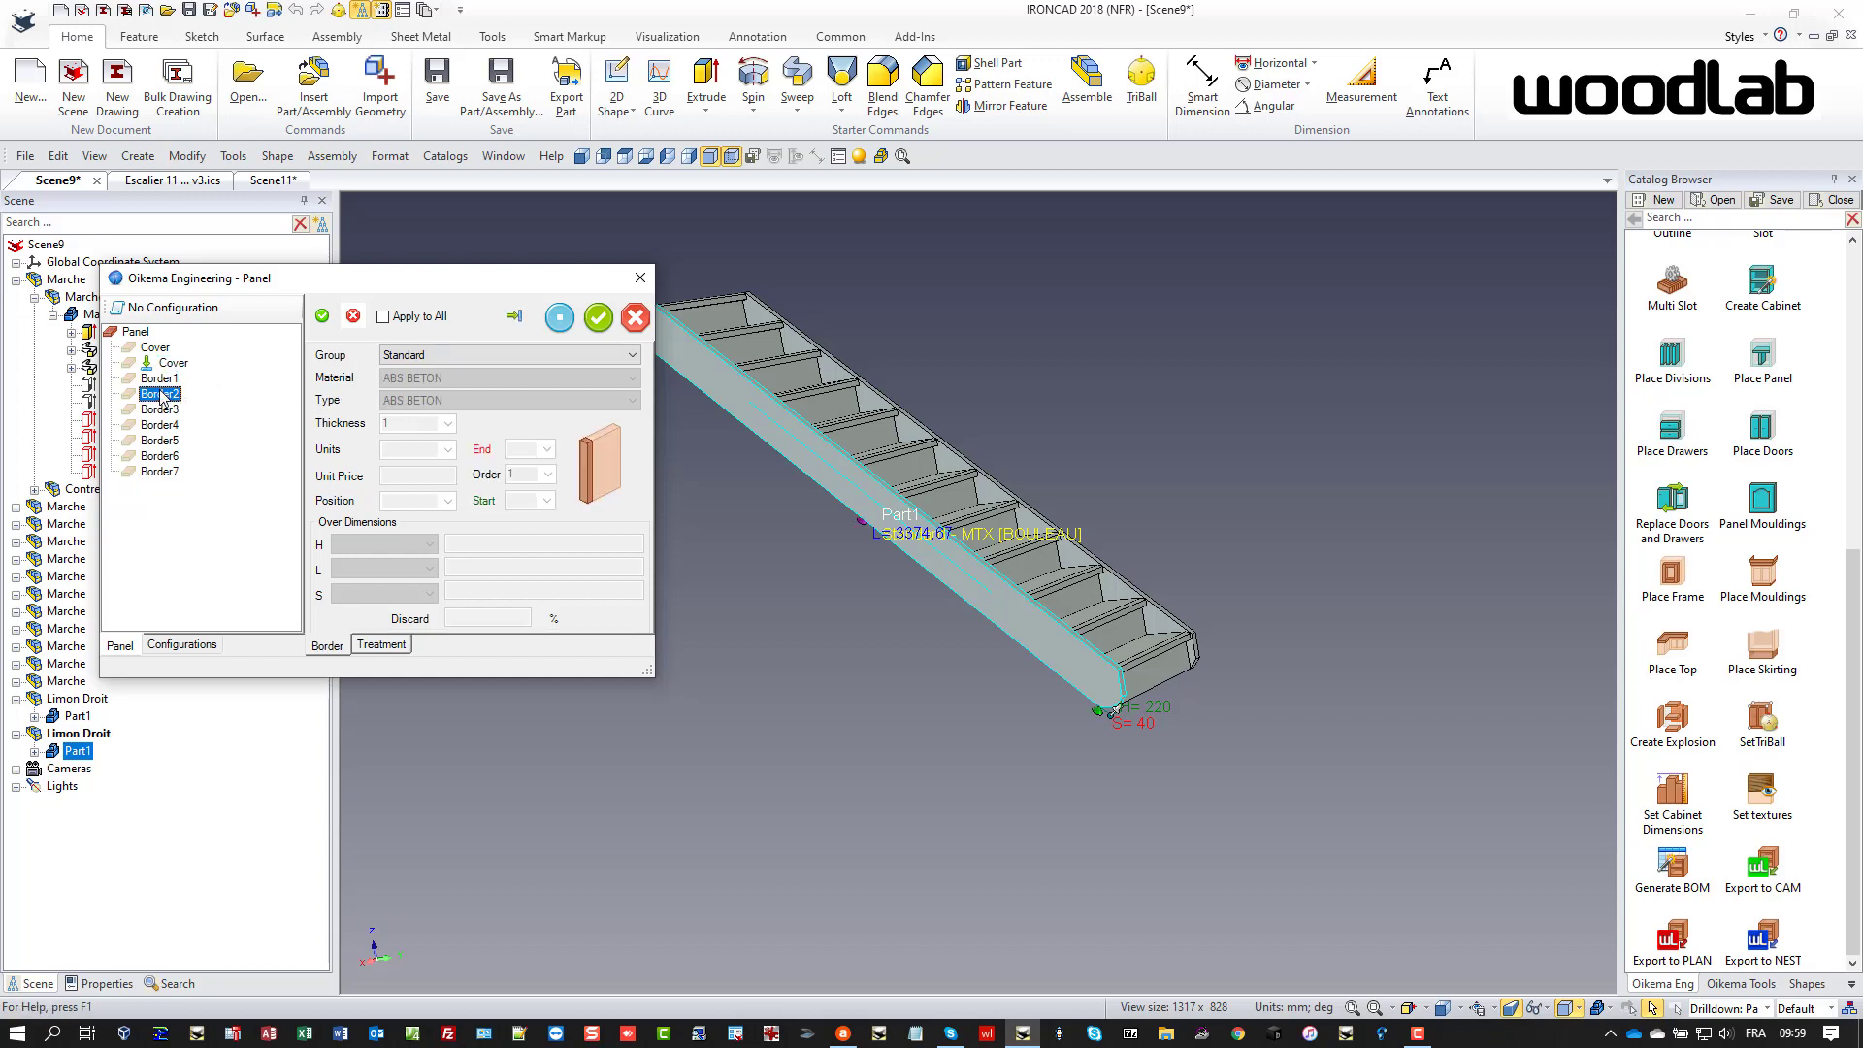
{"action": "left_click", "coordinate": [163, 410]}
{"action": "left_click", "coordinate": [163, 427]}
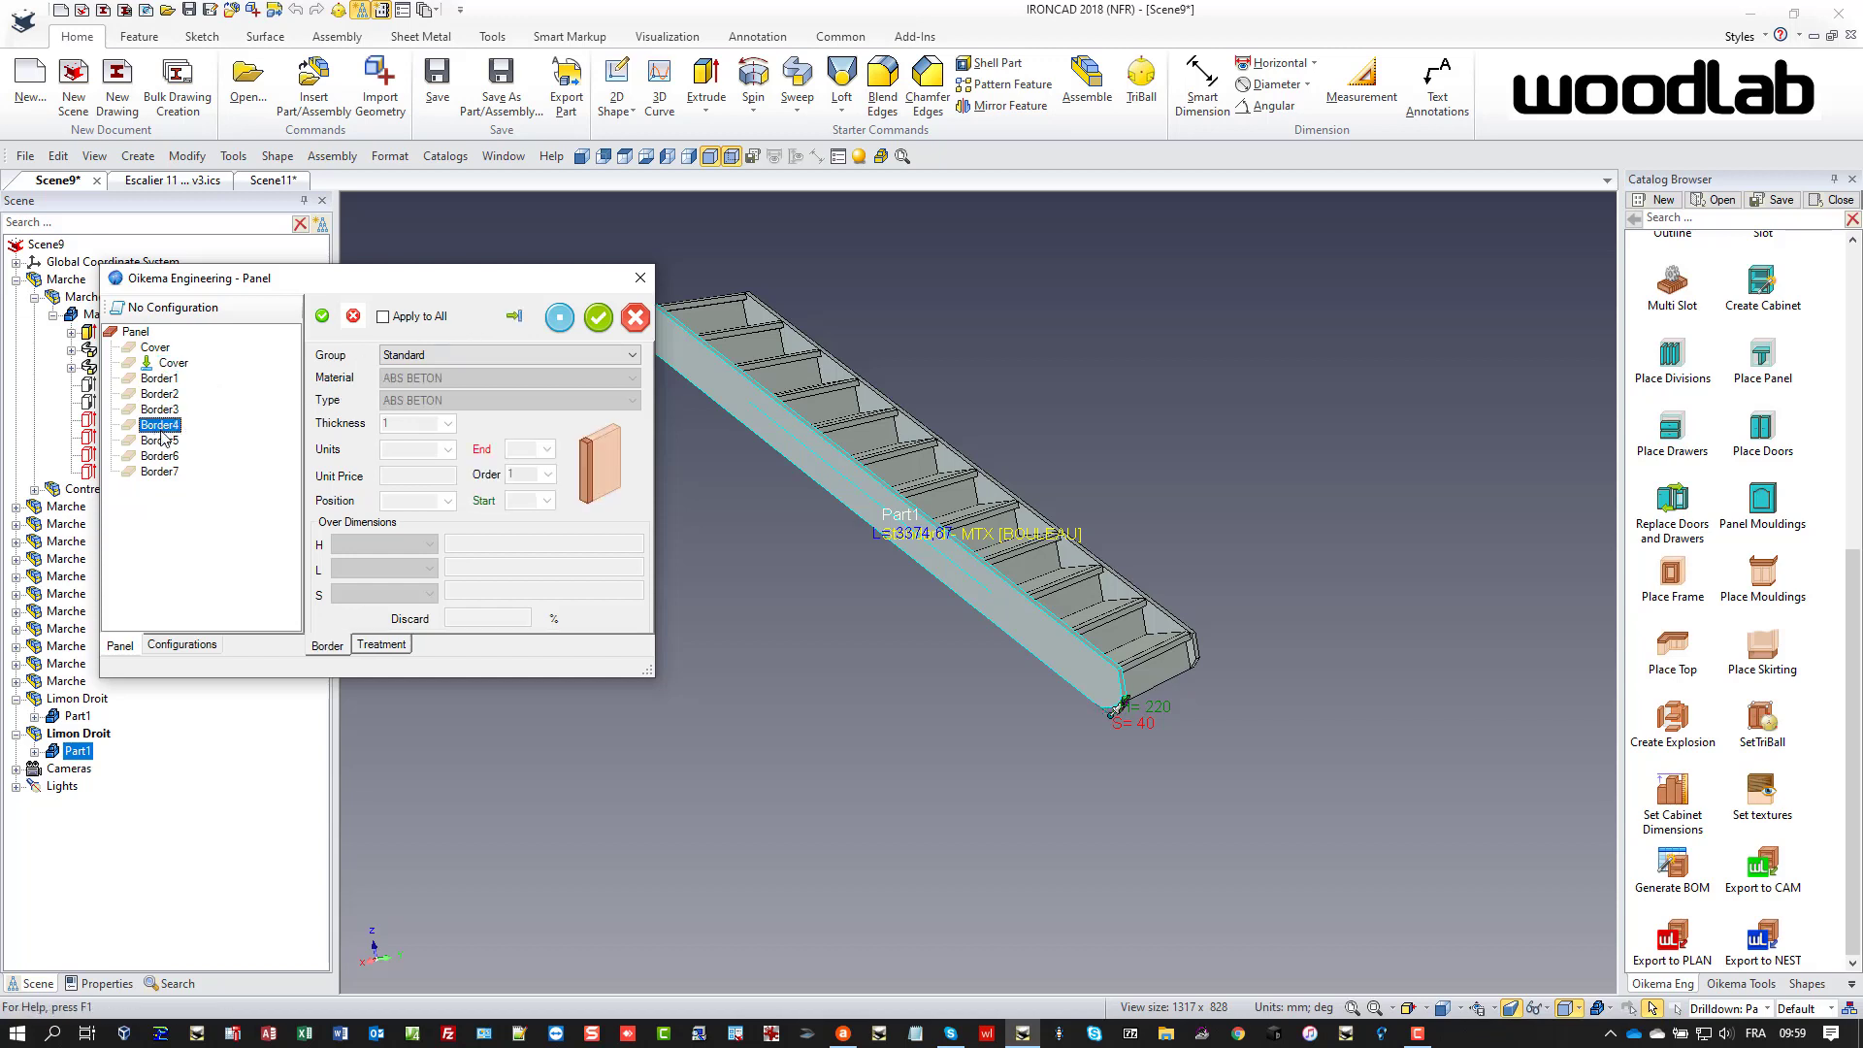
{"action": "left_click", "coordinate": [162, 456]}
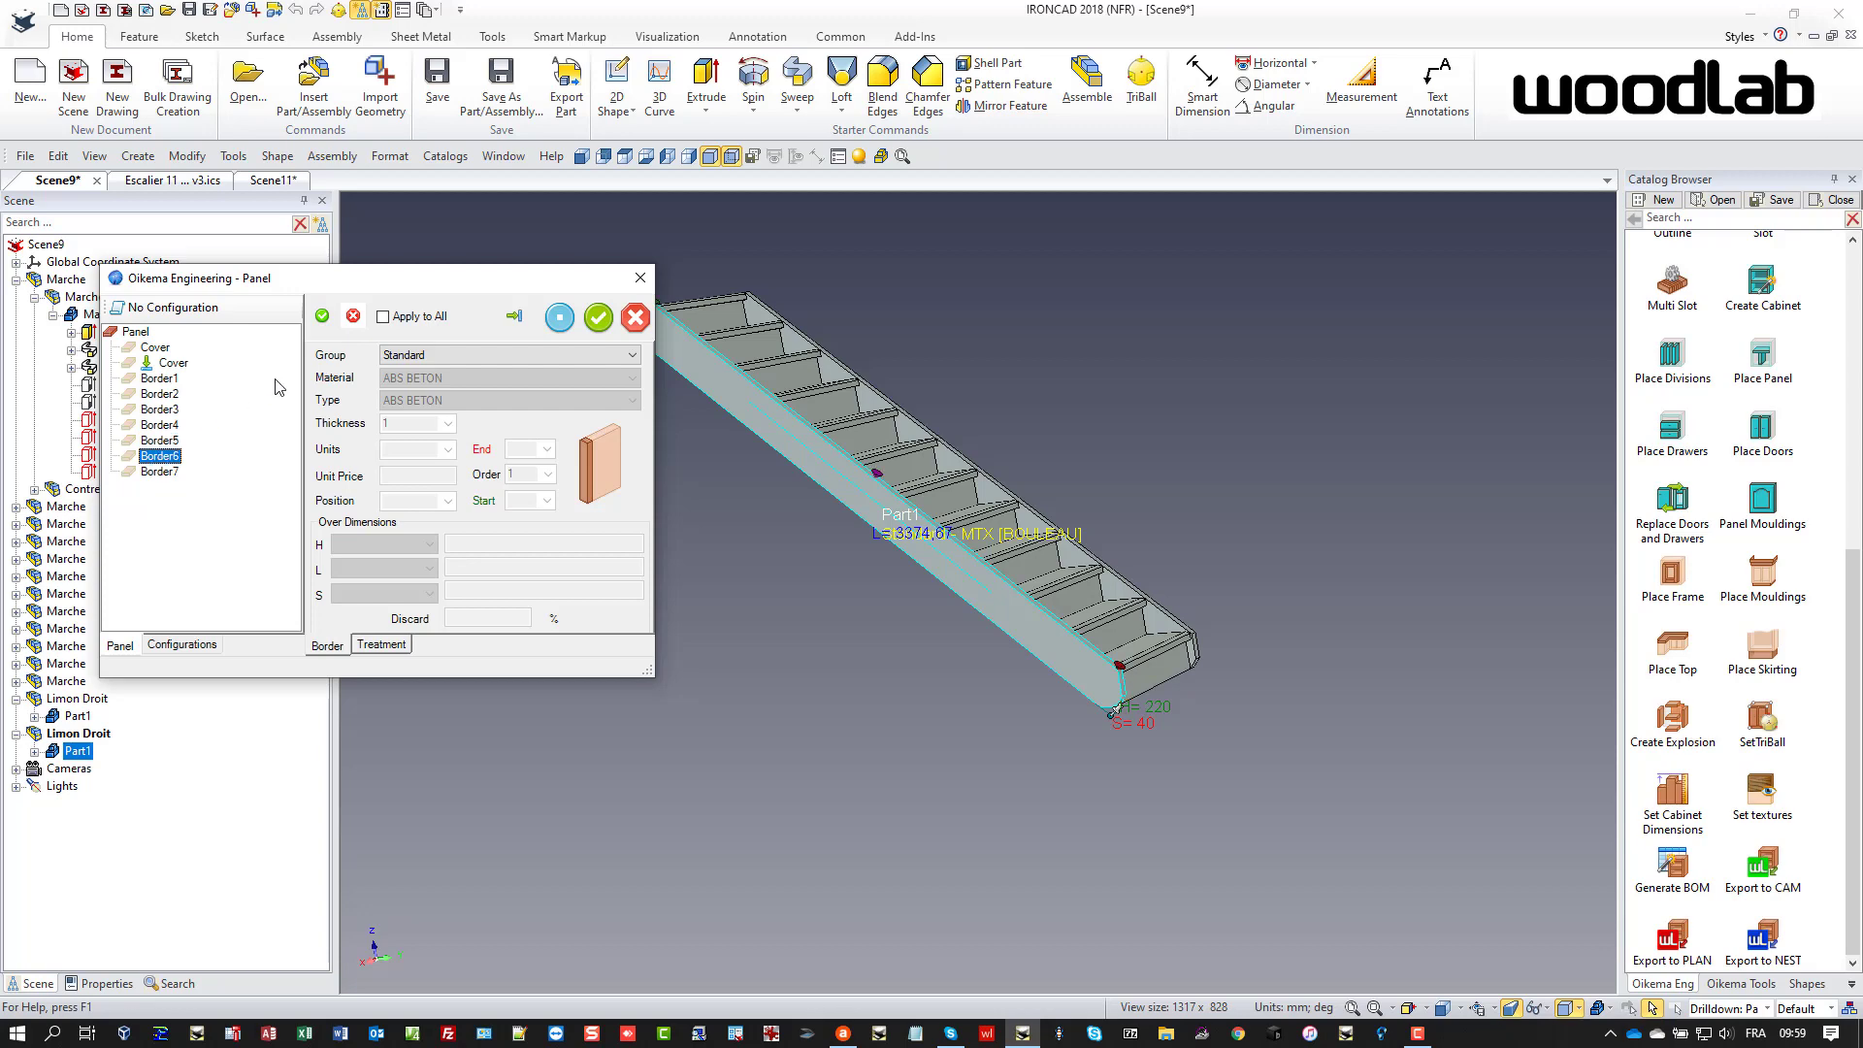
{"action": "left_click", "coordinate": [514, 318]}
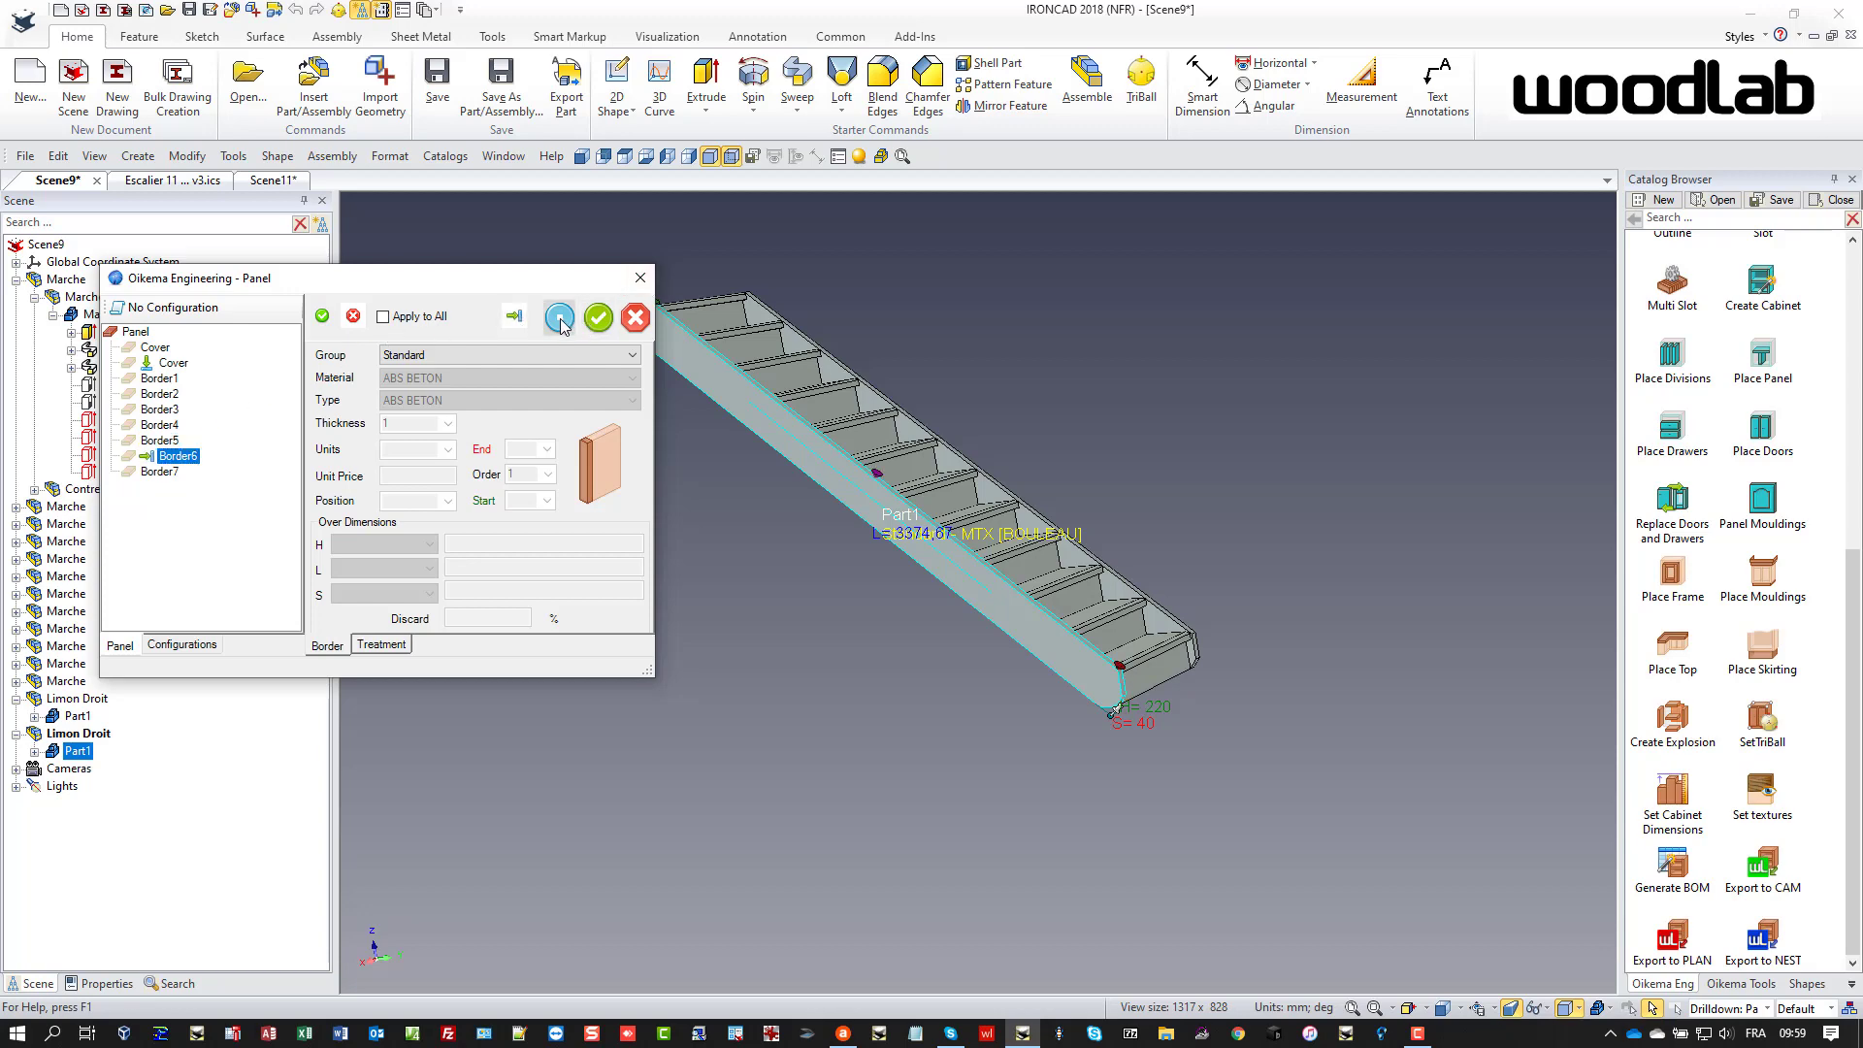
{"action": "left_click", "coordinate": [598, 316]}
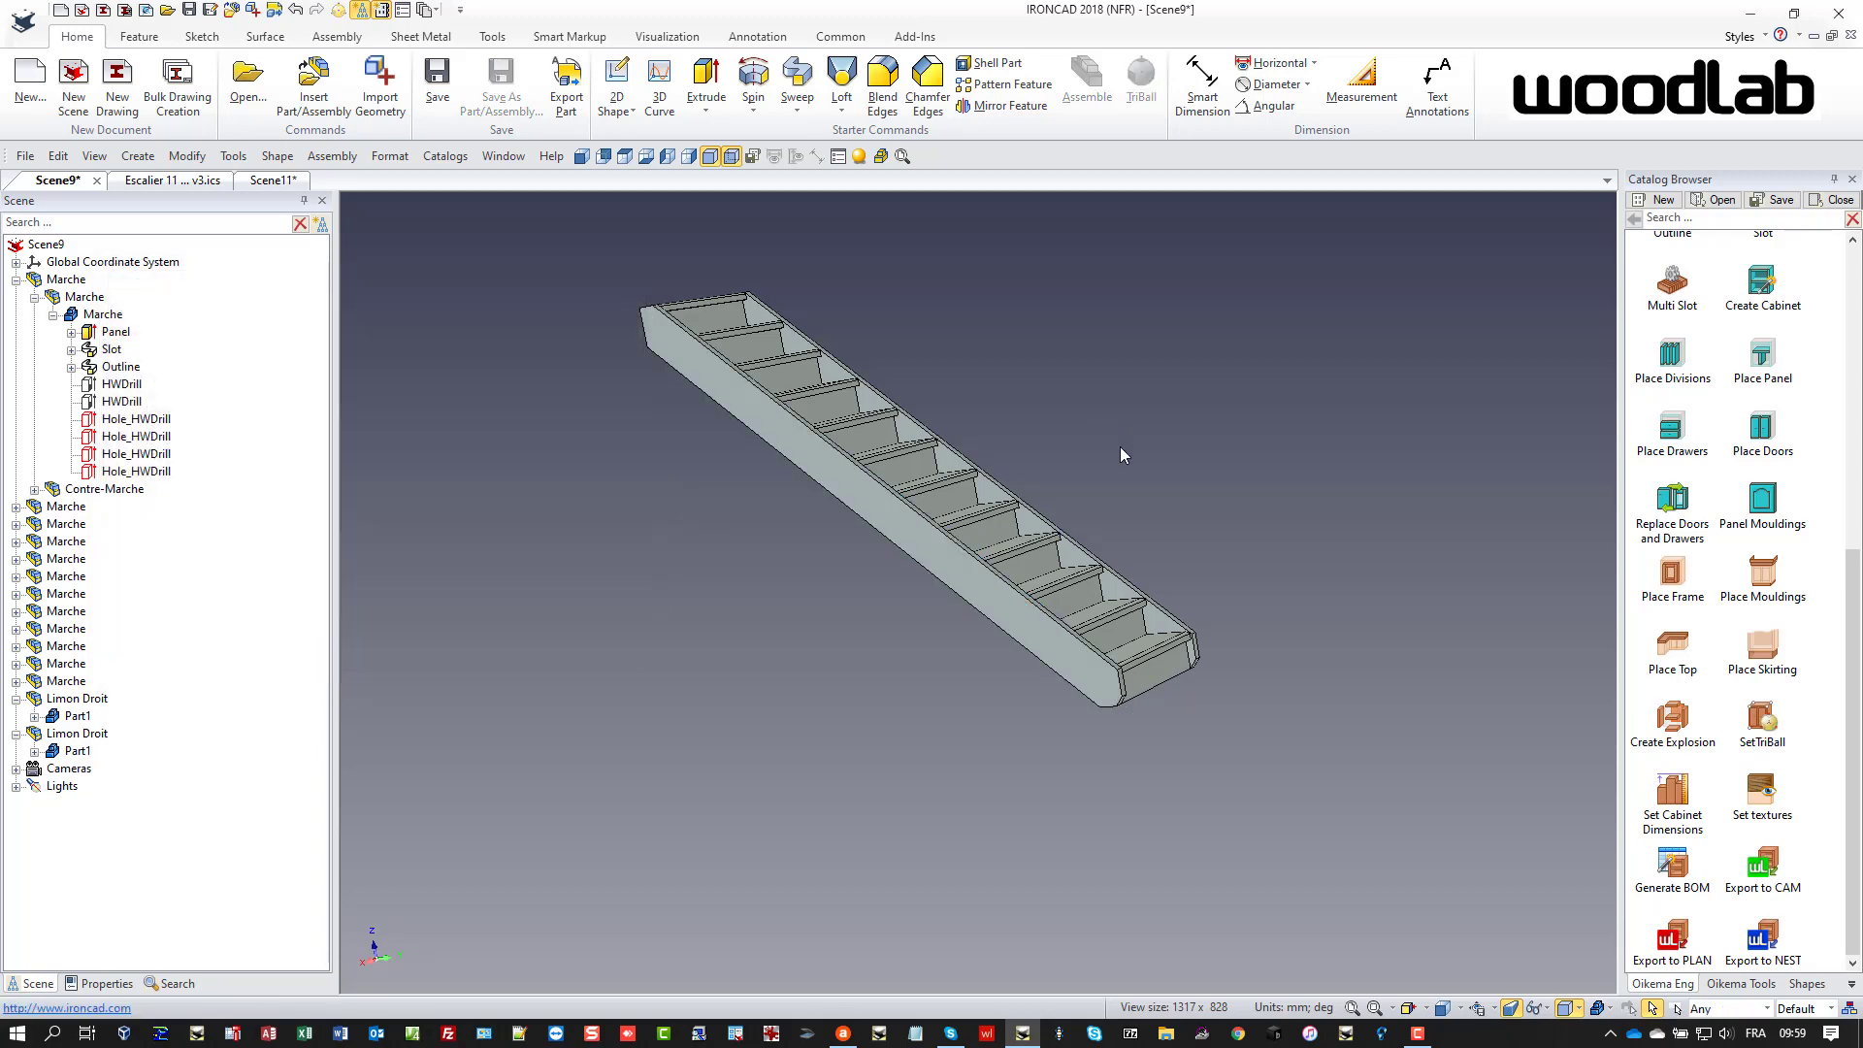